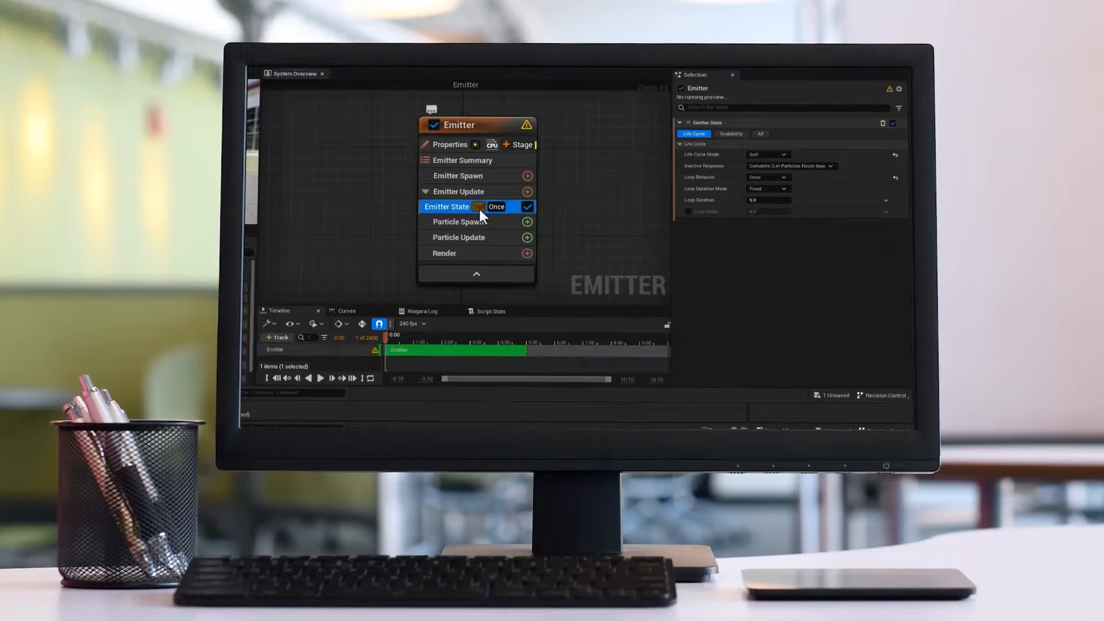
Select the Spawn Burst Instantaneous module and add an Initialize Particle module to the emitter's Particle Spawn stage
left_click(459, 192)
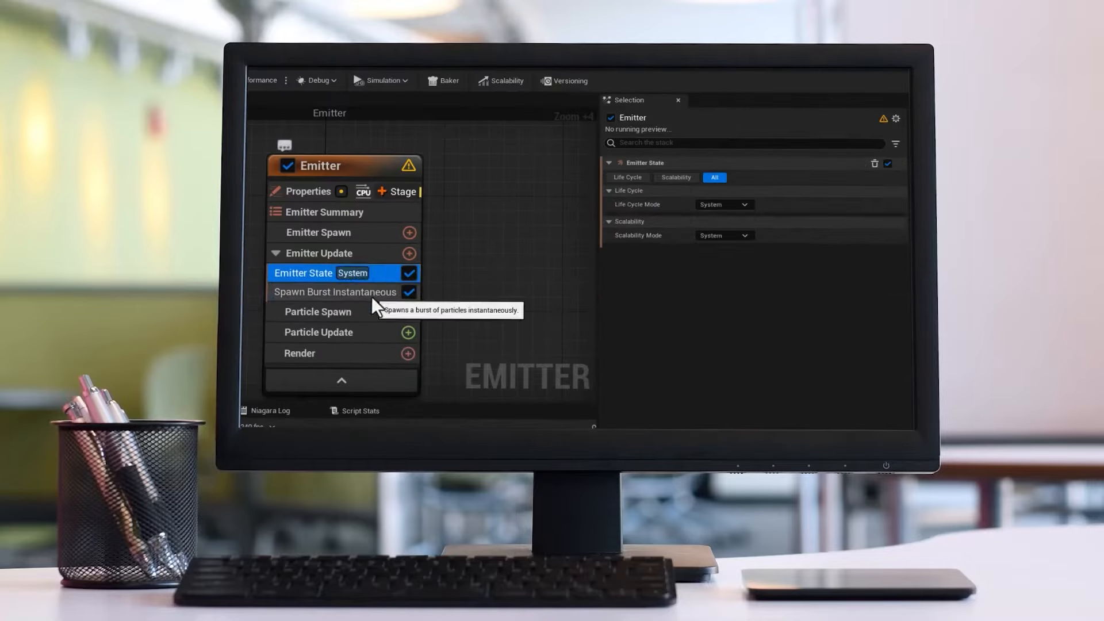
left_click(372, 294)
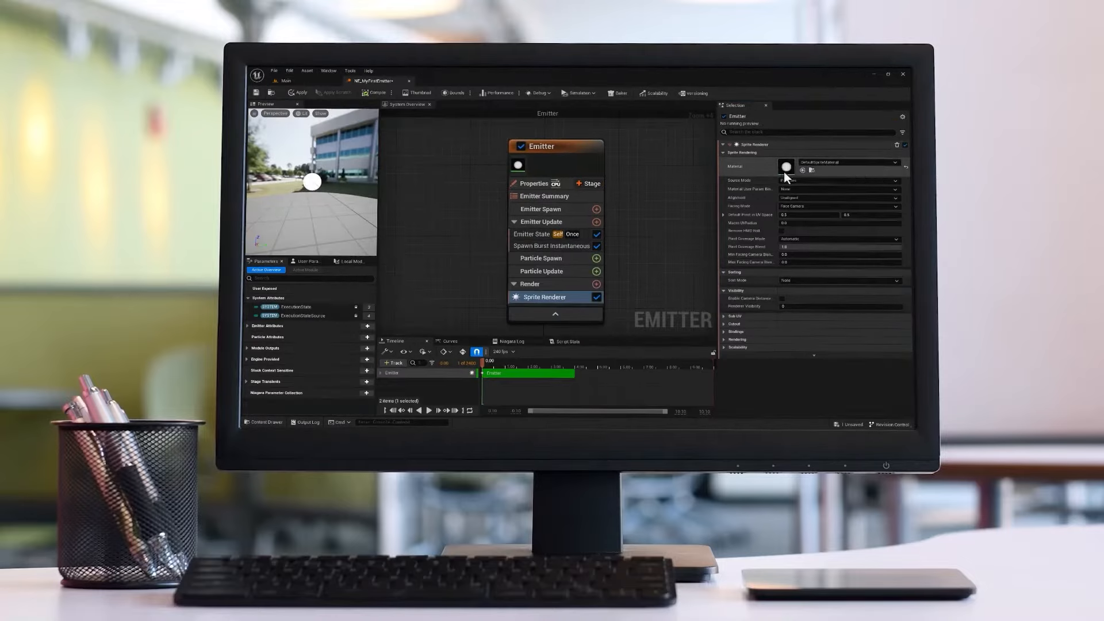
left_click(591, 259)
left_click(596, 258)
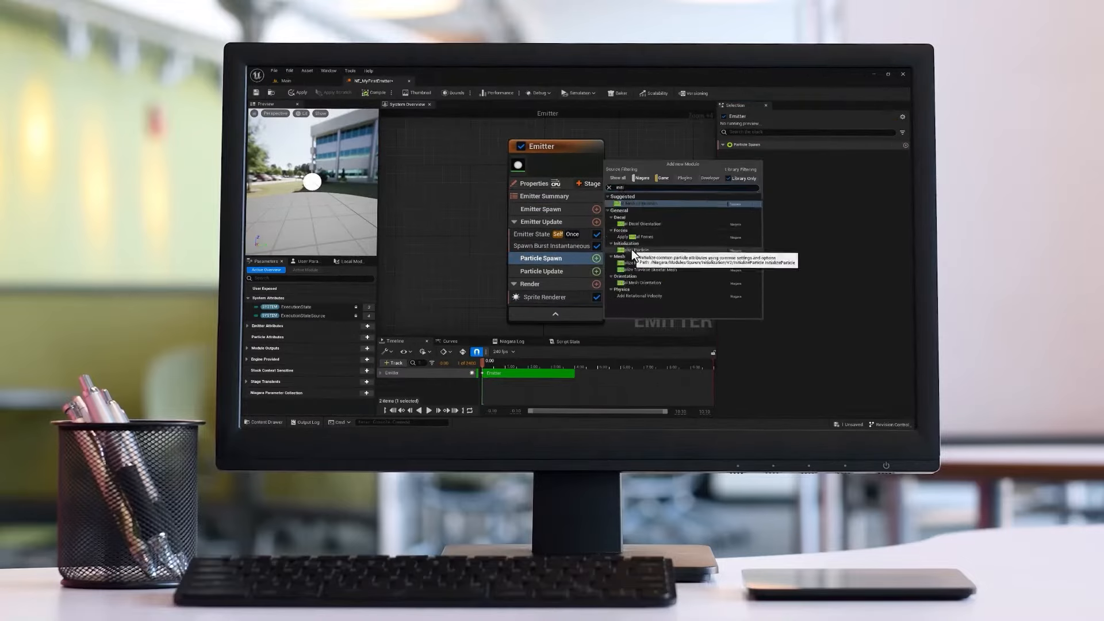
left_click(662, 252)
Set the Initialize Particle module's sprite size mode to Uniform, check the sprite rotation modes, and show the point attributes
left_click(775, 154)
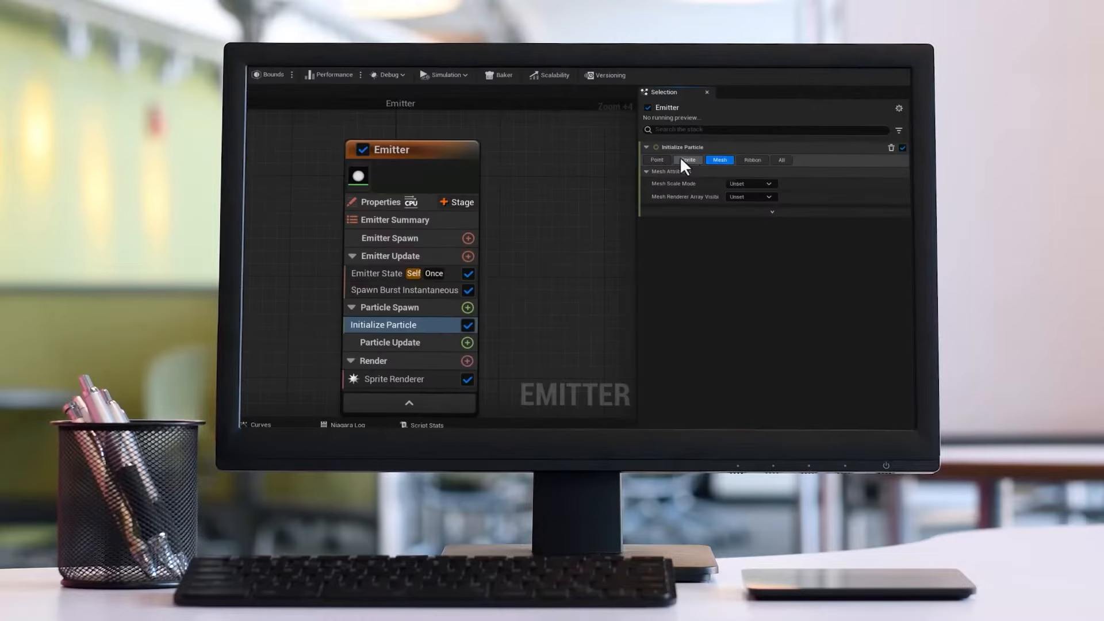
left_click(687, 161)
left_click(797, 188)
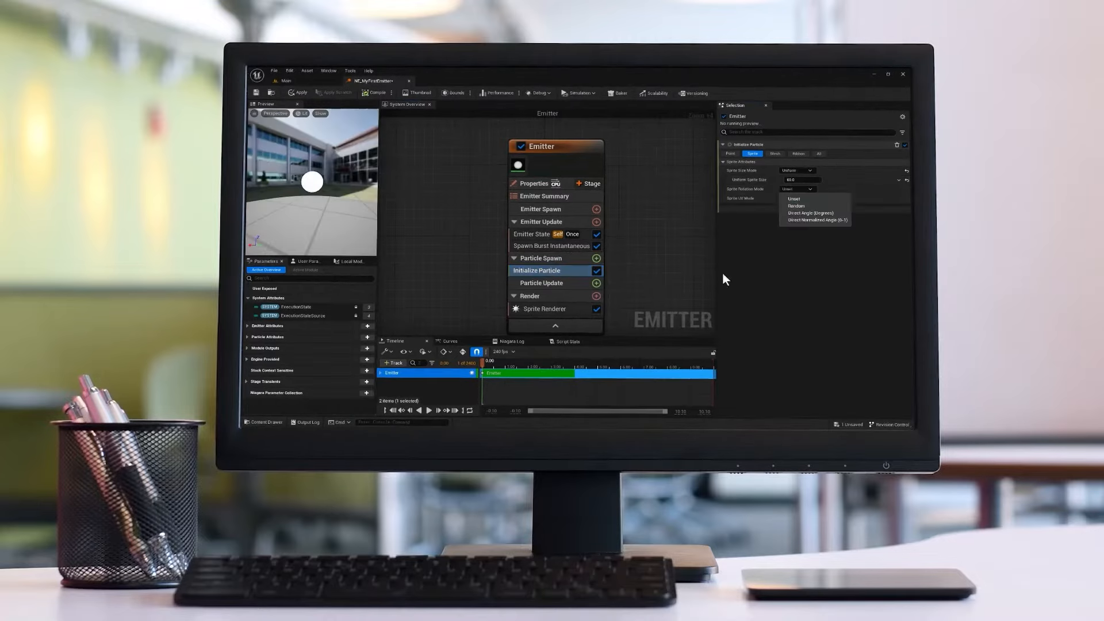
left_click(656, 160)
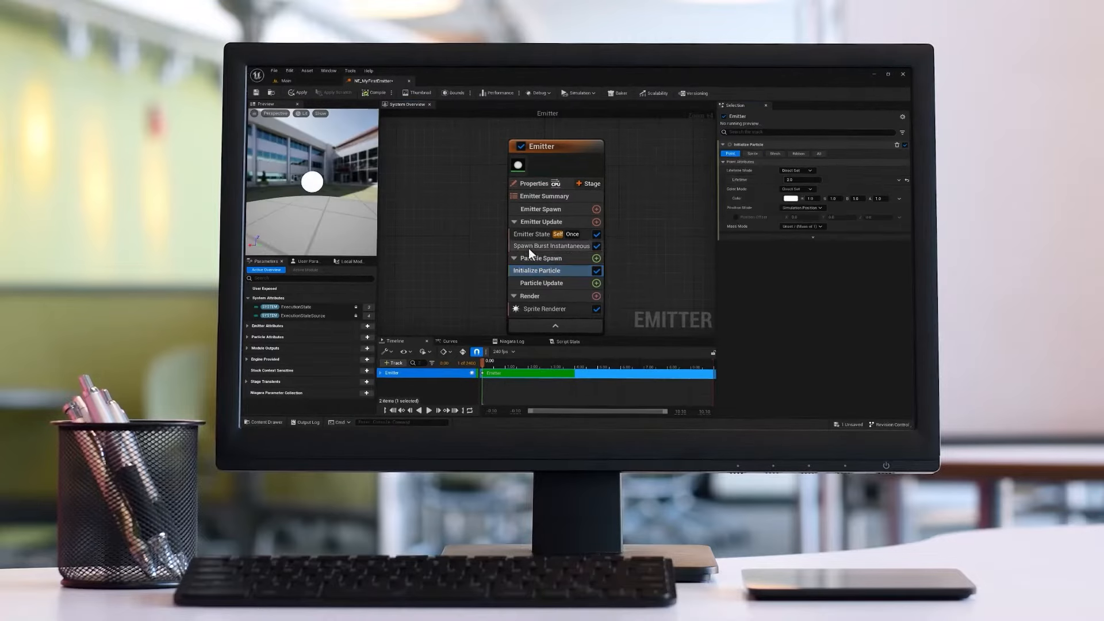
Add Particle State and Scale Color modules to the emitter's Particle Update stage
left_click(467, 343)
left_click(650, 251)
left_click(596, 283)
left_click(627, 214)
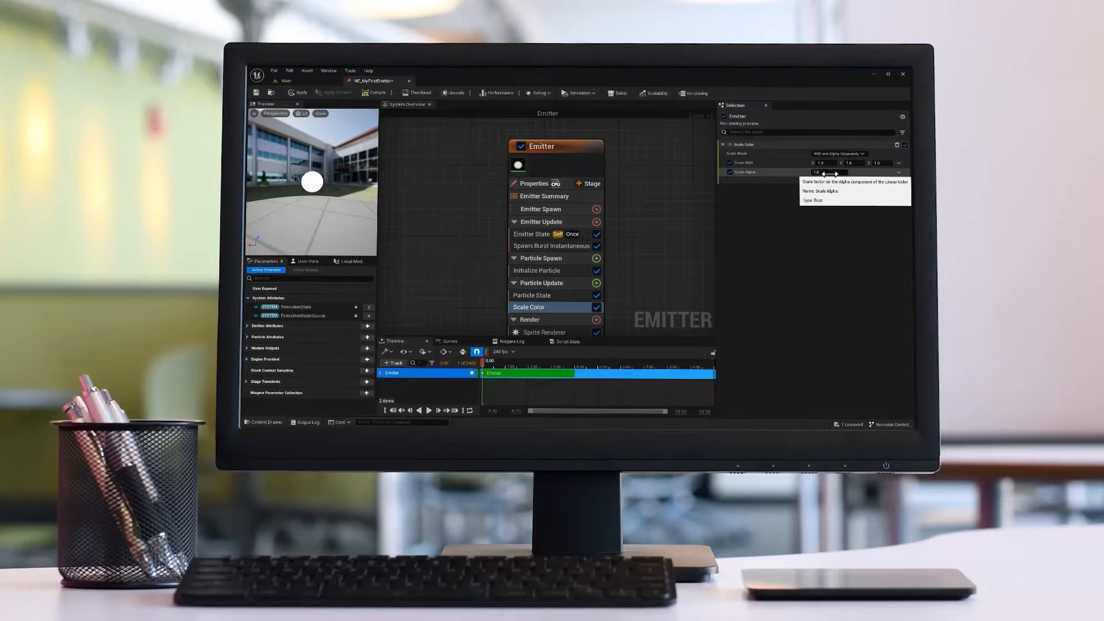
Try a Scale Alpha of 0 in the Scale Color module
left_click(820, 173)
type("0")
key("Return")
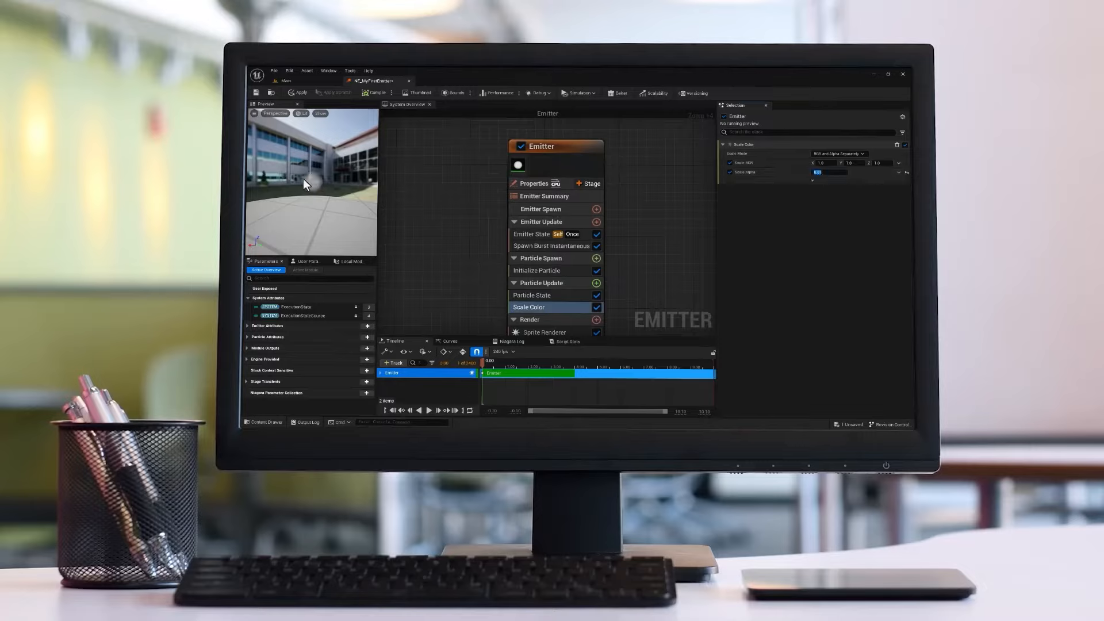
Drive the Scale Color module's Scale Alpha with a Float from Curve input
left_click(884, 208)
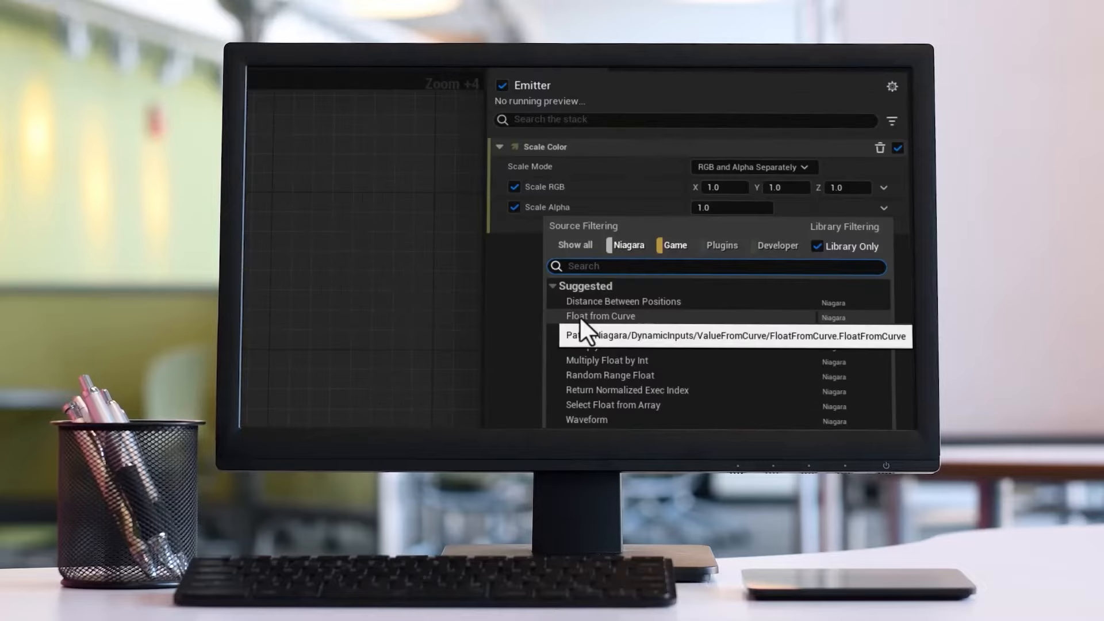
left_click(599, 316)
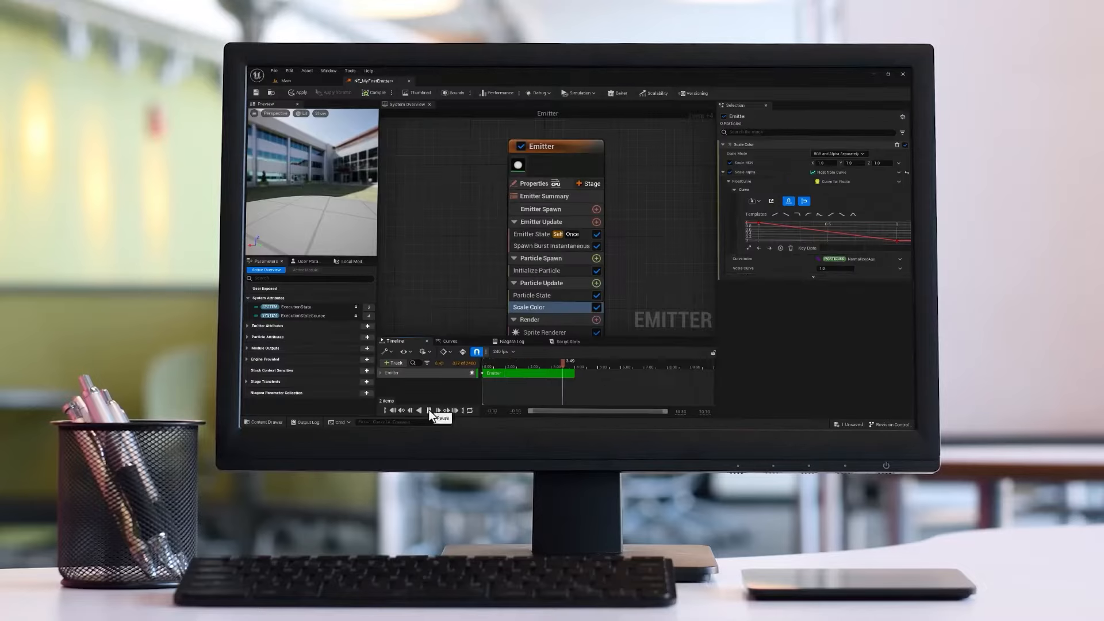
left_click(771, 201)
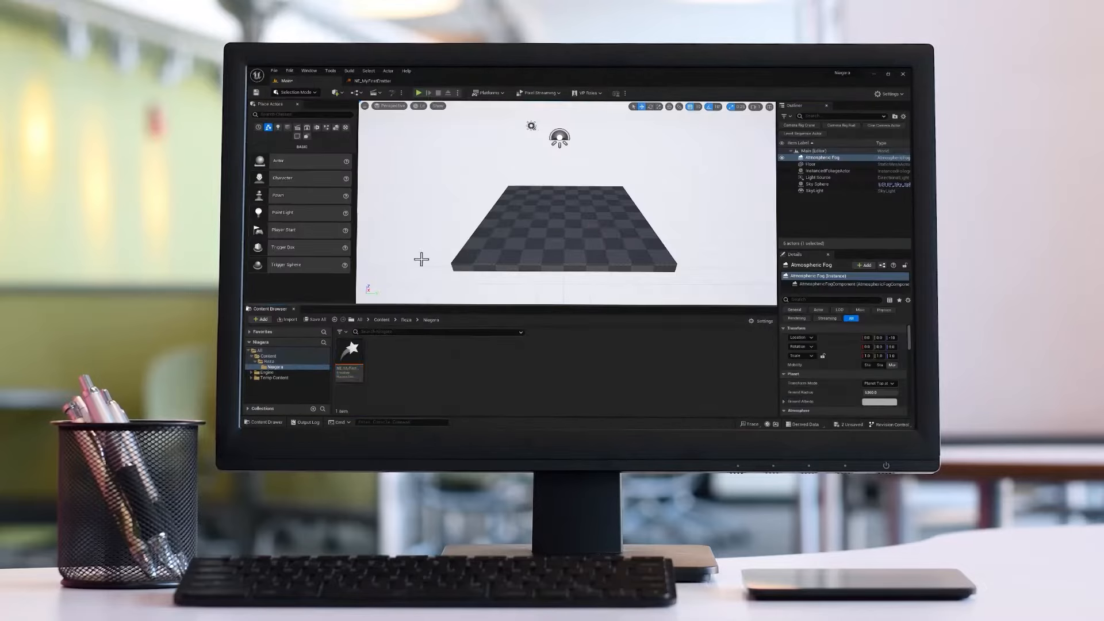
Create a Niagara system from the Simple Sprite Burst emitter template and open it for editing
left_click(260, 319)
left_click(315, 288)
left_click(571, 278)
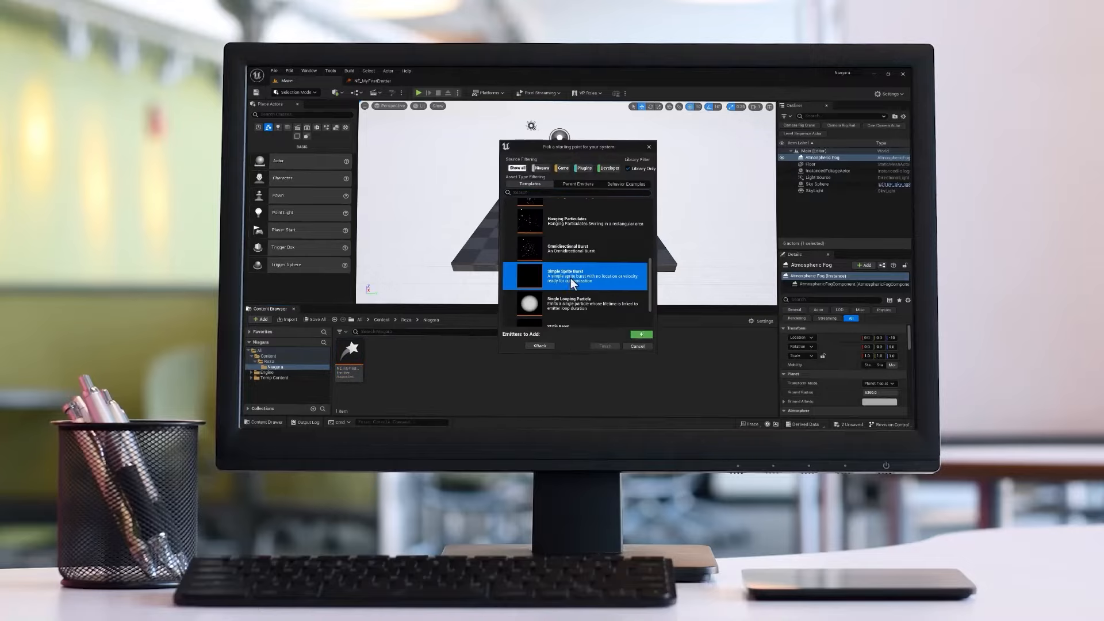
left_click(640, 332)
double_click(381, 359)
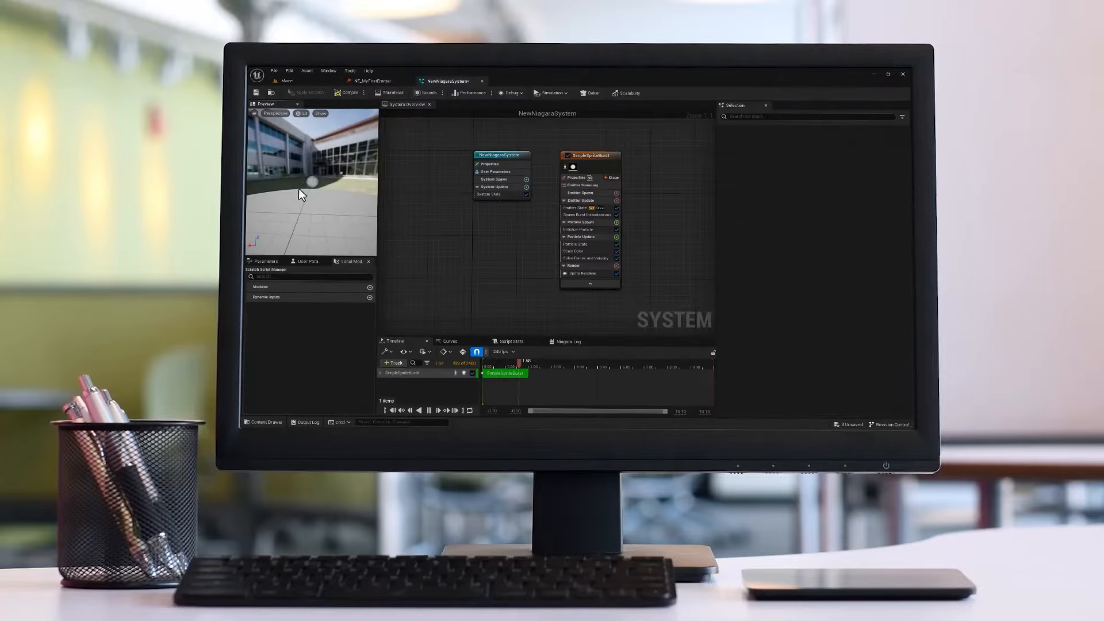
Show the parent emitters available for adding to the Niagara system
left_click(579, 247)
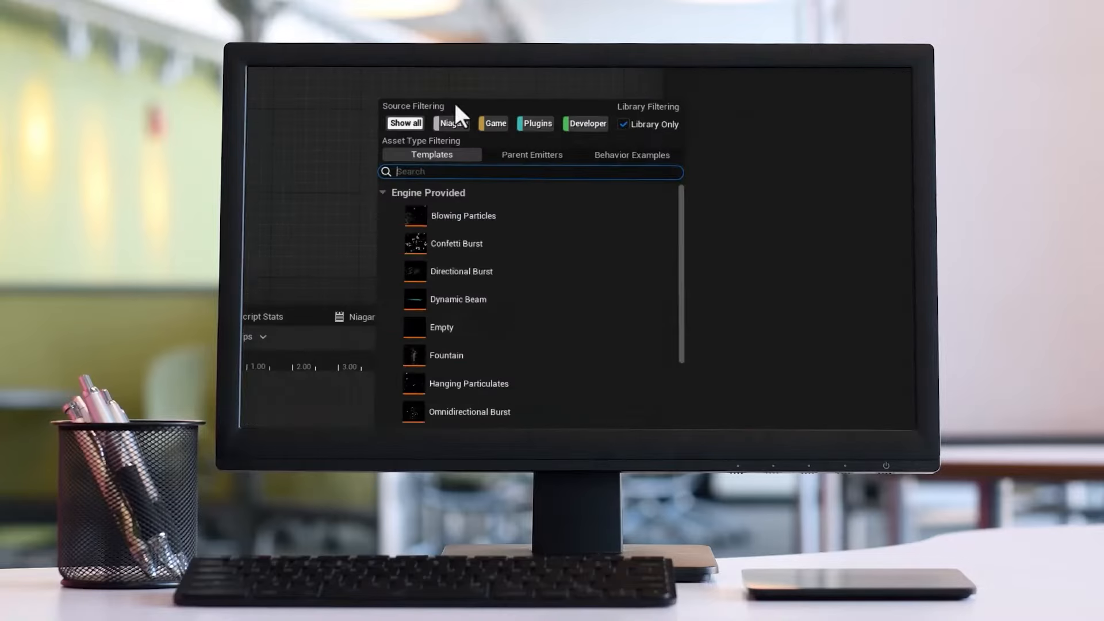
left_click(523, 154)
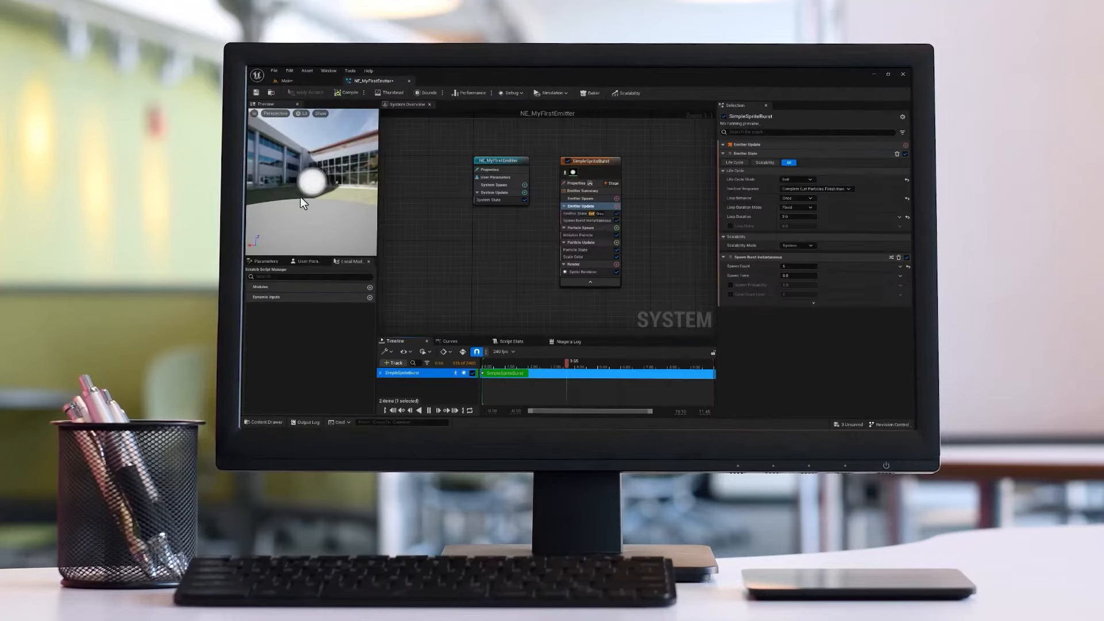
Add a Shape Location module to the SimpleSpriteBurst emitter's Particle Spawn stage
left_click(593, 227)
left_click(812, 190)
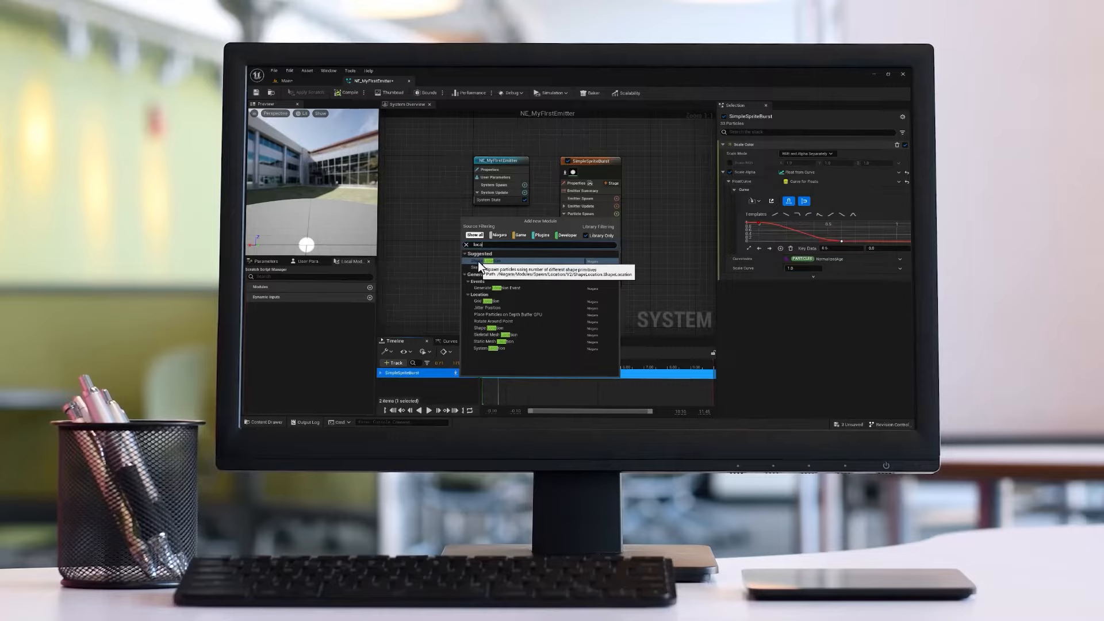
left_click(478, 261)
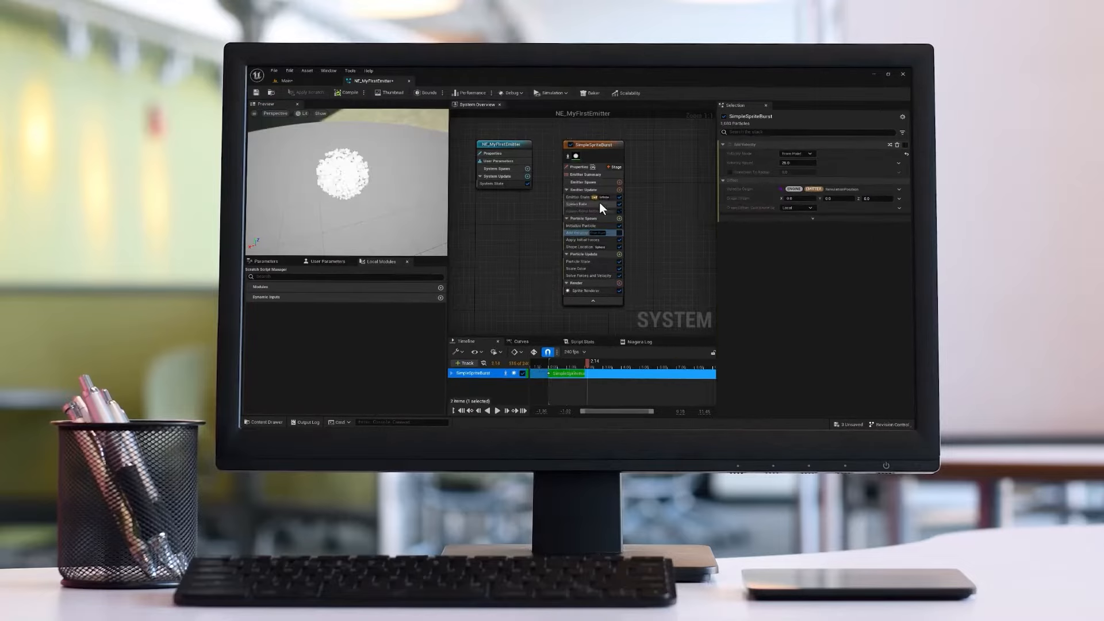
Add Vortex Force and Color modules to the emitter's Particle Update stage and open the gradient's first color key
left_click(618, 205)
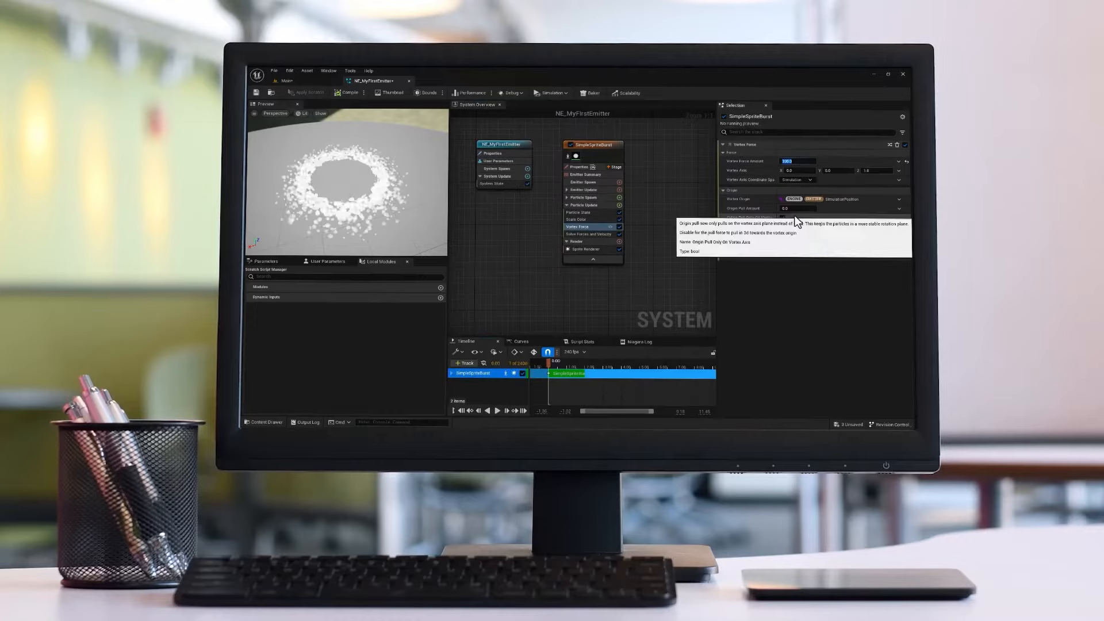
left_click(619, 206)
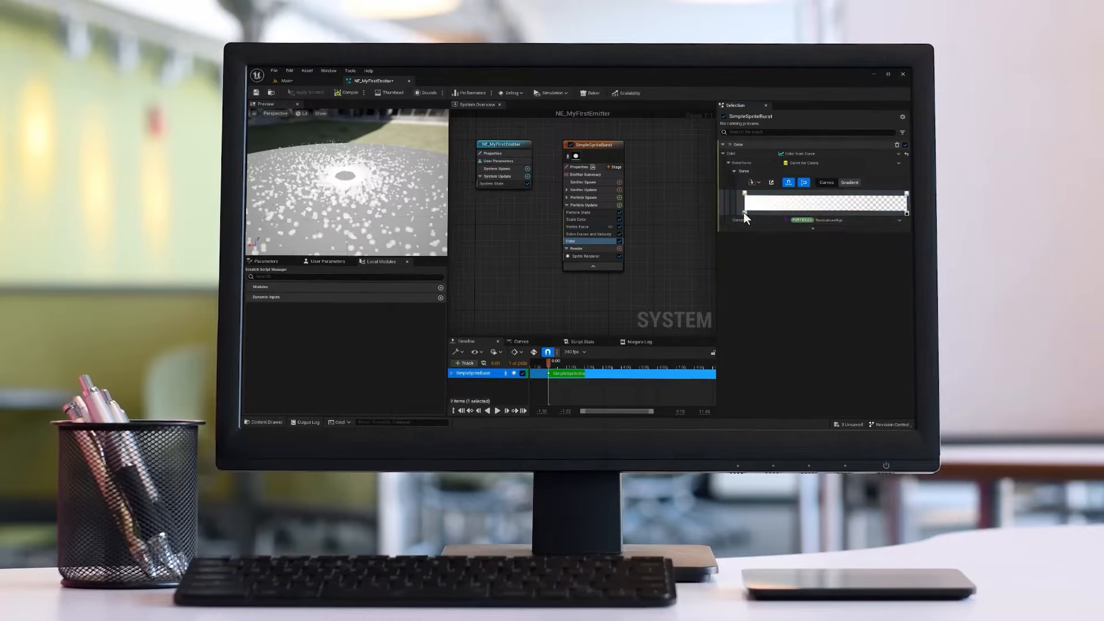
double_click(744, 196)
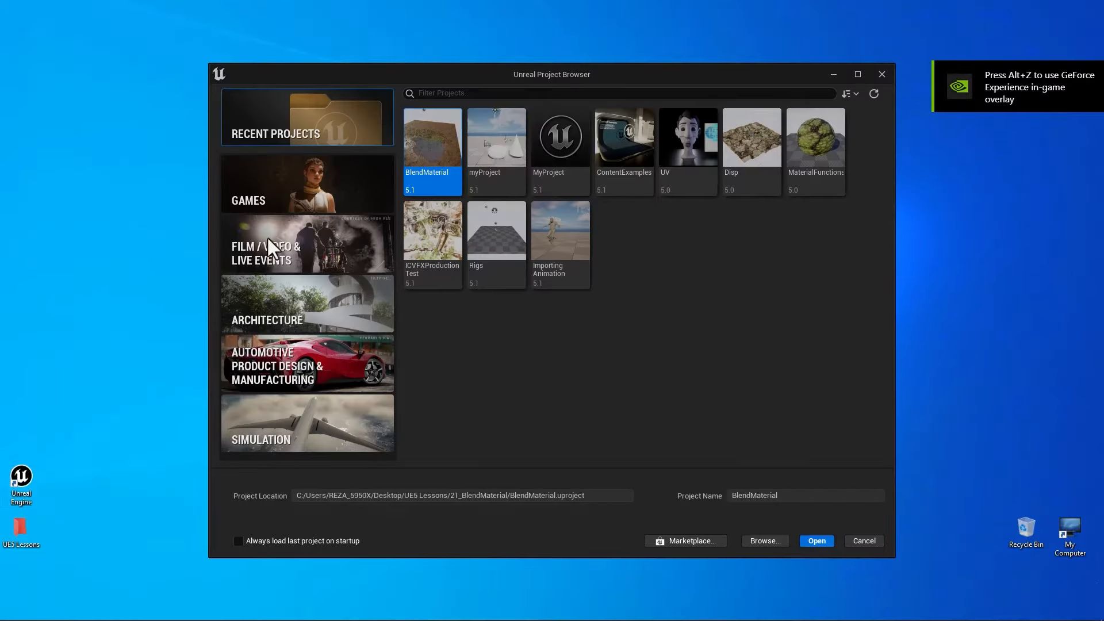
Create a Blank Film / Video & Live Events project named Niagara with Raytracing enabled and Starter Content disabled
left_click(267, 236)
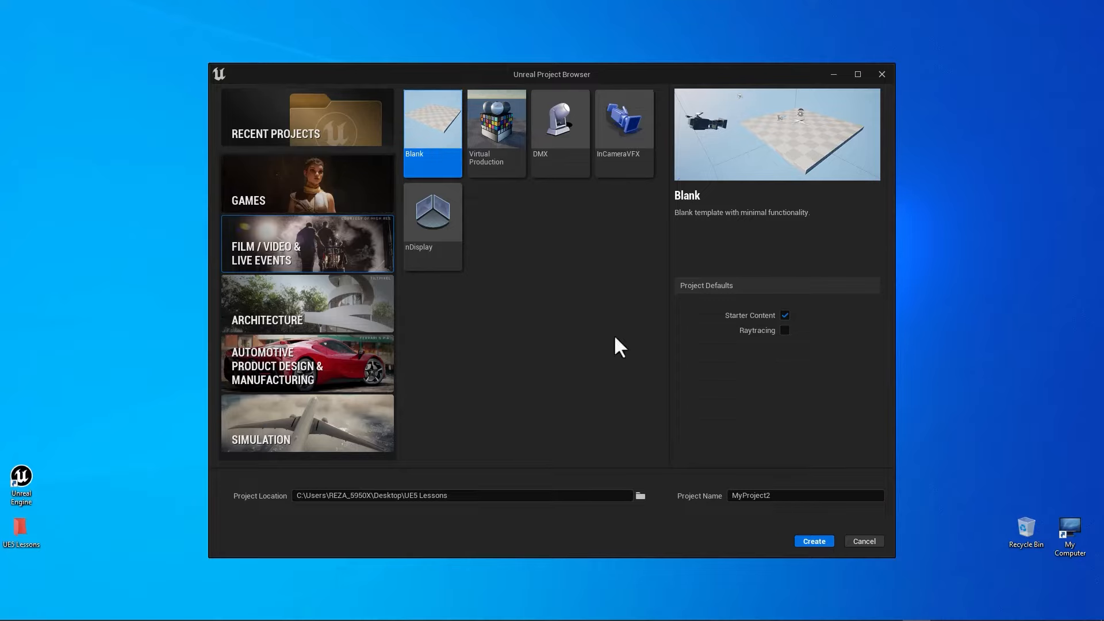
left_click(784, 331)
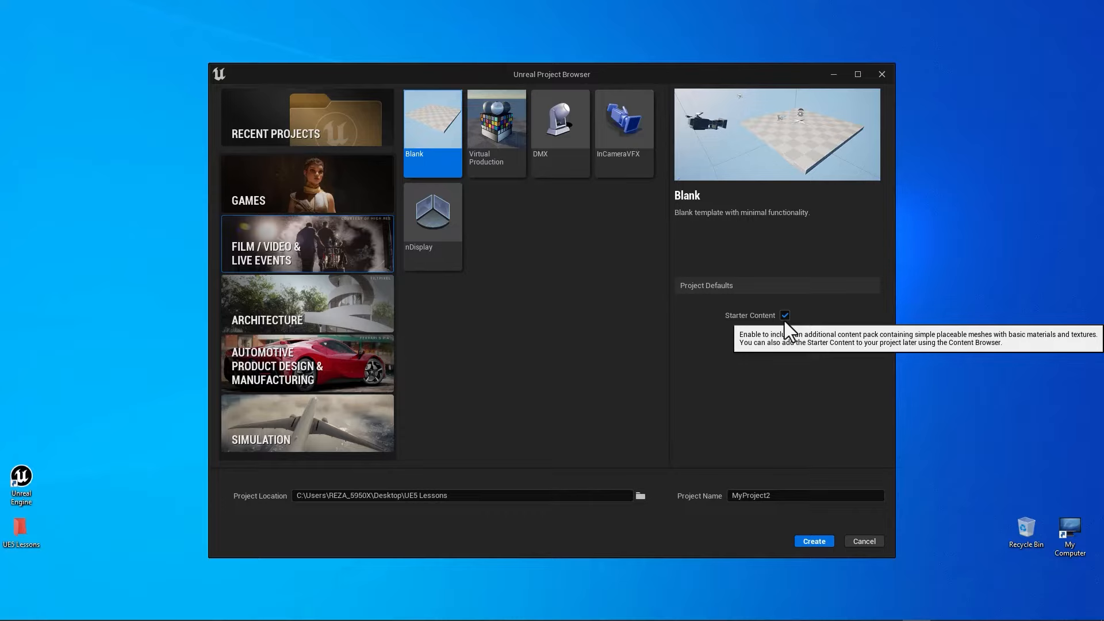
left_click(785, 319)
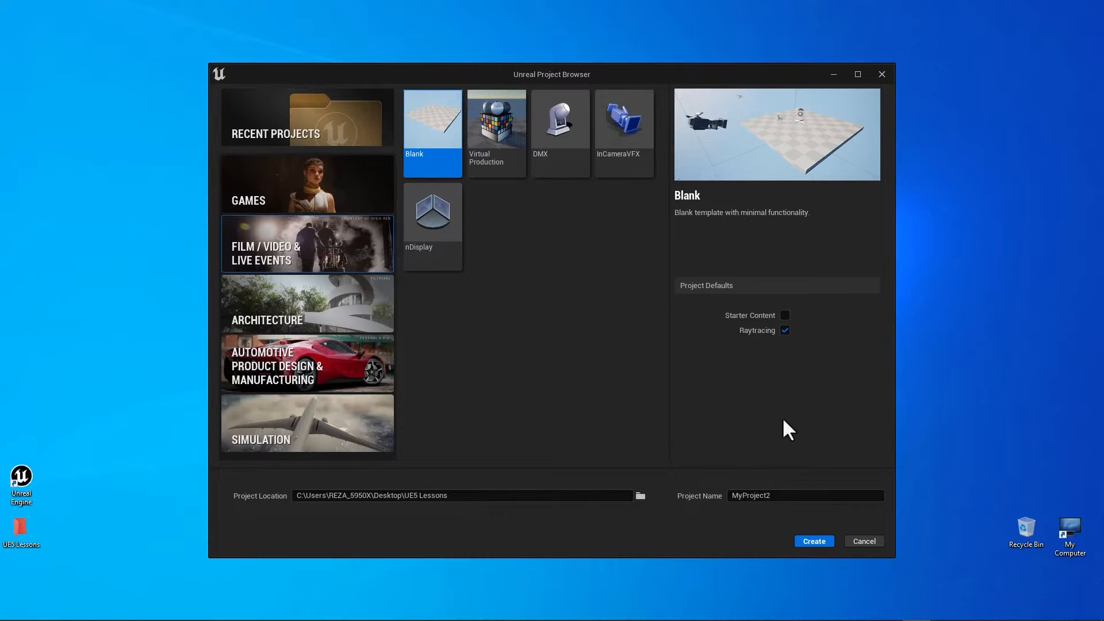
left_click(768, 495)
type("Nigara")
left_click(814, 541)
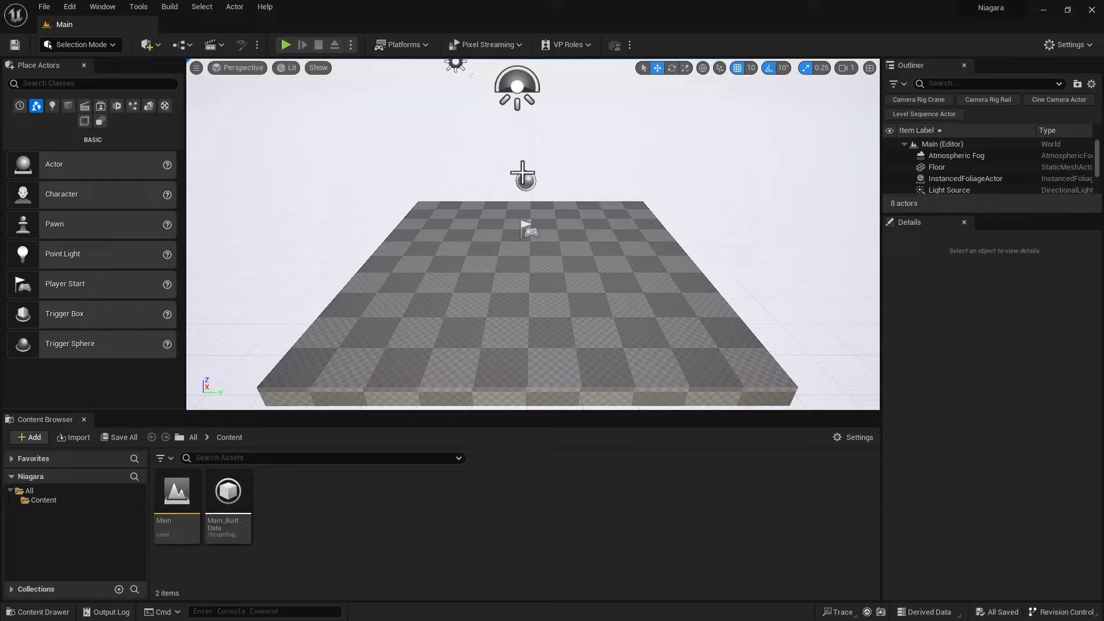
Create a folder named with the author's first name inside the Content folder and open it
right_click(285, 524)
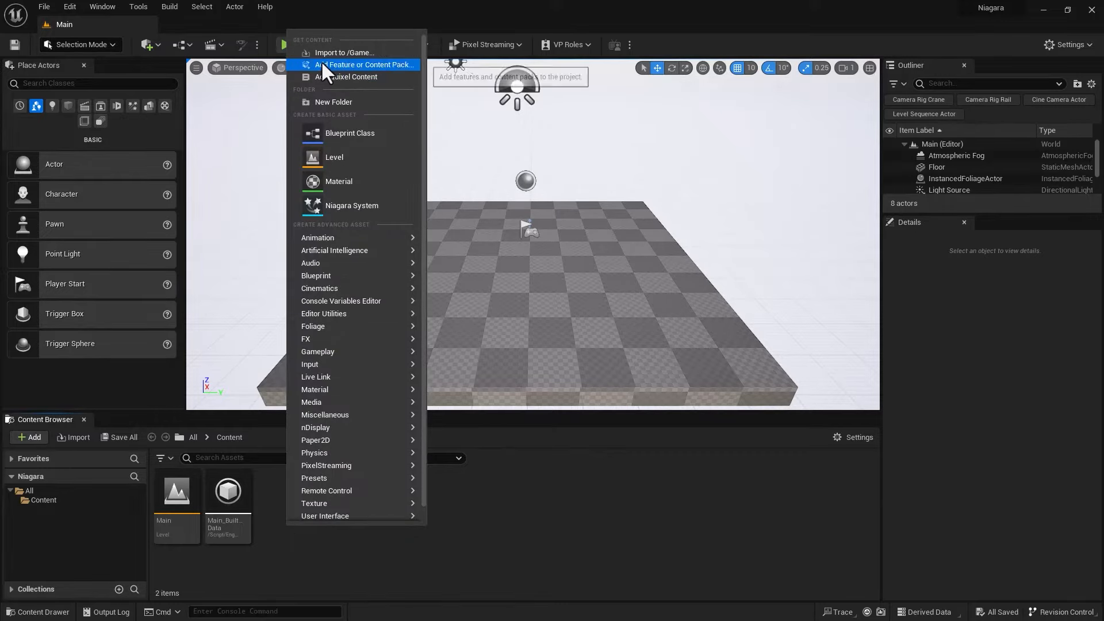
left_click(332, 102)
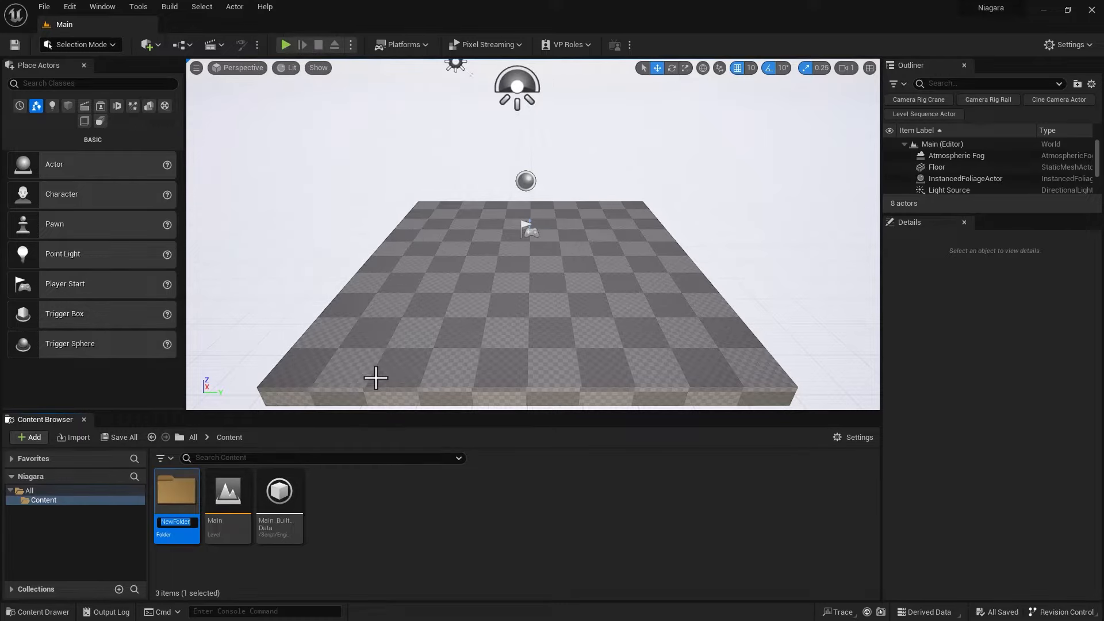
type("Reza")
key("Return")
double_click(177, 491)
Create a subfolder named Niagara inside the personal folder and open it
right_click(242, 548)
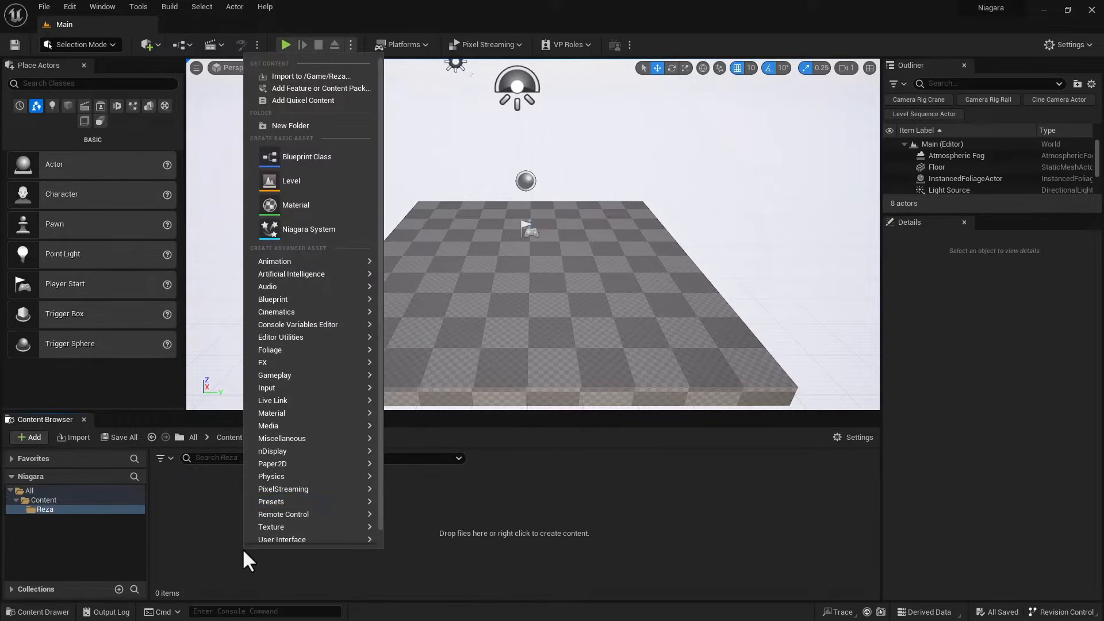
left_click(299, 127)
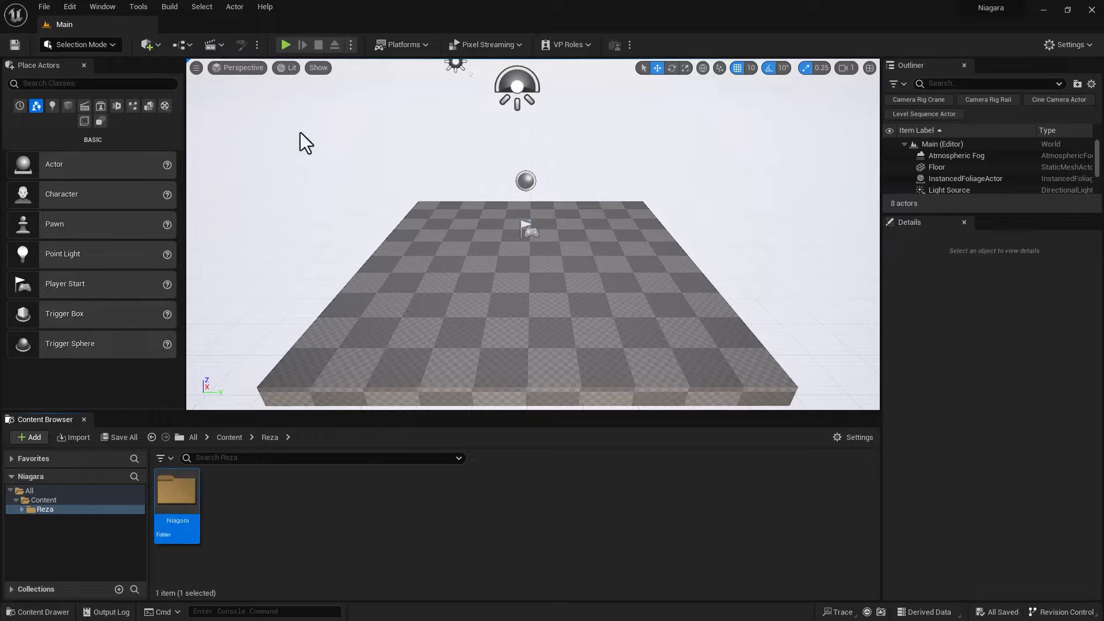
double_click(171, 496)
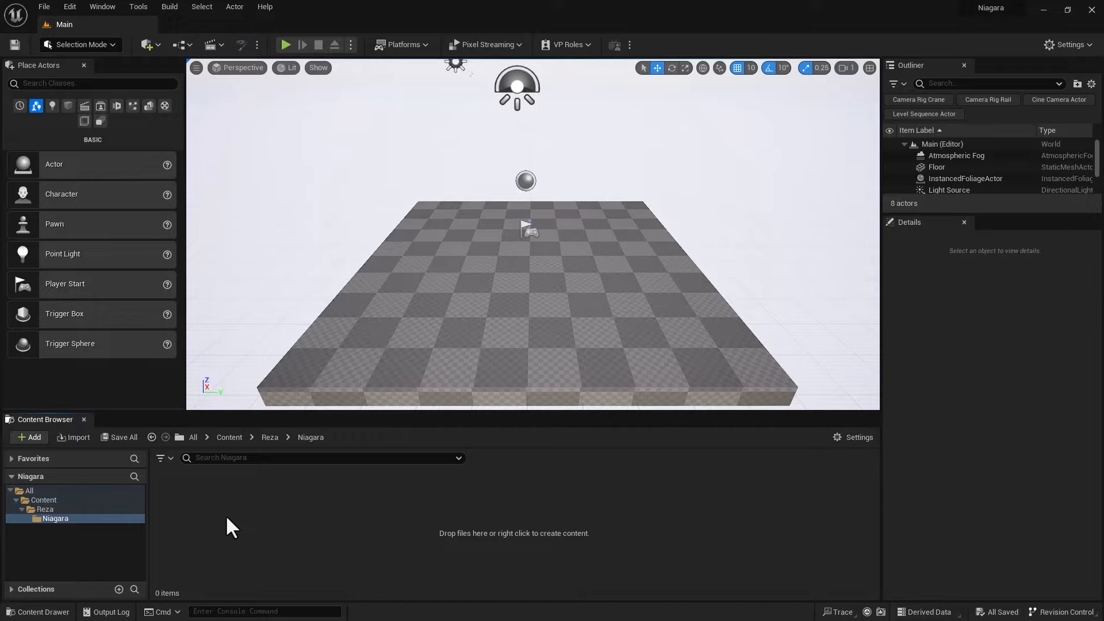
Start creating a Niagara Emitter asset in the Niagara folder
right_click(251, 506)
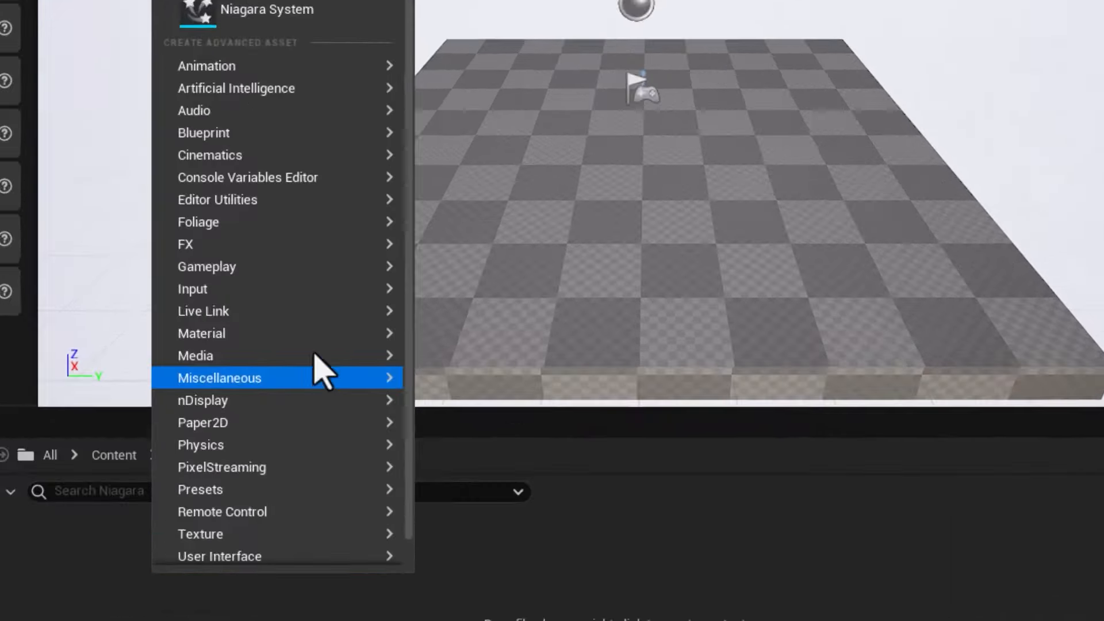
mouse_move(295, 247)
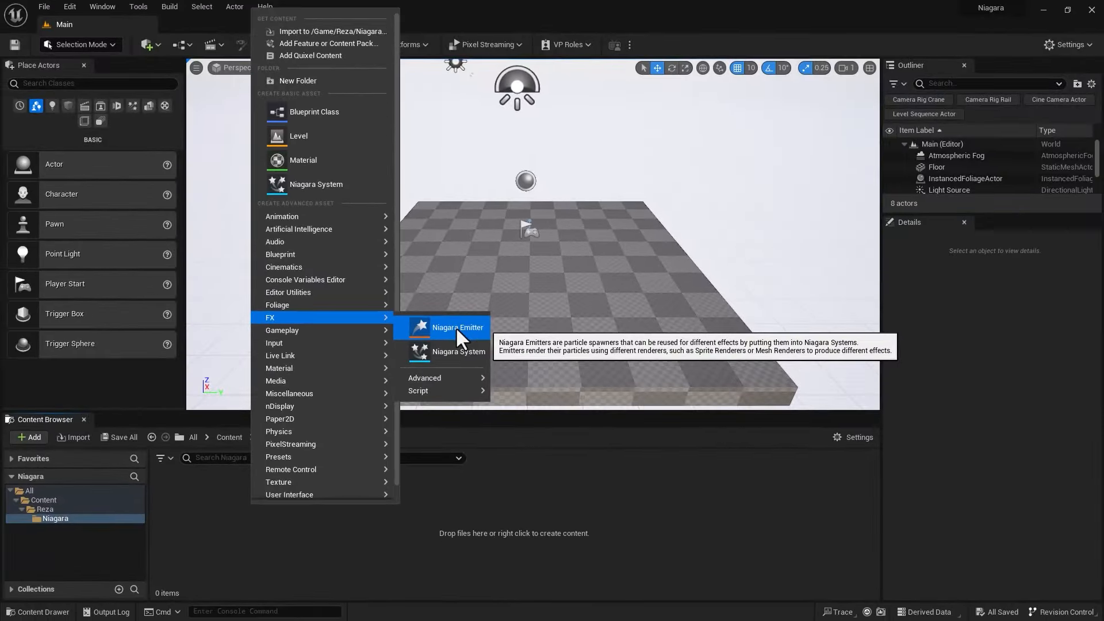
left_click(543, 233)
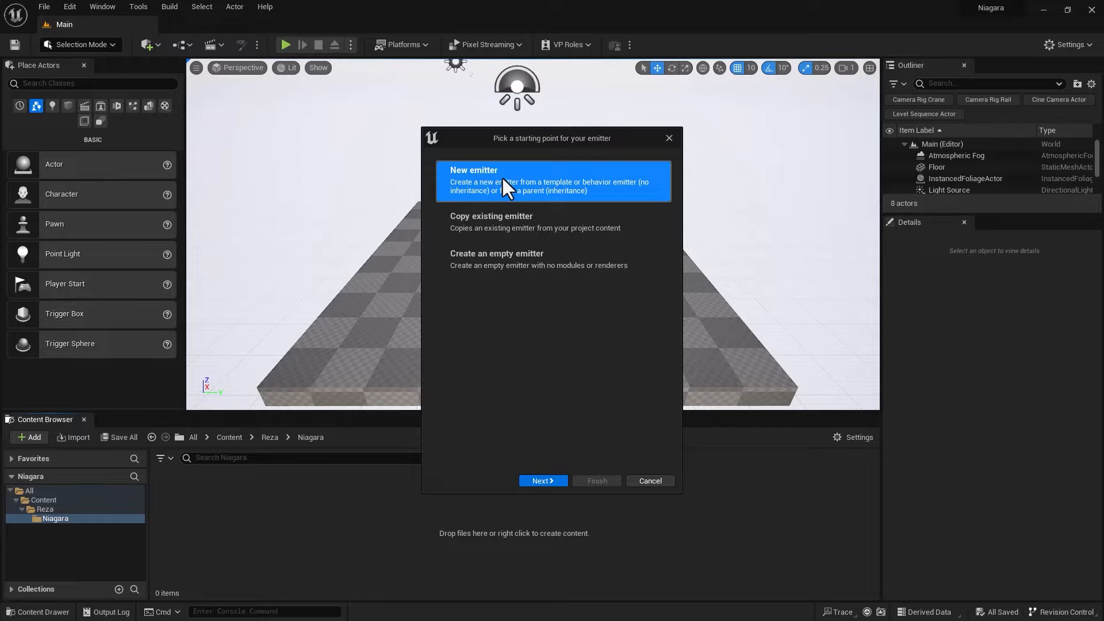
Examine the engine-provided templates for a new emitter and return to the starting-point options
left_click(541, 478)
scroll(529, 286, "down", 3)
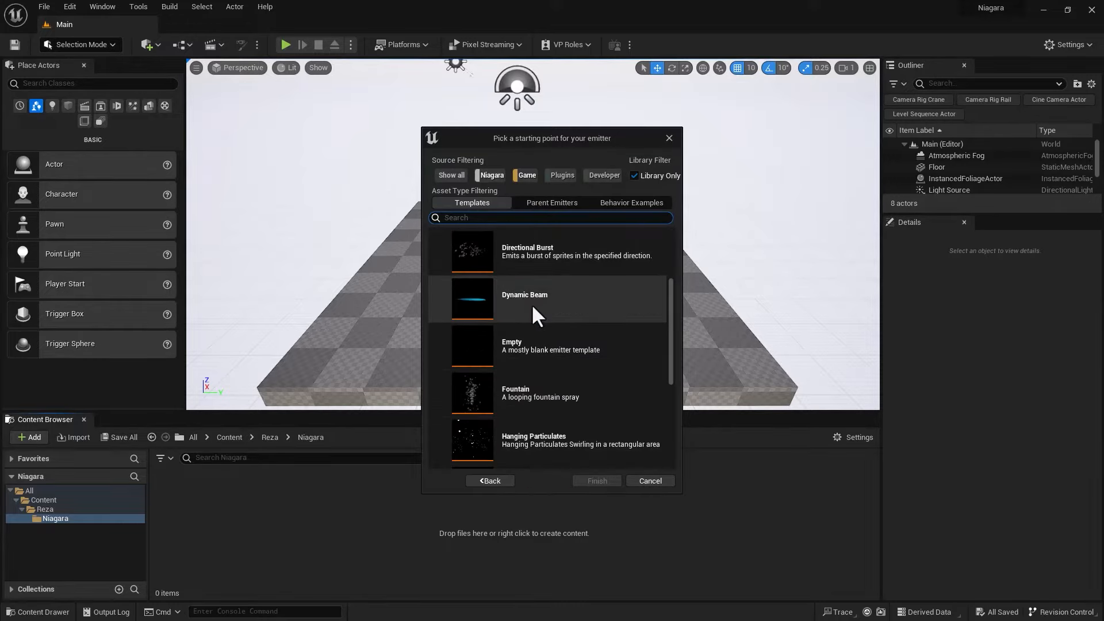
scroll(531, 304, "down", 2)
scroll(535, 308, "up", 5)
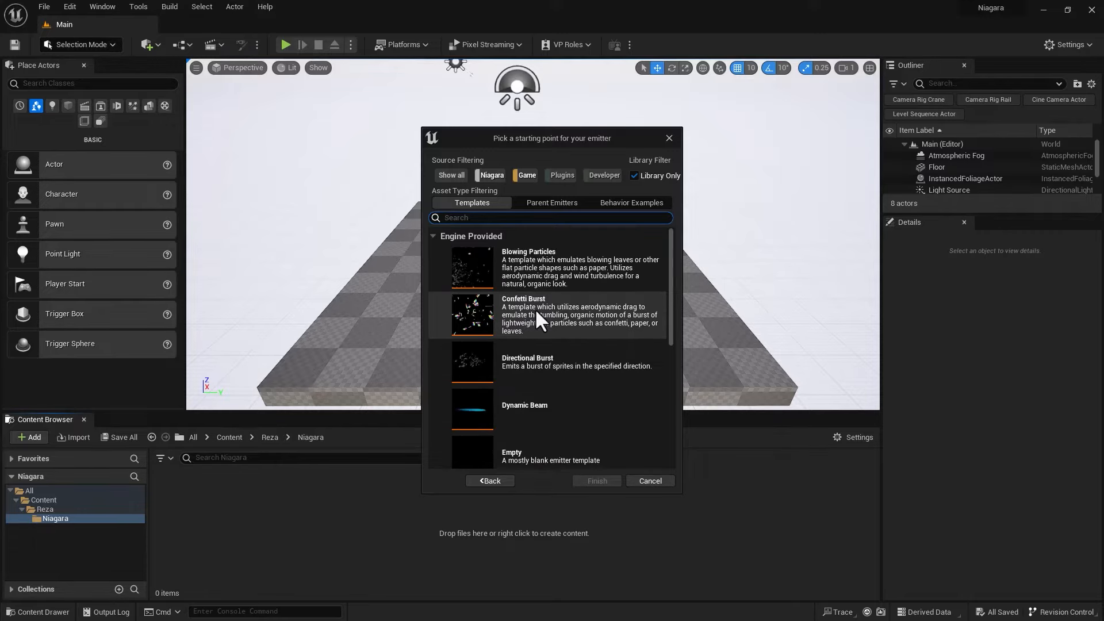
left_click(491, 481)
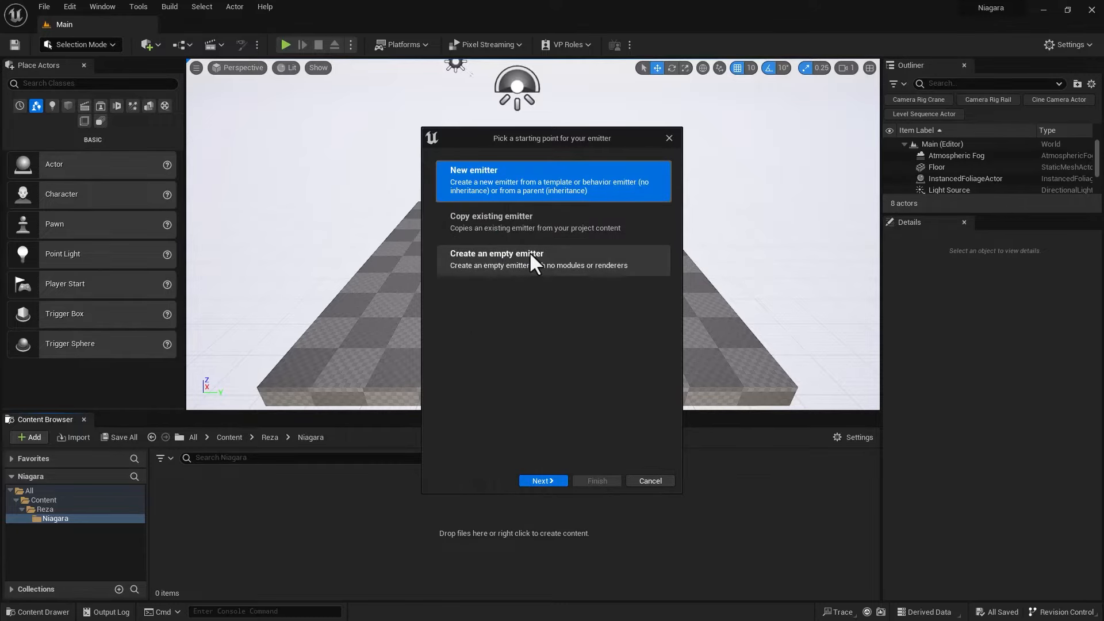
Create an empty emitter with no modules or renderers and name it NE_MyFirstEmitter
left_click(522, 223)
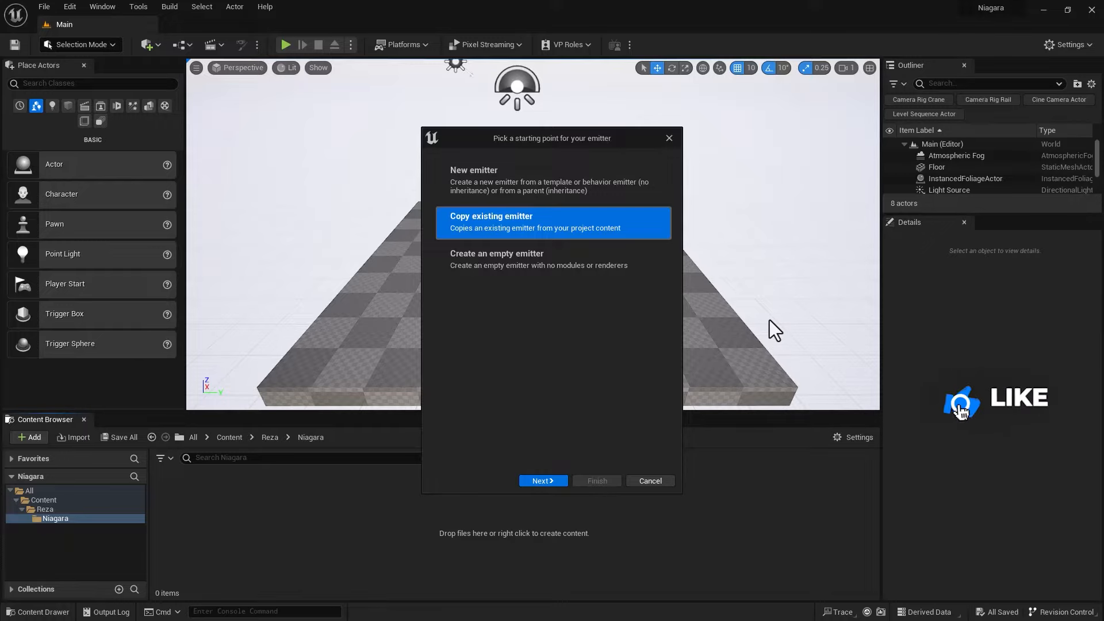
left_click(465, 262)
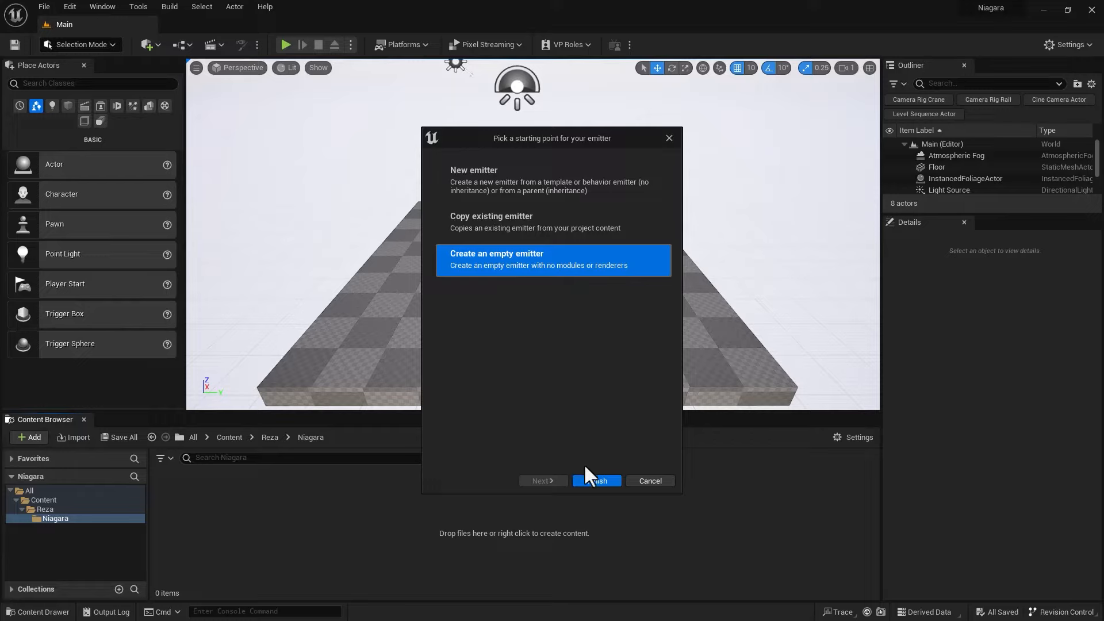
left_click(598, 479)
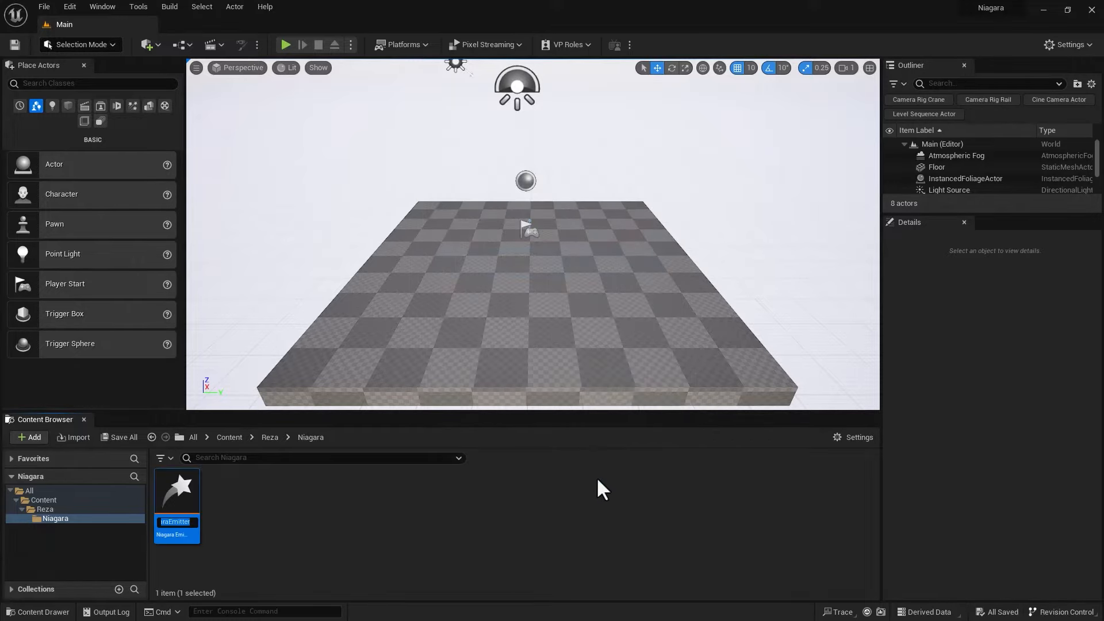
type("NE")
type("_")
type("MyFirst")
type("Emitter")
key("Return")
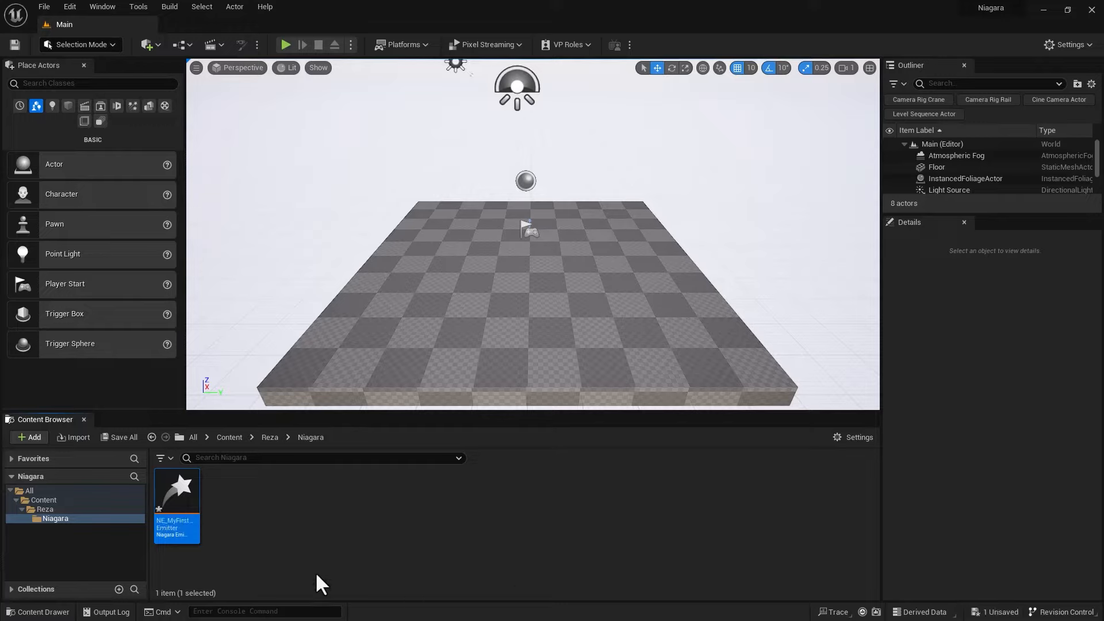
Open the NE_MyFirstEmitter asset in its editor and pause the simulation playback
double_click(175, 483)
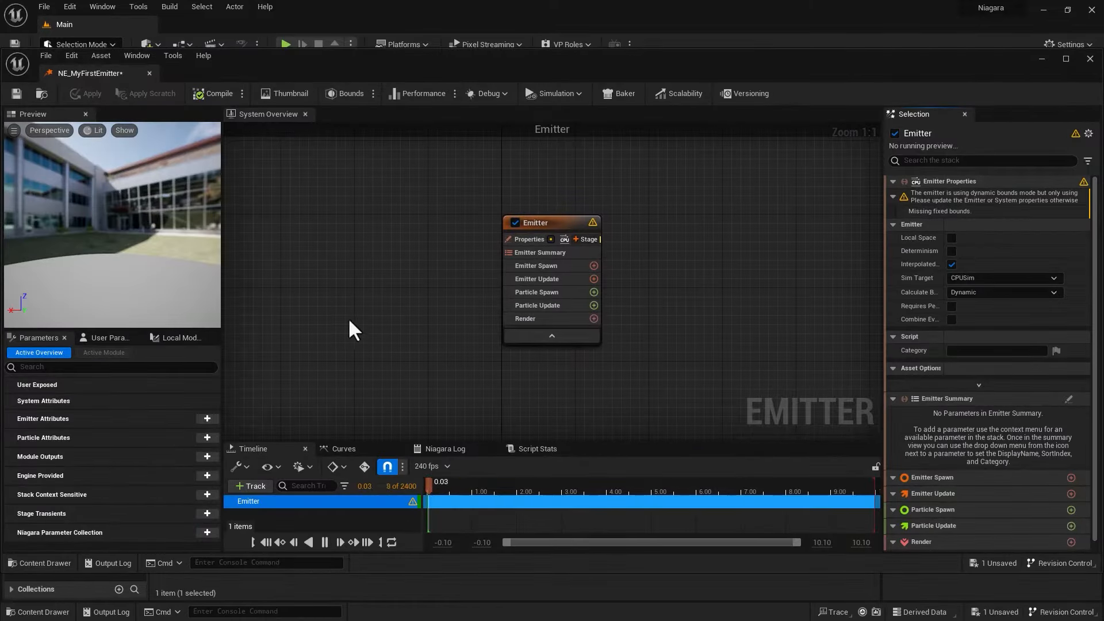
left_click(324, 543)
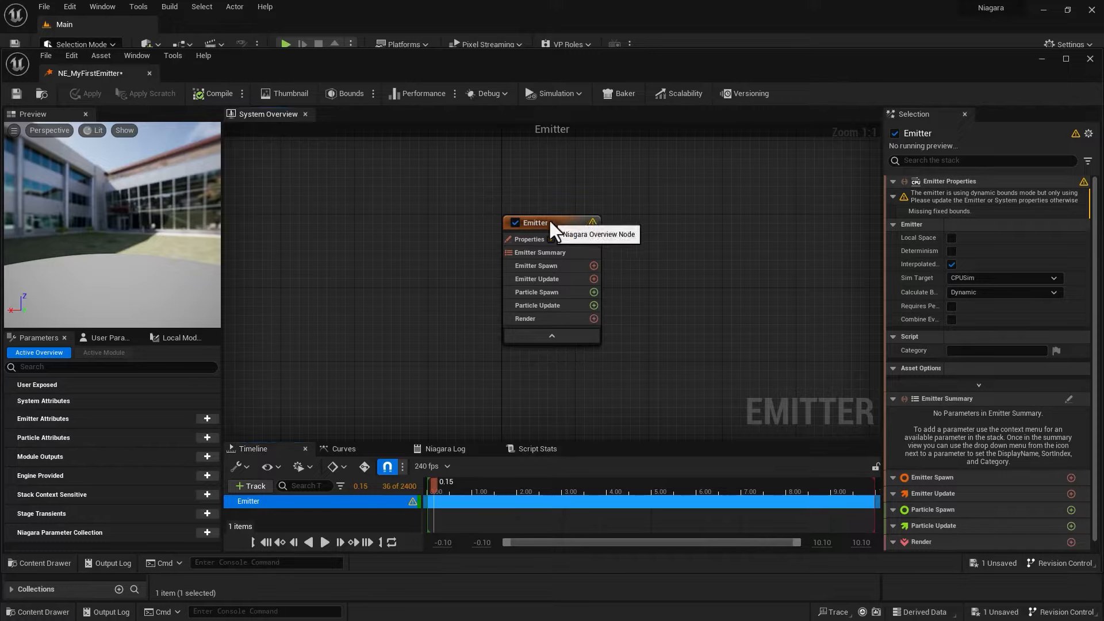
Shift the Emitter node slightly in the System Overview graph and box-select it
left_click_drag(548, 218, 548, 210)
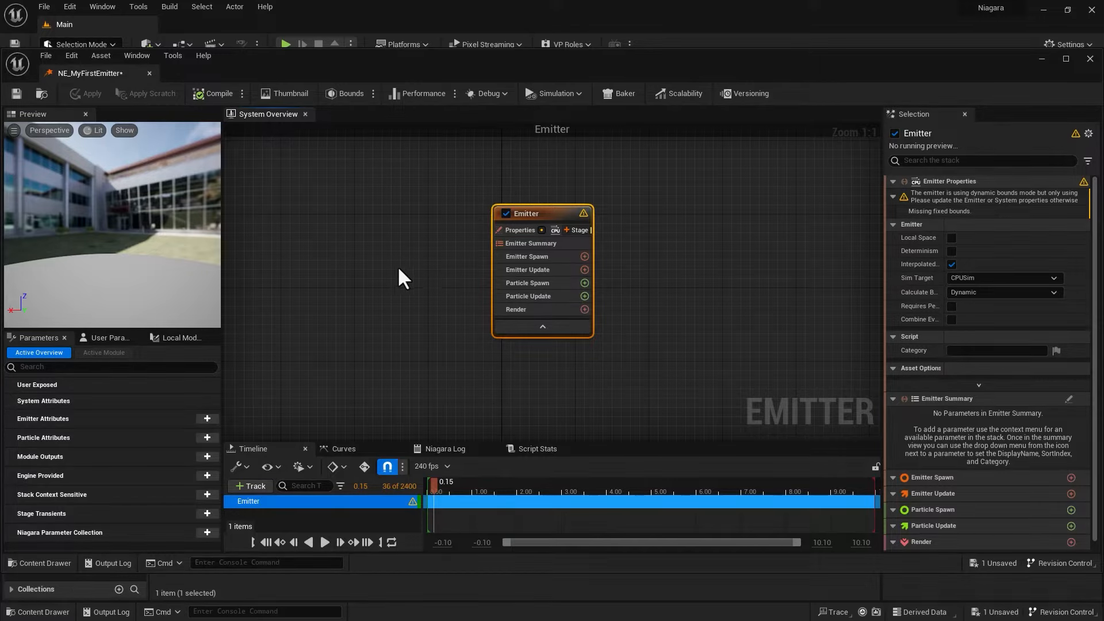
right_click_drag(429, 264, 428, 288)
left_click_drag(426, 289, 627, 387)
left_click_drag(469, 216, 633, 394)
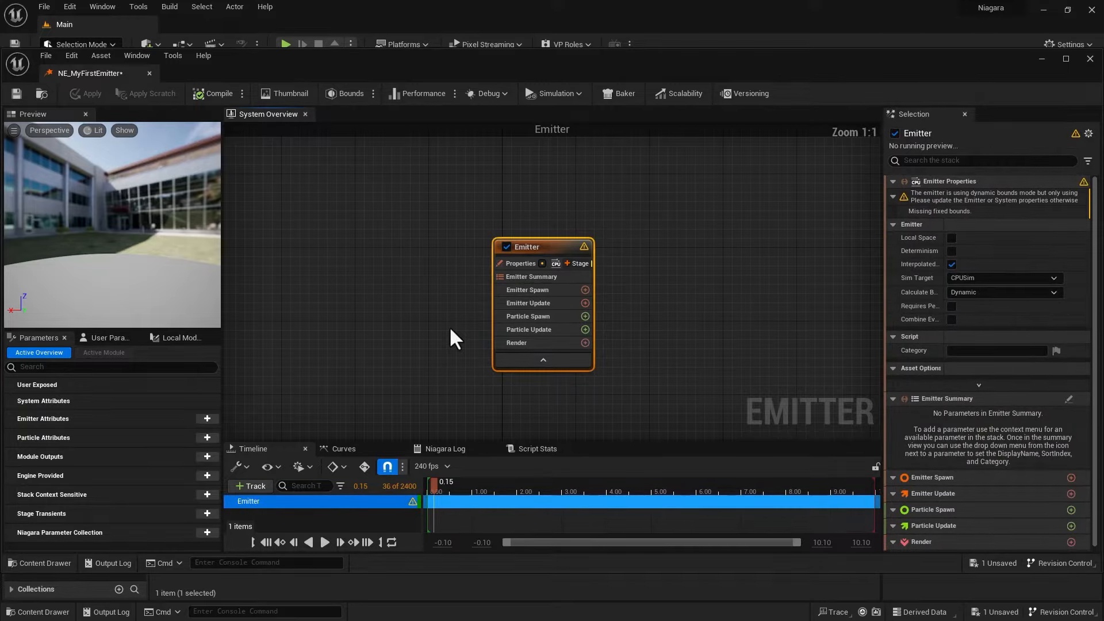
Examine the Emitter node in the System Overview at zoom levels between -6 and +7
scroll(450, 326, "down", 2)
scroll(449, 326, "down", 3)
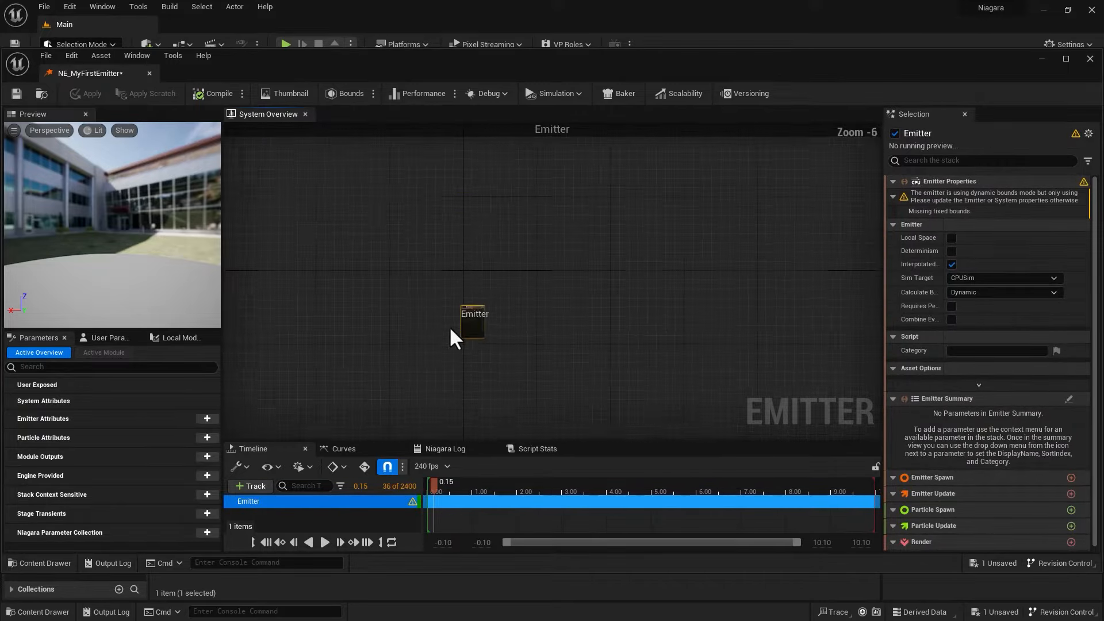
scroll(449, 326, "up", 5)
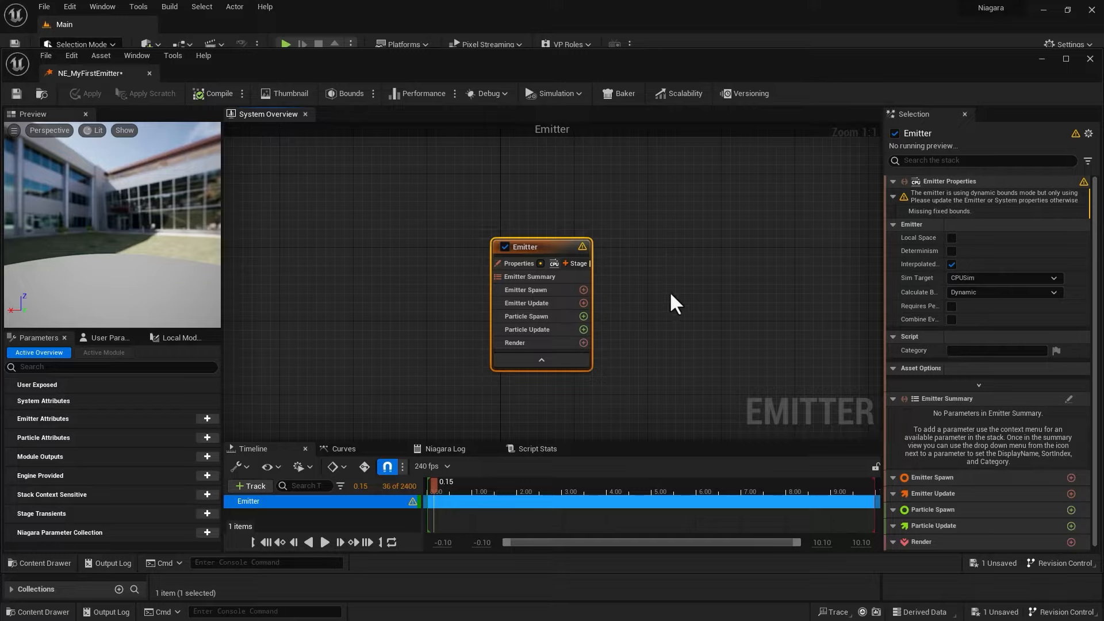
key("ctrl")
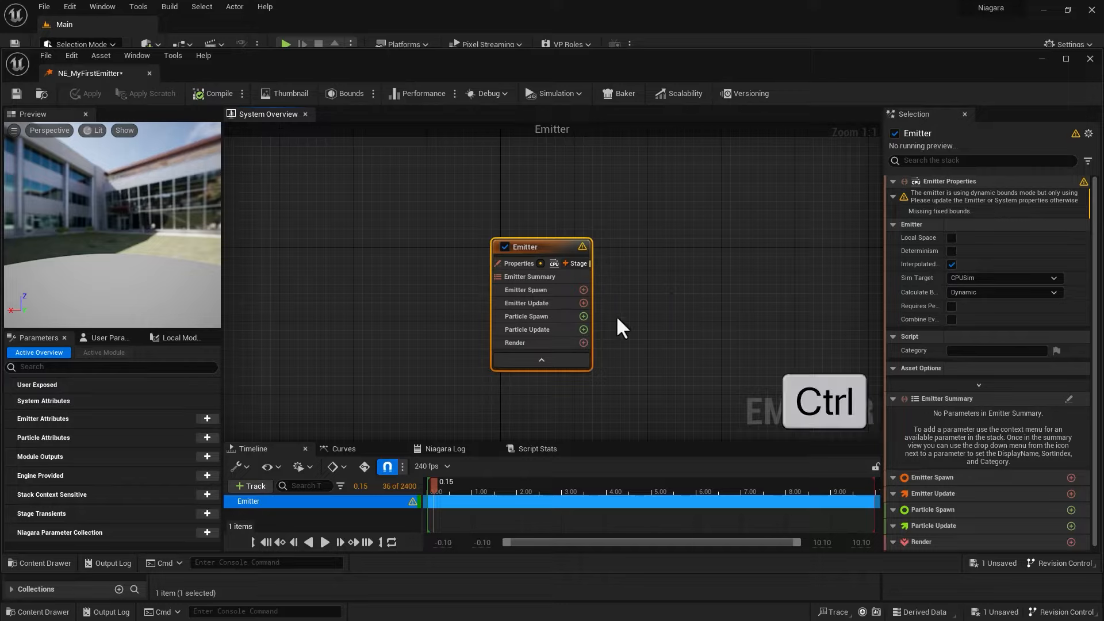
scroll(617, 318, "up", 2, "ctrl")
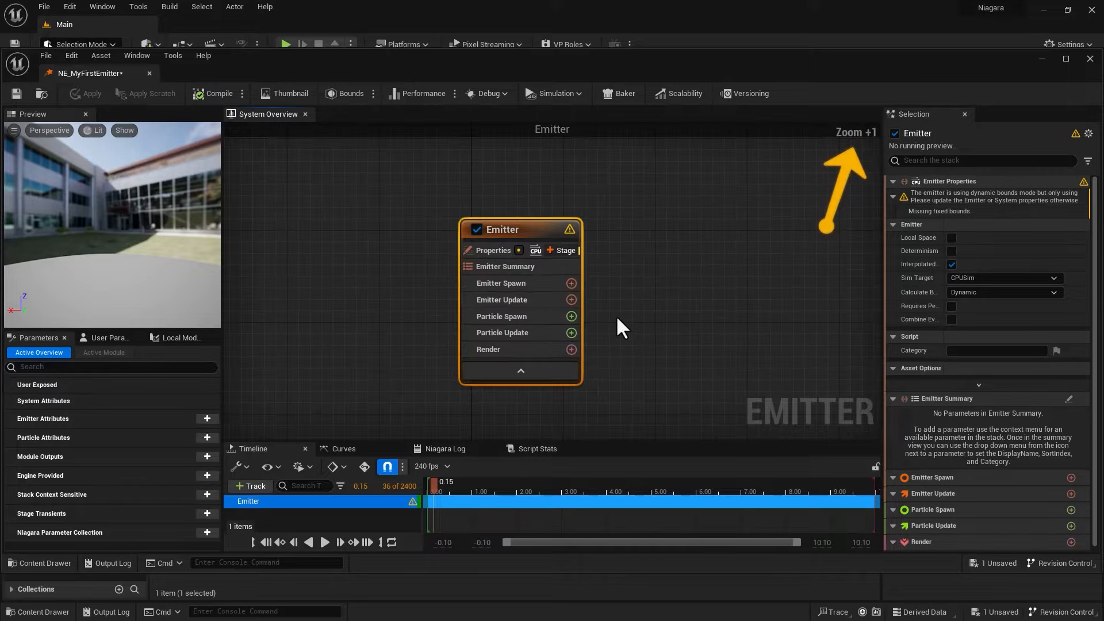
scroll(616, 315, "up", 2, "ctrl")
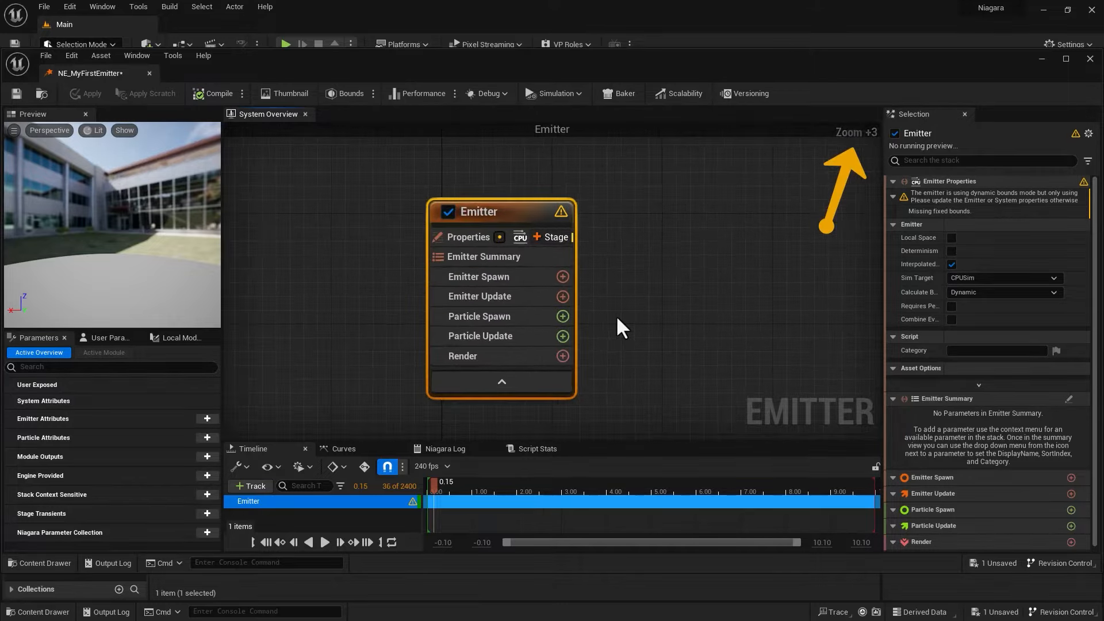
scroll(616, 315, "up", 2, "ctrl")
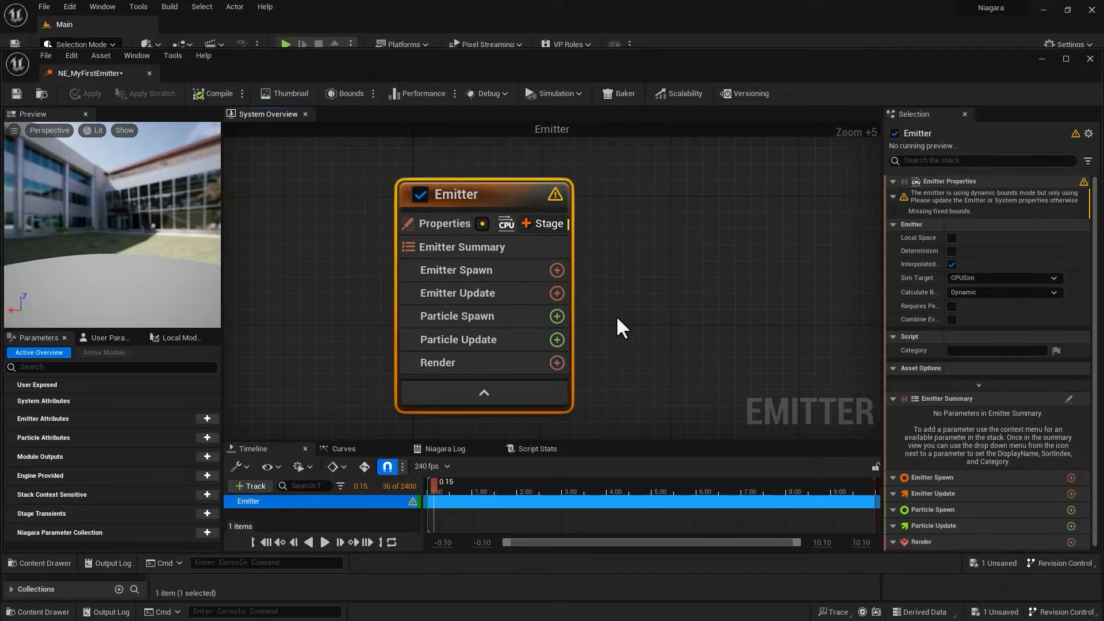
scroll(618, 318, "up", 1, "ctrl")
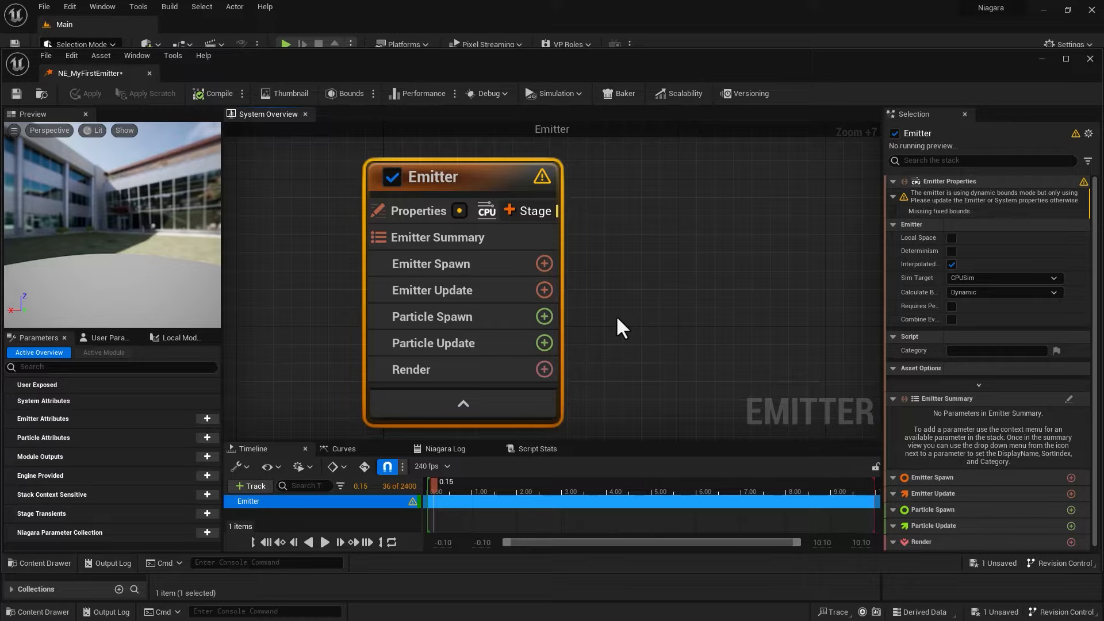
scroll(616, 315, "down", 14)
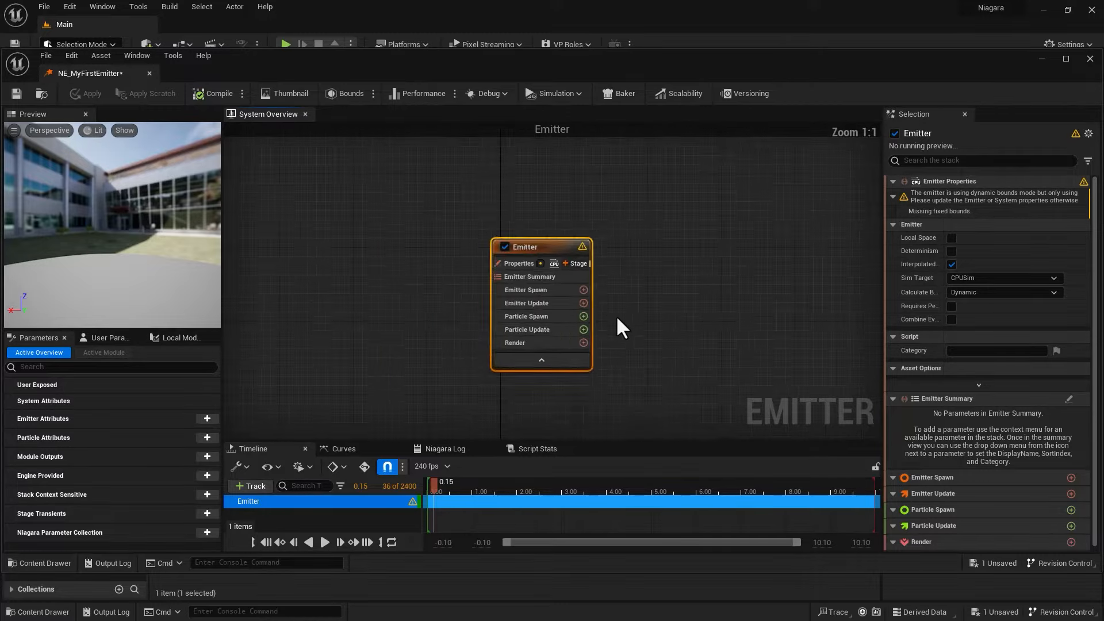
scroll(616, 315, "up", 7)
scroll(616, 318, "up", 7)
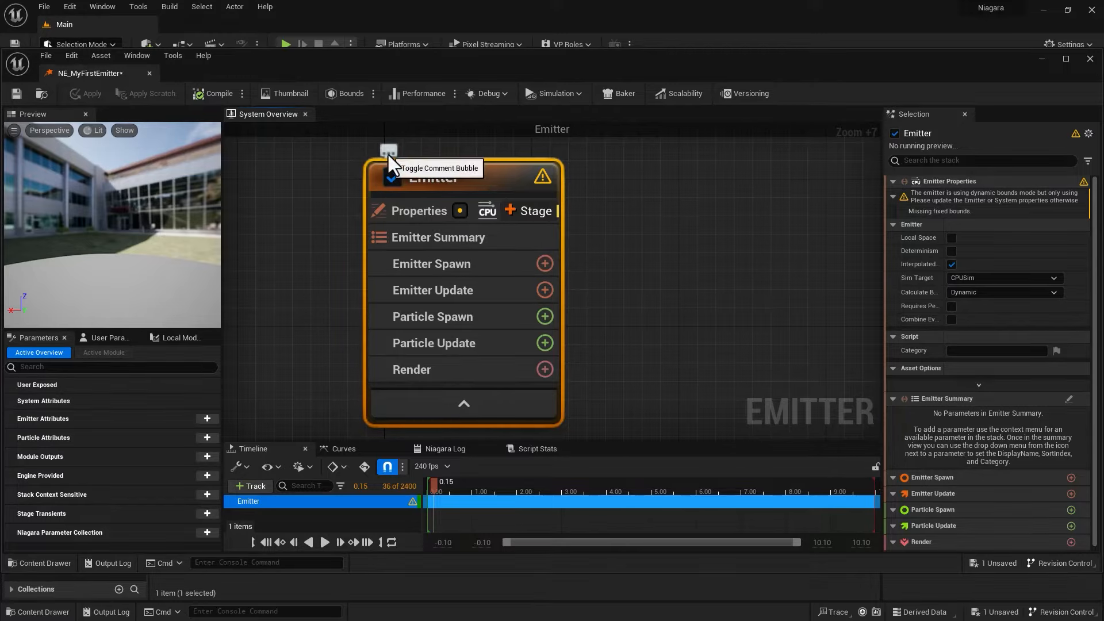
Reposition the Emitter node slightly and add the comment "1stEmitter" to it
left_click_drag(416, 176, 423, 184)
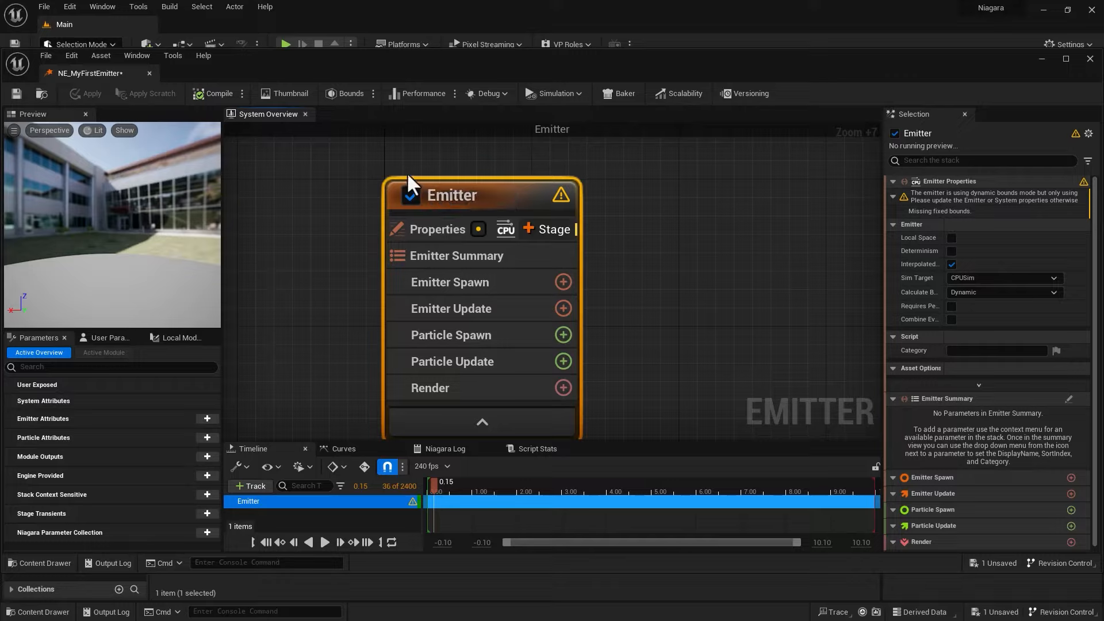
scroll(412, 197, "down", 1)
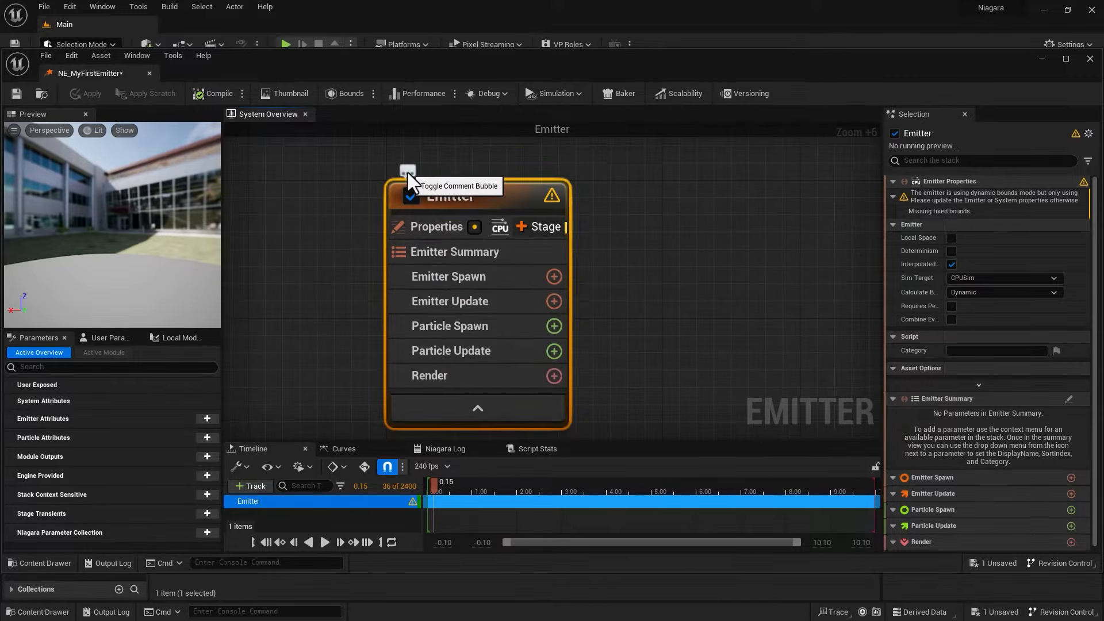
left_click(407, 171)
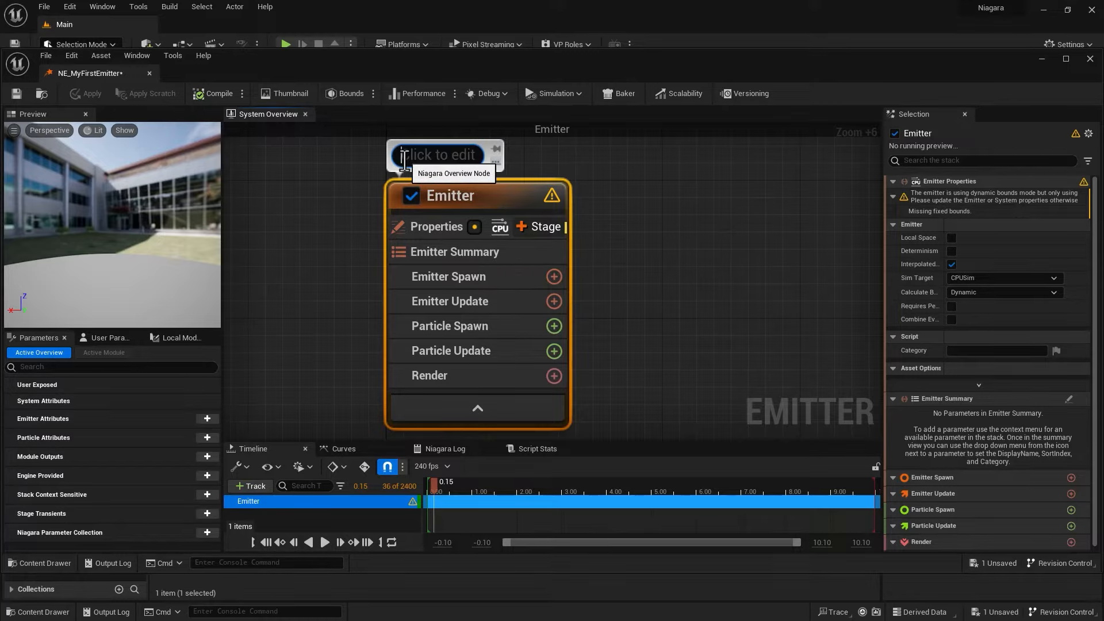
type("Tst")
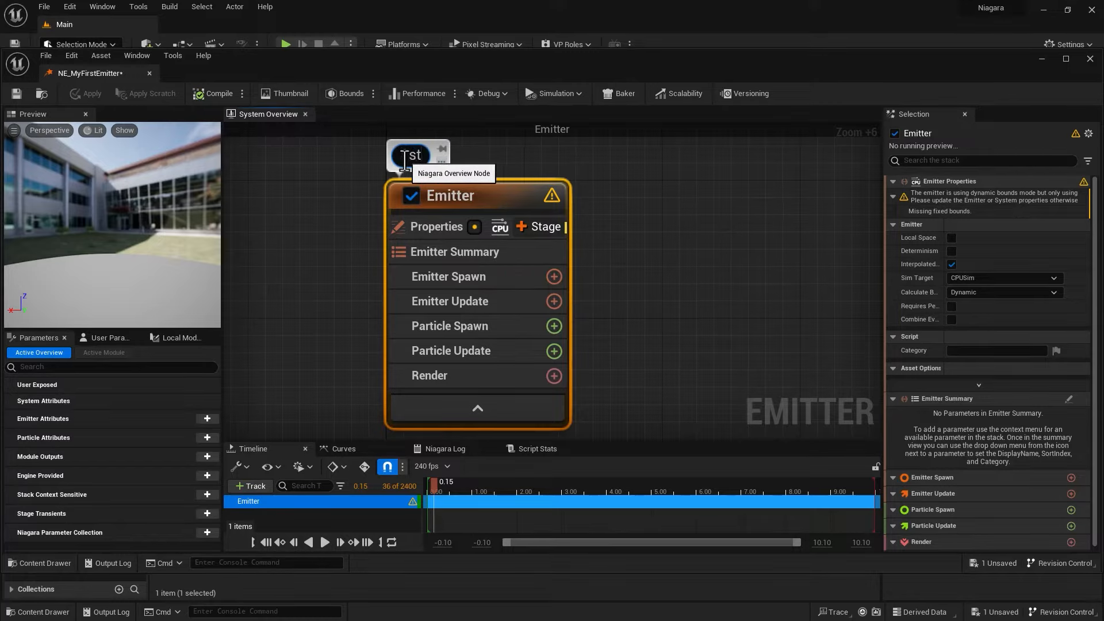
type("Emitter")
key("Return")
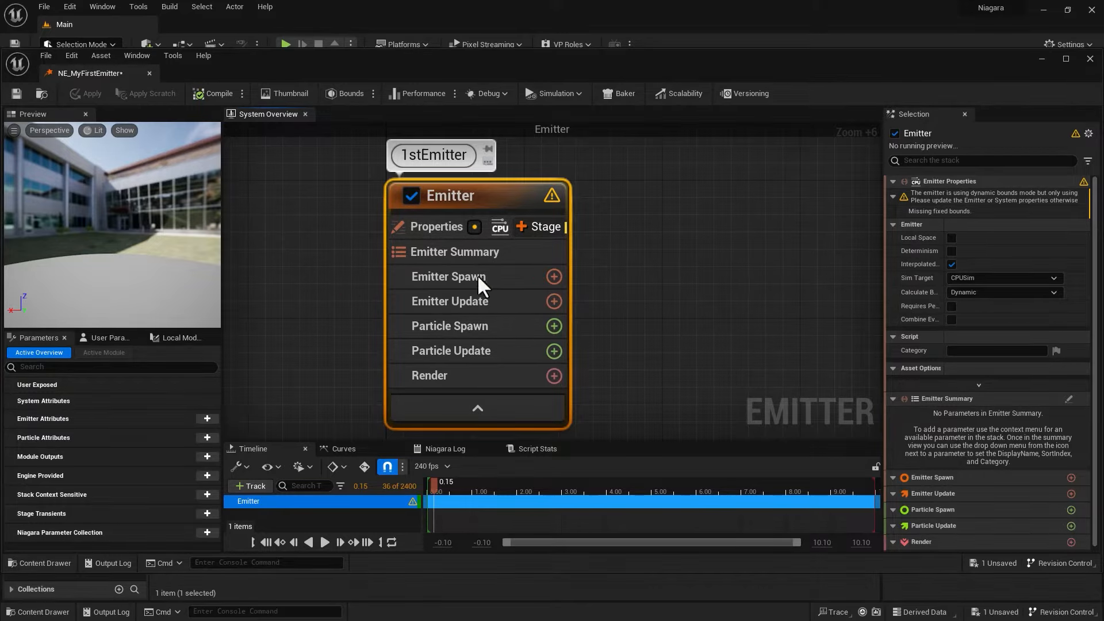
Pin the Emitter node's comment bubble to keep it readable at any zoom level, and check it while zoomed out
scroll(620, 291, "down", 5)
scroll(620, 291, "down", 8)
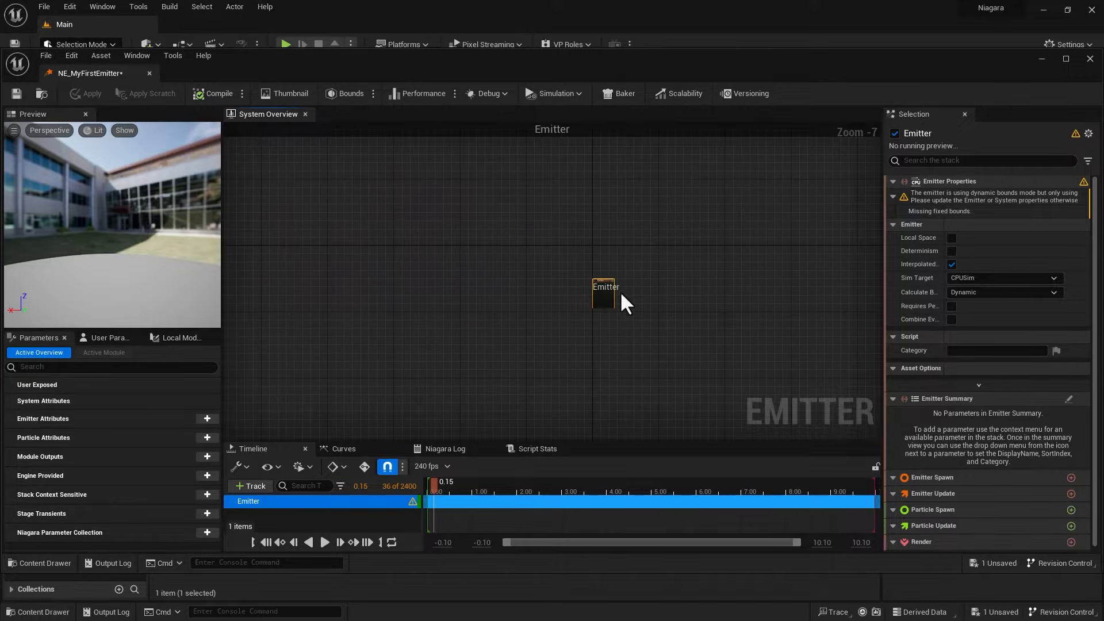
scroll(622, 294, "up", 2)
scroll(620, 291, "down", 1)
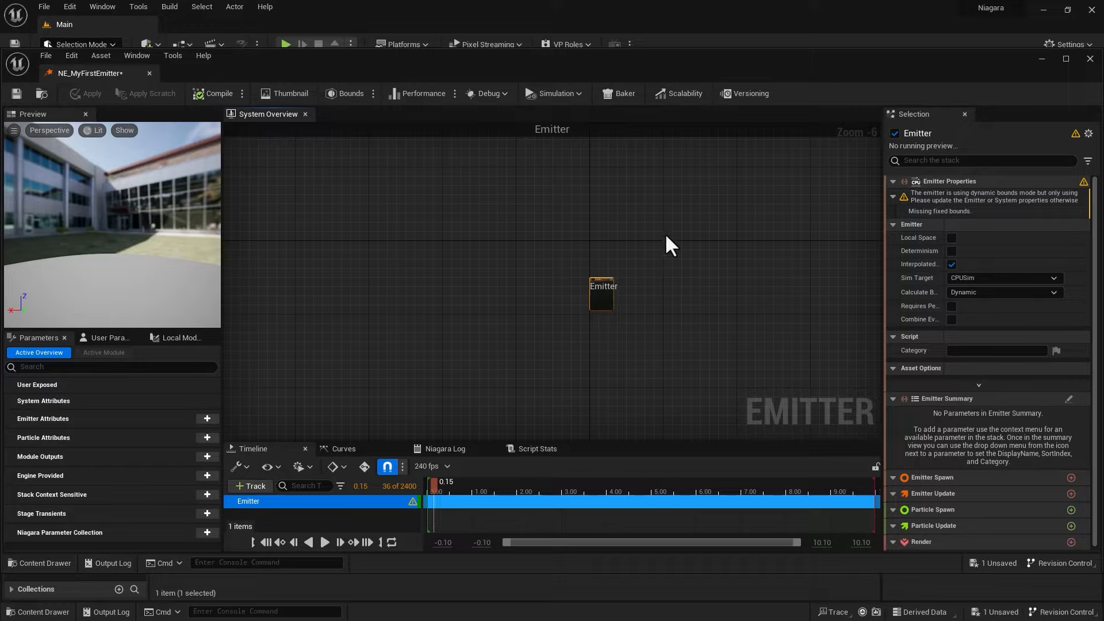
scroll(678, 380, "up", 1)
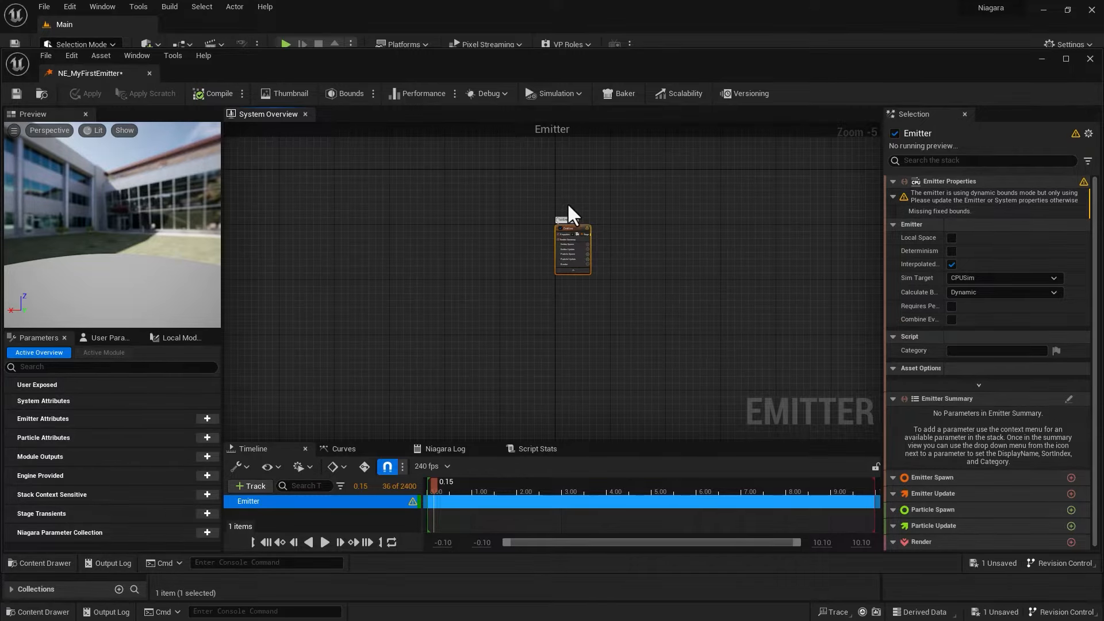
scroll(519, 240, "up", 4)
scroll(577, 235, "up", 2)
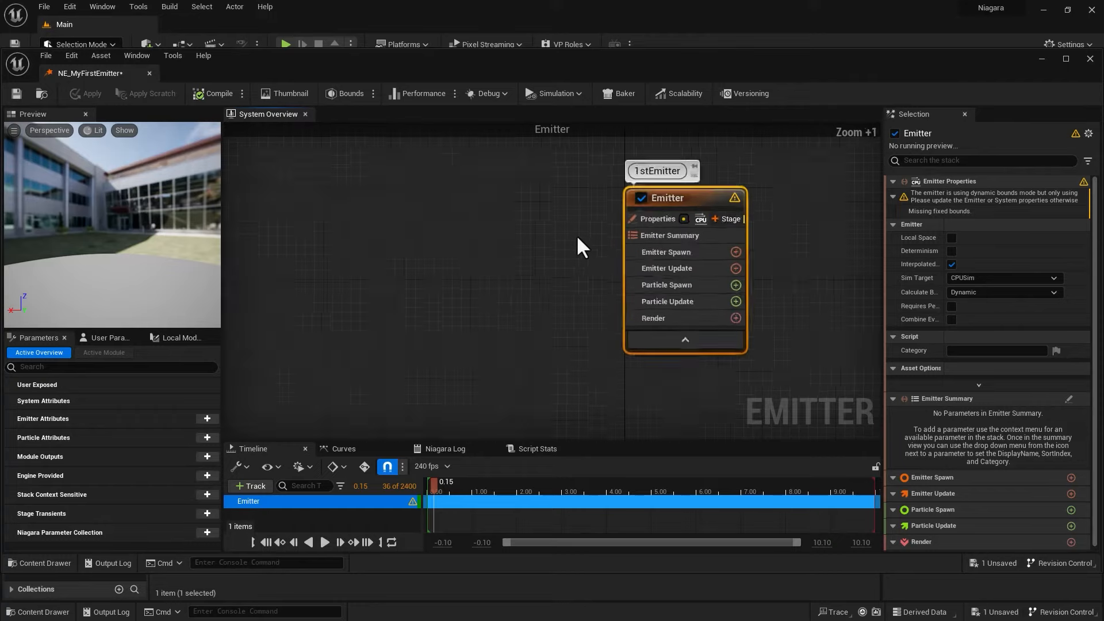
scroll(577, 235, "up", 2)
right_click_drag(587, 237, 391, 247)
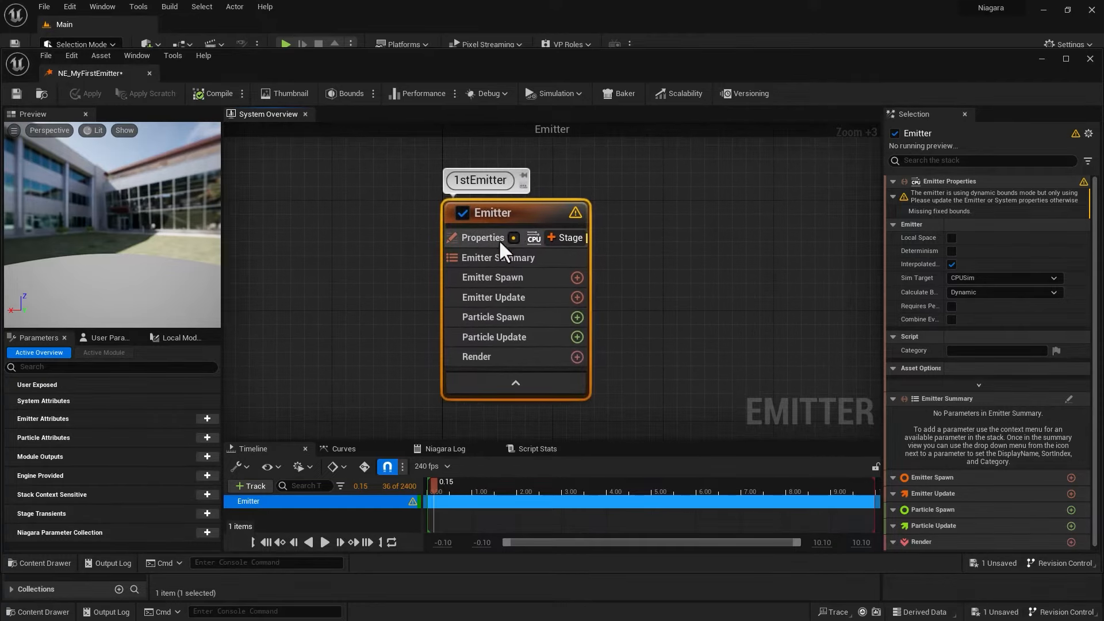
scroll(522, 207, "up", 1)
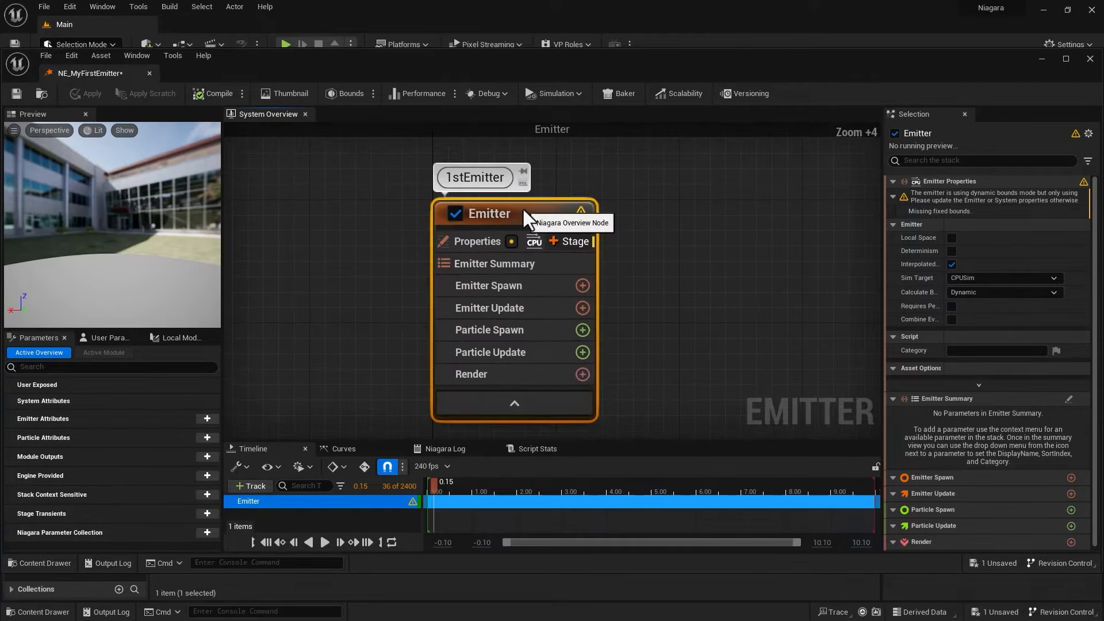
left_click(525, 172)
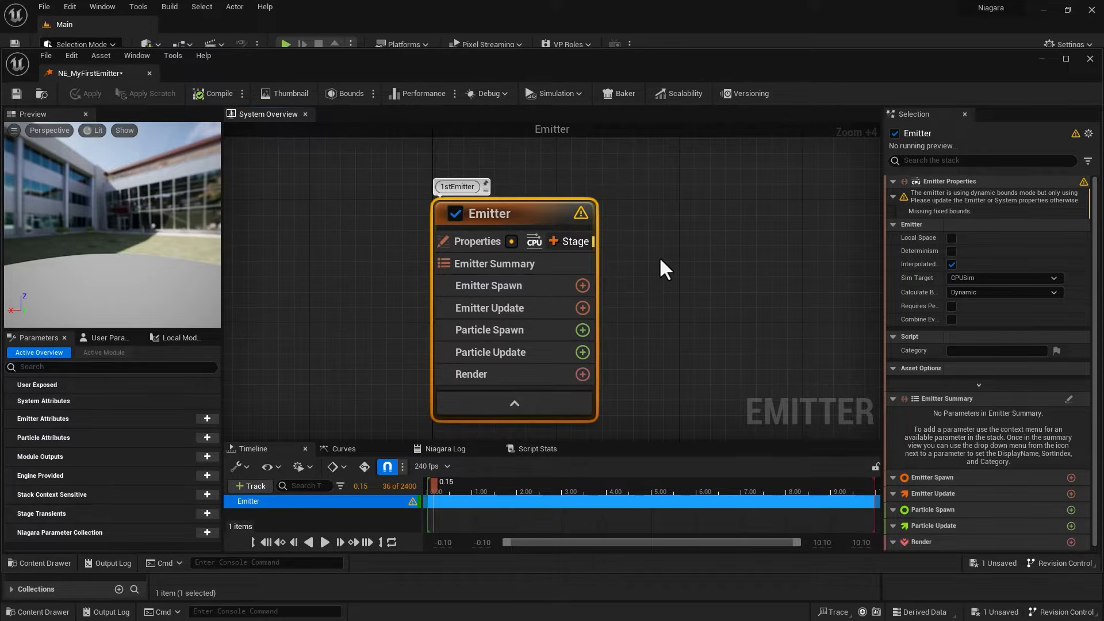
scroll(659, 256, "down", 6)
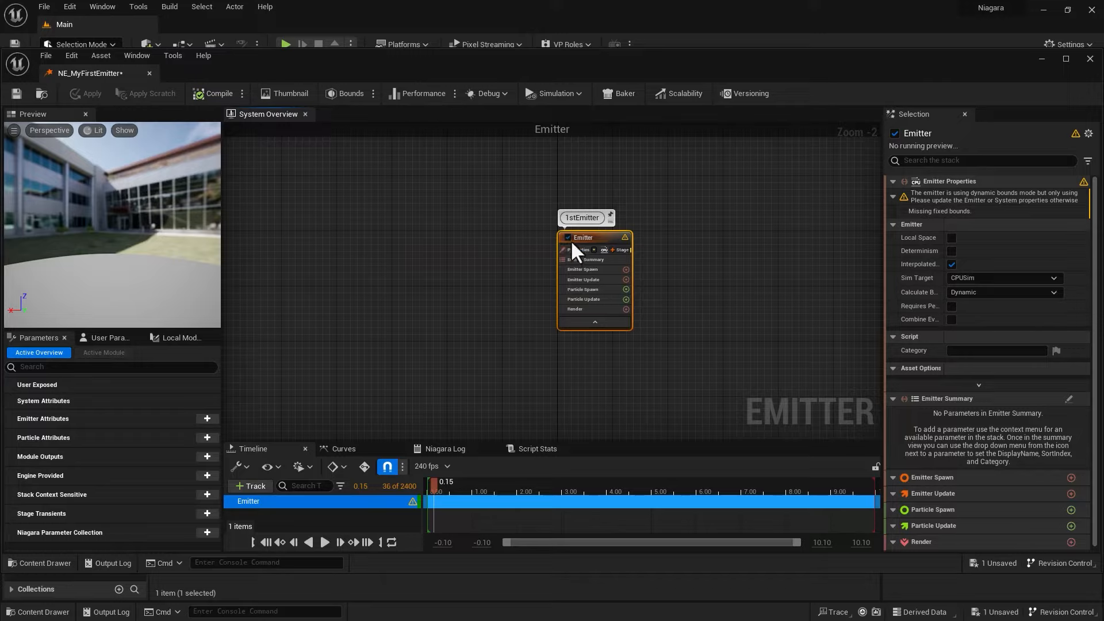
scroll(518, 262, "down", 4)
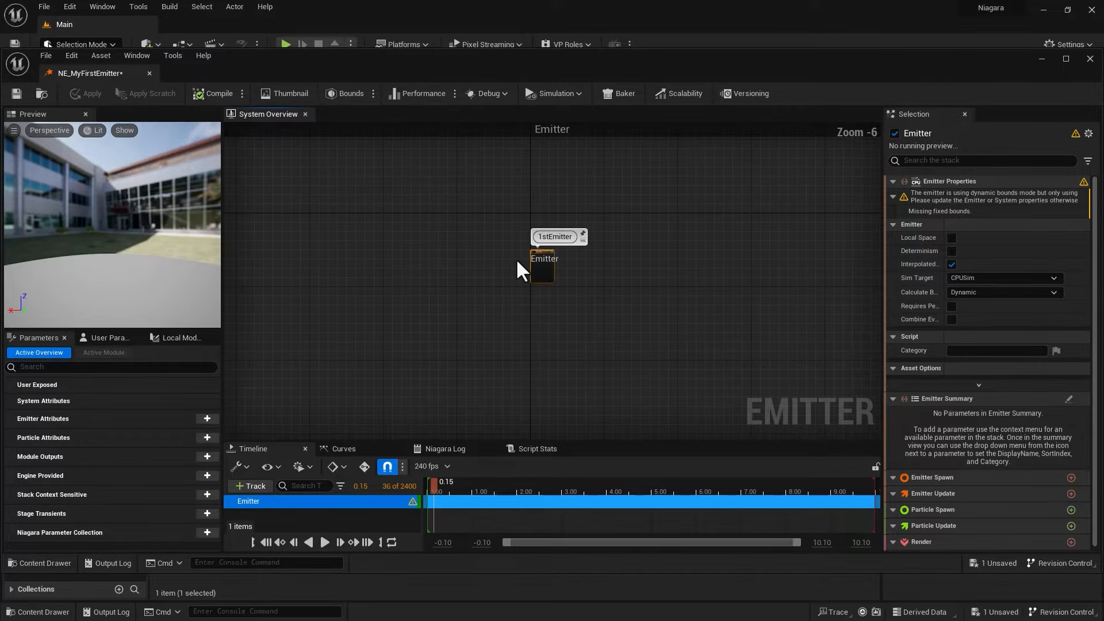
scroll(516, 257, "up", 4)
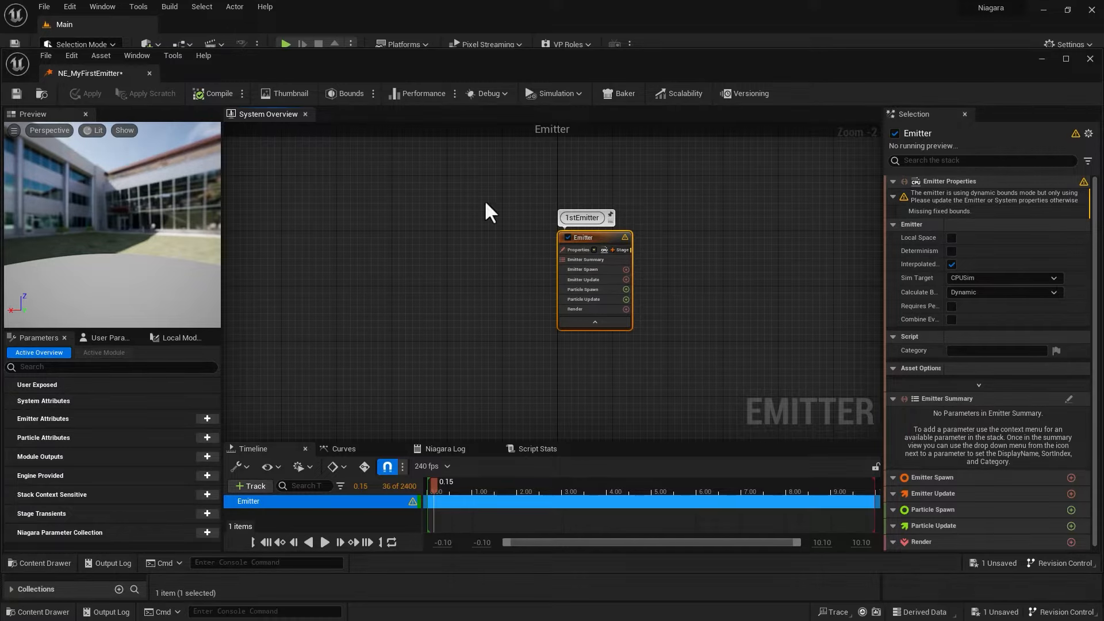
Hide the Emitter node's comment bubble and reposition the node near the middle of the graph
scroll(606, 240, "up", 2)
scroll(606, 240, "up", 4)
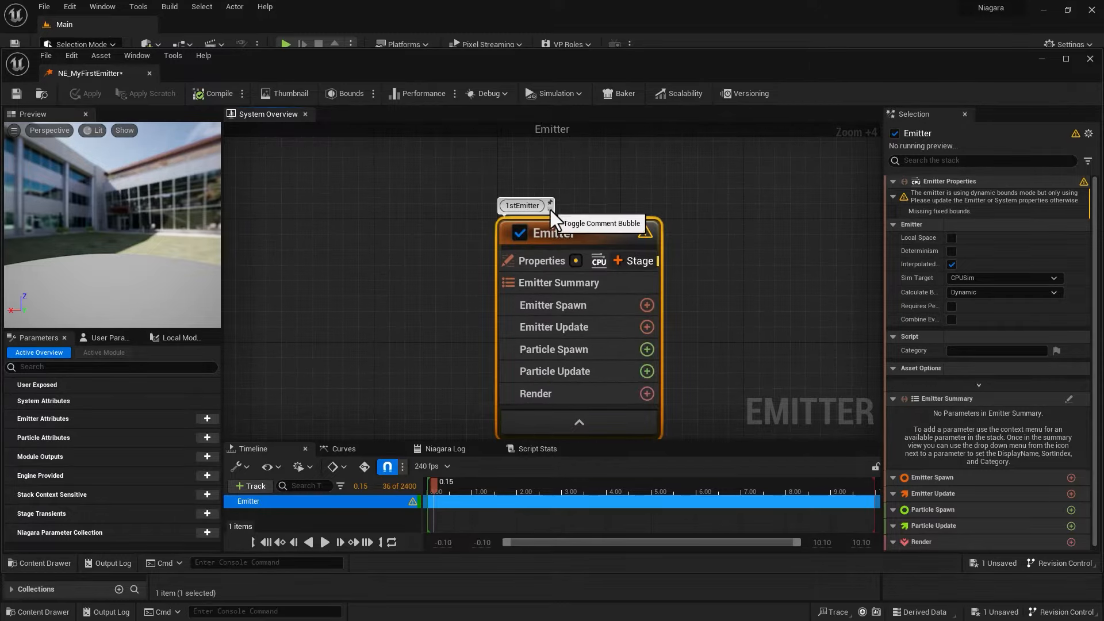
left_click(550, 209)
left_click_drag(551, 228, 505, 197)
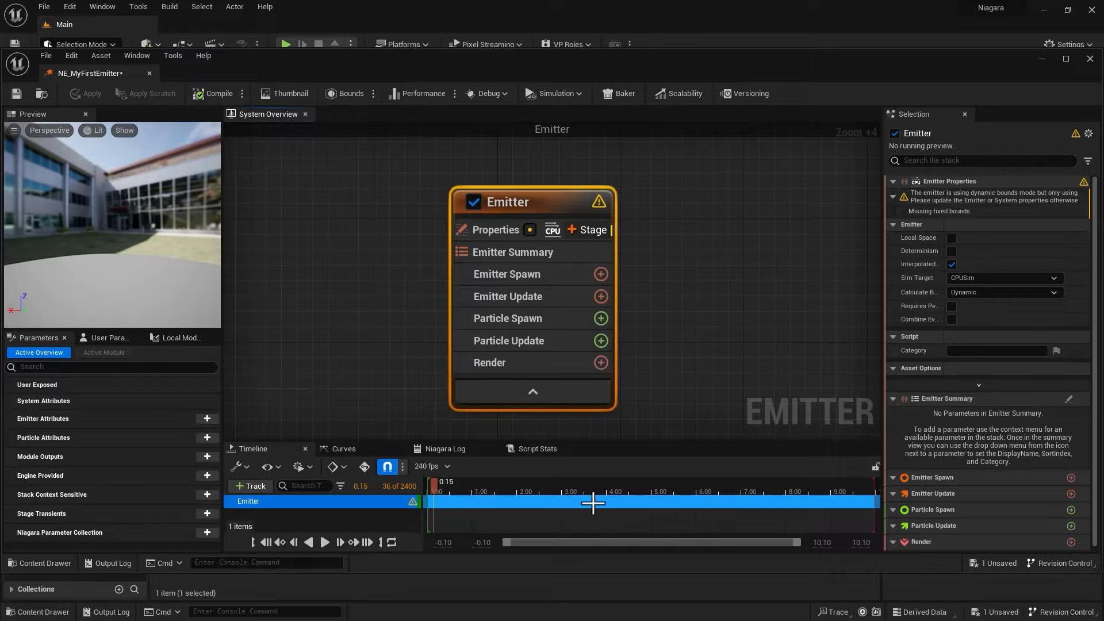
Move the emitter timeline's playhead to 0.33
mouse_move(436, 484)
left_mouse_down()
mouse_move(592, 482)
mouse_move(440, 481)
left_mouse_up()
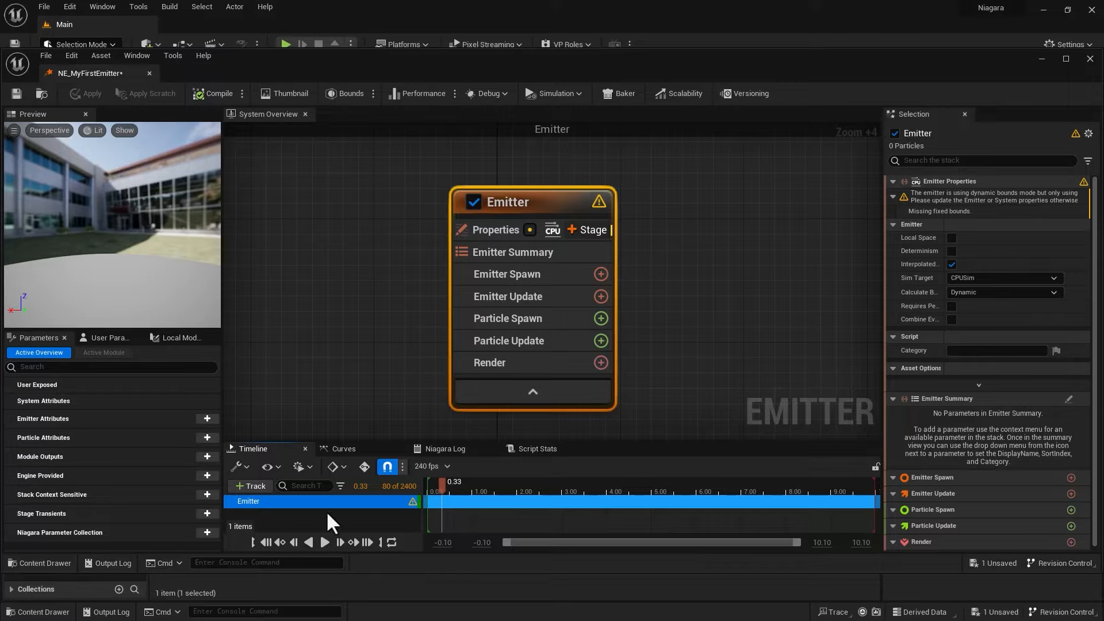
Look through the emitter's Curves, Script Stats and Niagara Log views, and return to the Timeline
left_click(370, 449)
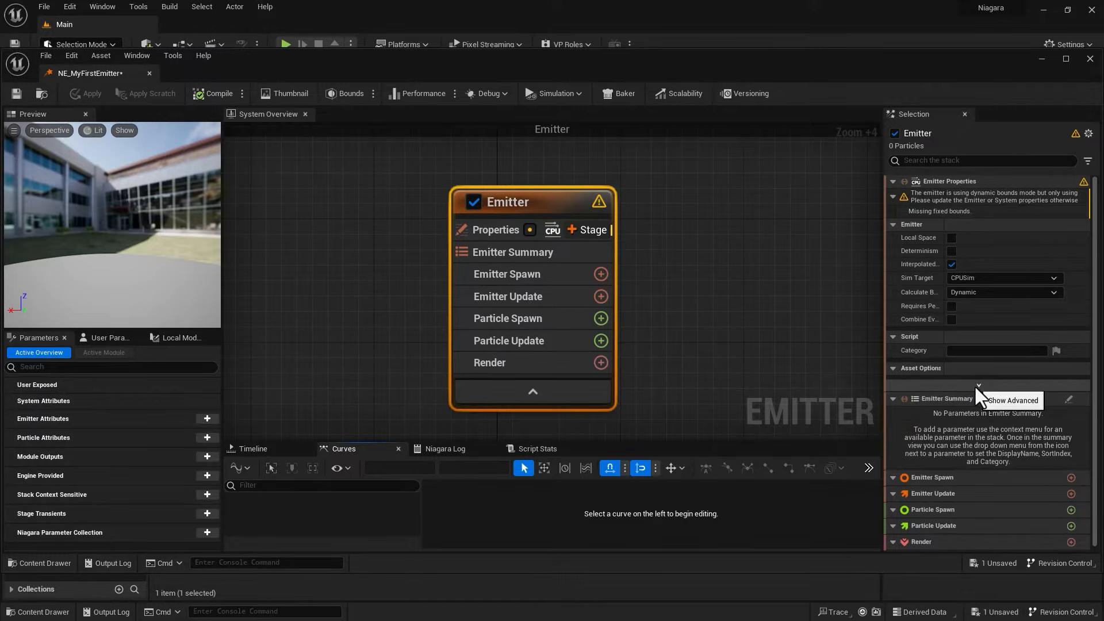
left_click(535, 448)
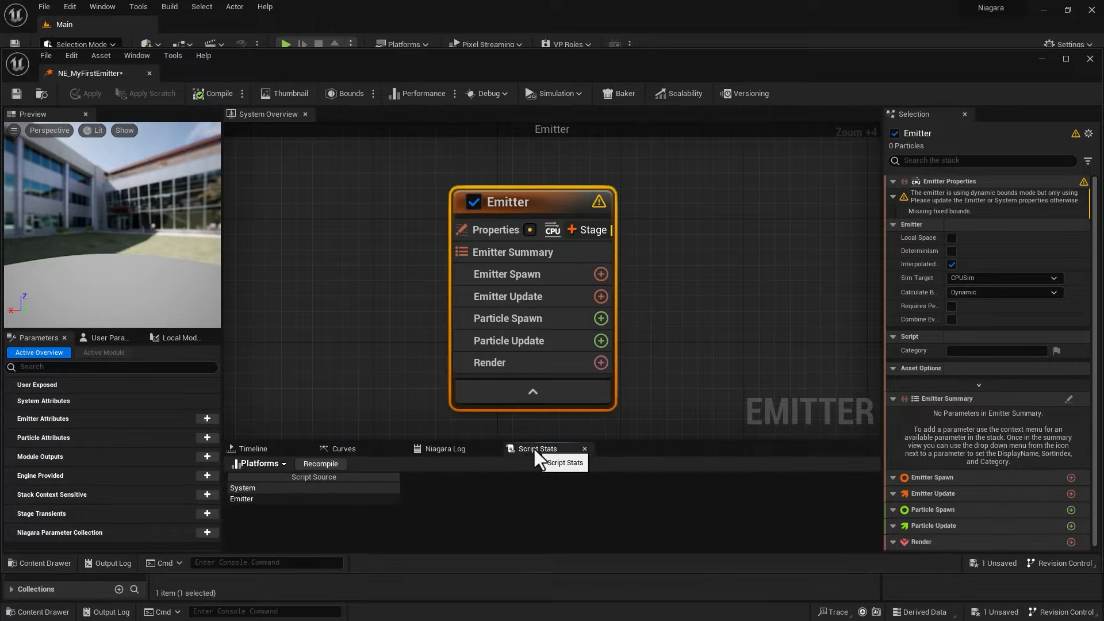
left_click(451, 453)
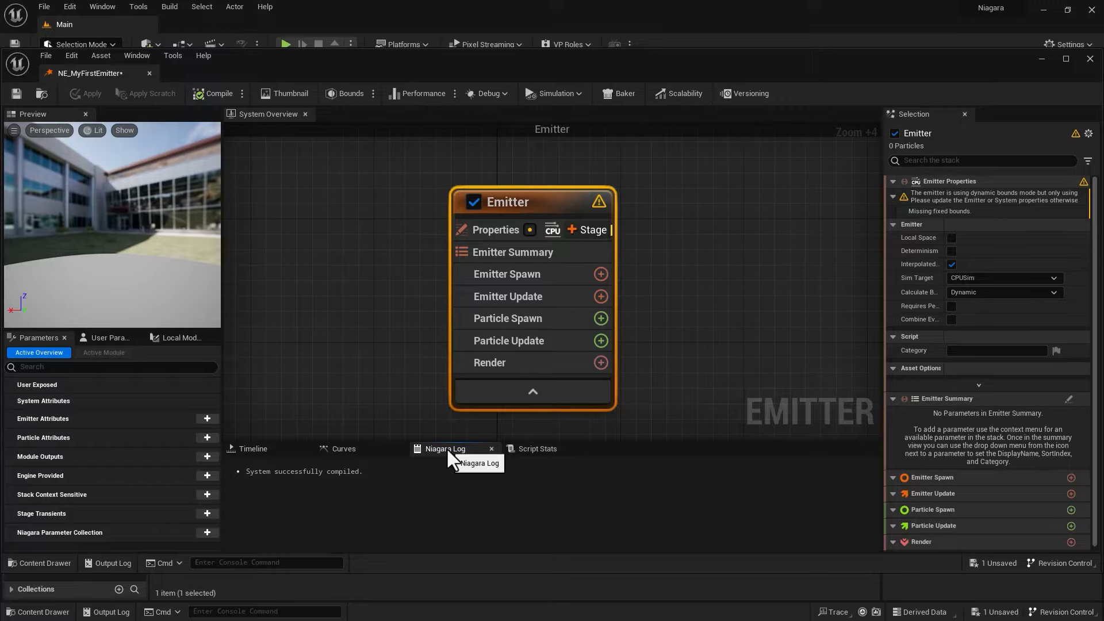
left_click(527, 449)
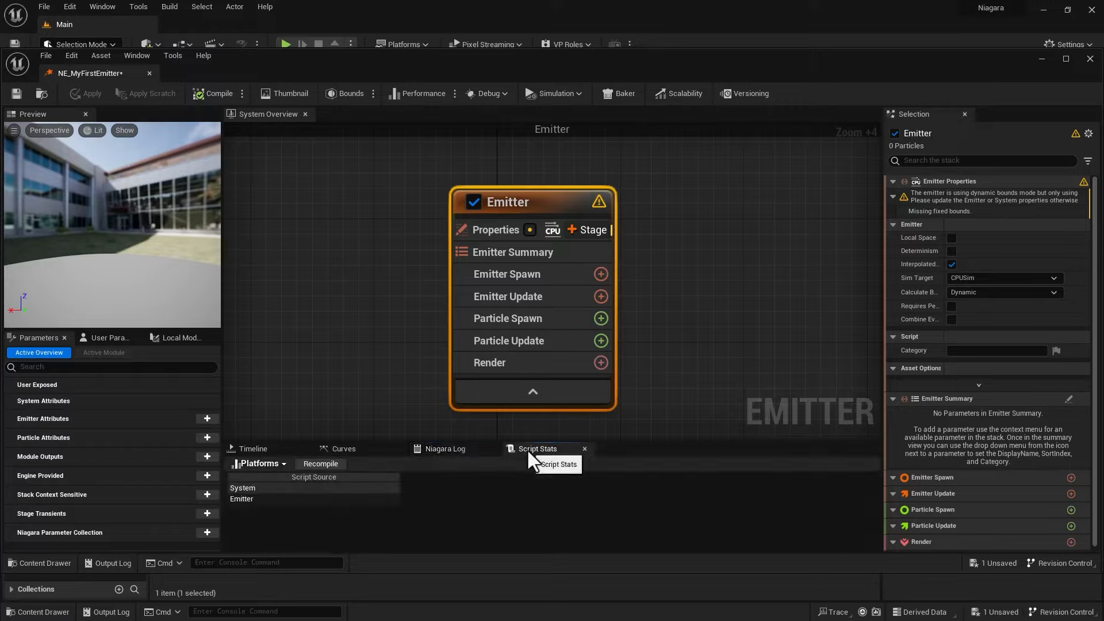
left_click(363, 450)
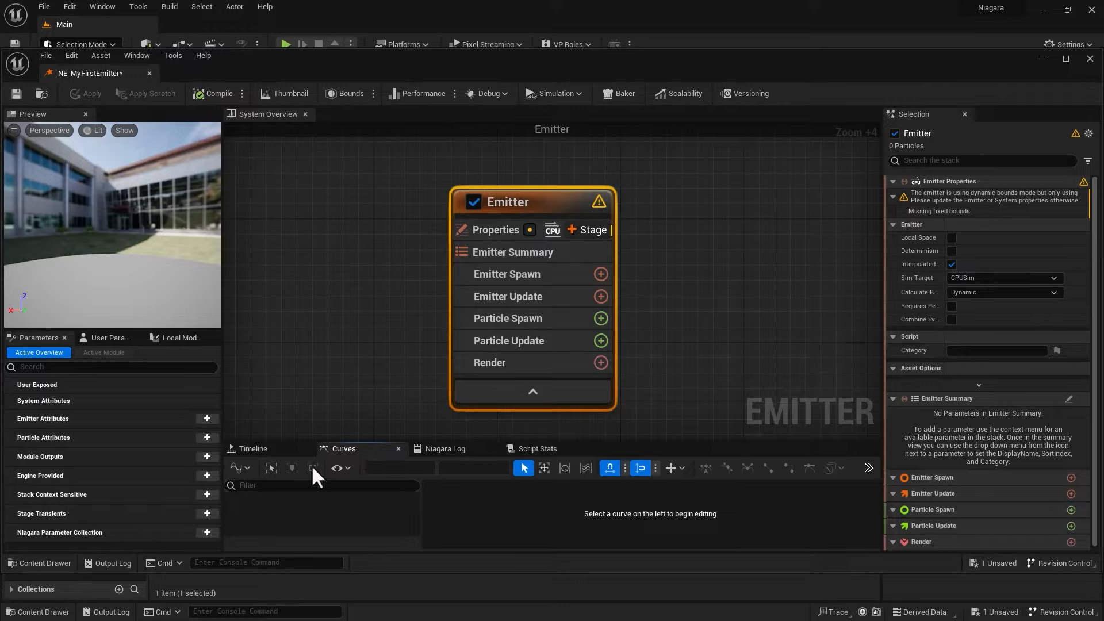
left_click(263, 448)
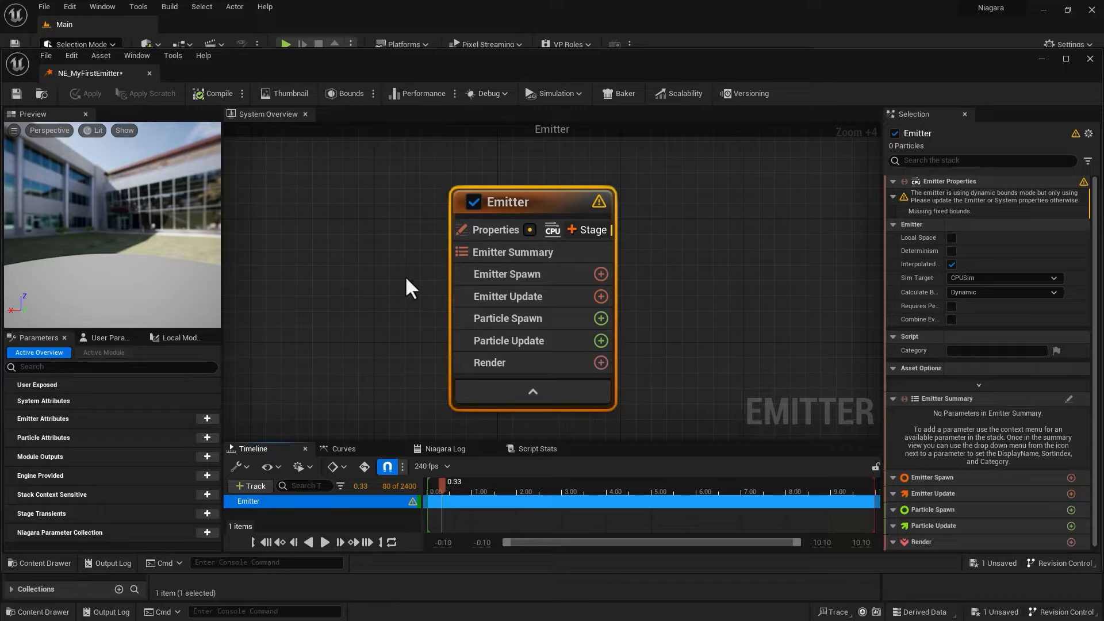
Reposition the Emitter node slightly up and to the left in the graph, and widen the Selection area
left_click_drag(509, 203, 493, 187)
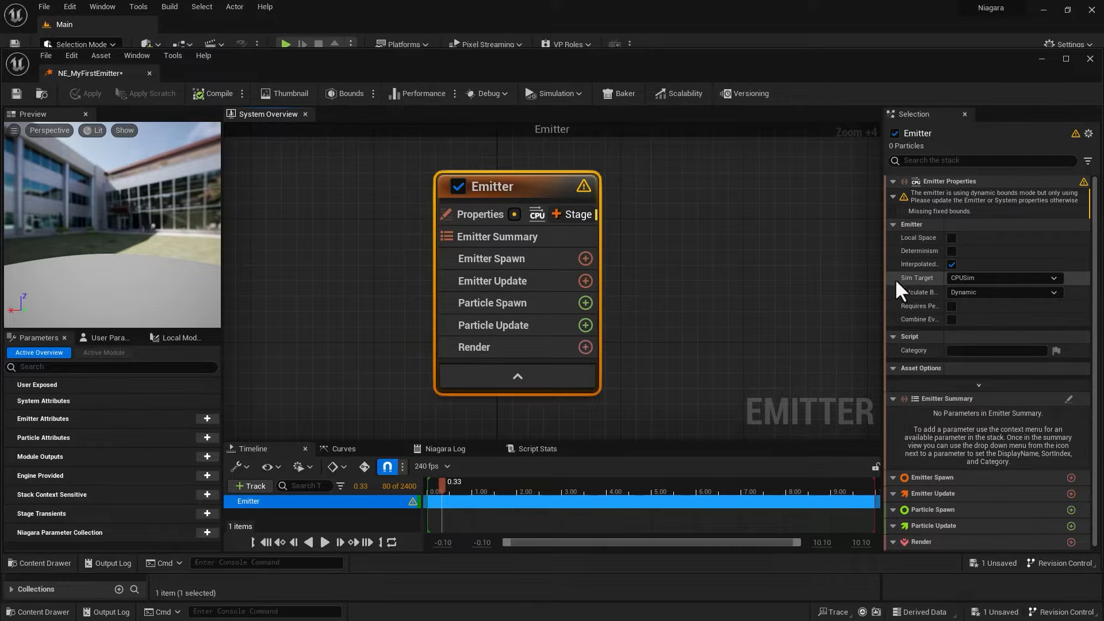
left_click_drag(881, 281, 779, 278)
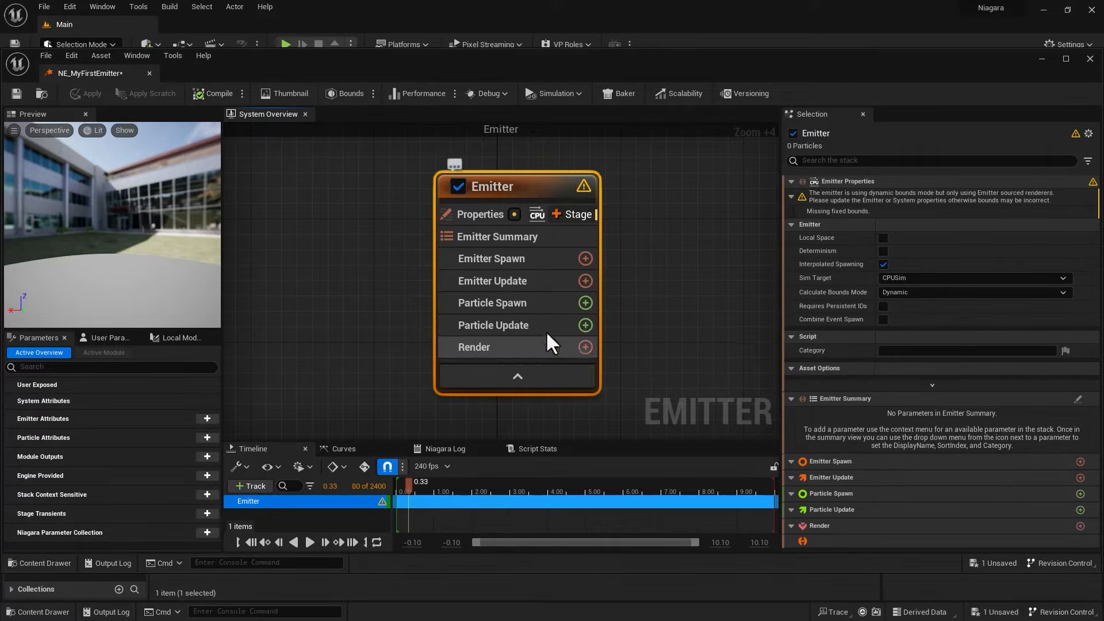
Check which stage types can be added to the Emitter node, without adding one
left_click(567, 213)
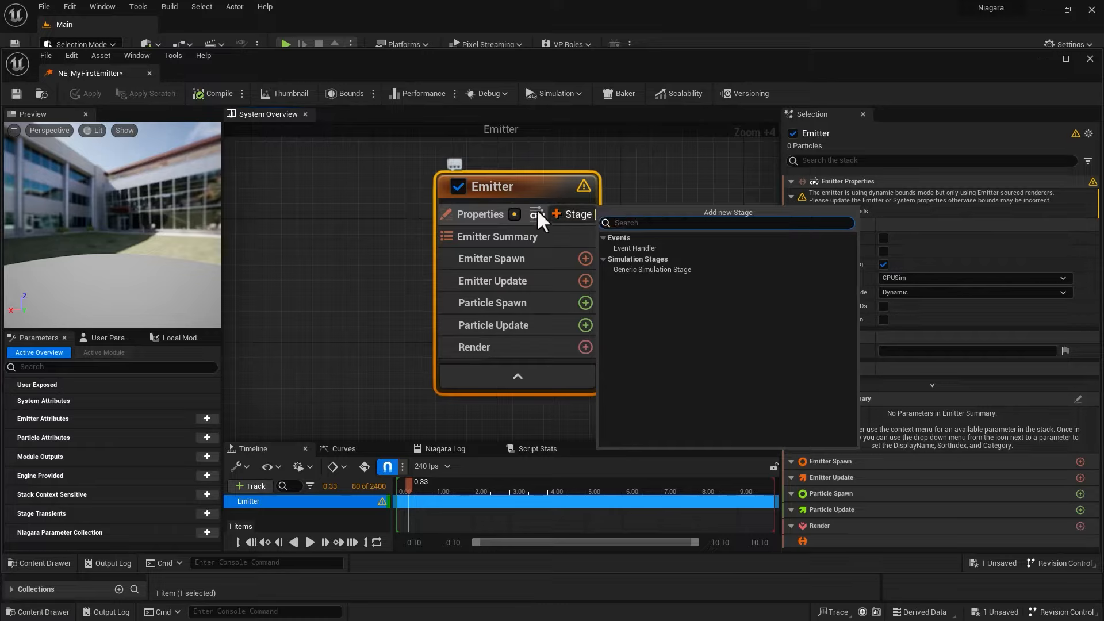
left_click(545, 183)
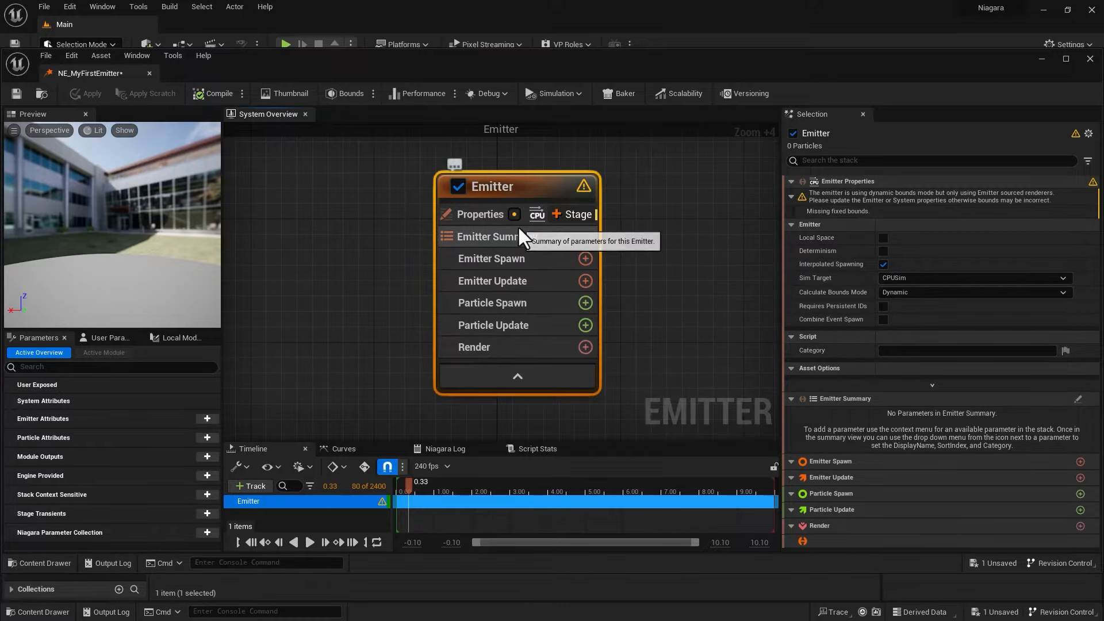
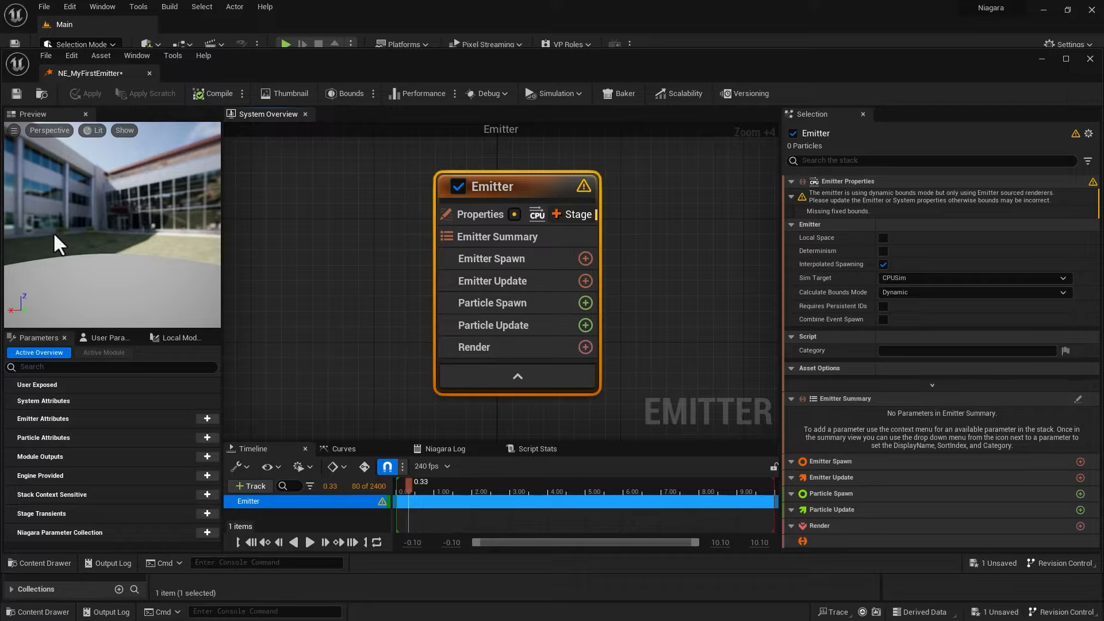
Find the Emitter State module by searching for "state" and add it to the Emitter Update group
left_click_drag(69, 249, 137, 298)
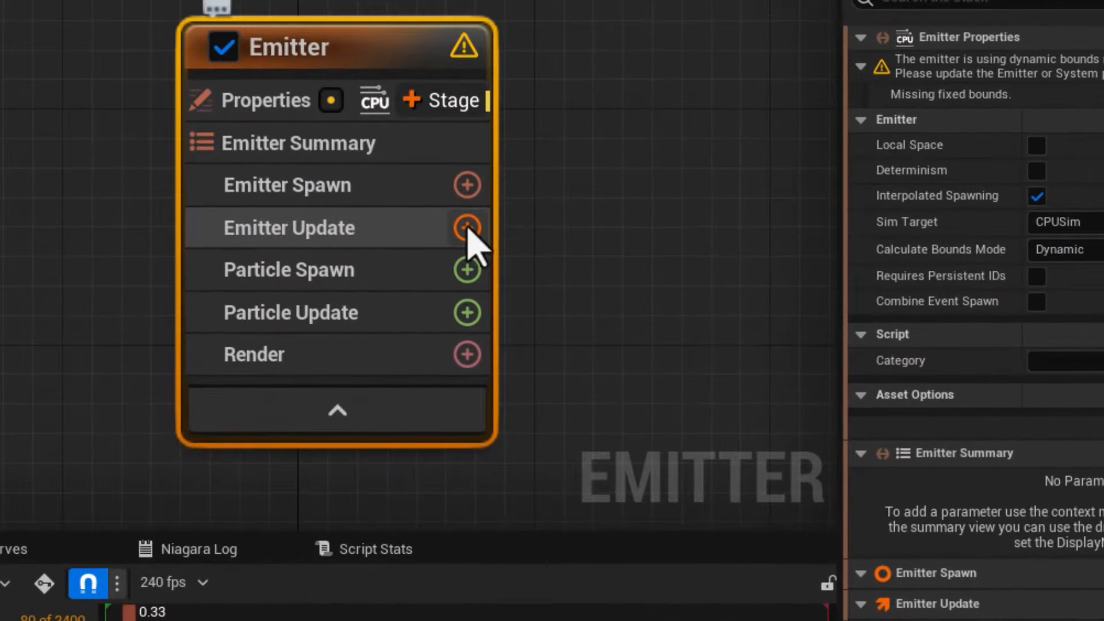
left_click(467, 228)
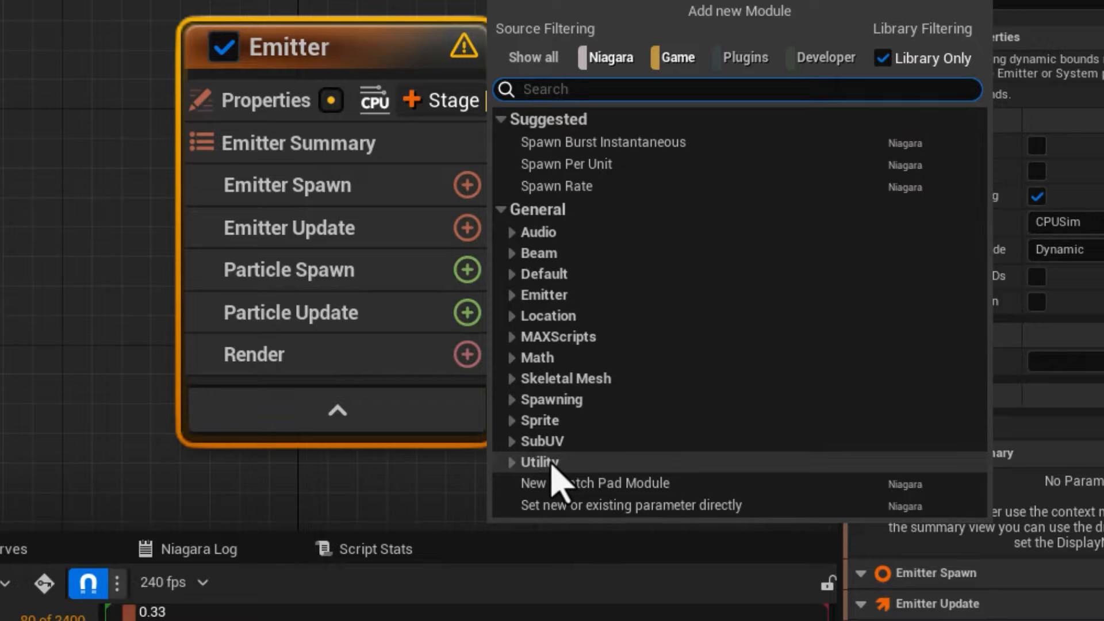
type("state")
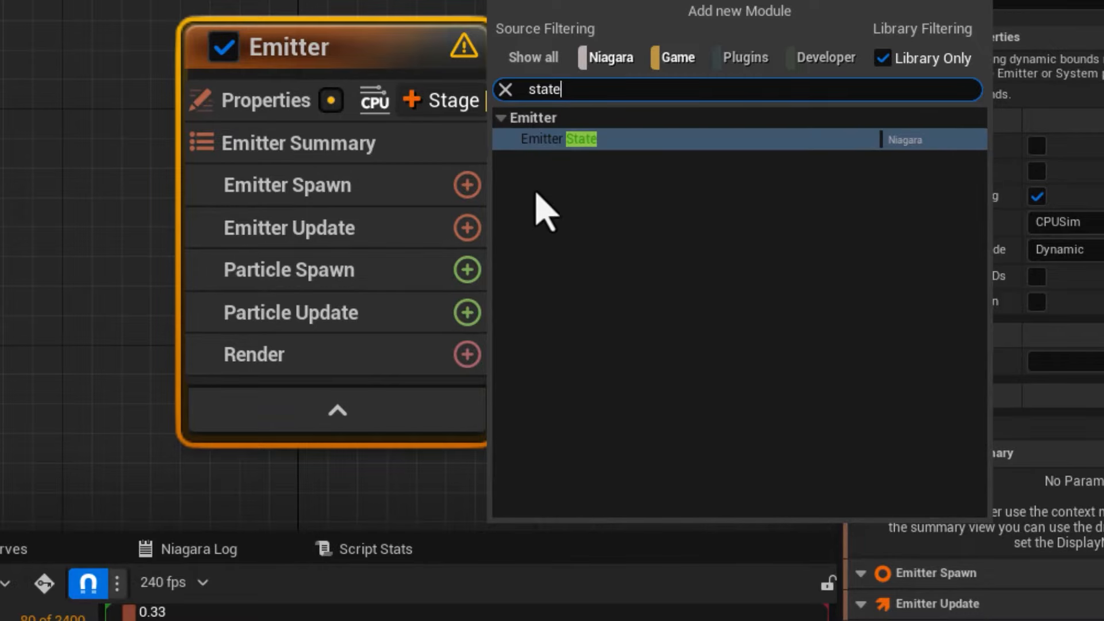
left_click(545, 144)
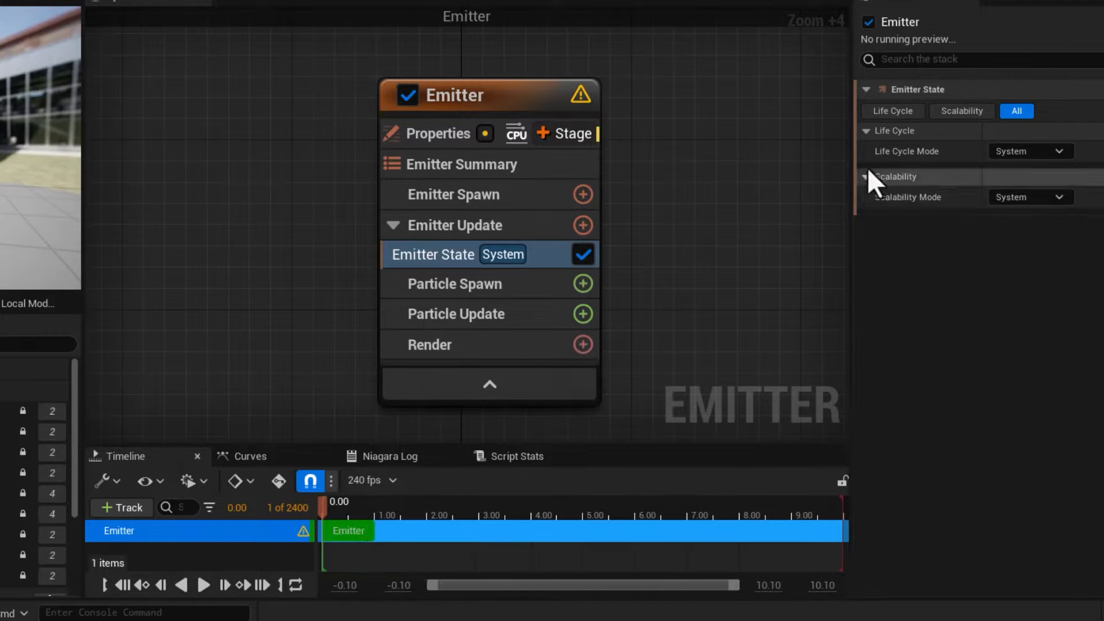
Filter the Emitter State module to its Life Cycle settings and set Life Cycle Mode to Self
mouse_move(898, 162)
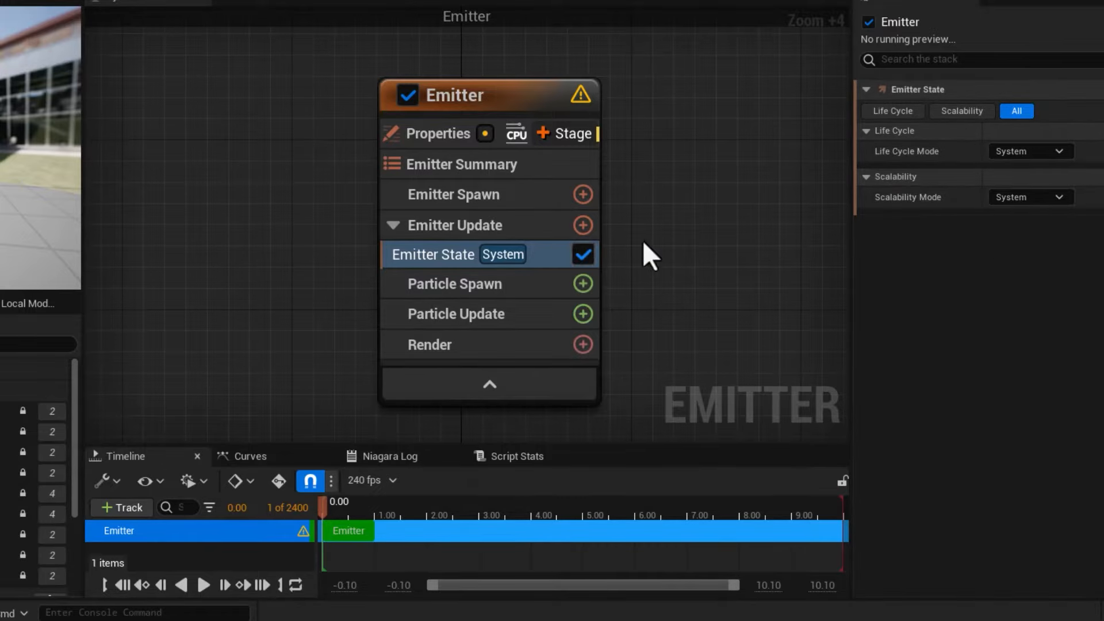
left_click(893, 114)
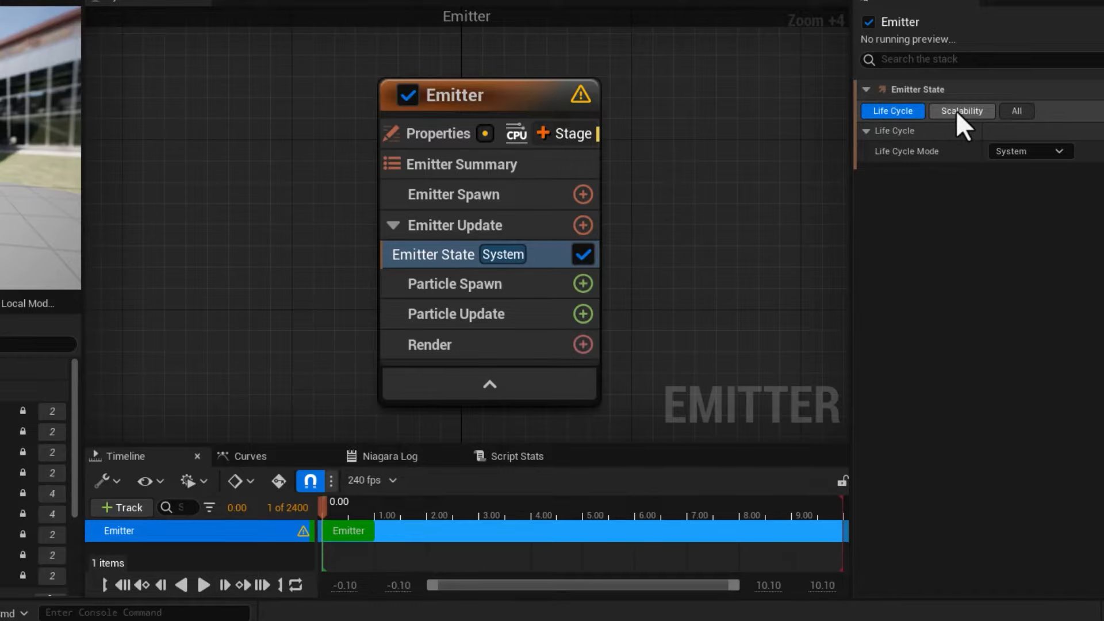
left_click(955, 110)
left_click(897, 105)
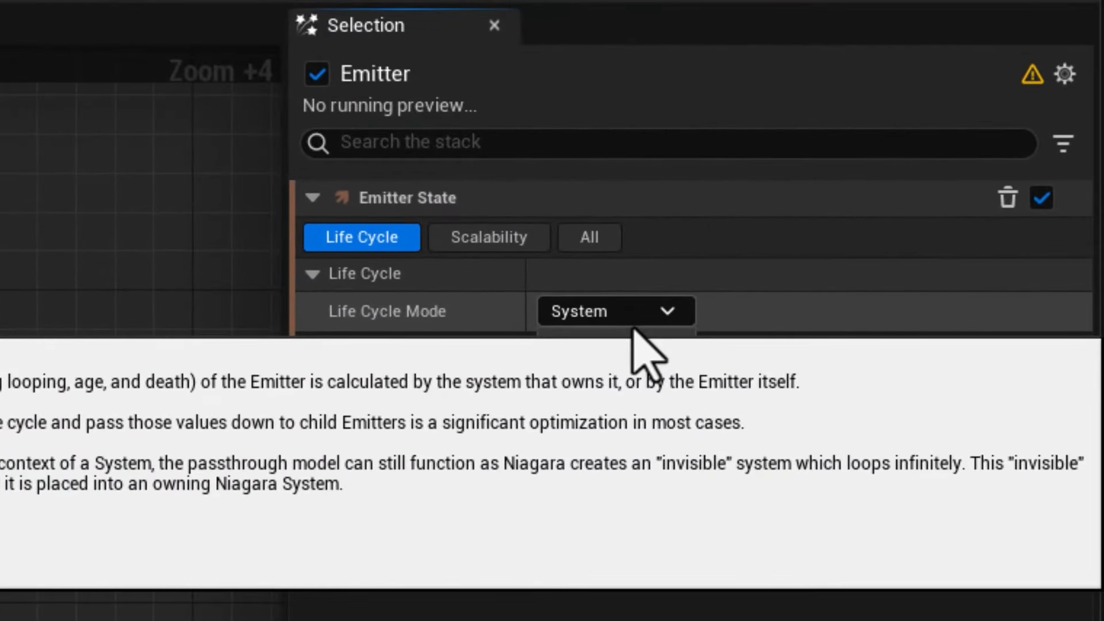
left_click(1038, 153)
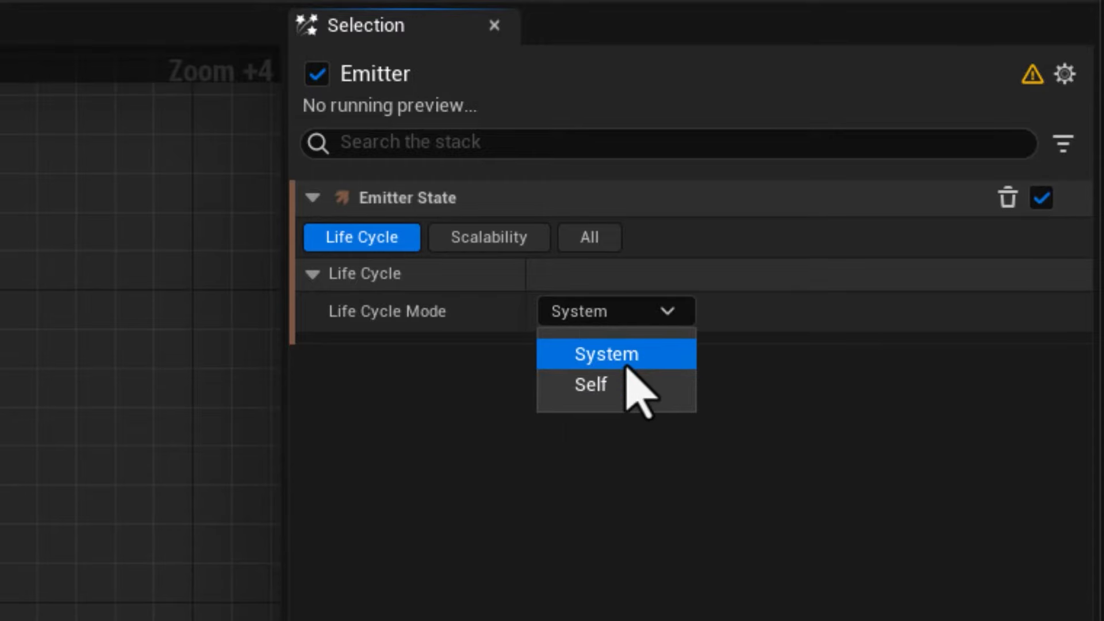
left_click(602, 394)
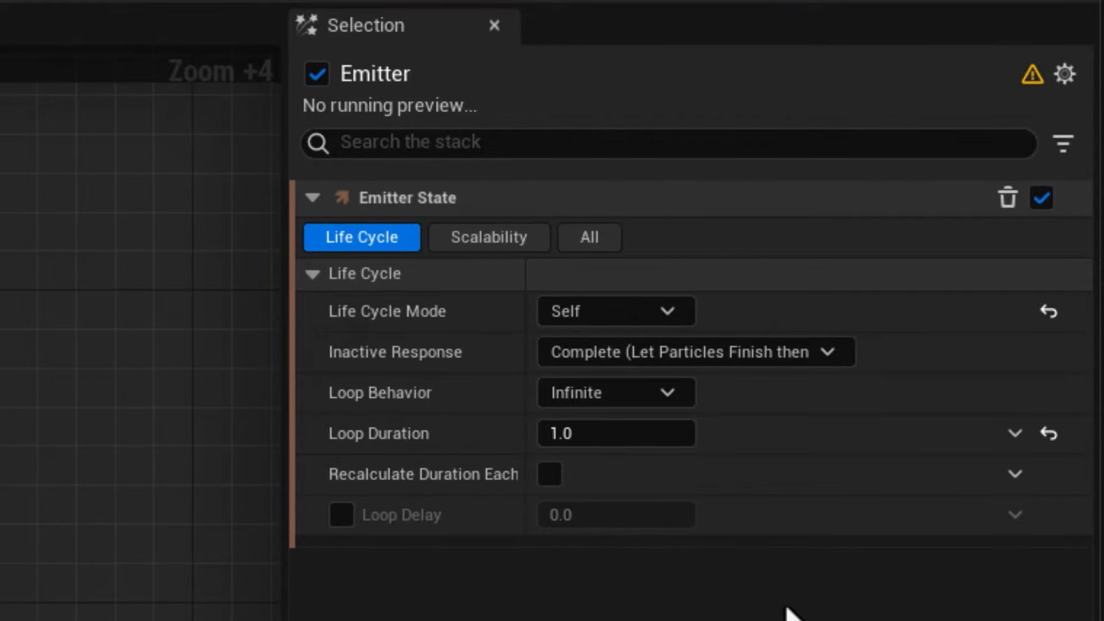
Set the Emitter State's Loop Behavior to Once and its Loop Duration to 5
mouse_move(635, 401)
left_click(608, 394)
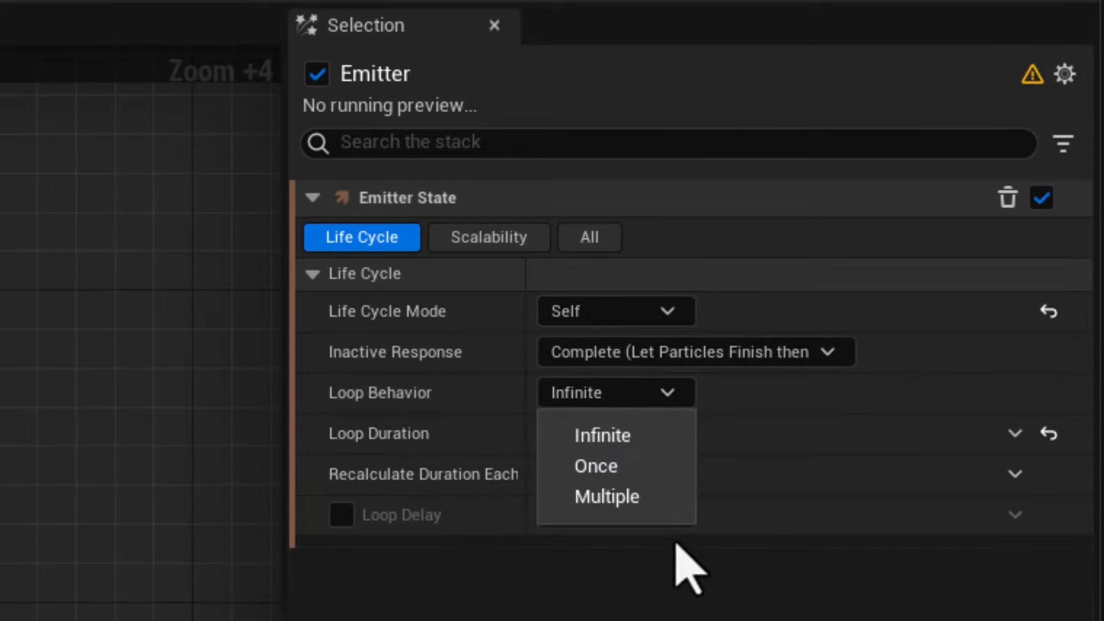
left_click(635, 469)
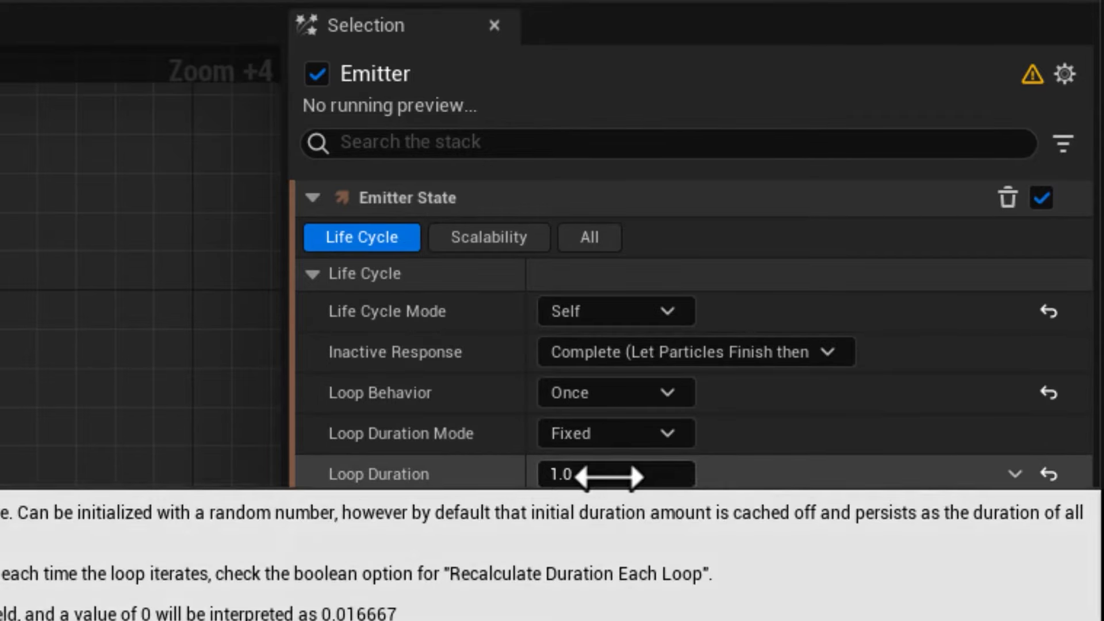
left_click(600, 475)
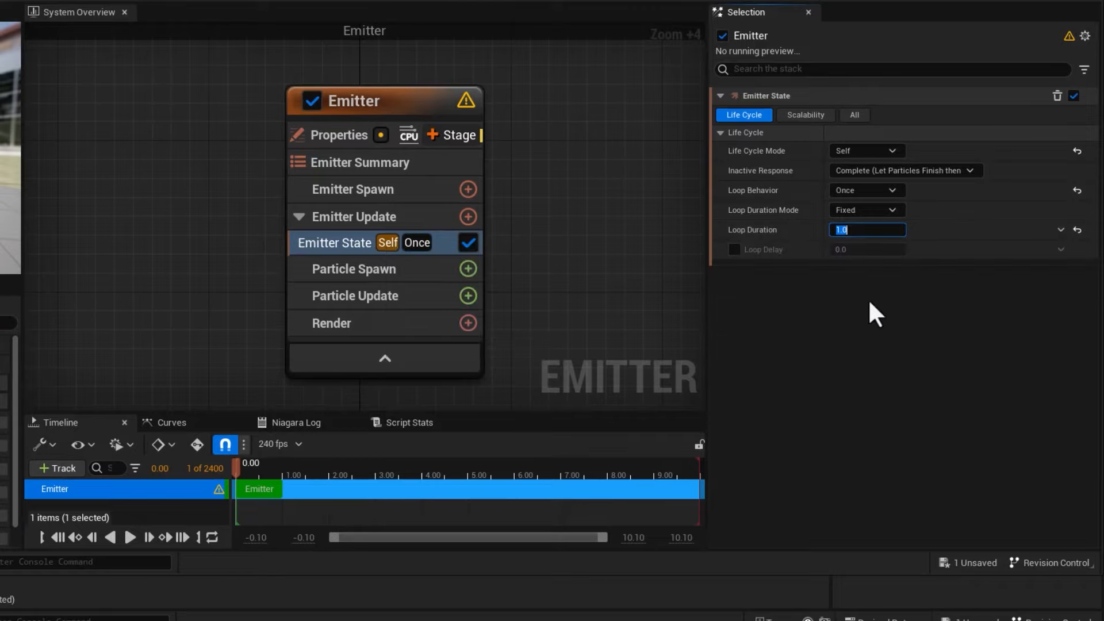
type("5")
key("Return")
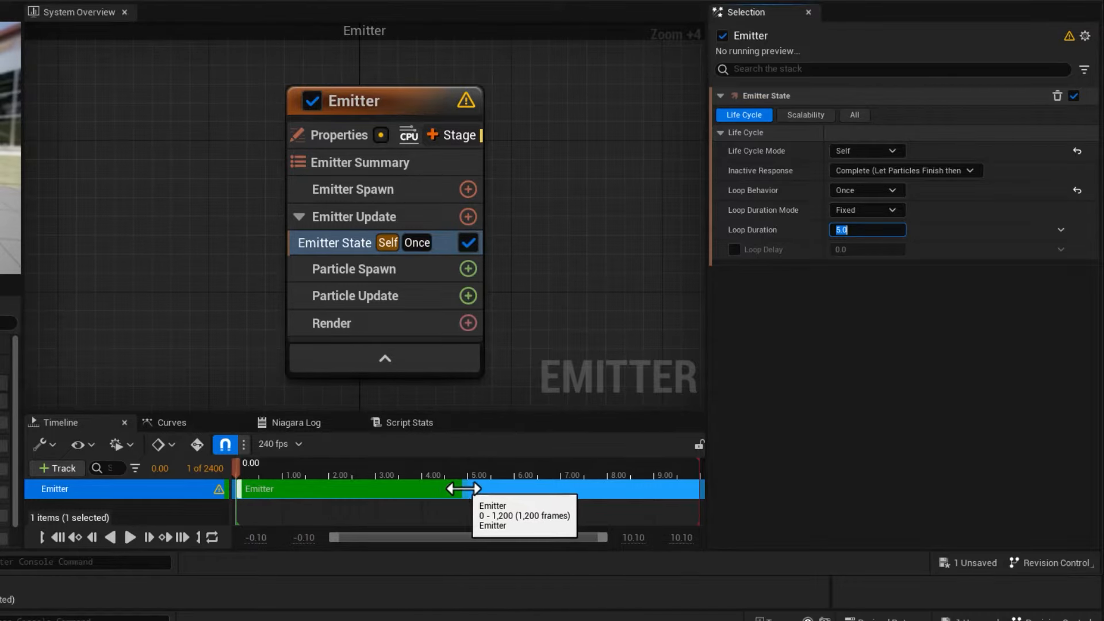
Resize the emitter's timeline bar to a loop duration of about 4.77, and reset Loop Duration to its default of 5.0
mouse_move(463, 488)
left_mouse_down()
mouse_move(496, 489)
mouse_move(470, 487)
left_mouse_up()
scroll(826, 387, "down", 5)
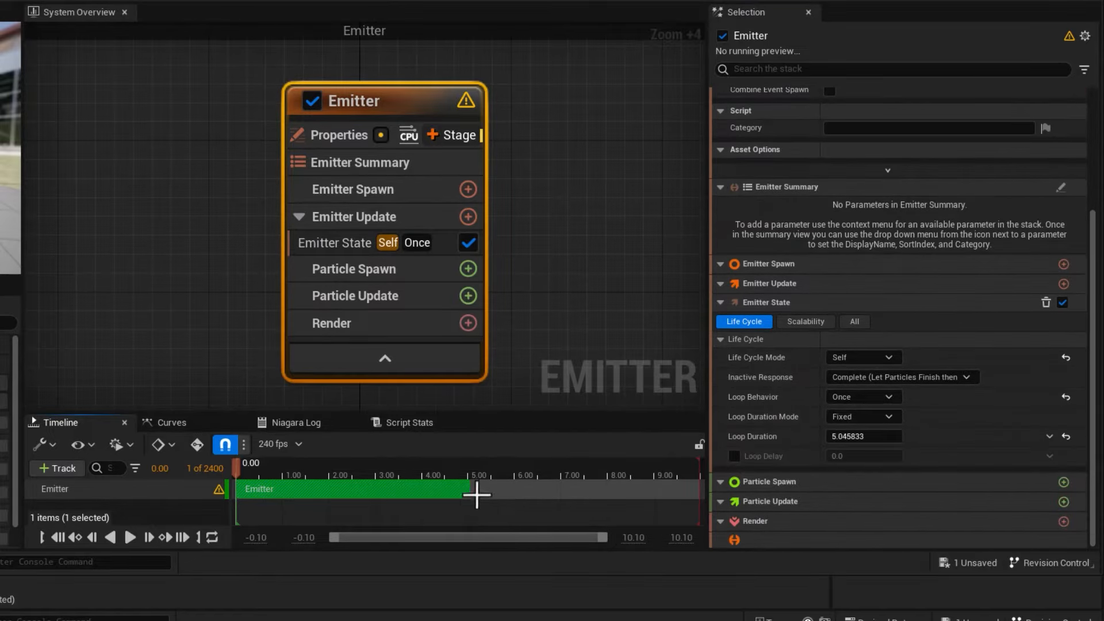
left_click_drag(477, 495, 454, 495)
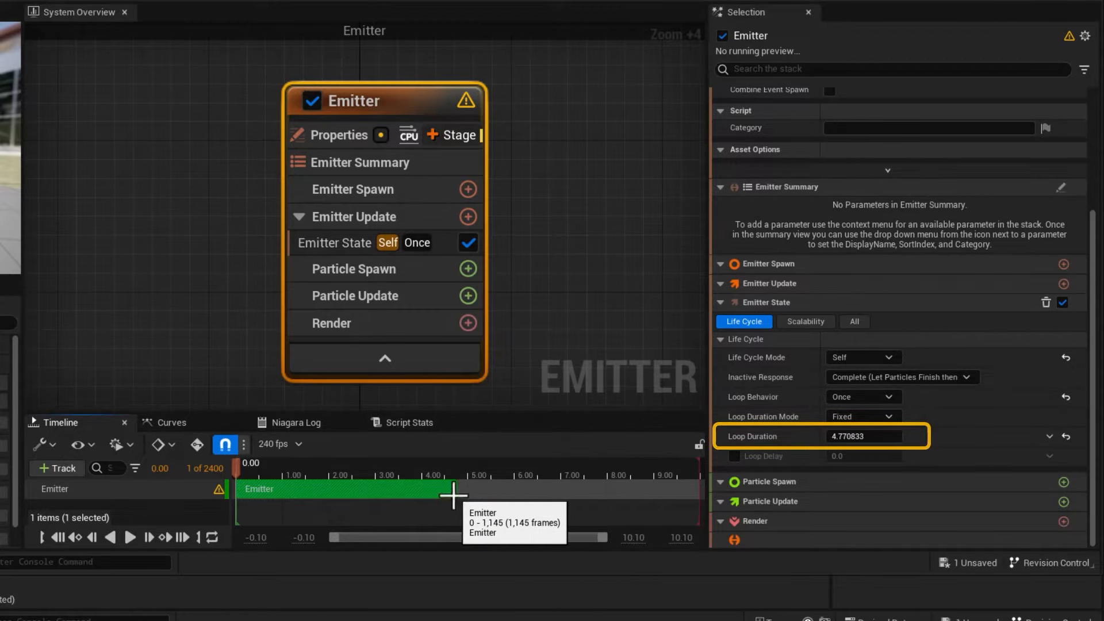
left_click(1066, 436)
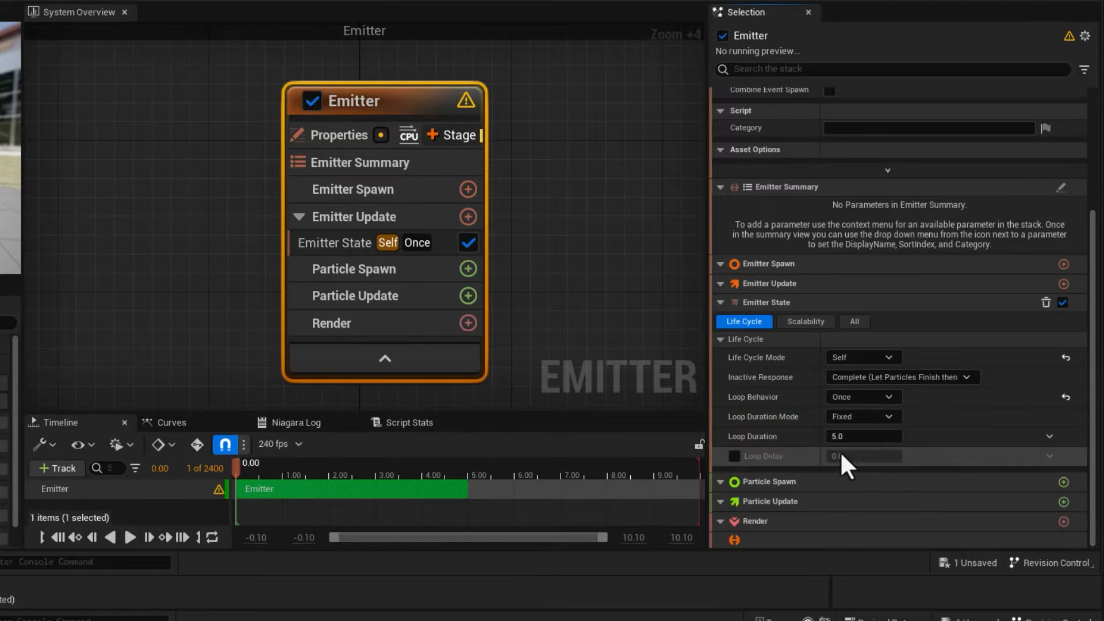
Locate the Life Cycle Mode and Loop Behavior settings through the Emitter State module's value tags on the node
left_click(329, 241)
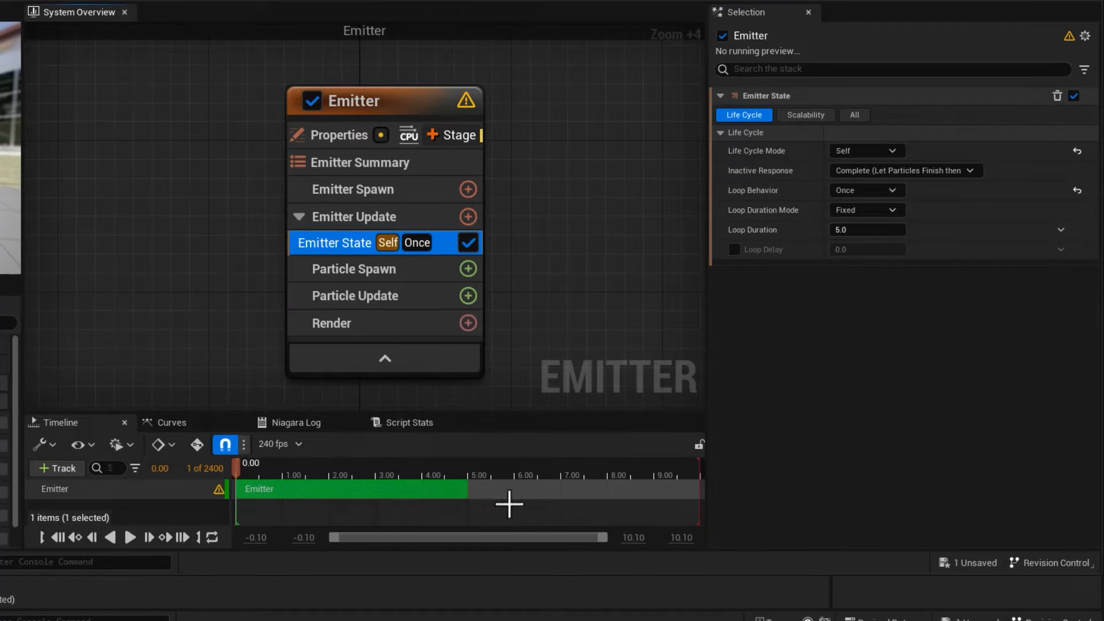
left_click(388, 242)
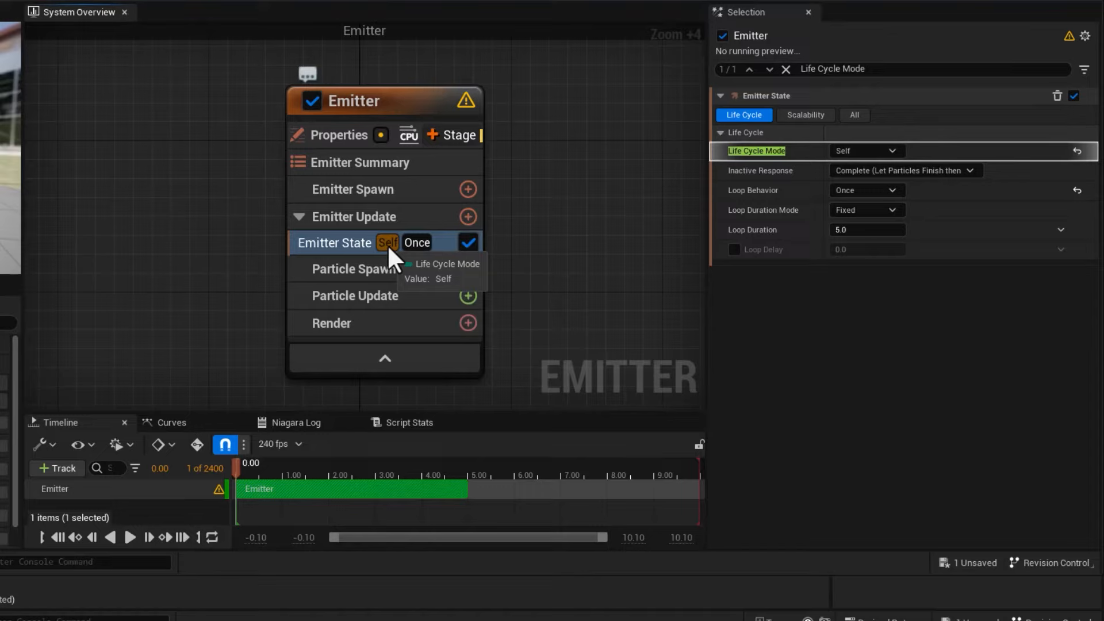
left_click(417, 242)
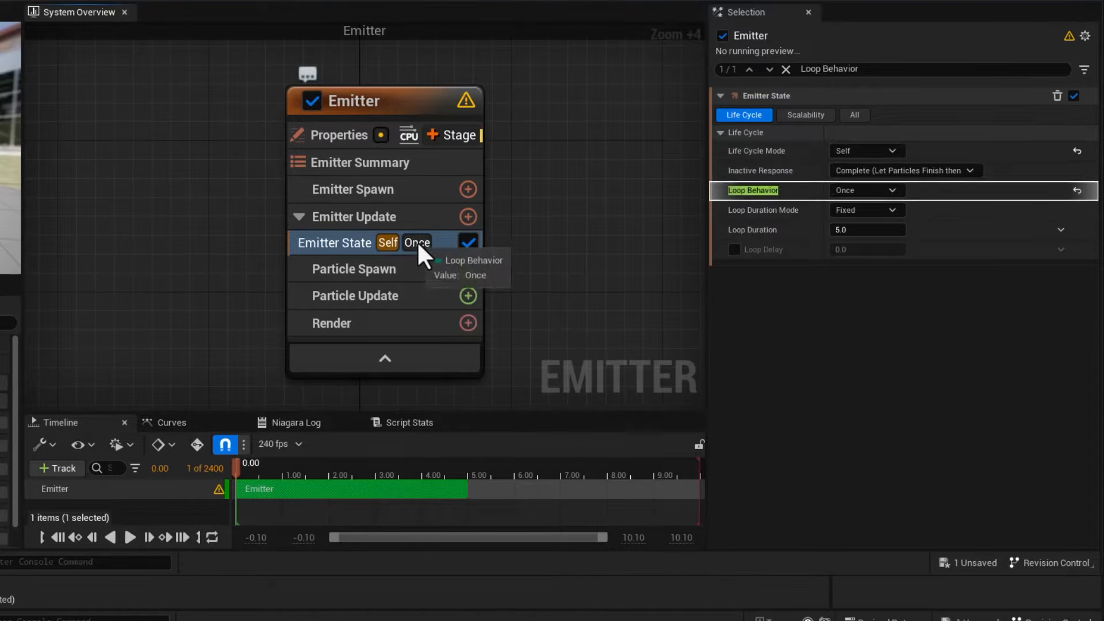
Switch Loop Behavior to Multiple and back to Once, and clear the "Loop Behavior" stack search
left_click(863, 190)
left_click(863, 240)
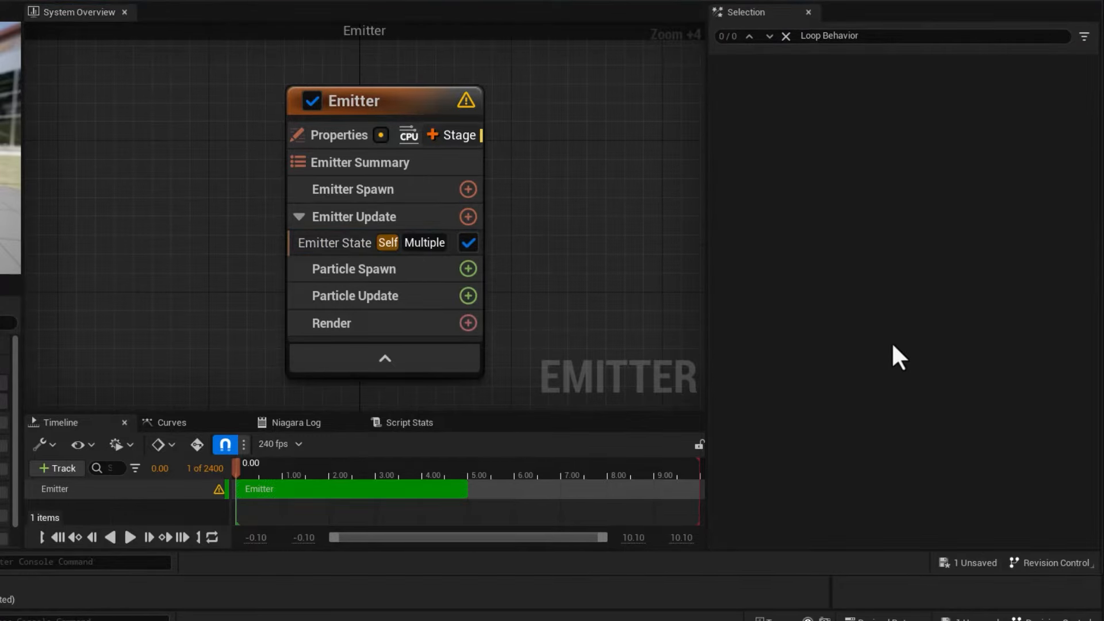
left_click(341, 222)
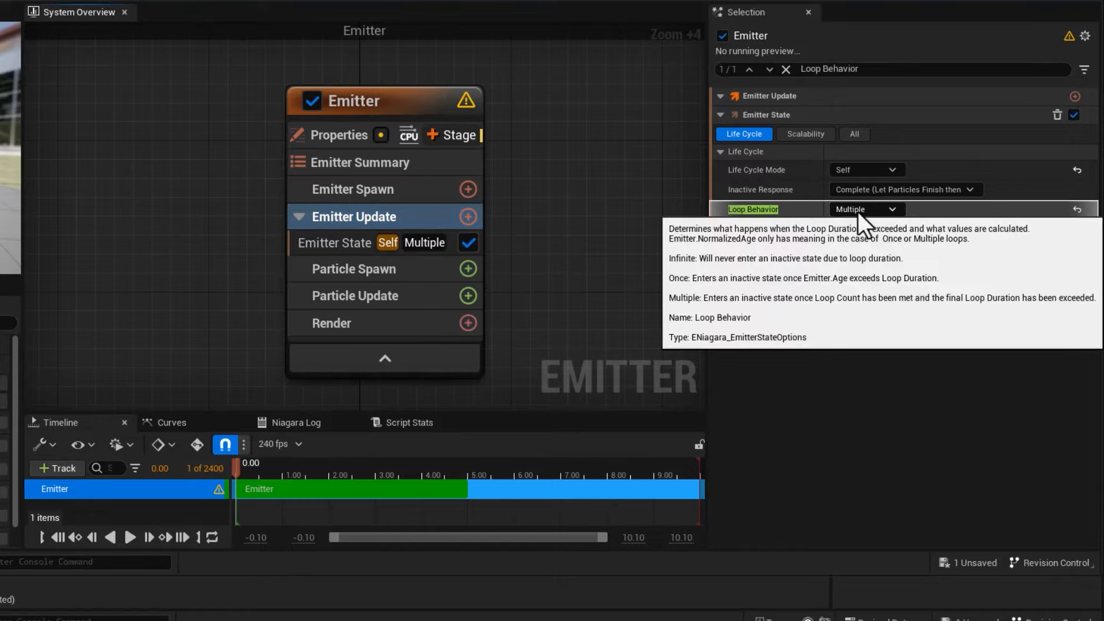
left_click(859, 210)
left_click(856, 246)
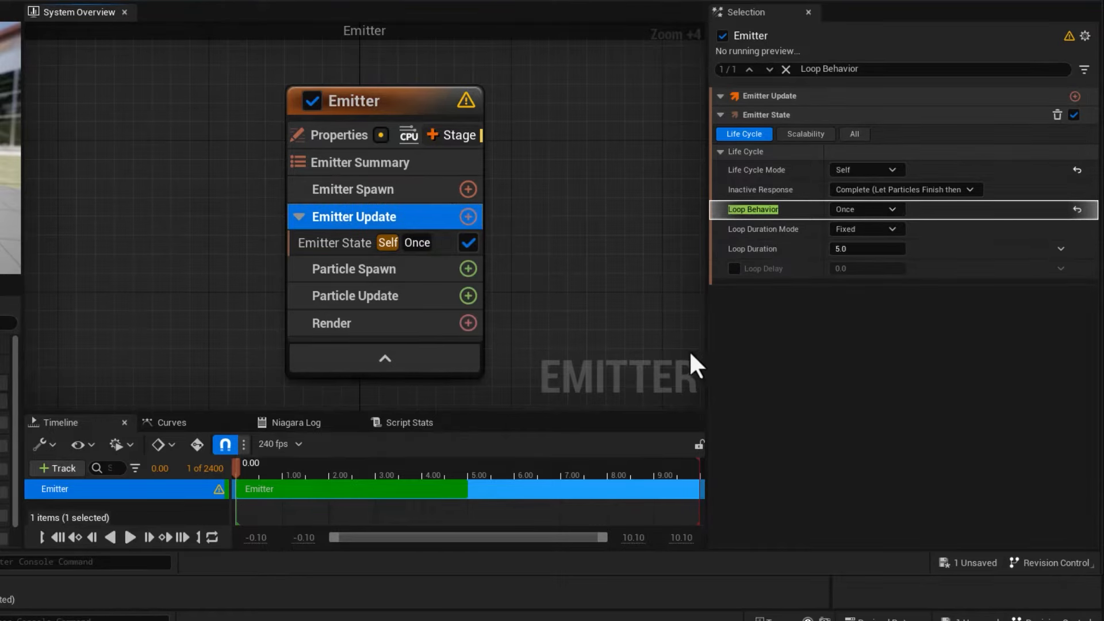
left_click(786, 69)
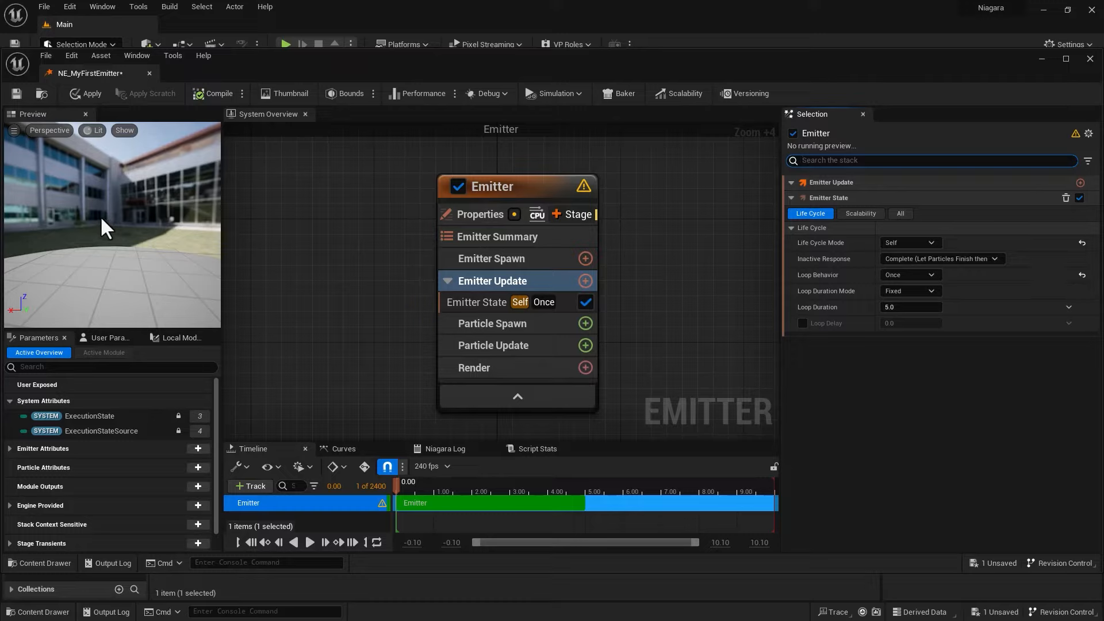
Add a Spawn Burst Instantaneous module to Emitter Update and move it above the Emitter State module
left_click(584, 280)
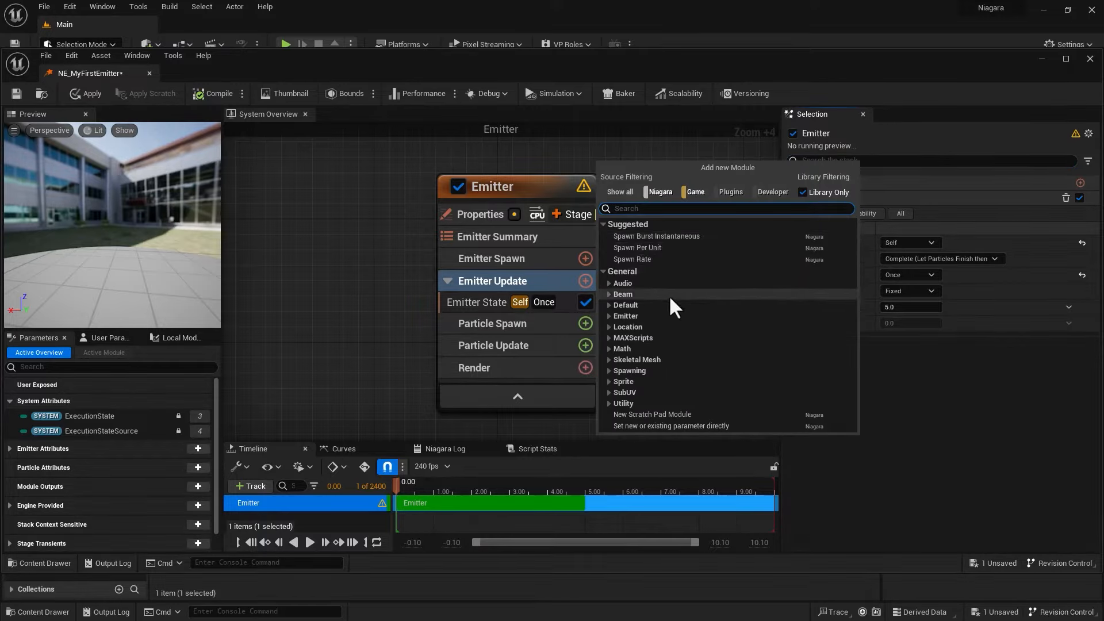
left_click(627, 236)
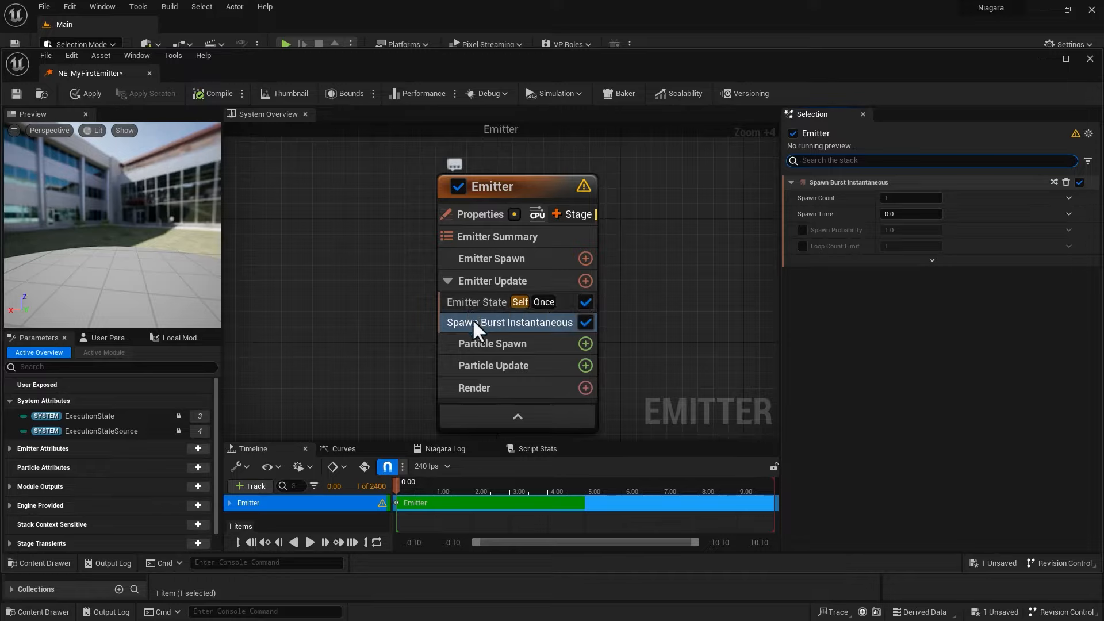
left_click_drag(480, 323, 479, 298)
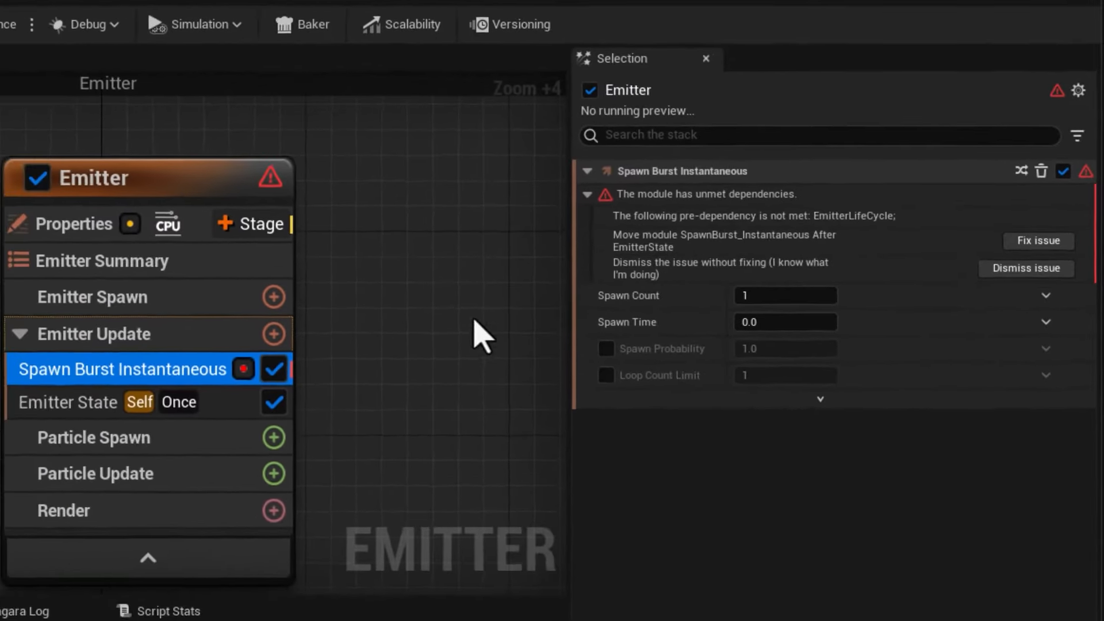
Delete the Emitter State module and re-add it by fixing Spawn Burst Instantaneous's unmet dependency
left_click(94, 393)
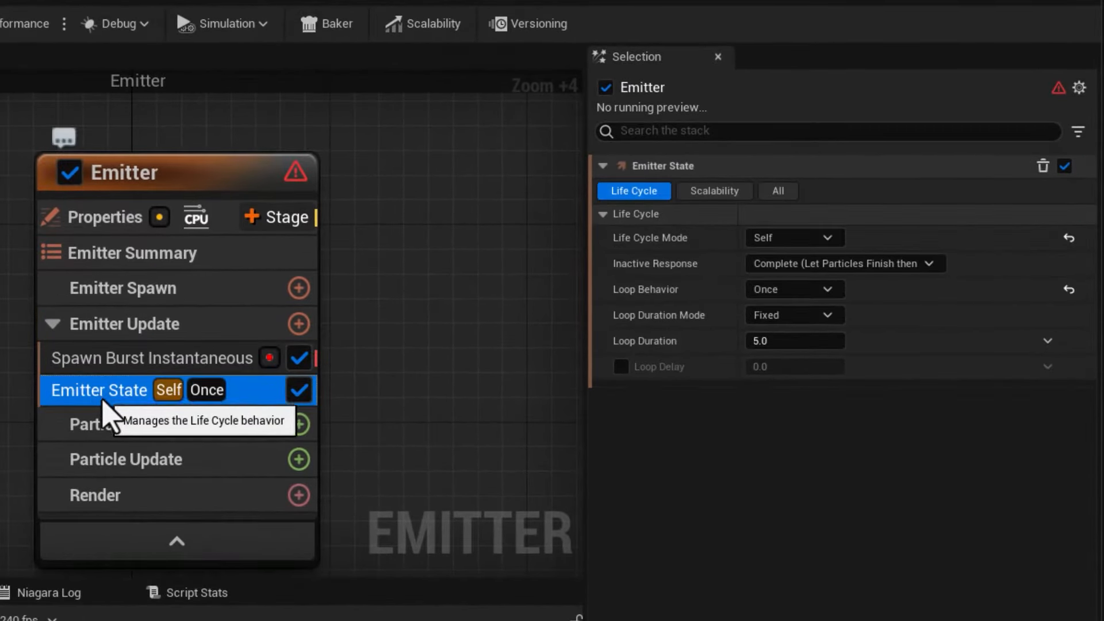
key("Delete")
left_click(86, 362)
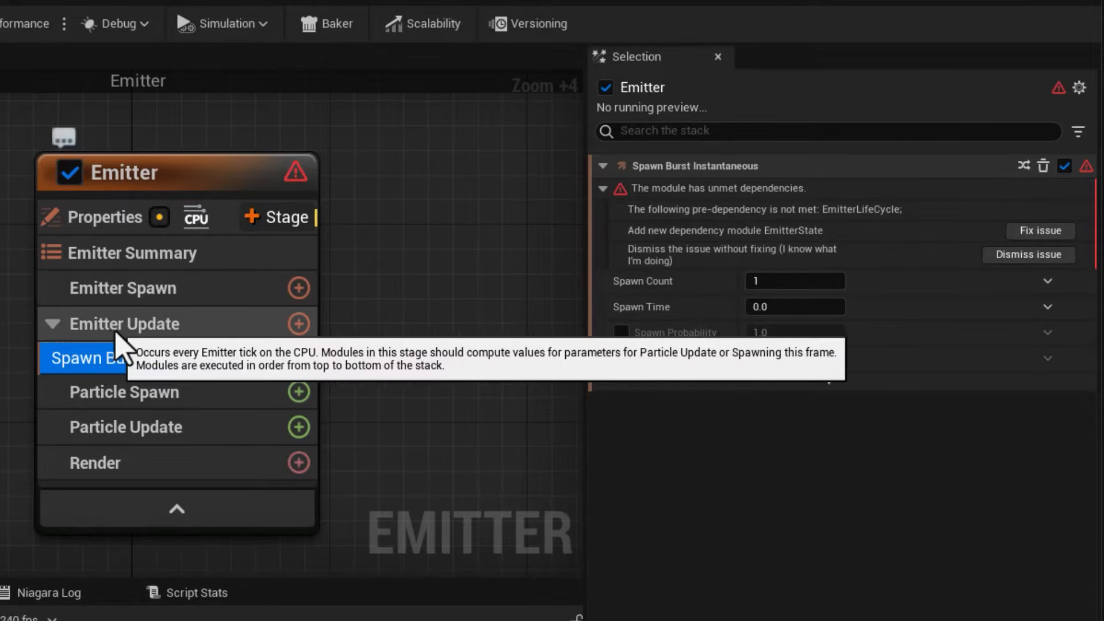
left_click(1034, 231)
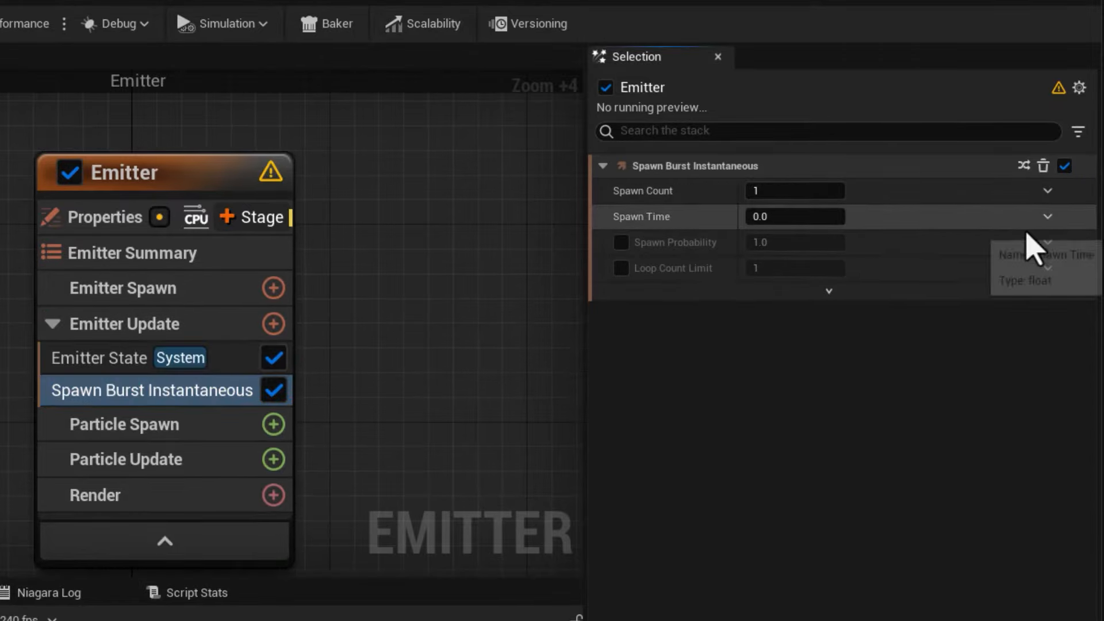
Set the Emitter State's Life Cycle Mode to Self, Loop Behavior to Once and Loop Duration to 4
left_click(103, 367)
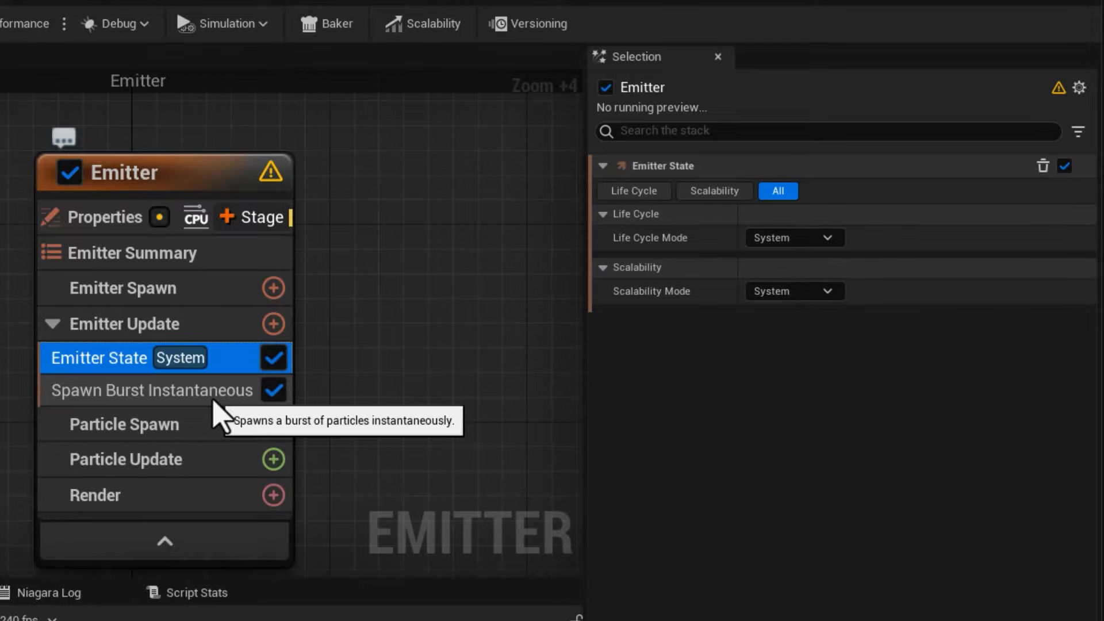
left_click(793, 238)
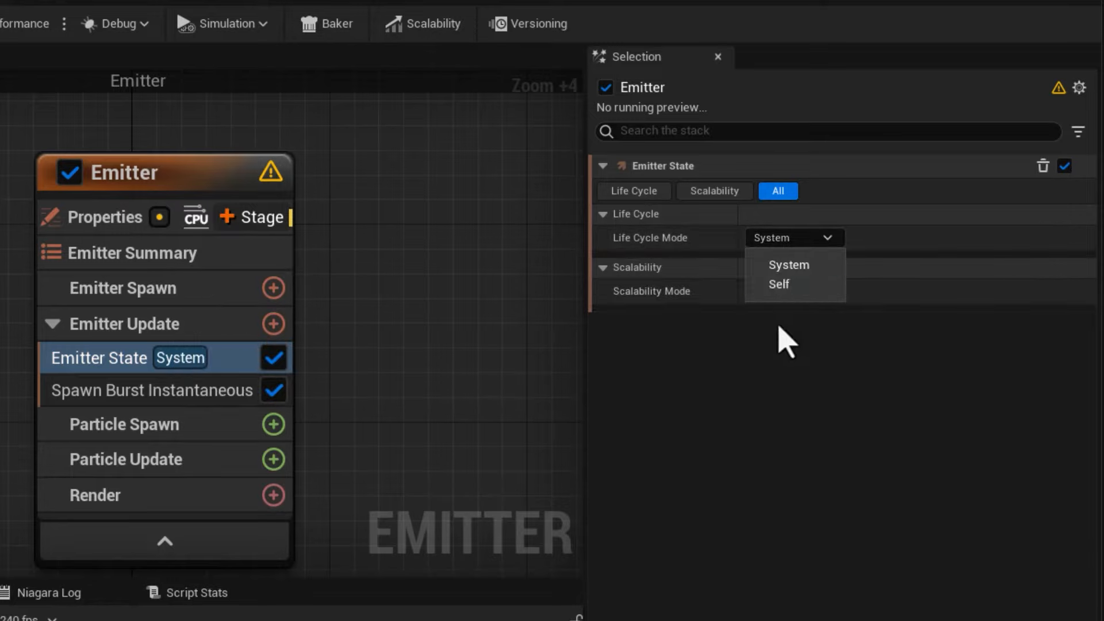
left_click(781, 284)
left_click(791, 290)
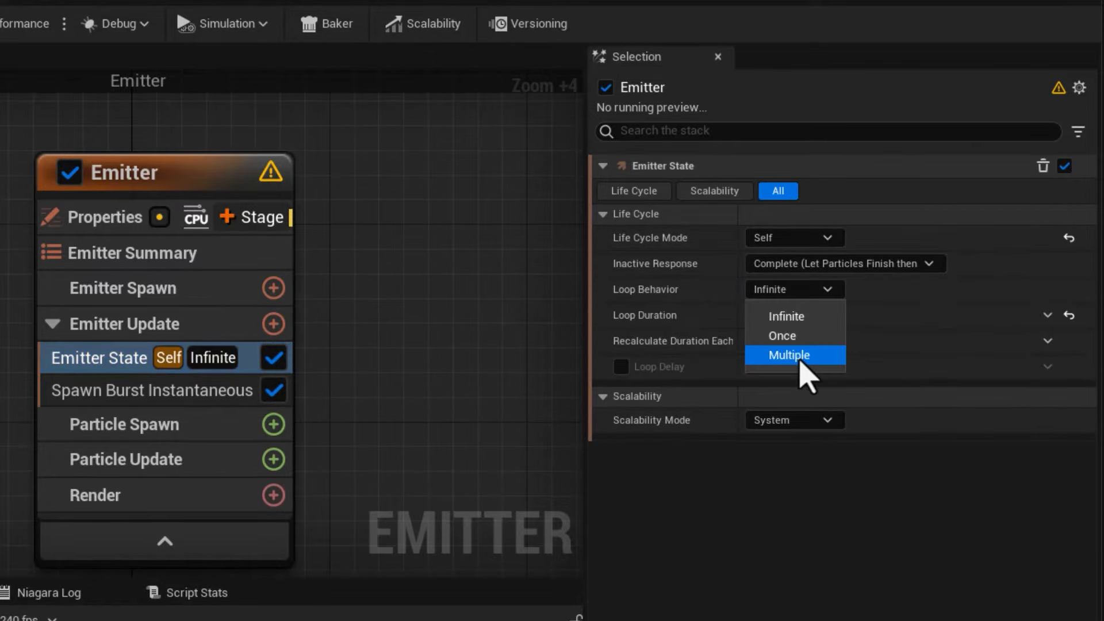
left_click(783, 336)
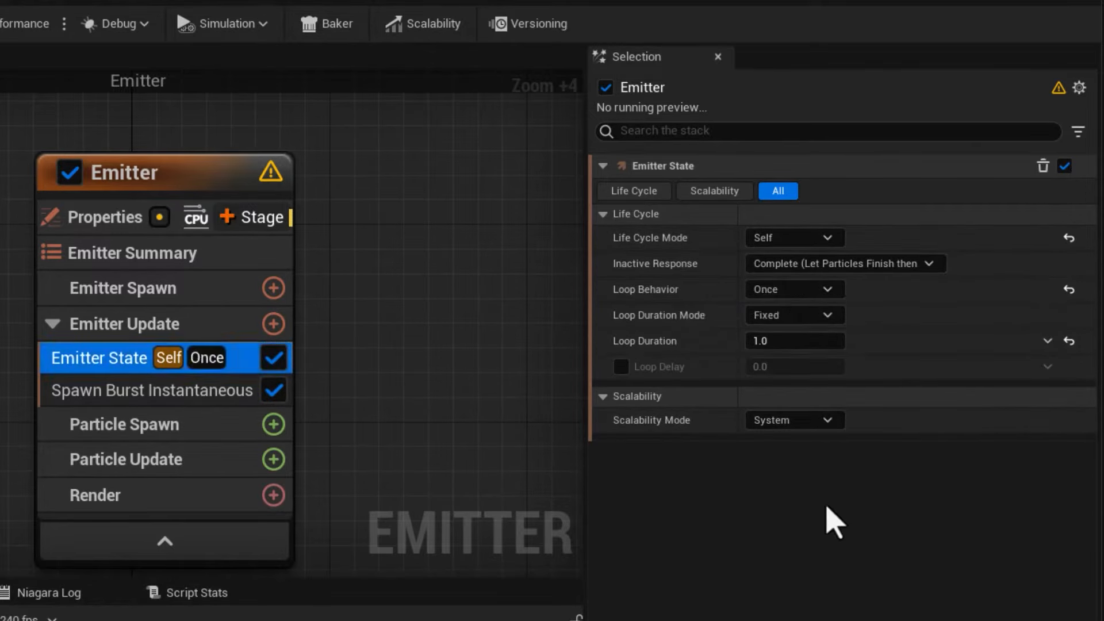
left_click(781, 345)
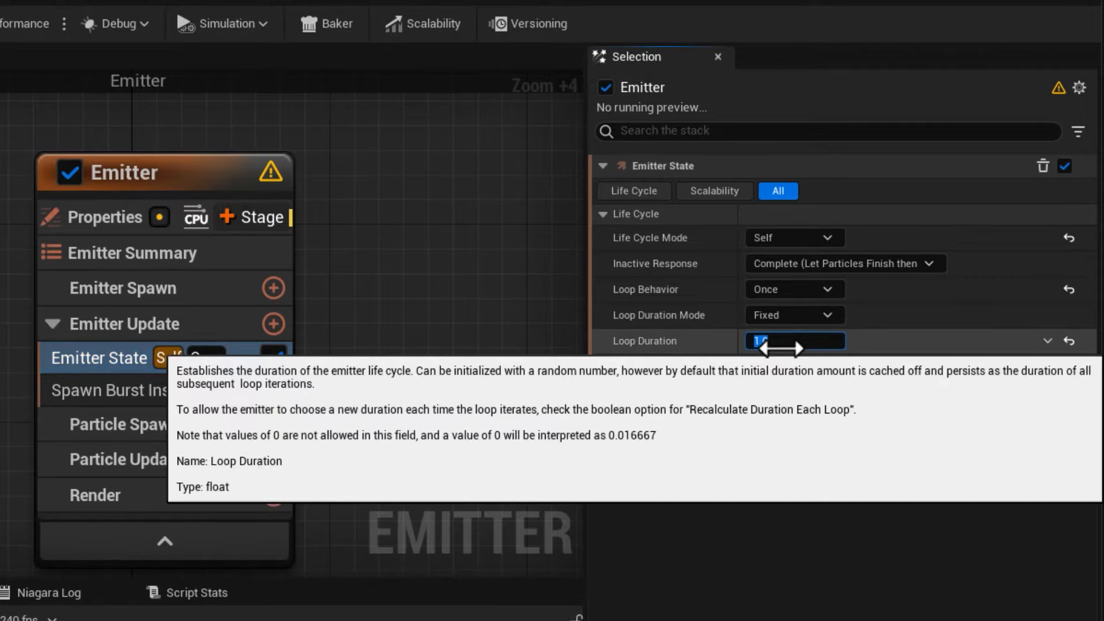
type("4")
key("Return")
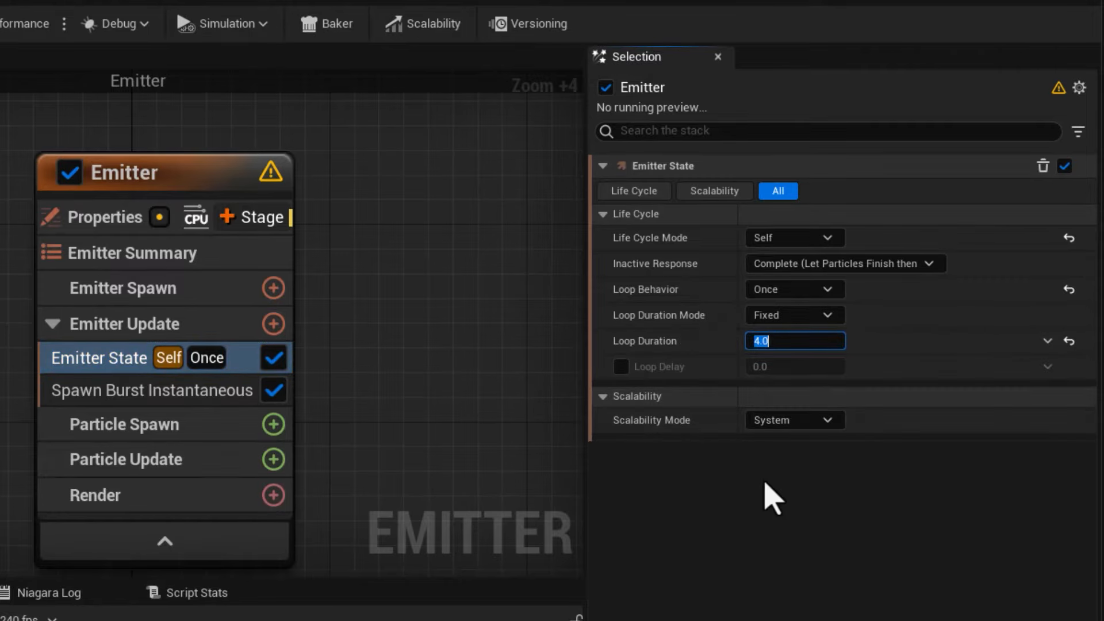
Set the Spawn Count of the Spawn Burst Instantaneous module to 10
mouse_move(686, 357)
left_click(147, 394)
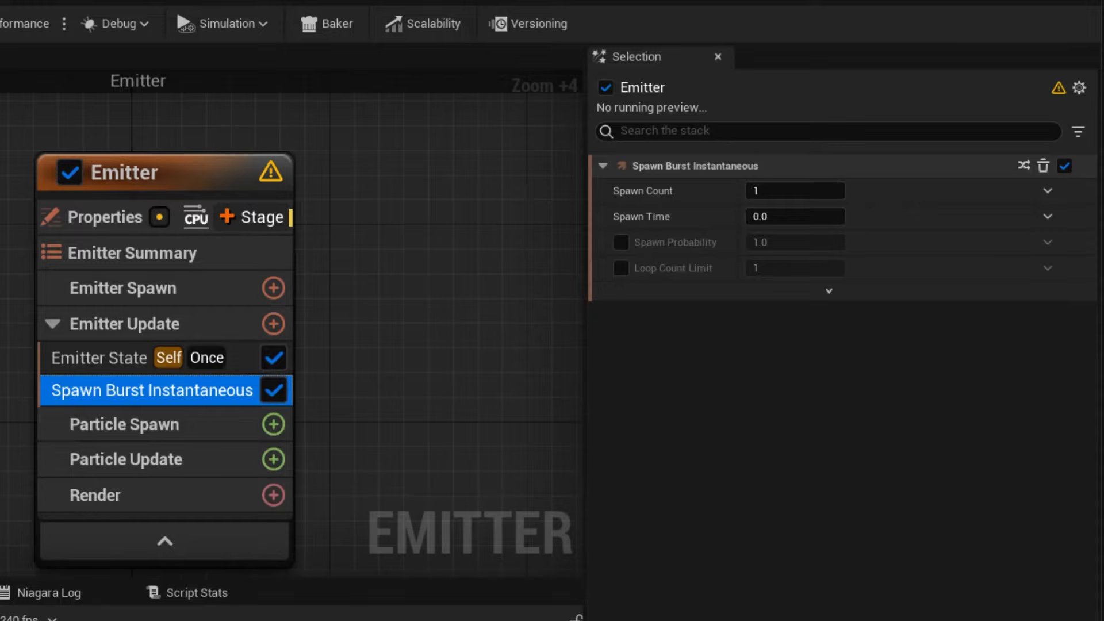
left_click(763, 193)
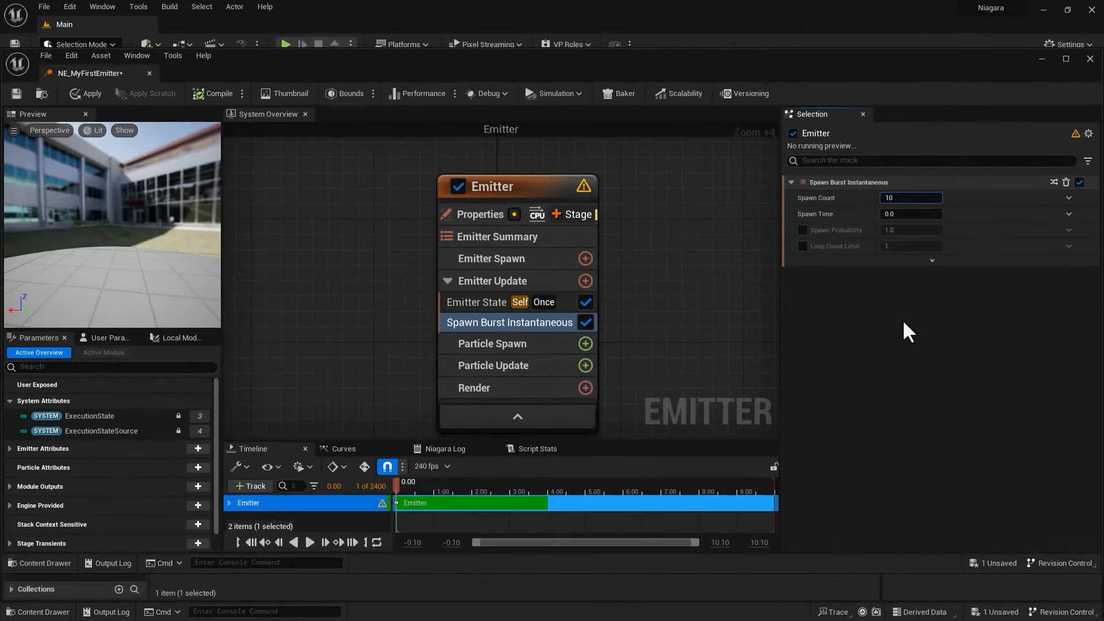
type("10")
key("Return")
Add a Sprite Renderer to the emitter's Render stage and look at the particle in the preview
left_click(585, 389)
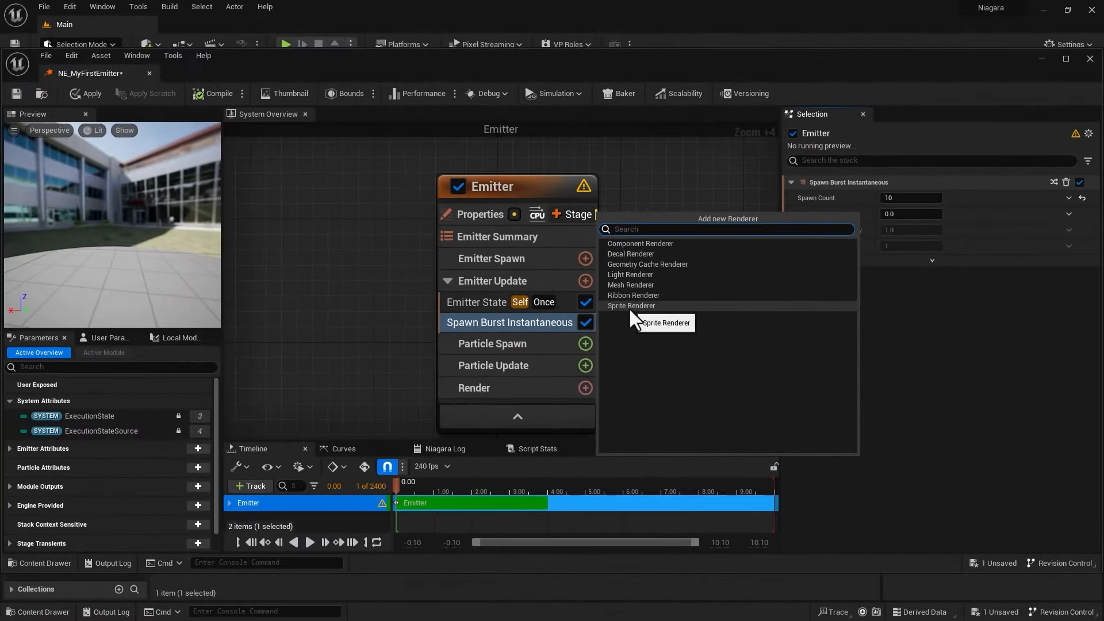
left_click(505, 286)
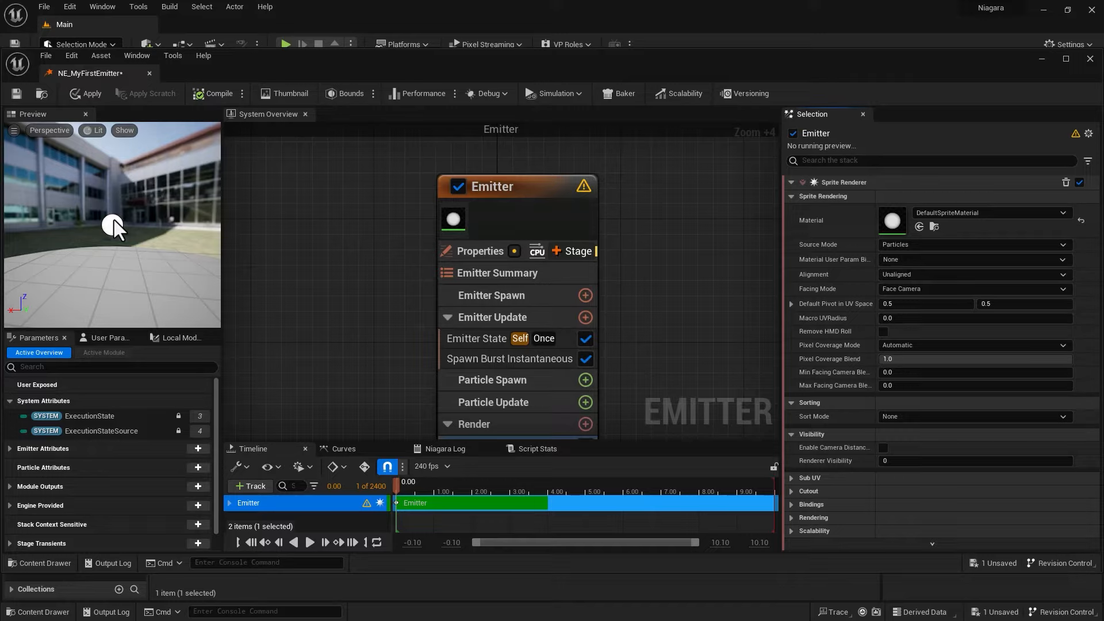
mouse_move(138, 226)
left_mouse_down()
mouse_move(305, 224)
mouse_move(245, 206)
mouse_move(136, 228)
left_mouse_up()
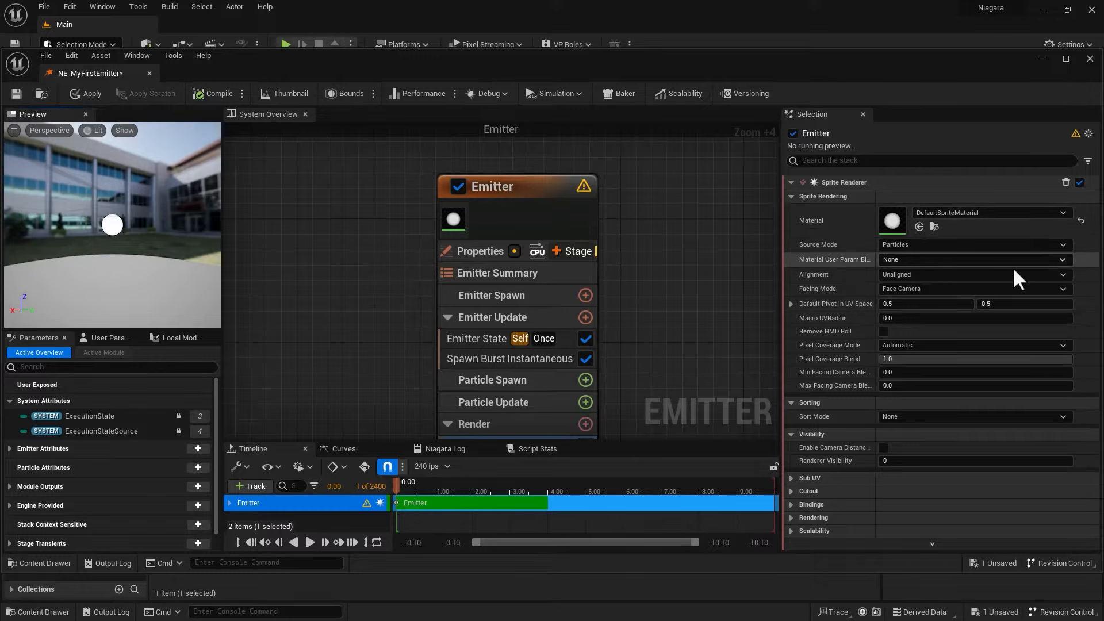
Reset the Sprite Renderer's material, inspect the sprite in the preview, and undo the reset
left_click(1081, 221)
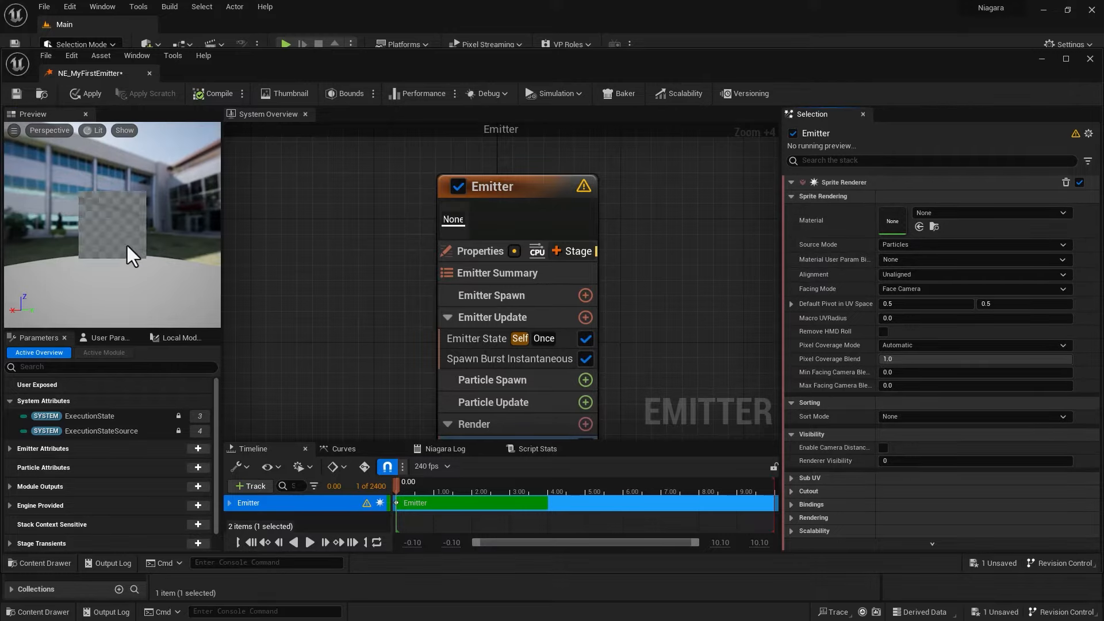
scroll(126, 246, "down", 4)
left_click_drag(126, 246, 72, 252)
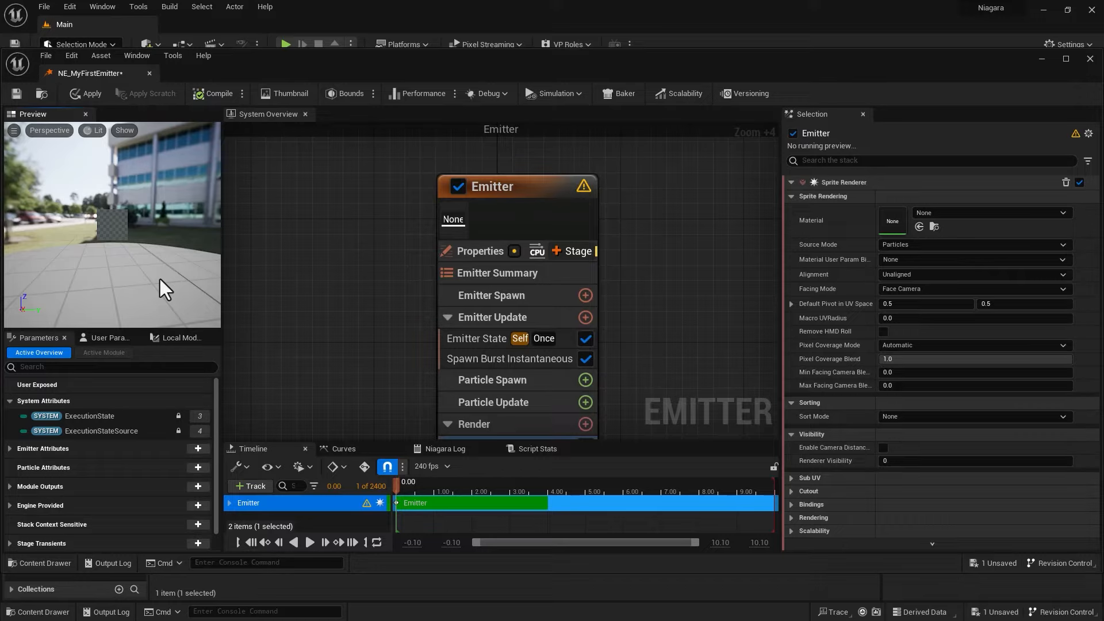
key("ctrl+z")
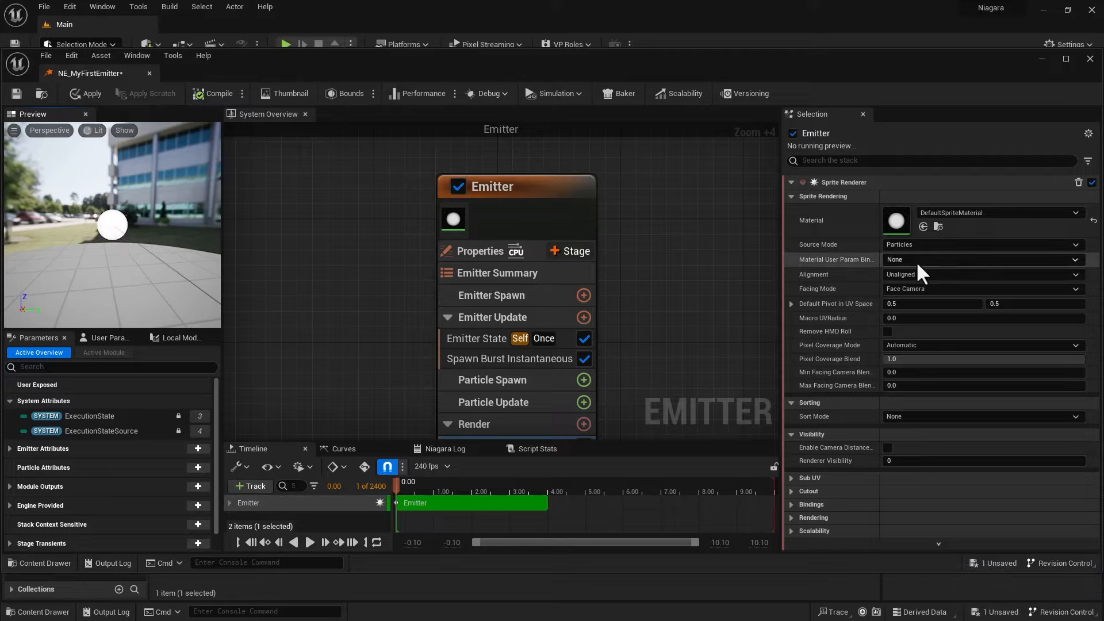
Locate the Sprite Renderer's DefaultSpriteMaterial in the Content Browser, with the main editor maximized and the emitter window moved aside
left_click(938, 227)
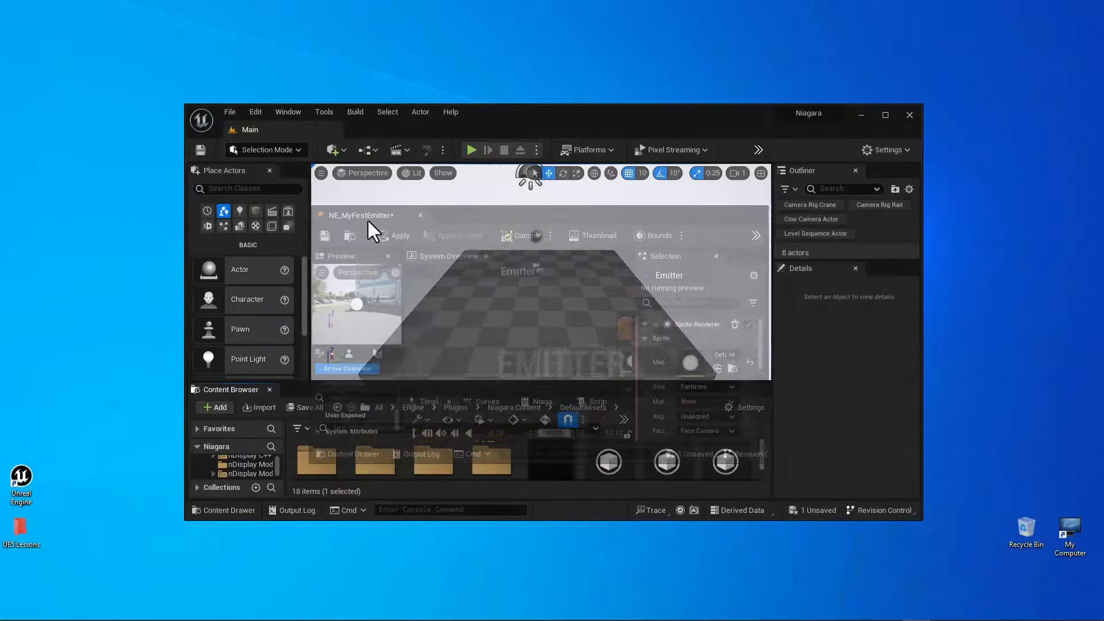
double_click(525, 116)
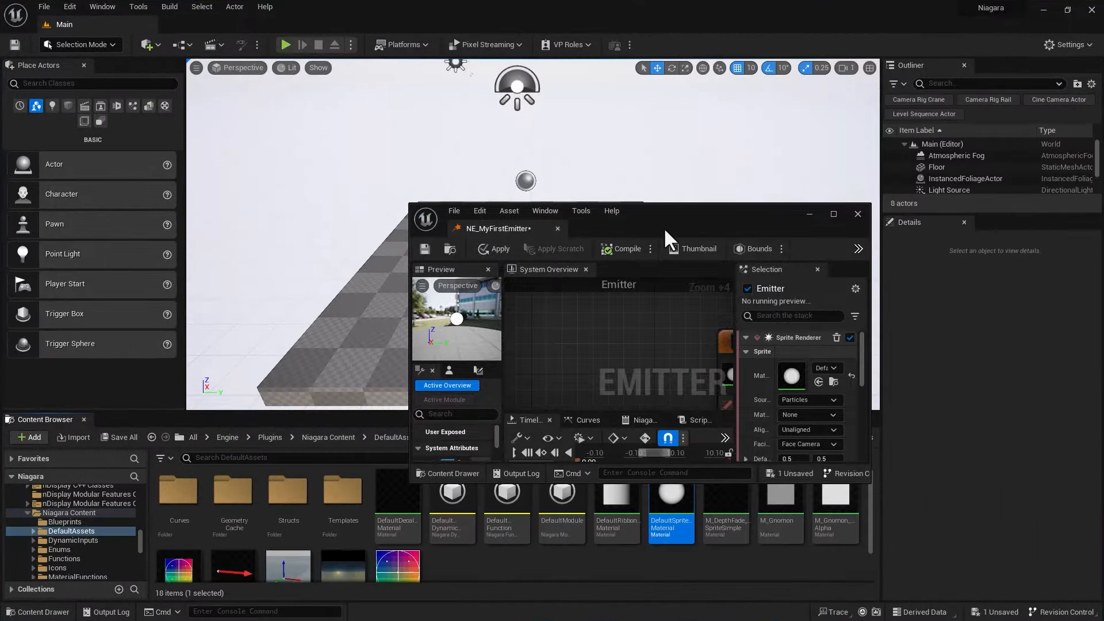
left_click_drag(664, 223, 881, 215)
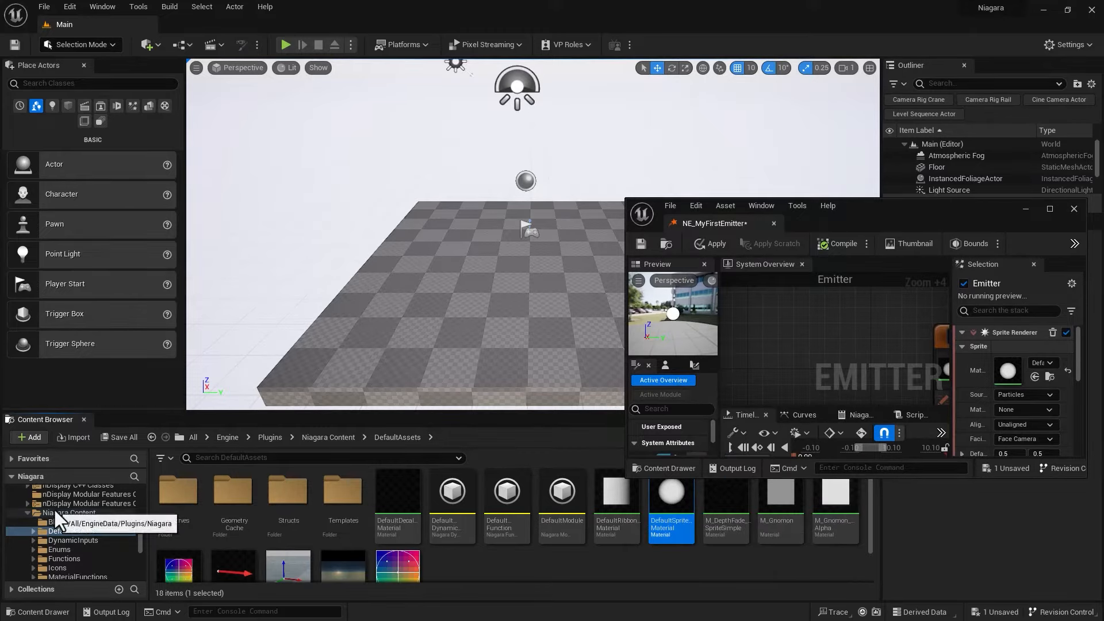
Trace the folder tree from DefaultAssets up to the Engine folder and open the Content Browser's settings
scroll(53, 508, "up", 6)
scroll(50, 502, "up", 10)
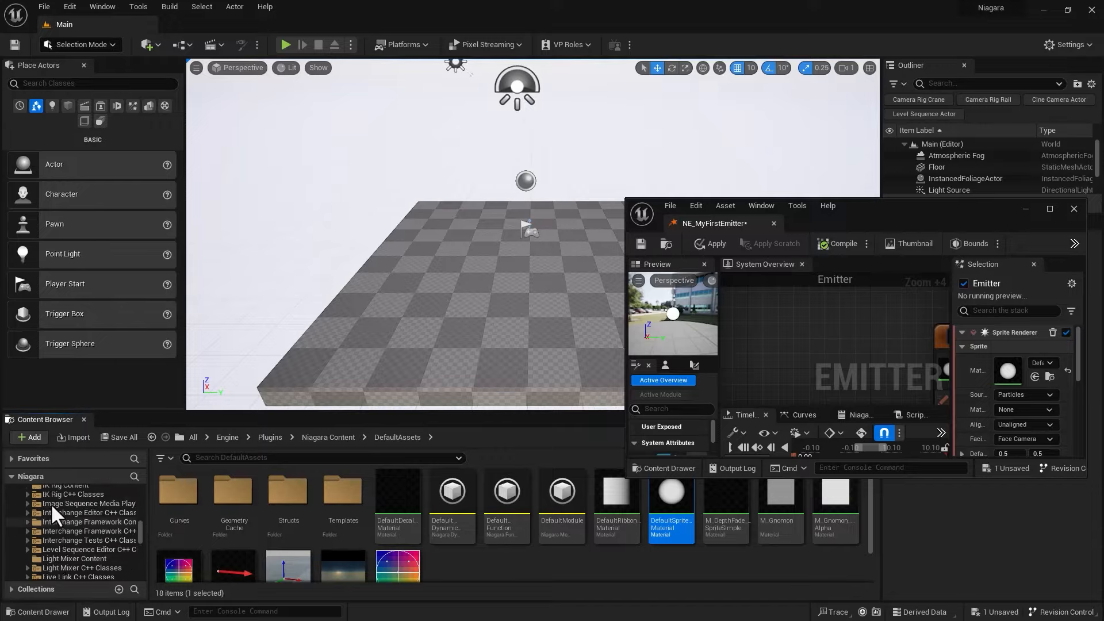
scroll(50, 504, "up", 6)
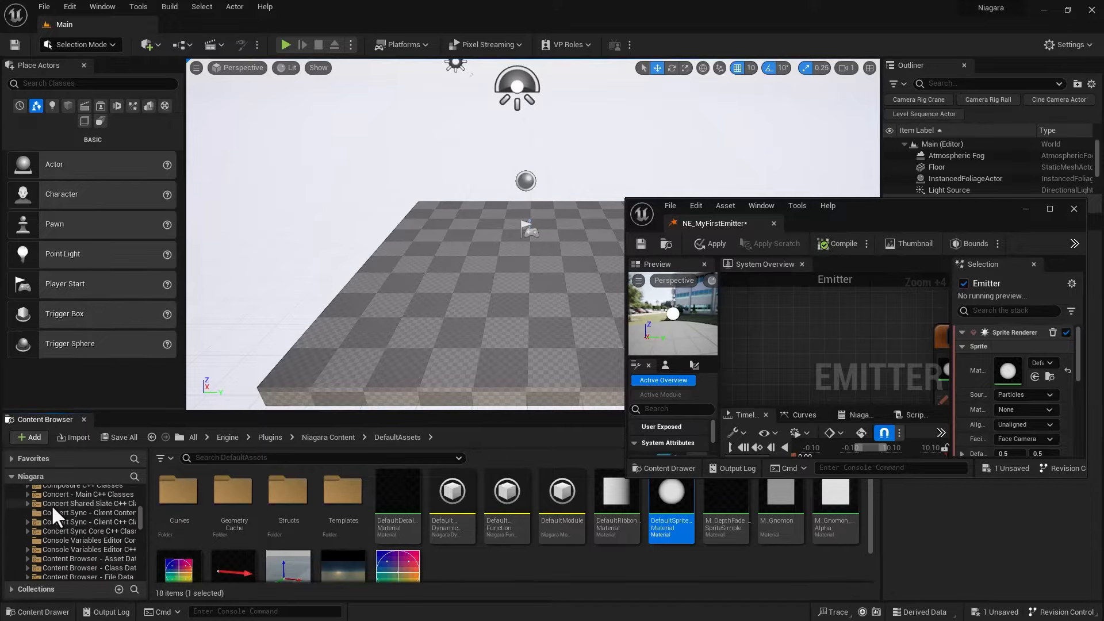
left_click_drag(136, 515, 140, 501)
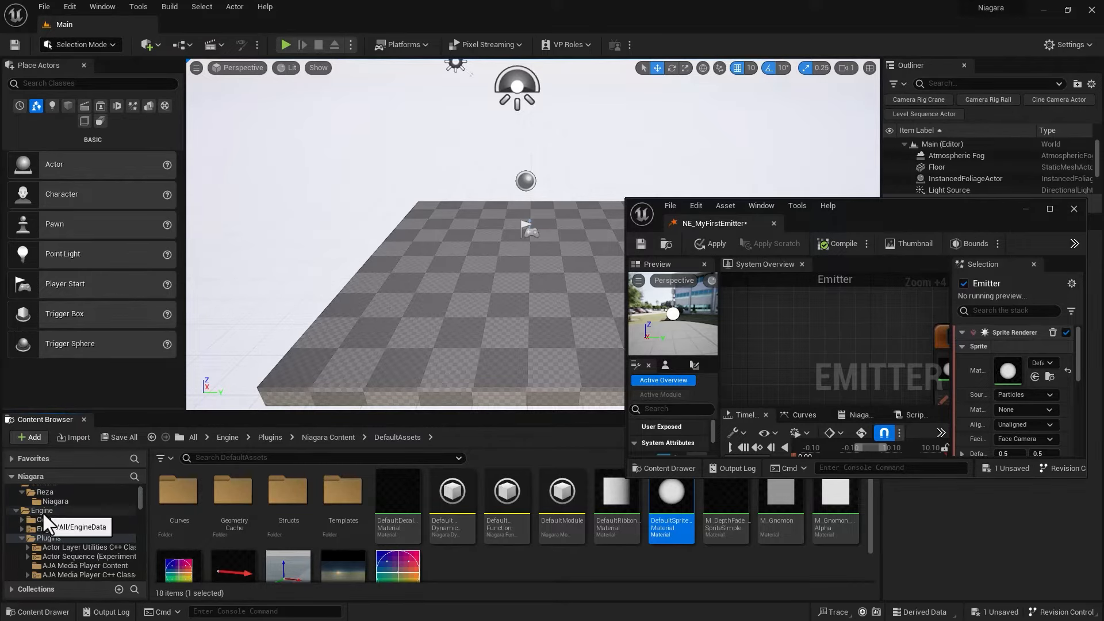
left_click_drag(985, 206, 621, 133)
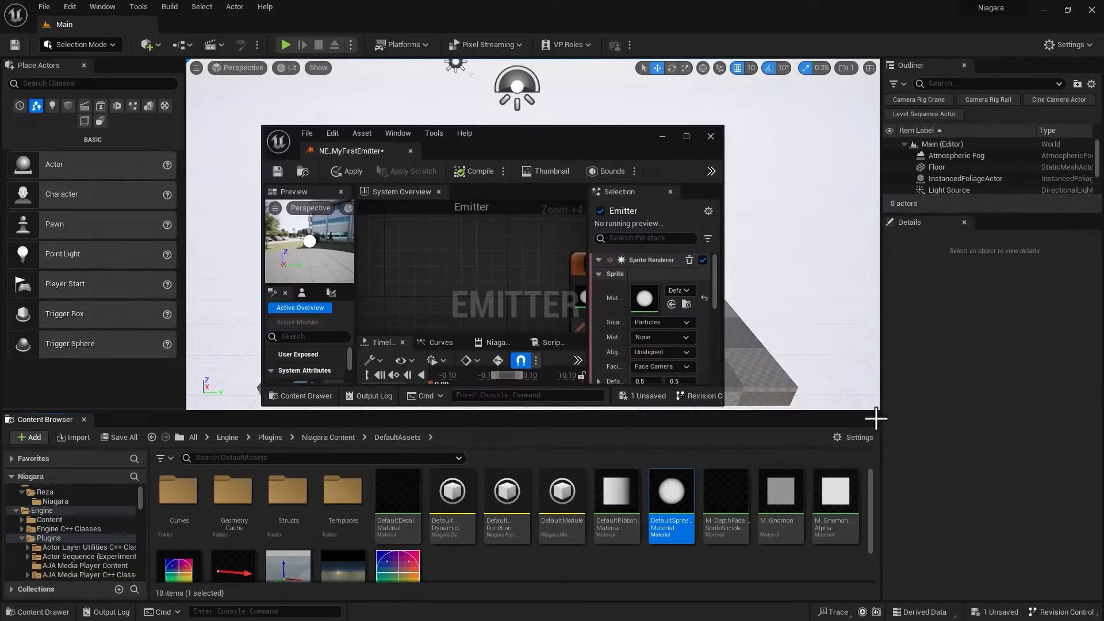
left_click(862, 440)
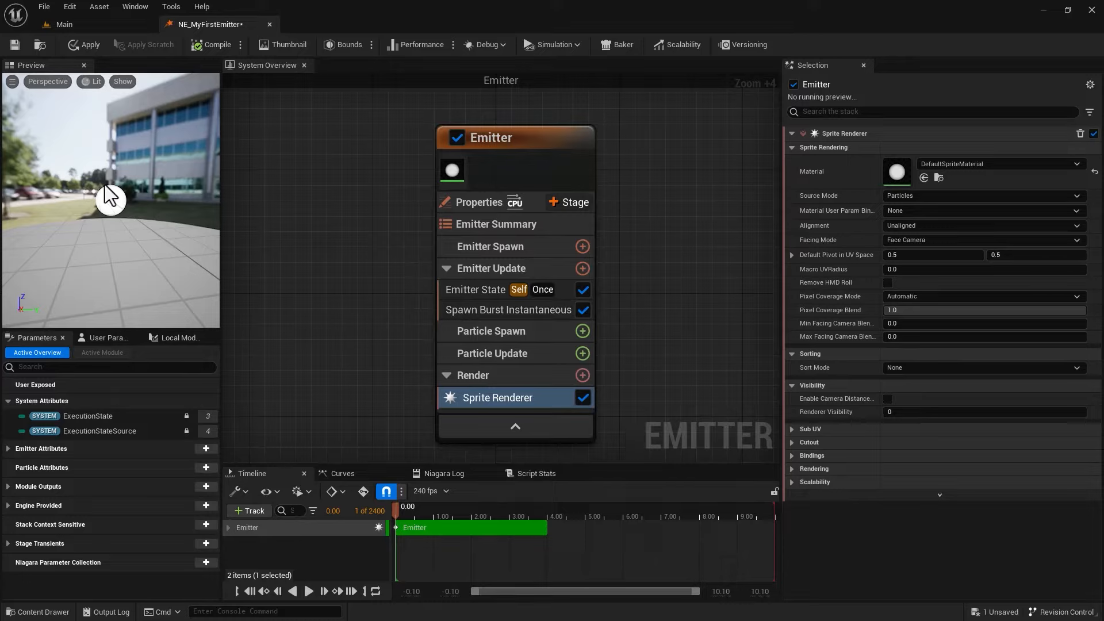
Review the Emitter Update modules and add an Initialize Particle module to the Particle Spawn stage
left_click(512, 267)
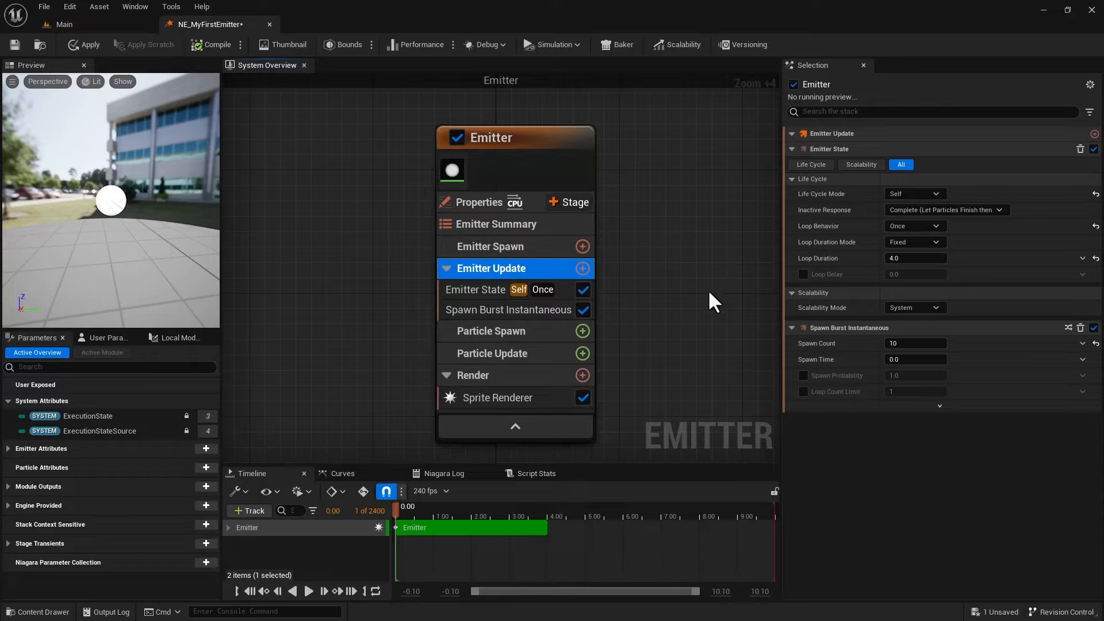
left_click(523, 336)
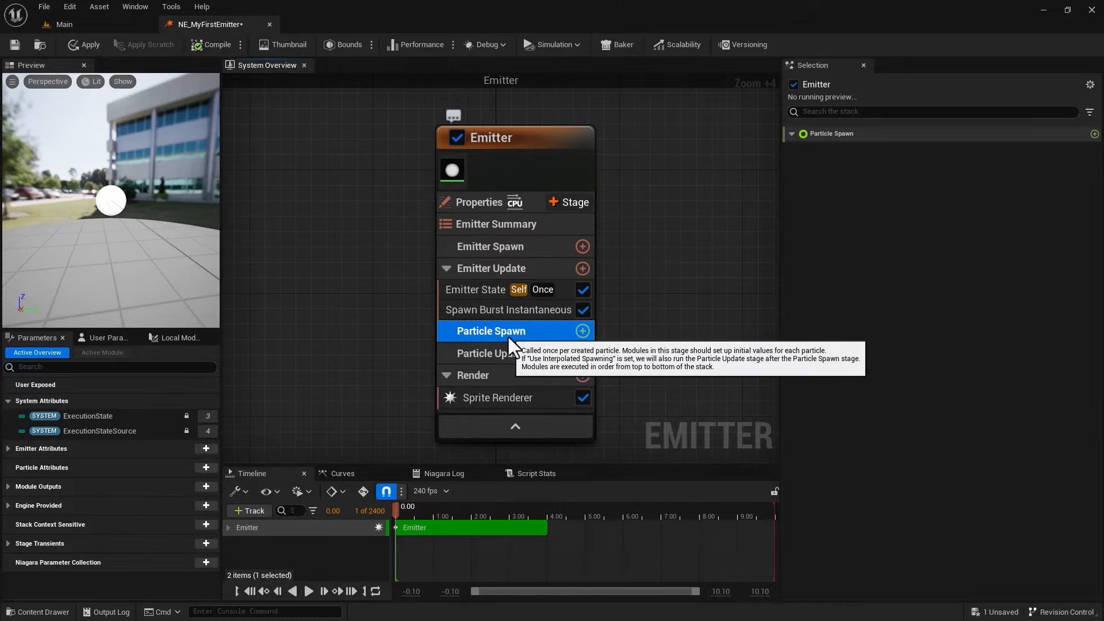
left_click(581, 332)
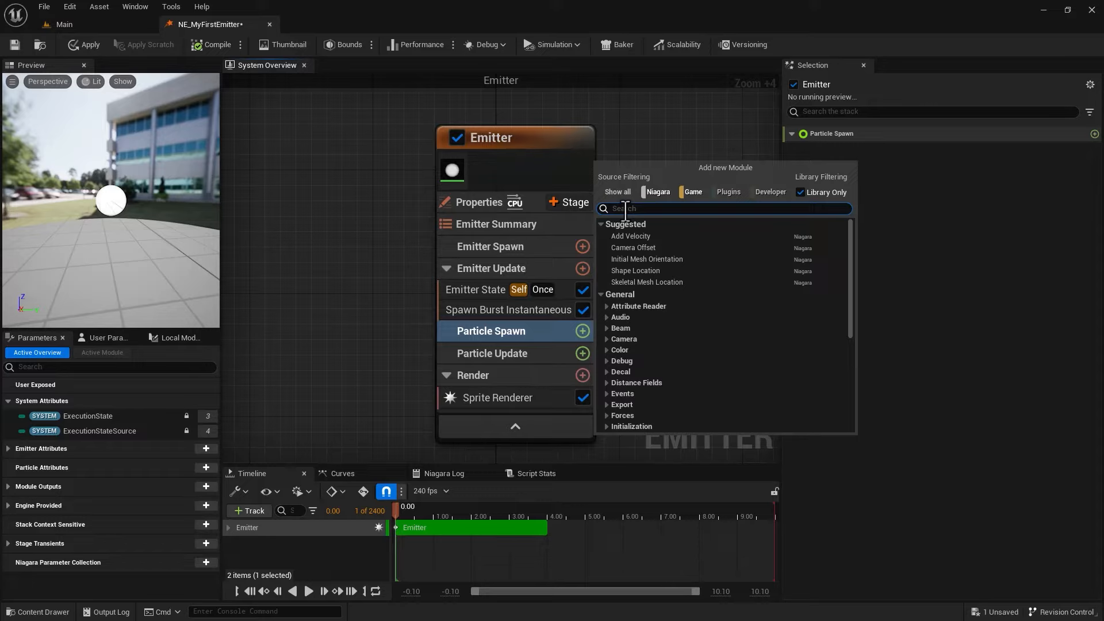
type("ini")
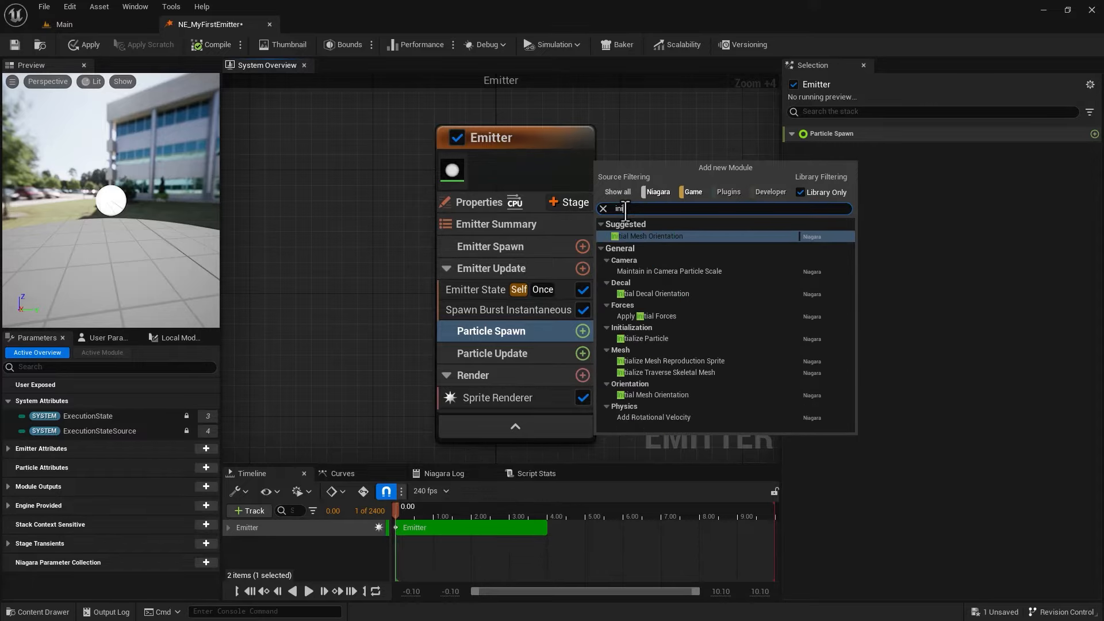
type("ti")
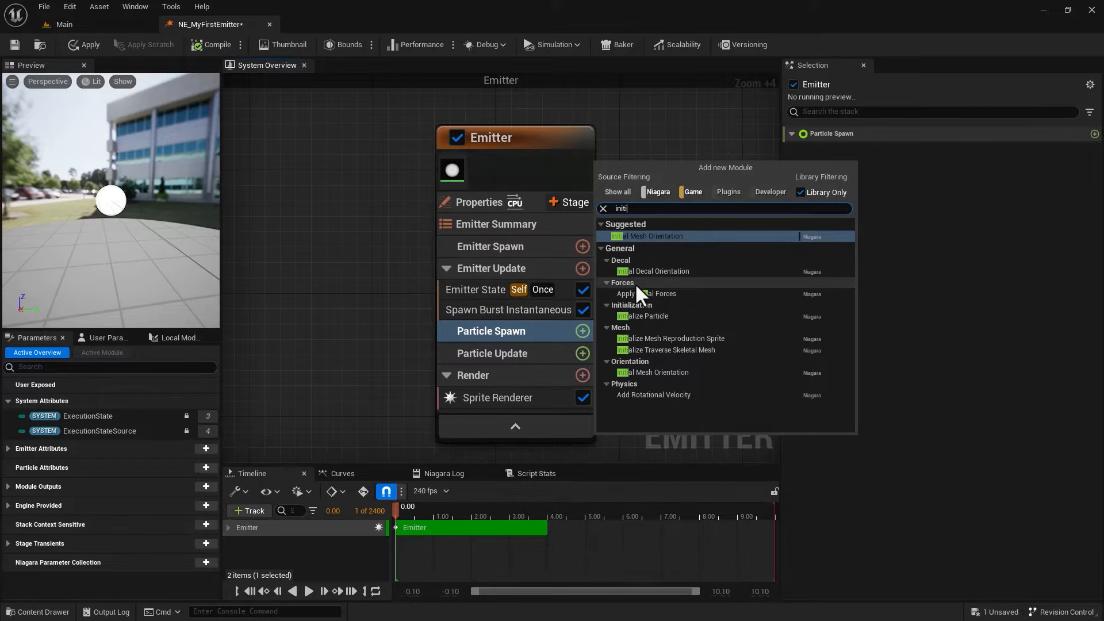
left_click(641, 316)
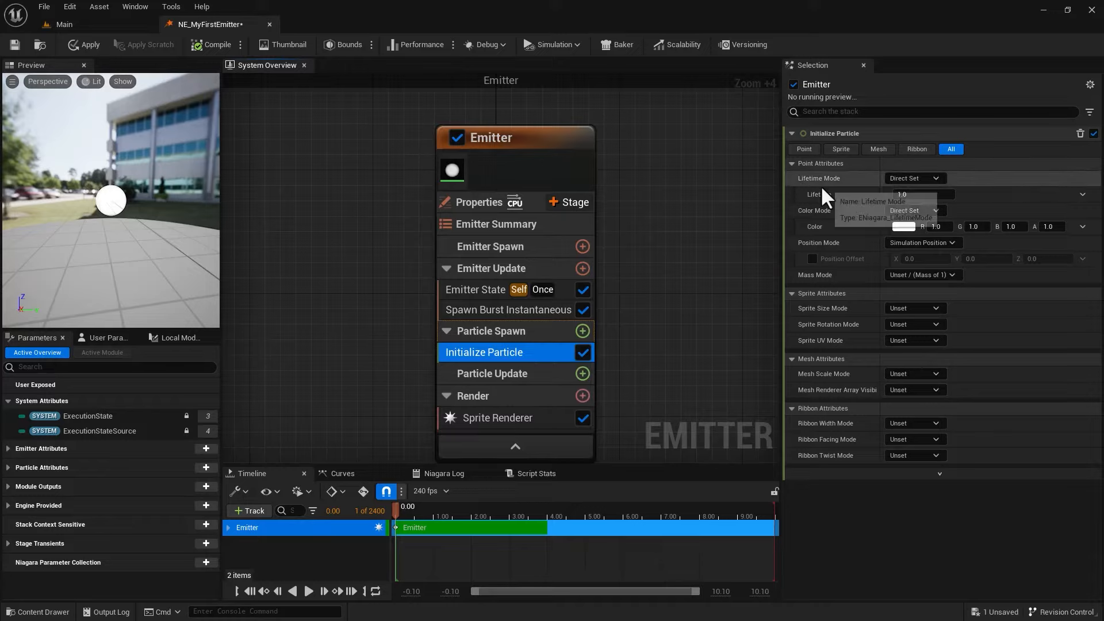
Try the Random Lifetime Mode in Initialize Particle, then return it to Direct Set
left_click(909, 179)
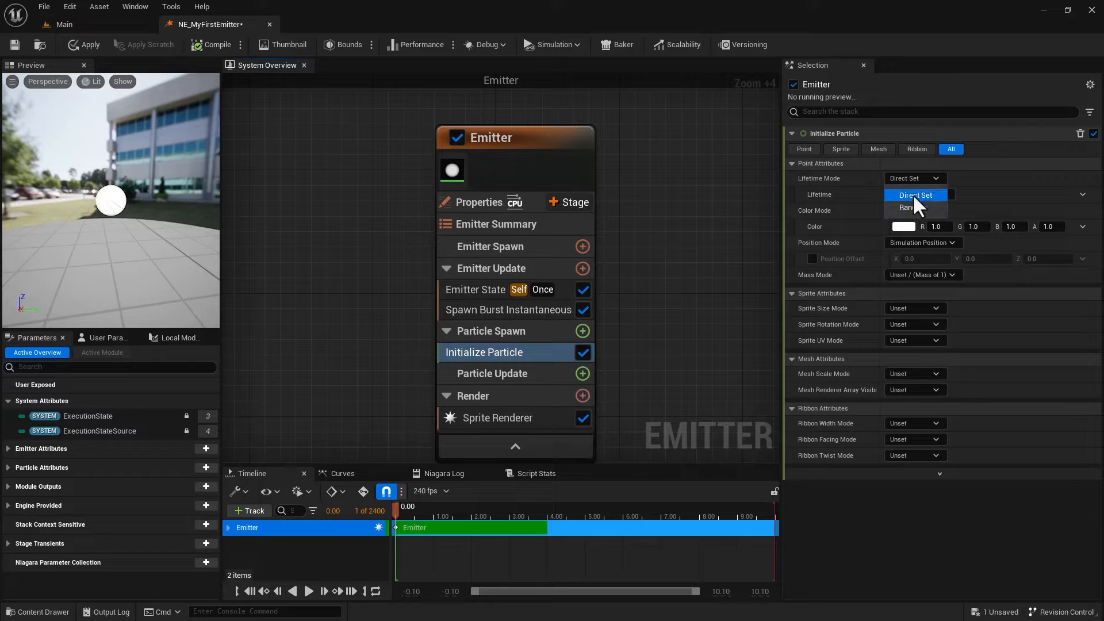
left_click(912, 194)
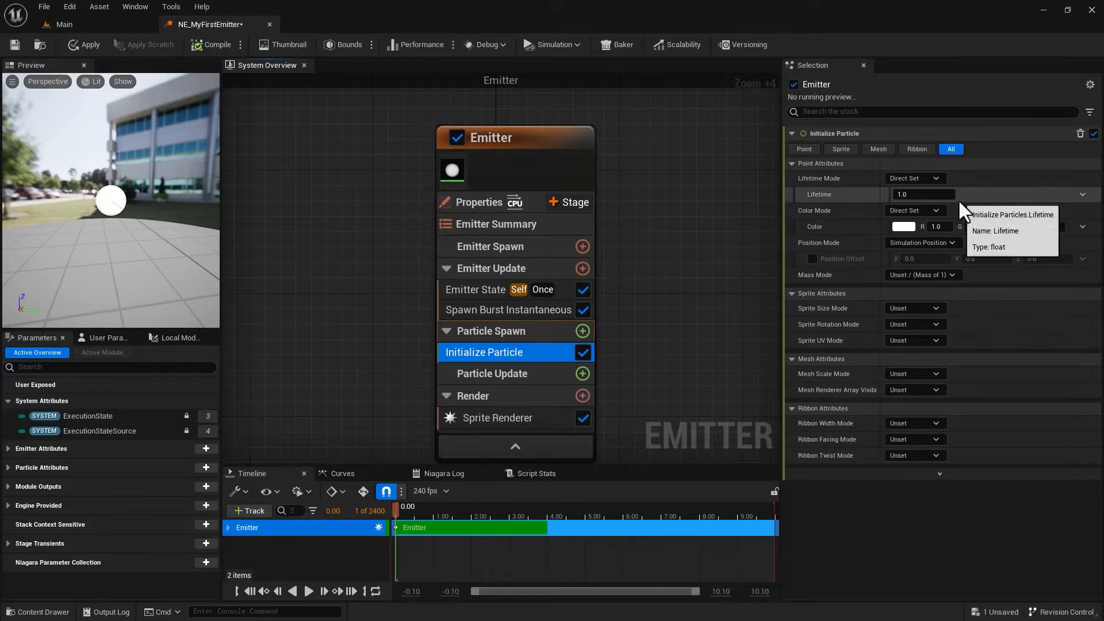
left_click(913, 179)
left_click(915, 206)
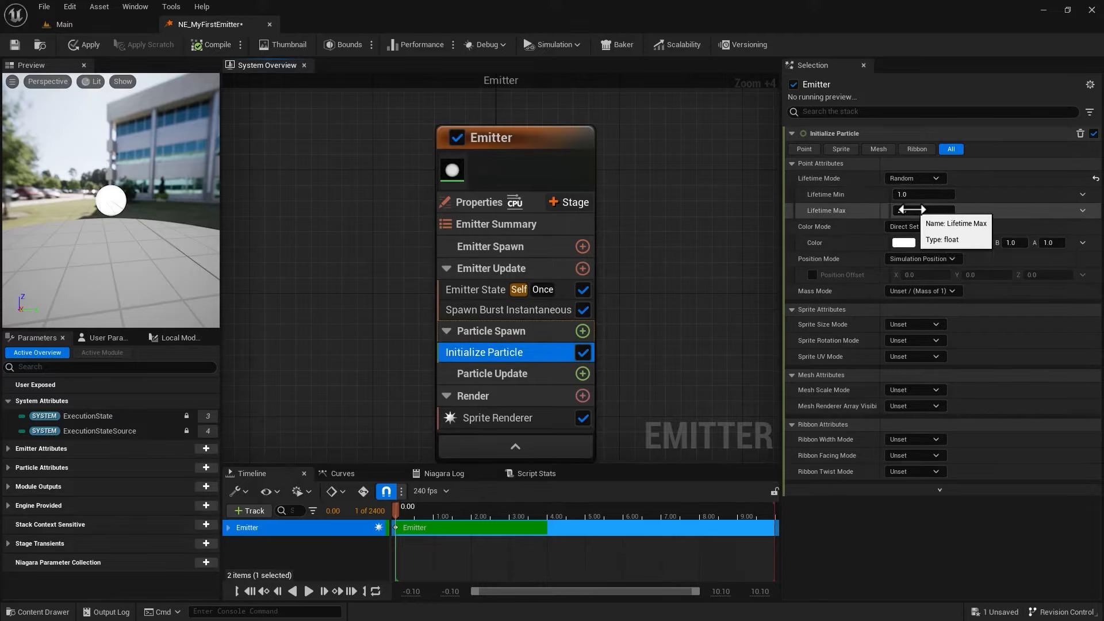
left_click(907, 180)
left_click(907, 191)
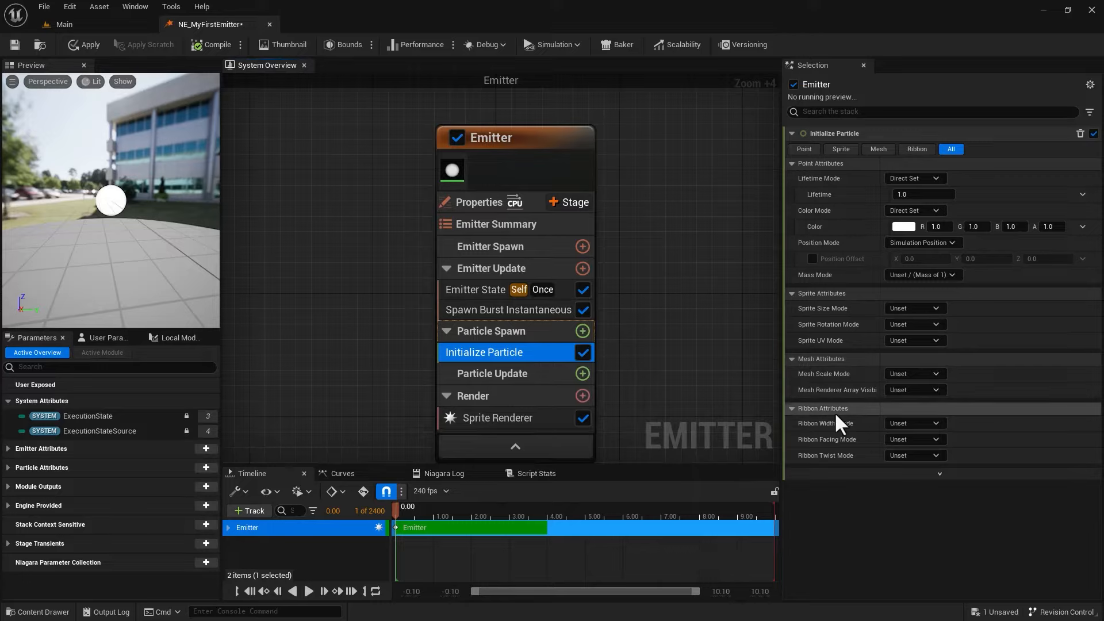
Examine the available renderer types and compare Initialize Particle's Point, Sprite, Mesh and Ribbon attribute groups
left_click(583, 395)
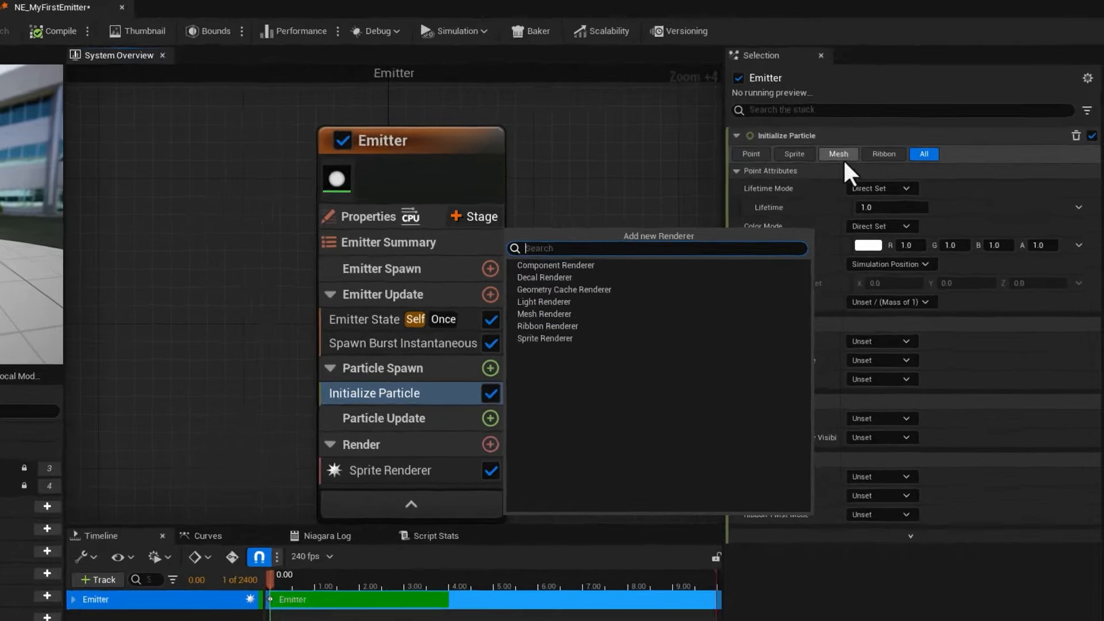
left_click(878, 149)
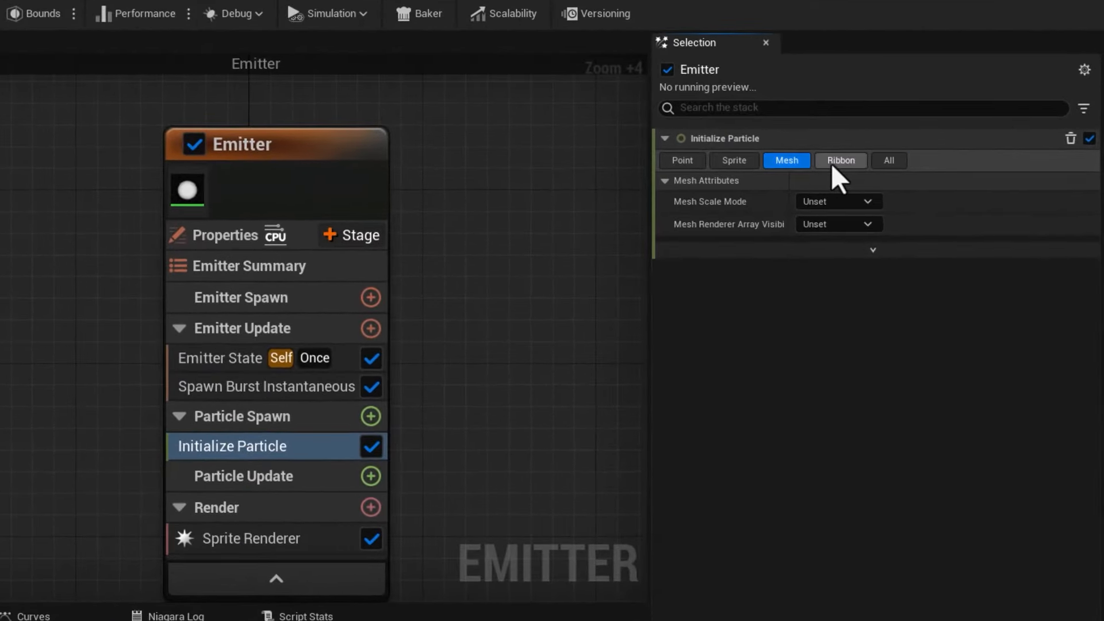
left_click(832, 163)
left_click(794, 160)
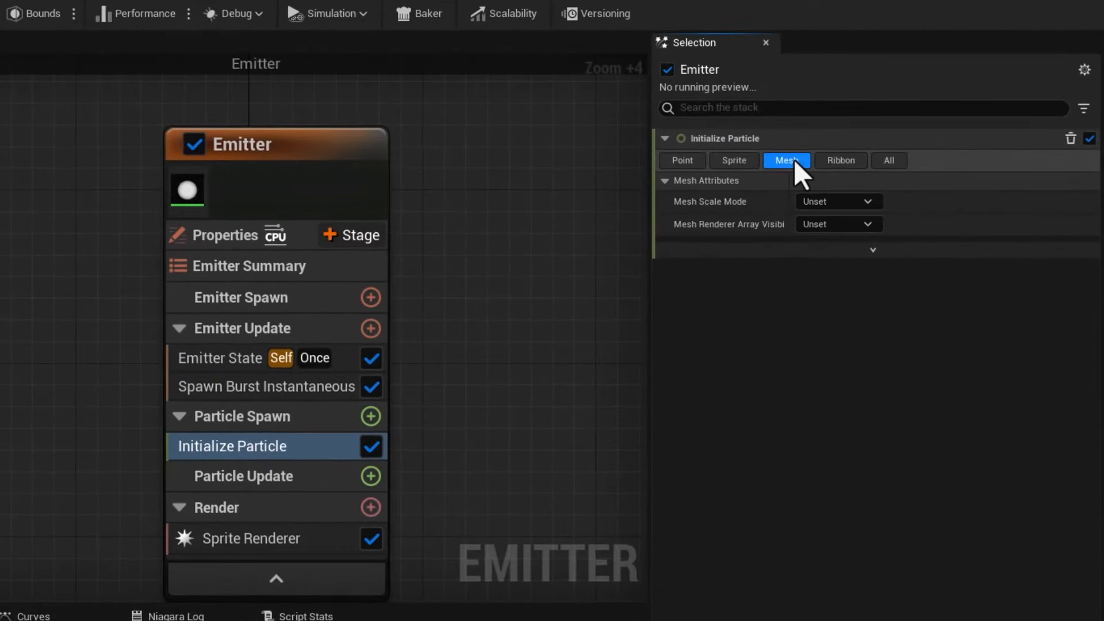
left_click(726, 161)
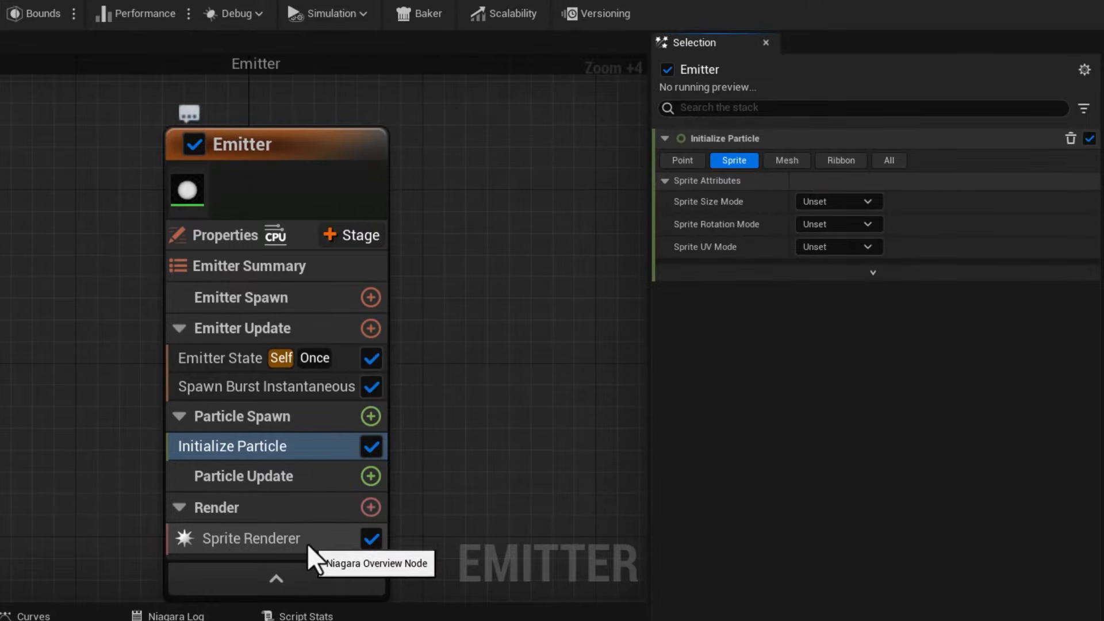
left_click(889, 161)
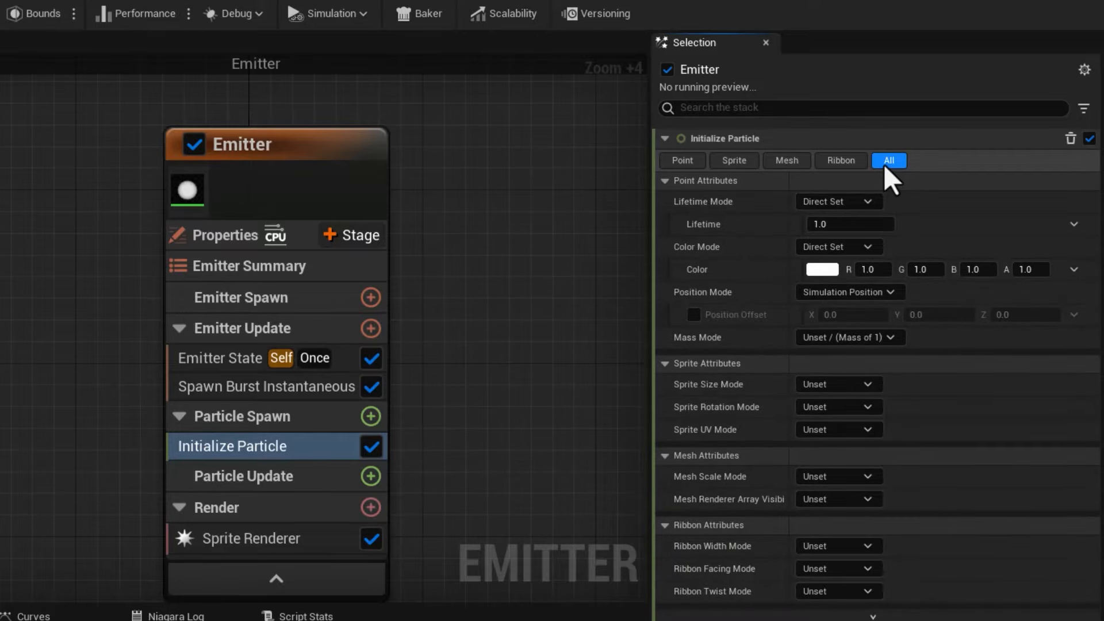
left_click(685, 160)
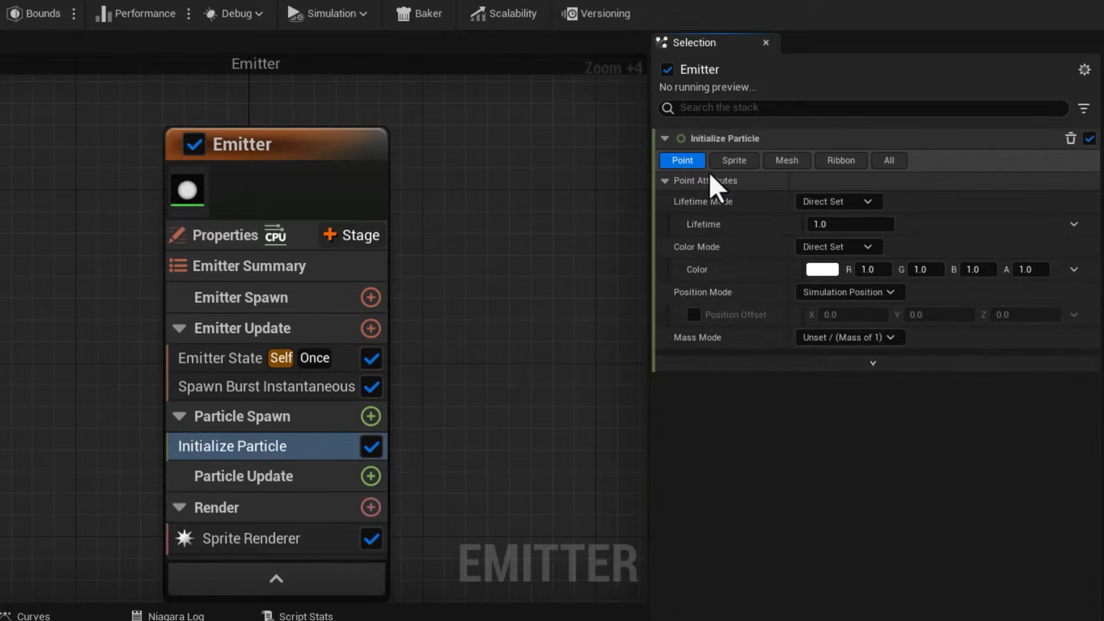
left_click(736, 160)
left_click(794, 164)
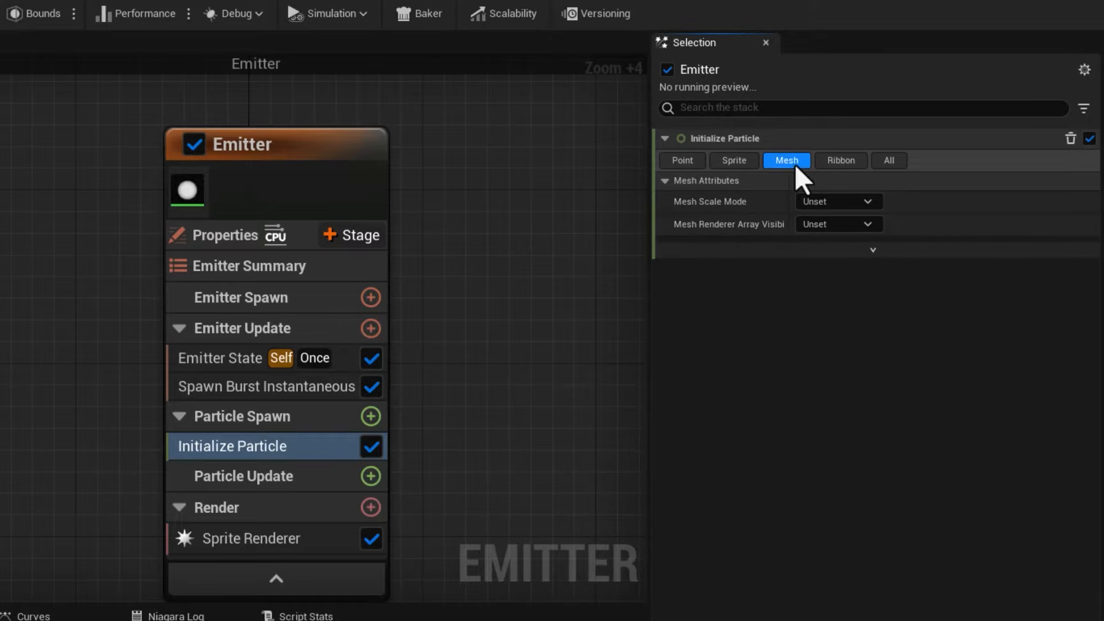
left_click(834, 162)
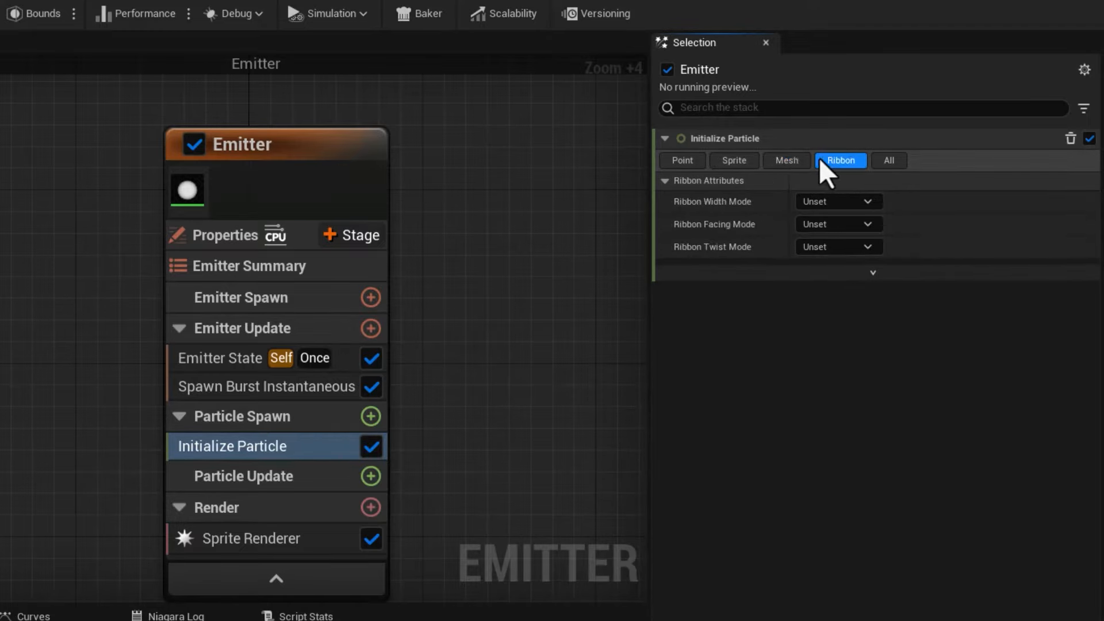
left_click(804, 165)
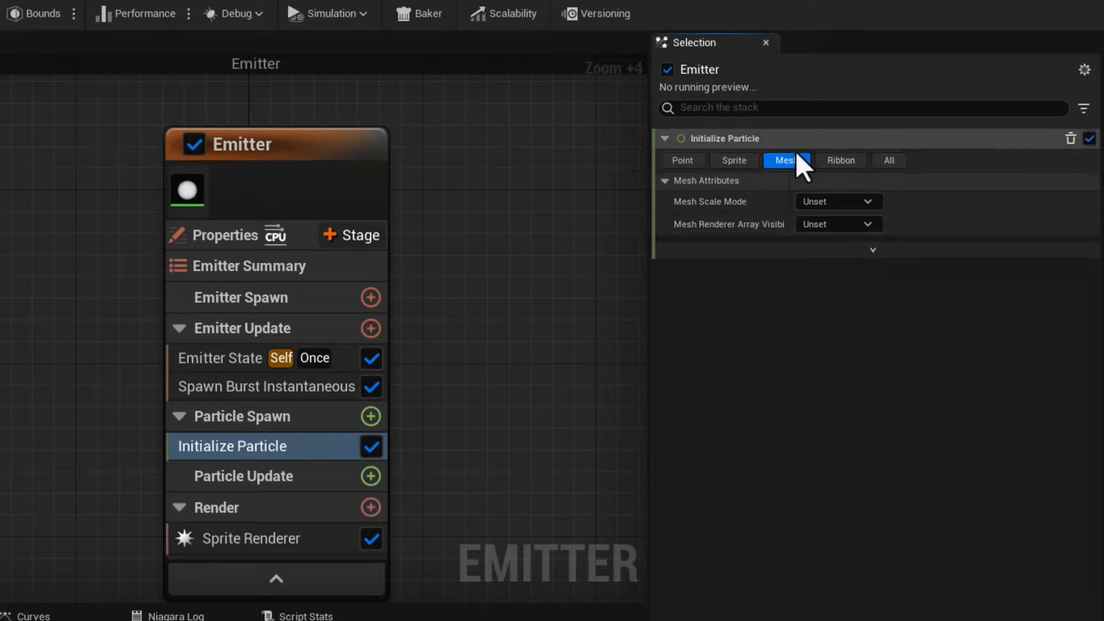
left_click(687, 161)
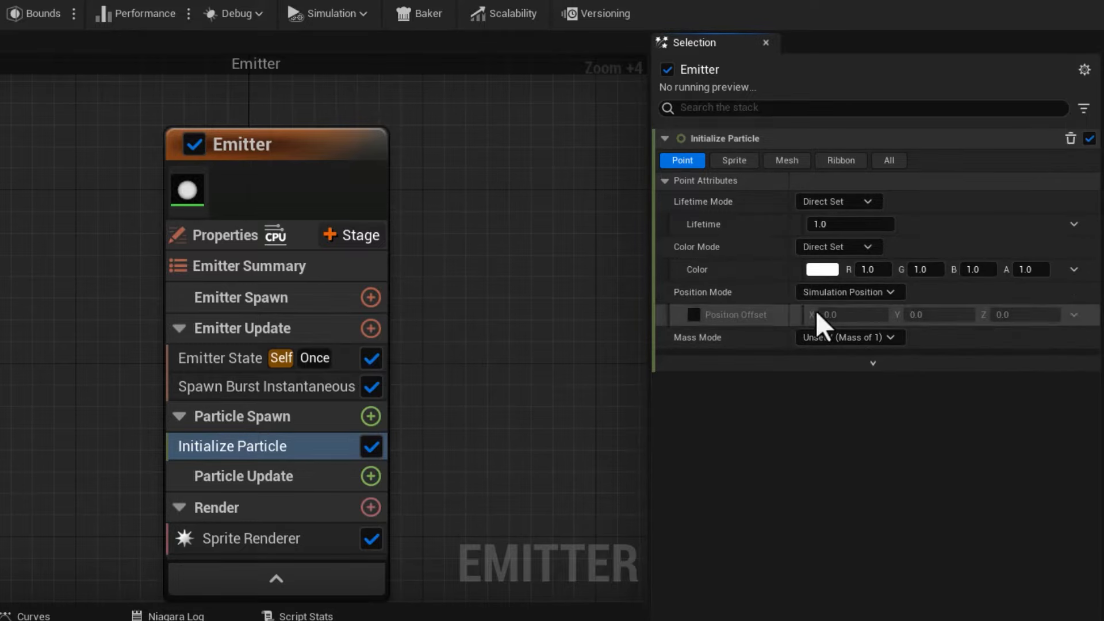
Set Initialize Particle's Sprite Size Mode to Uniform with a Uniform Sprite Size of 30 and inspect the sprite in the preview
left_click(736, 160)
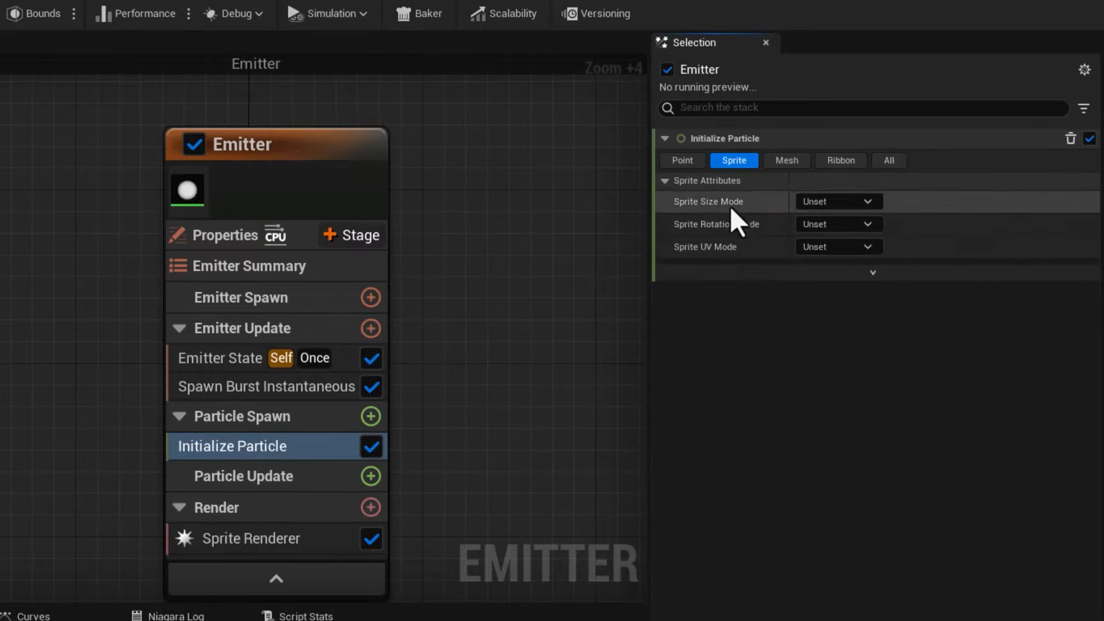
left_click(805, 205)
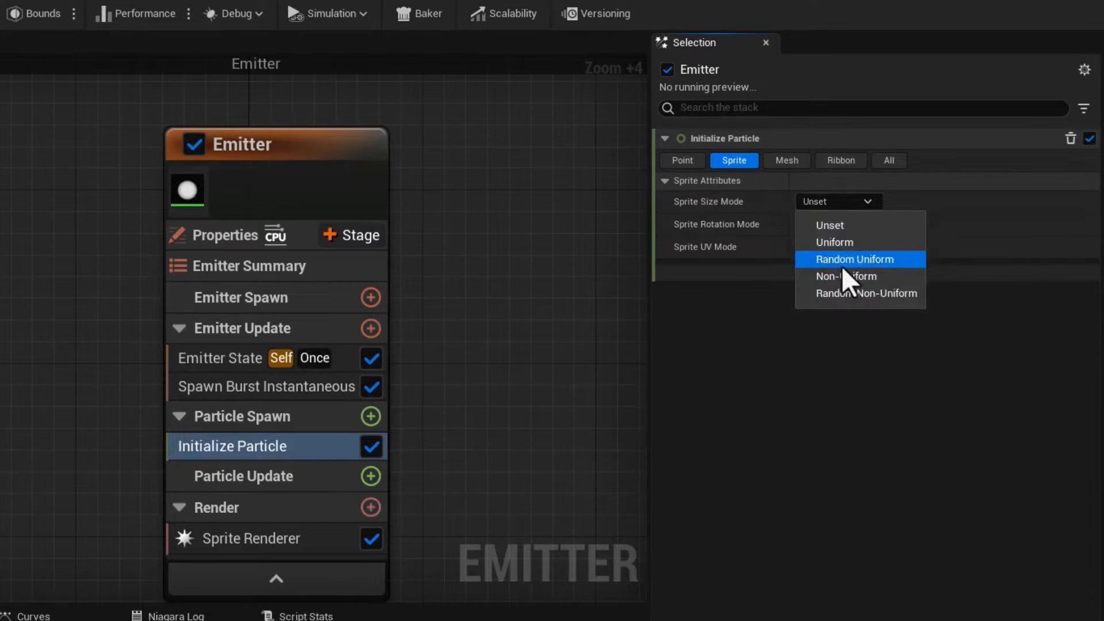
left_click(836, 244)
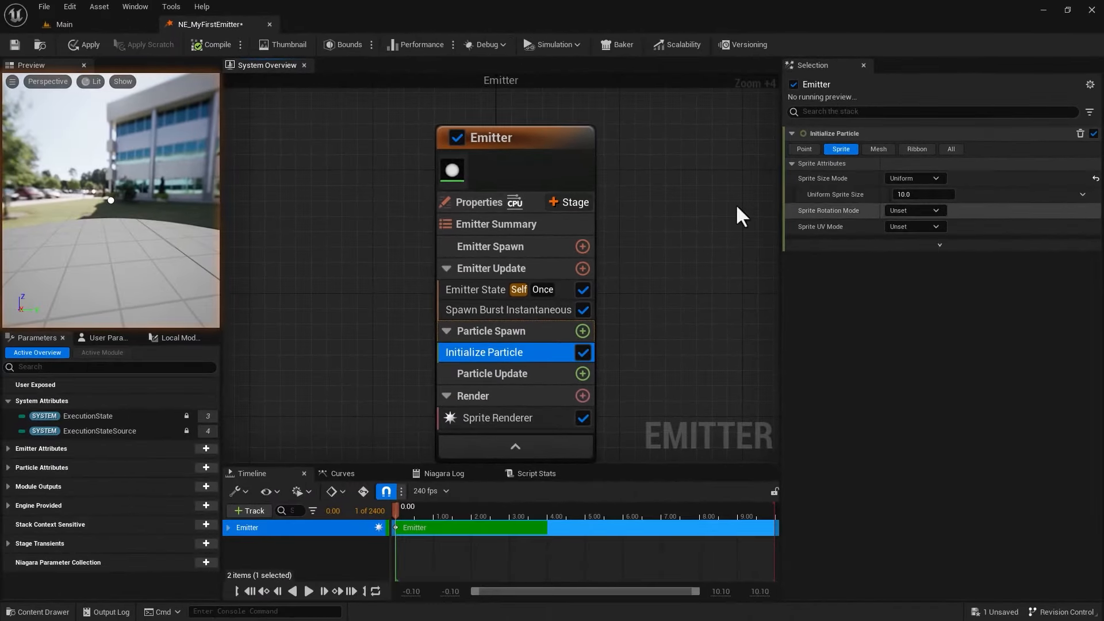
left_click(919, 197)
type("30")
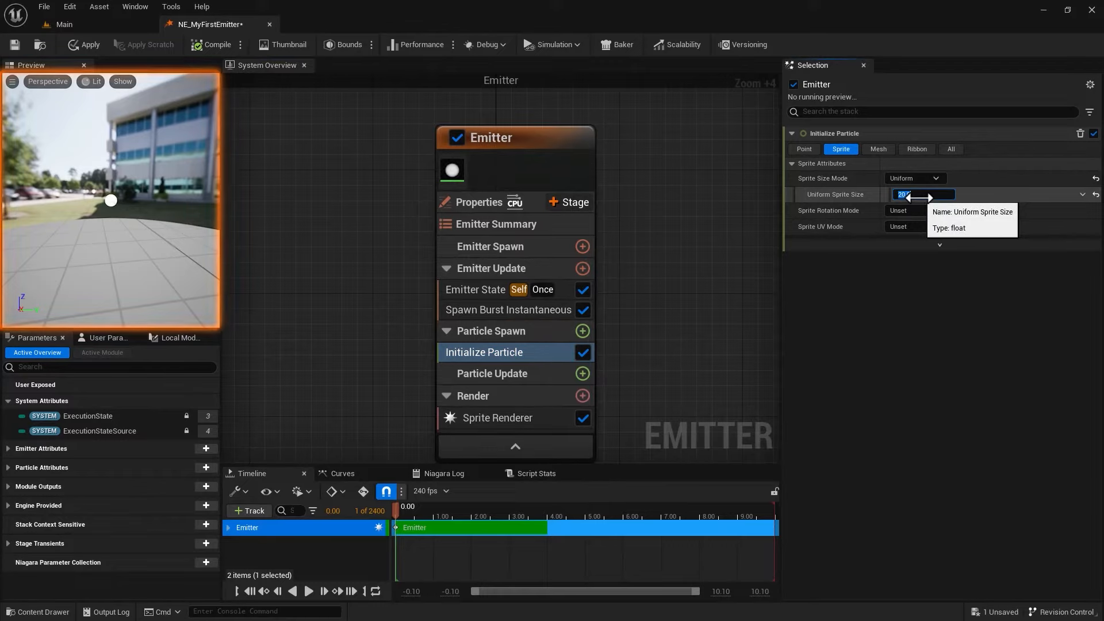
key("Return")
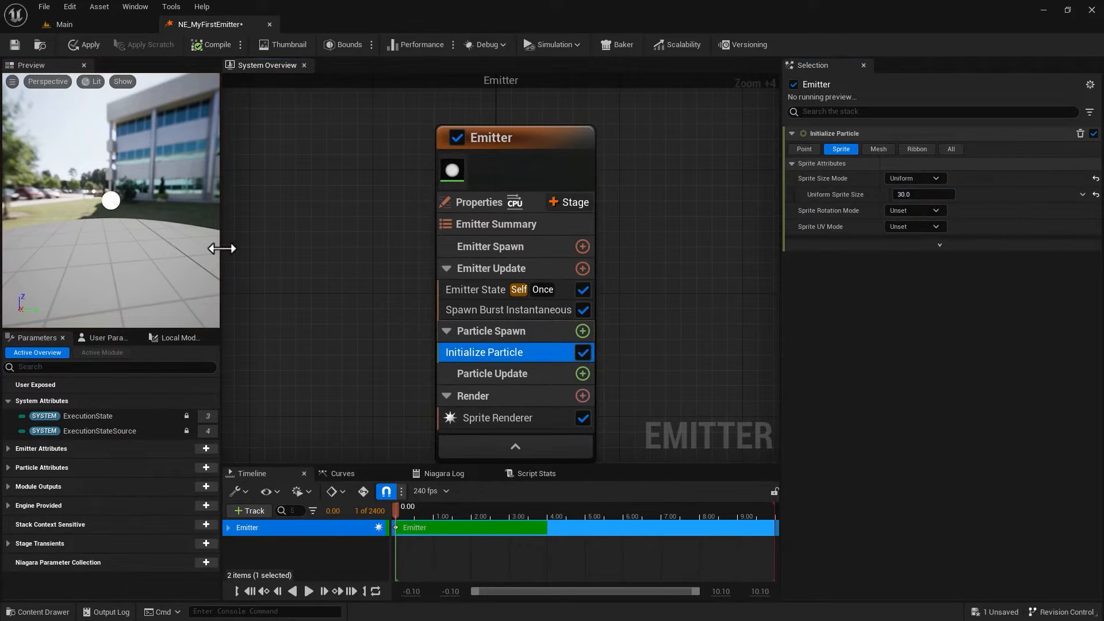
left_click_drag(150, 267, 247, 270)
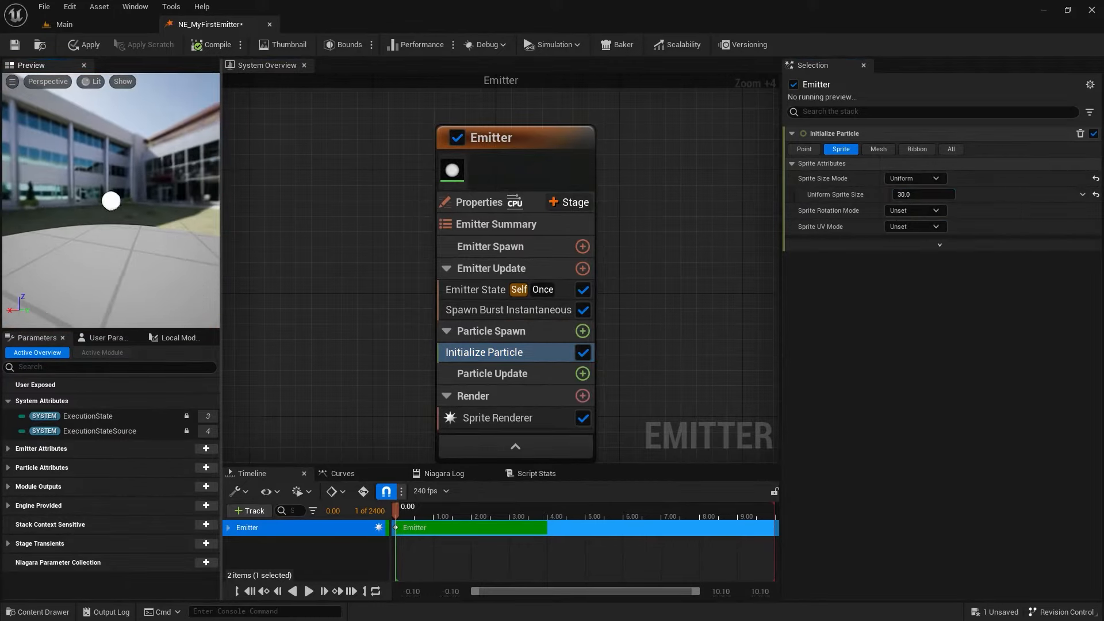
Set the Uniform Sprite Size to 60 and review the Sprite Rotation Mode options without changing the mode
left_click(907, 194)
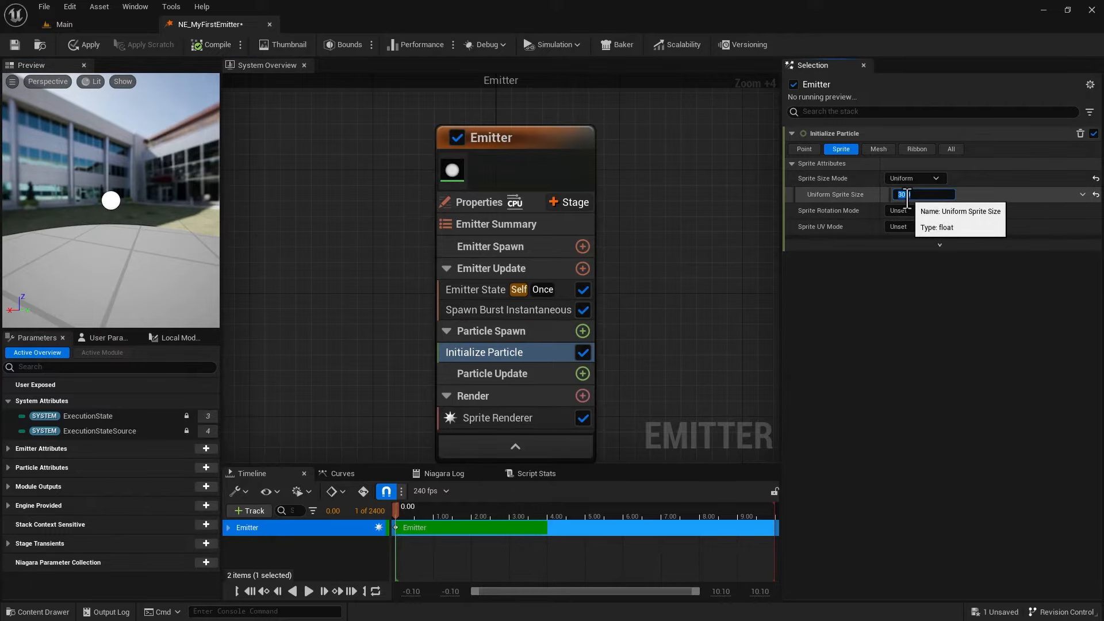
type("50")
key("Return")
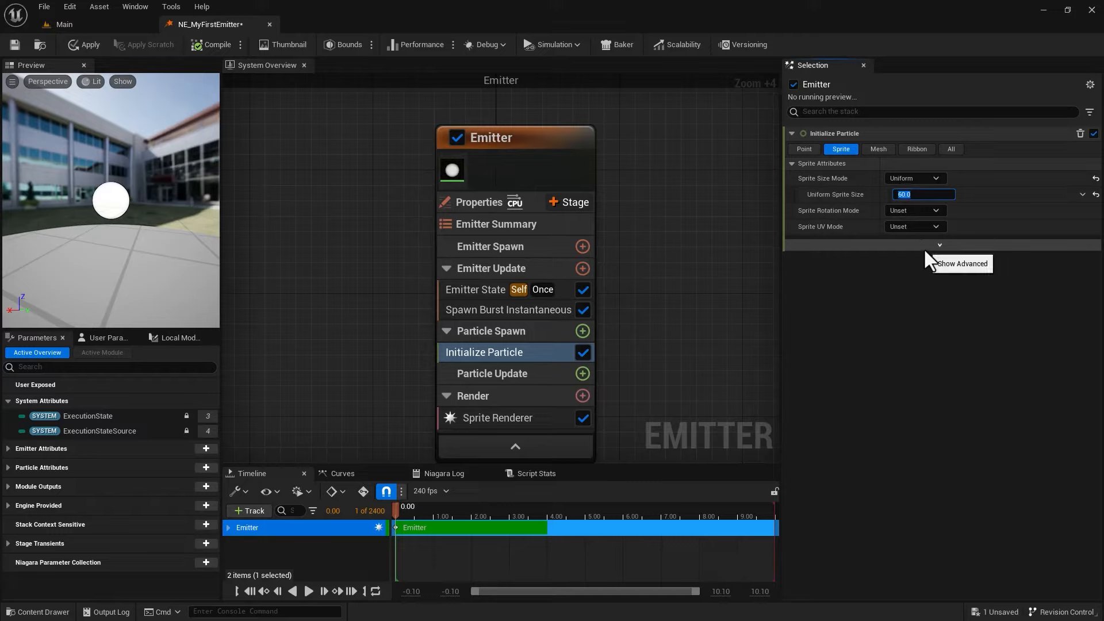
left_click(915, 213)
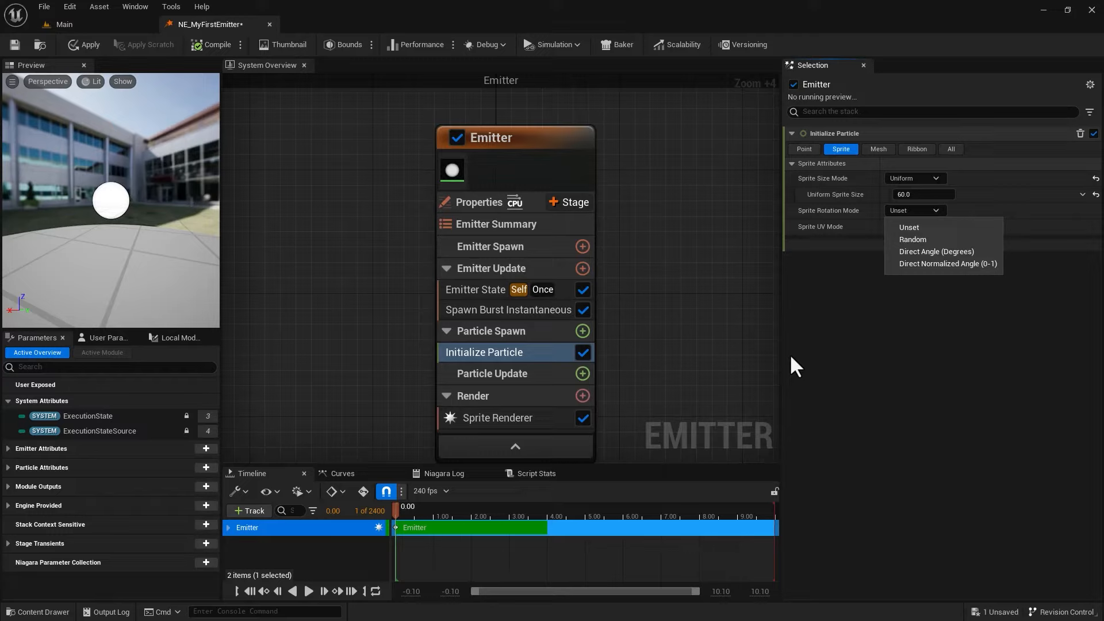
left_click(820, 287)
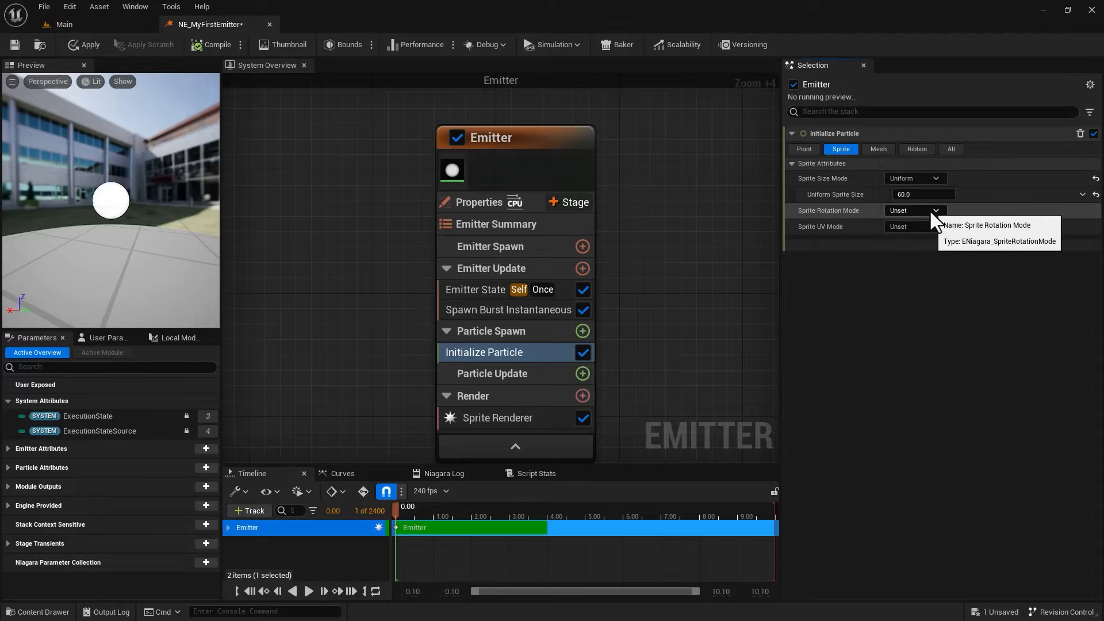
Set the particle Lifetime to 2 in Initialize Particle's point attributes
left_click(803, 150)
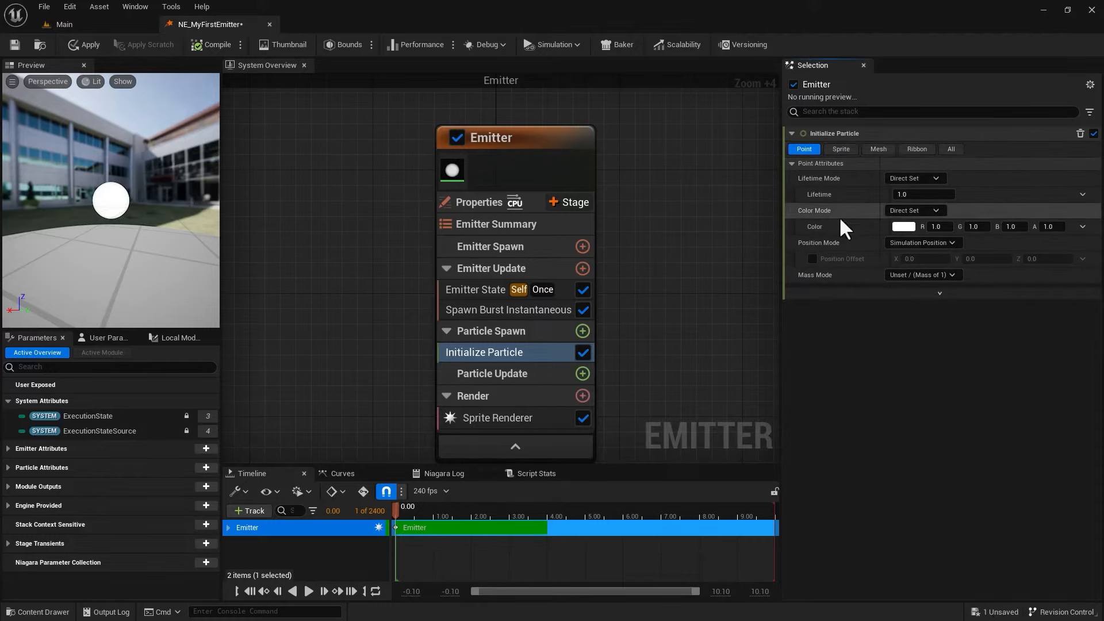
left_click(902, 196)
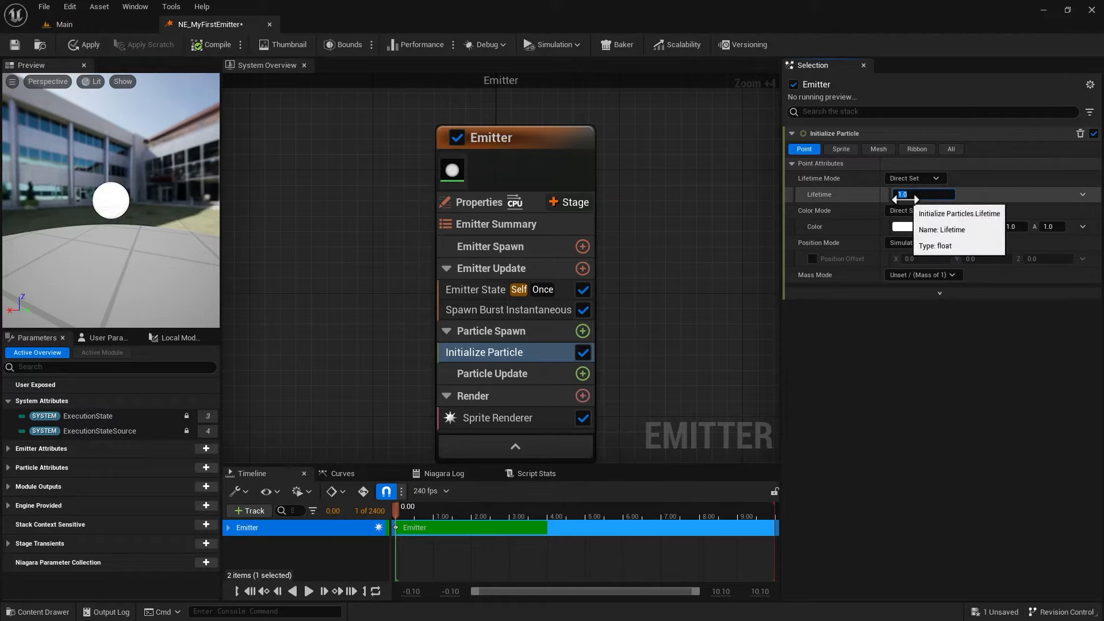
type("2")
key("Return")
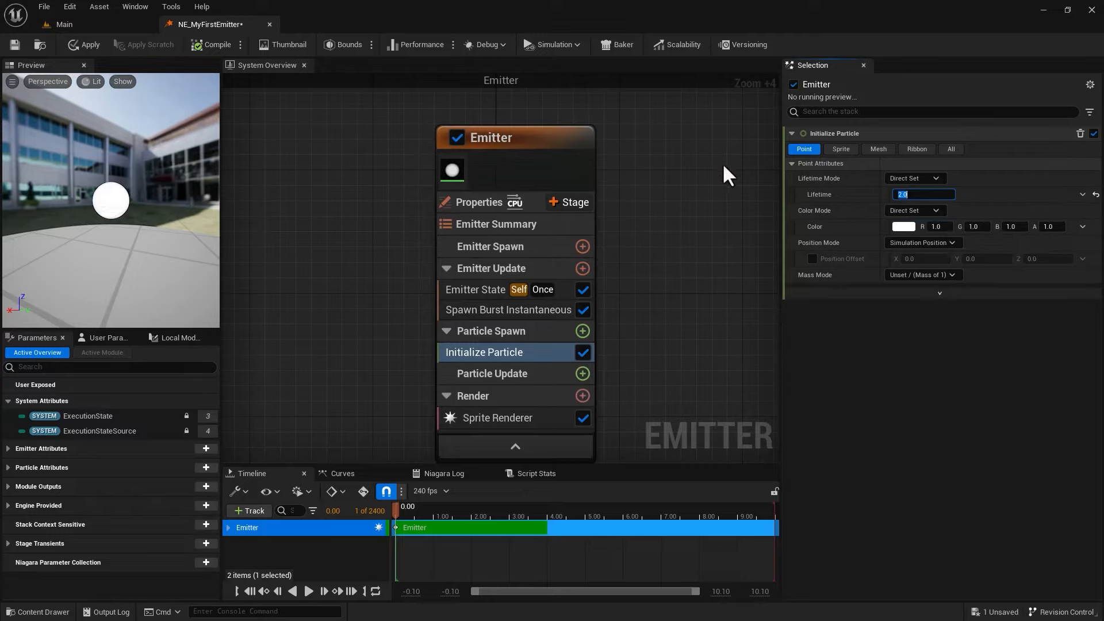
left_click(702, 309)
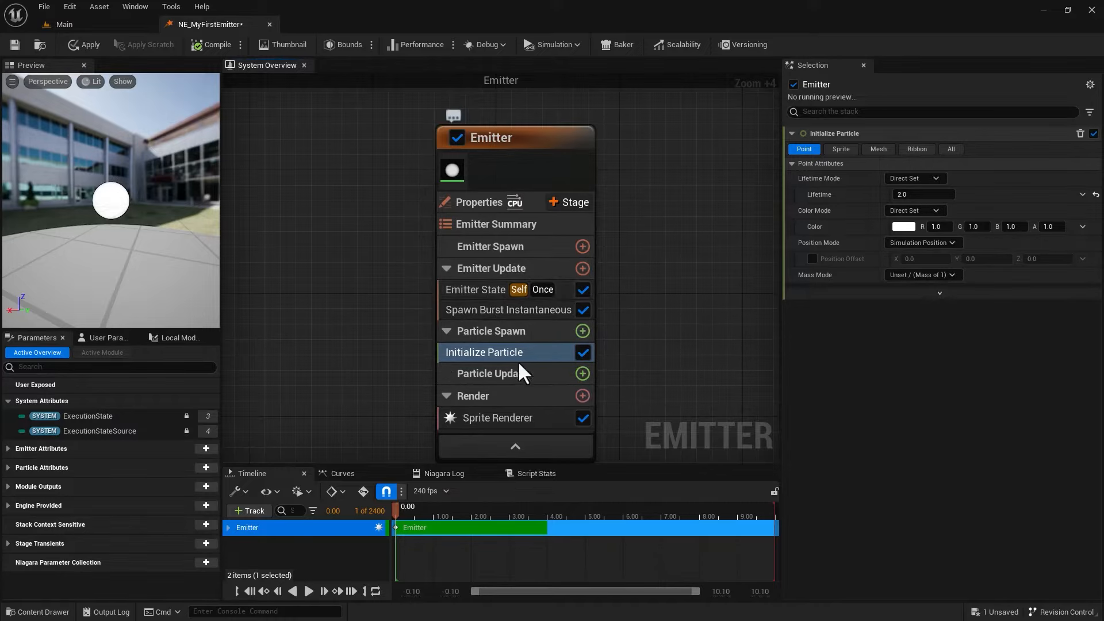
Add a Particle State module to the Particle Update stage and widen the property name column to read its full option name
left_click(582, 374)
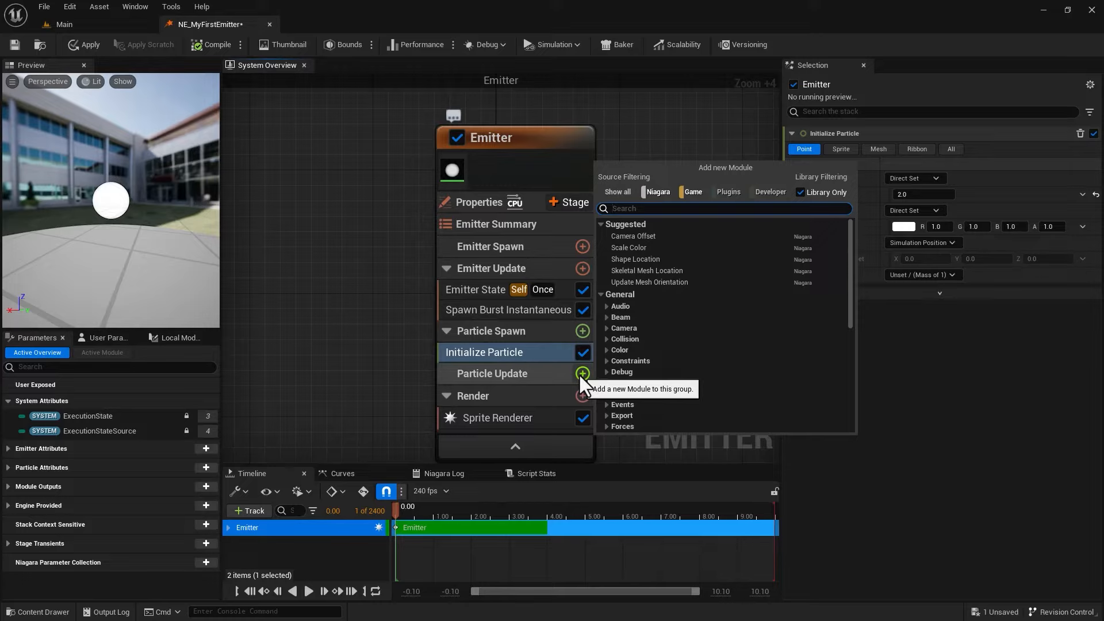
type("state")
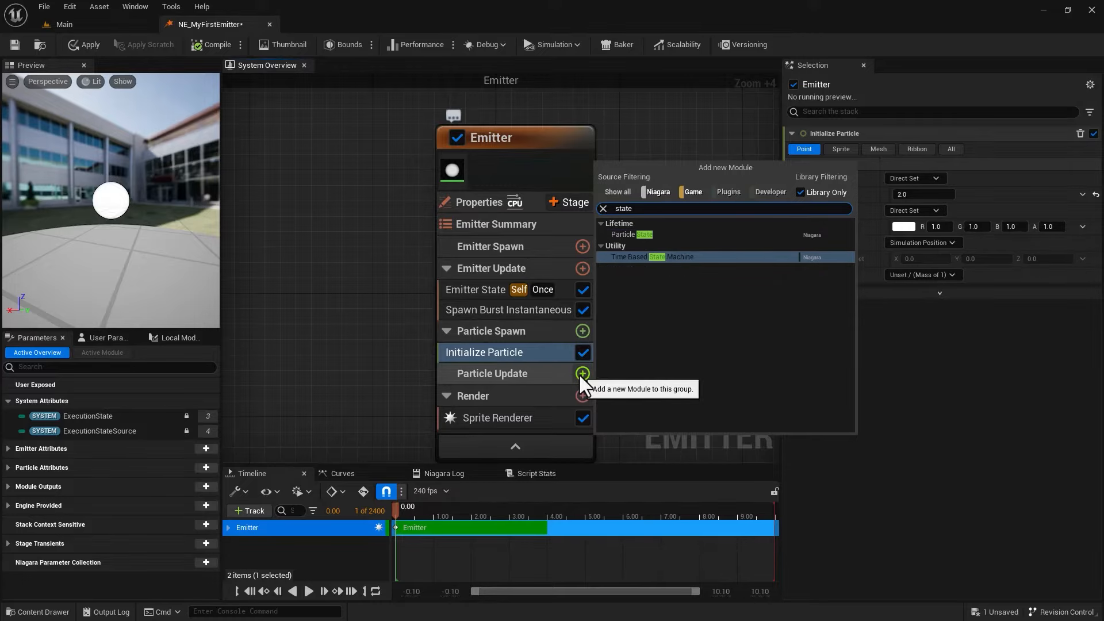
left_click(630, 236)
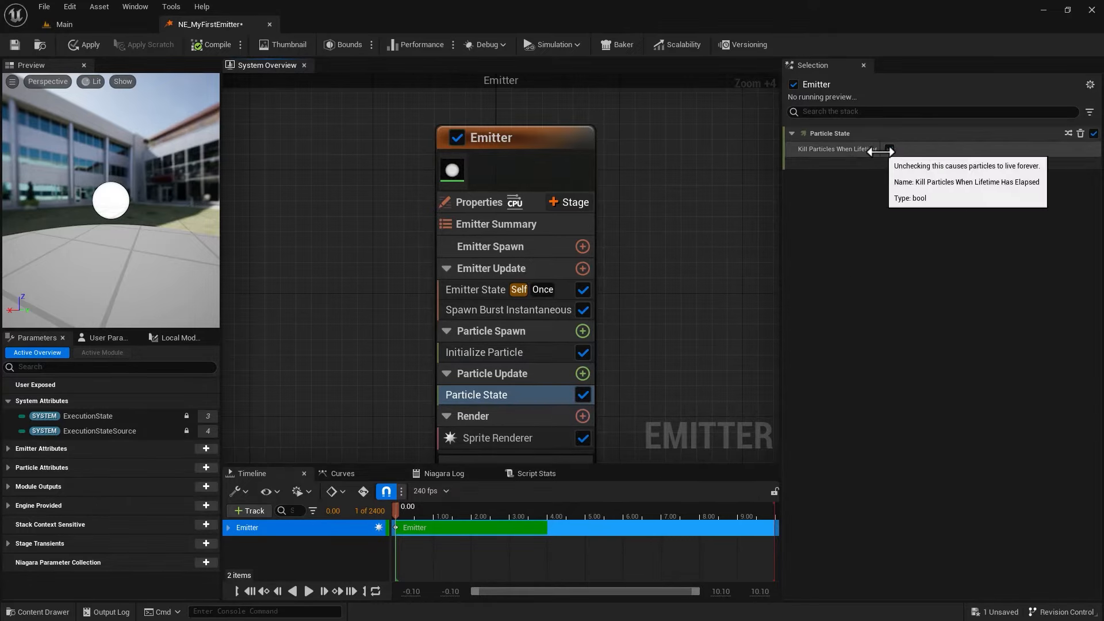
left_click_drag(886, 149, 932, 151)
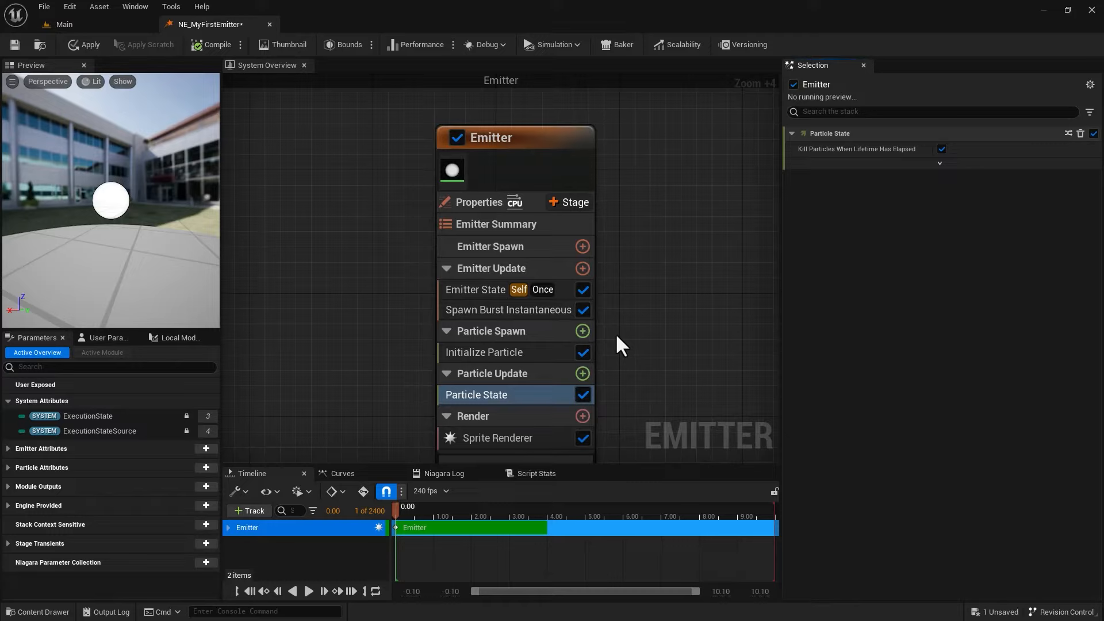
Add a Scale Color module to the Particle Update stage
left_click(582, 373)
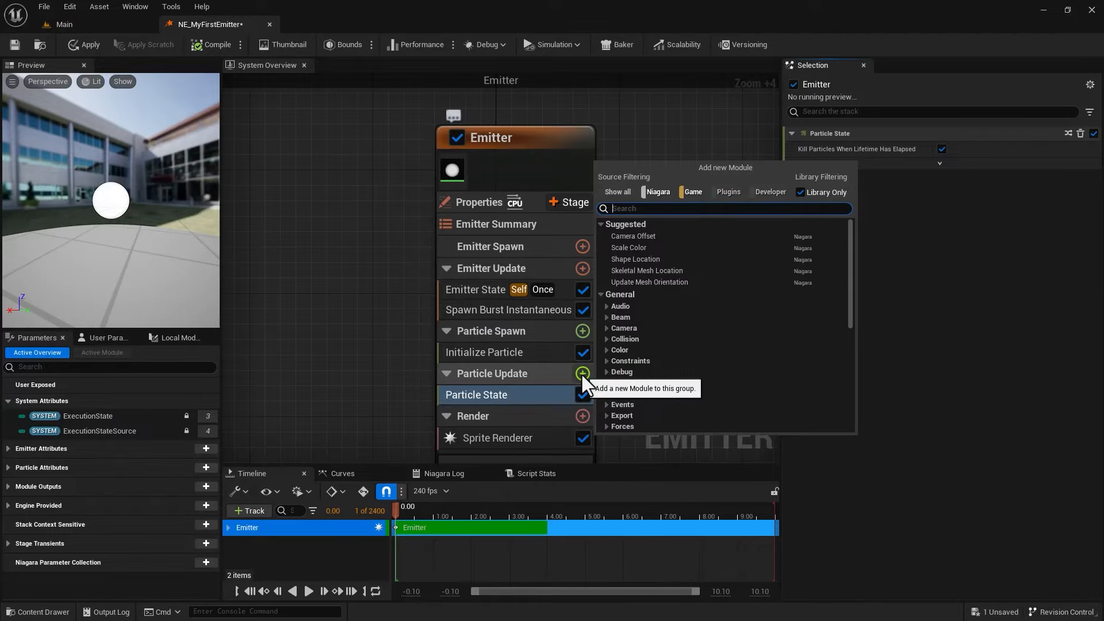
type("scale")
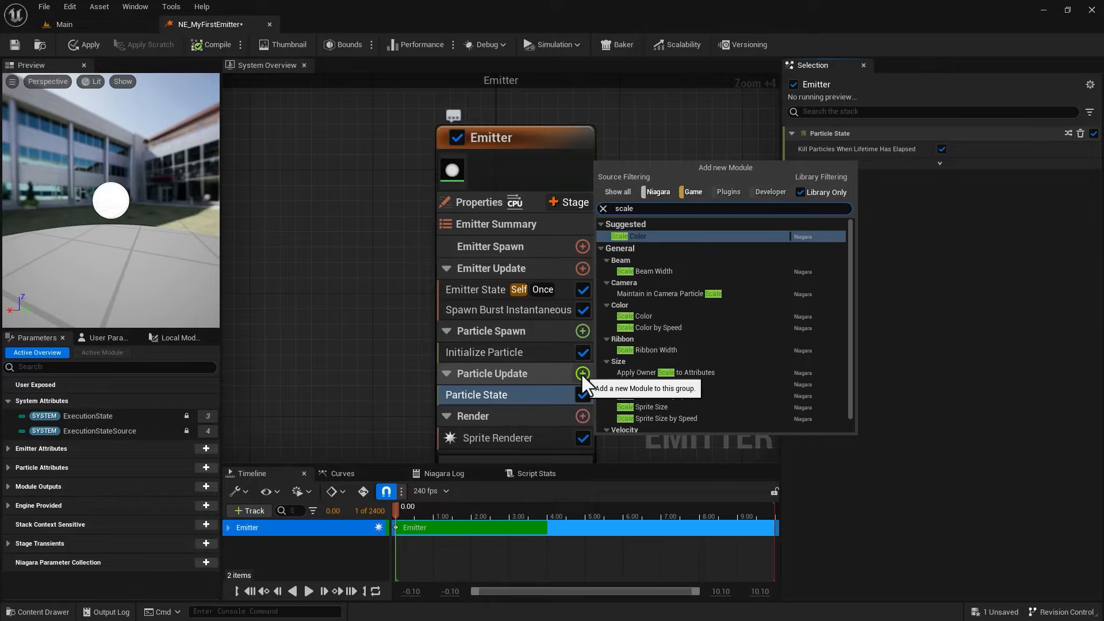
left_click(620, 236)
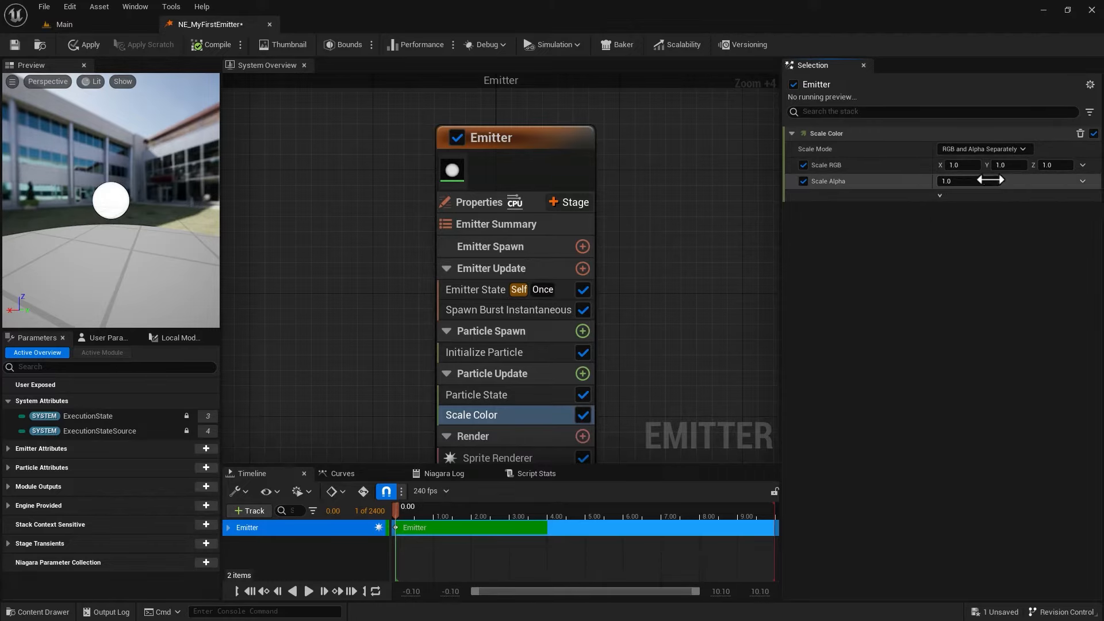
Try Scale Alpha values of 0.5, 0.1 and 0.01 in the Scale Color module, and reset Scale Alpha to its default
left_click(967, 181)
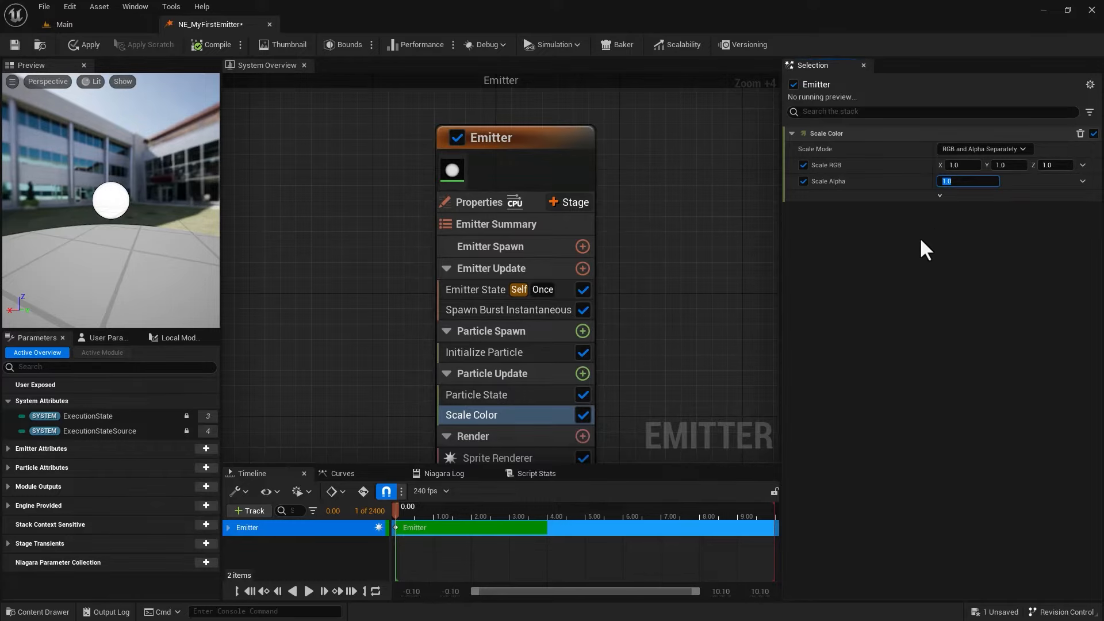
type("0.5")
key("Return")
type("0.1")
key("Return")
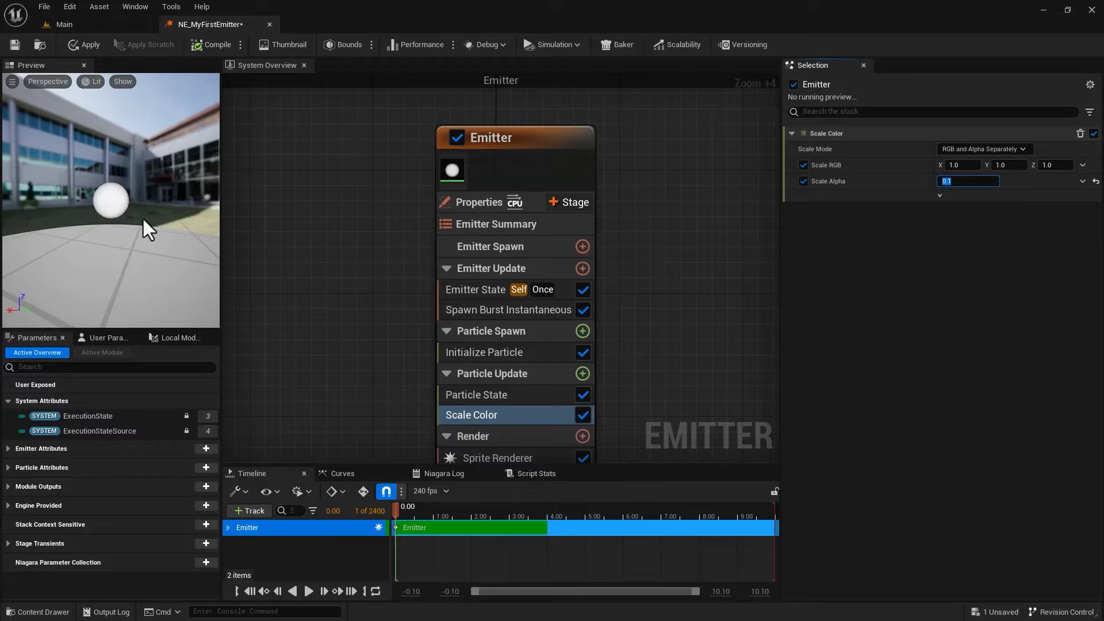
type("0.01")
key("Return")
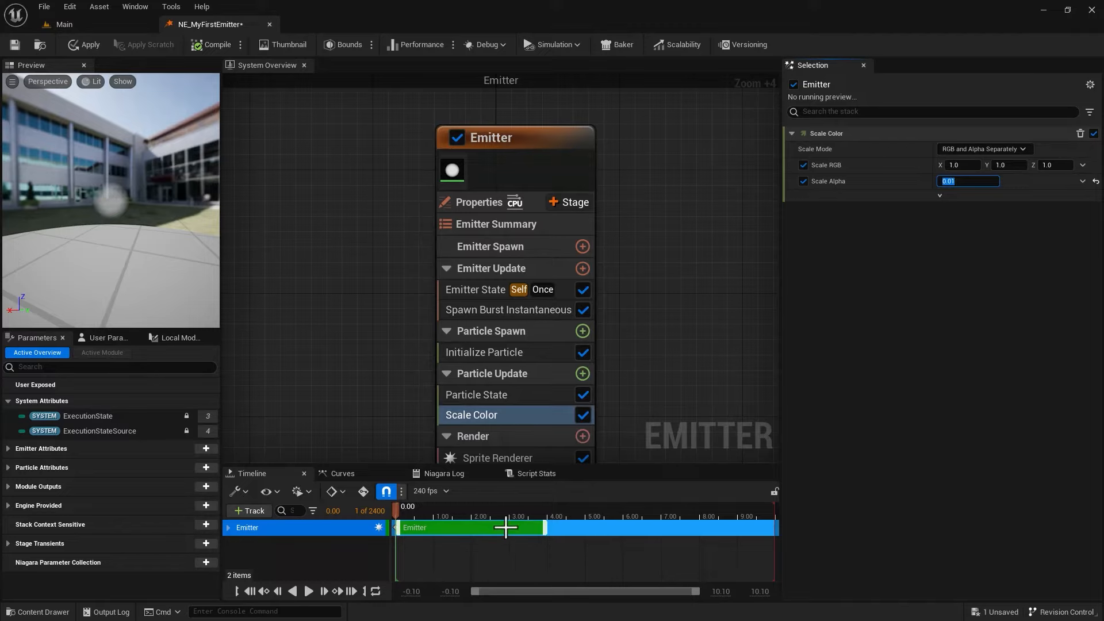
left_click(1096, 181)
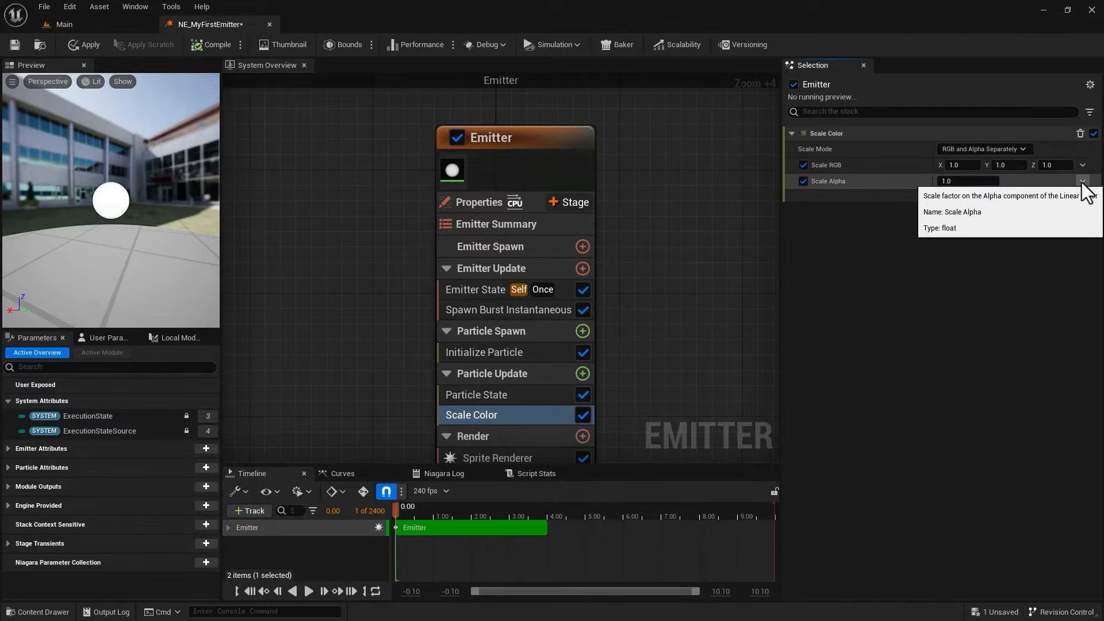
Drive Scale Alpha with a Float from Curve input and scrub the timeline to 0.97 to preview the fade
left_click(1083, 182)
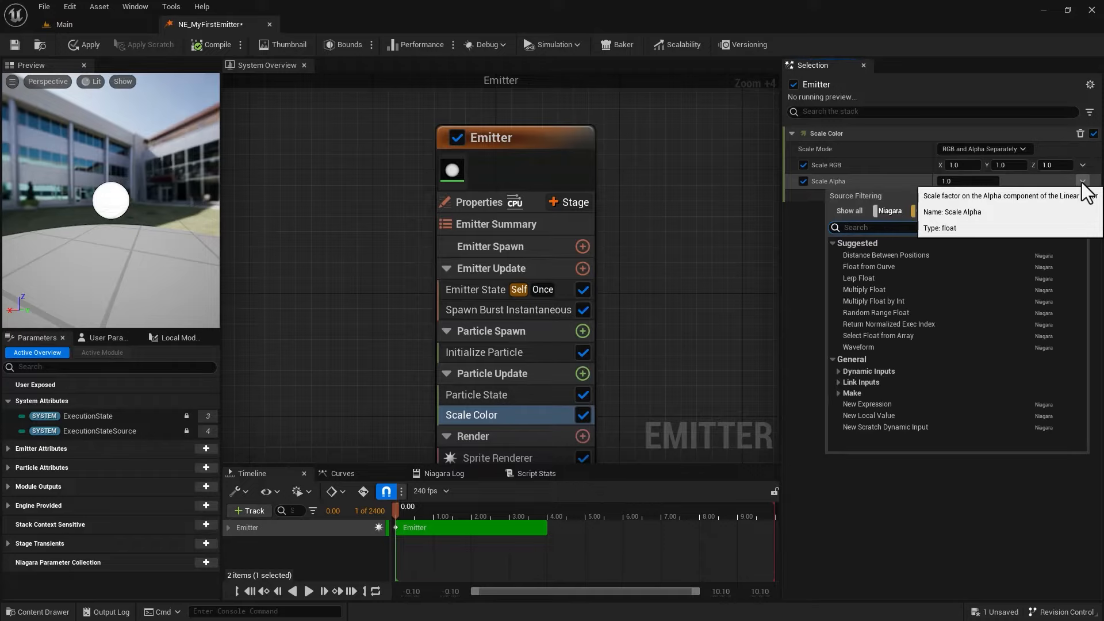
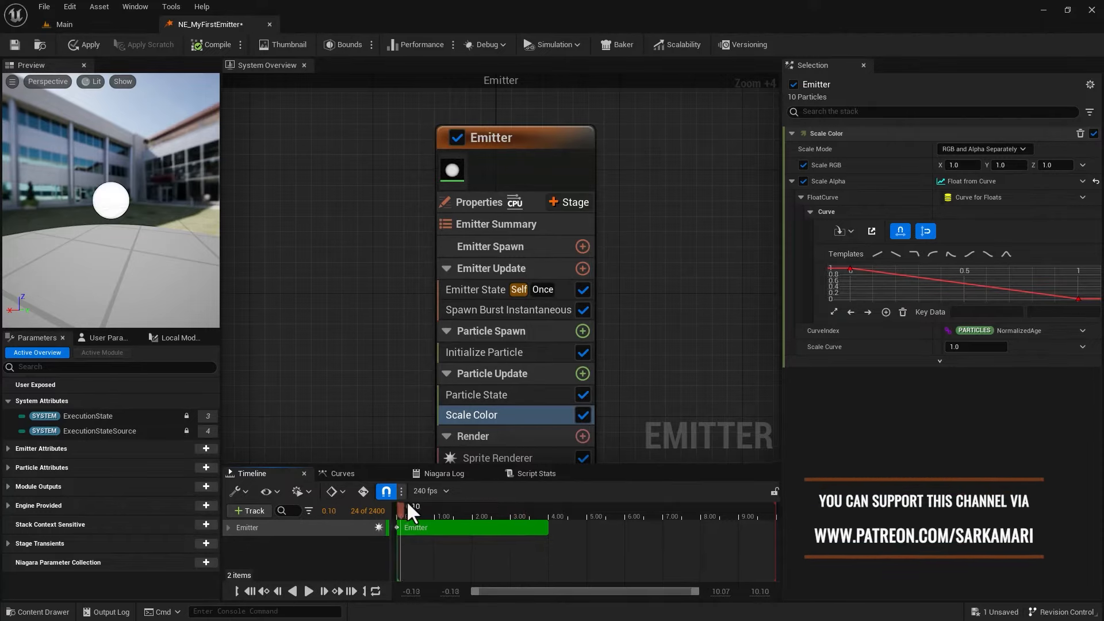
left_click_drag(408, 499, 442, 502)
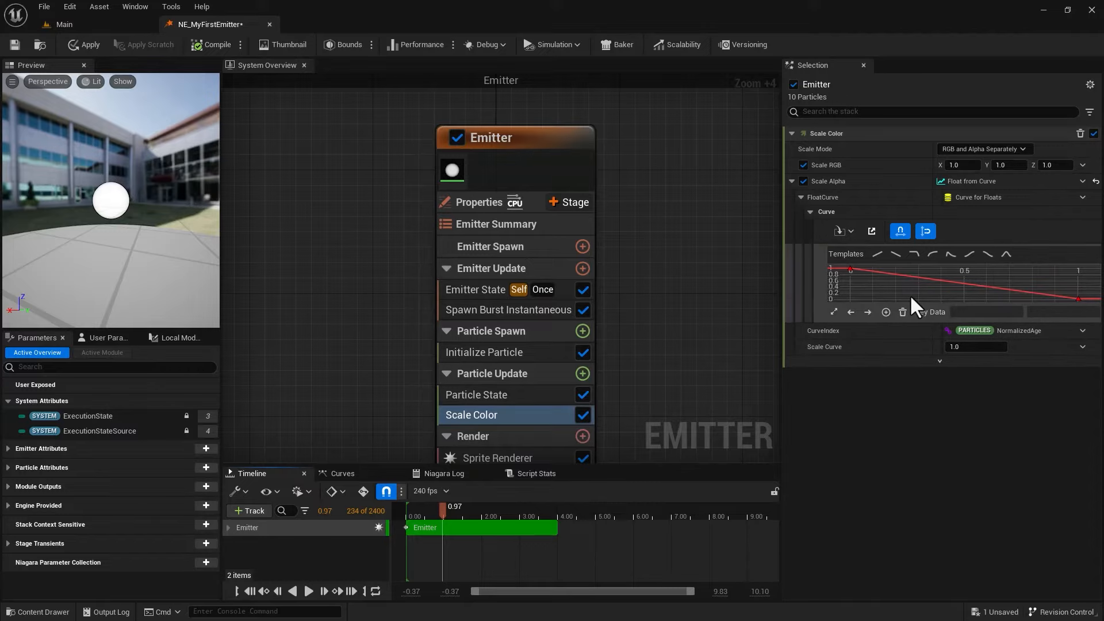
Open the Scale Alpha curve in the curve editor, fit it to view, and try docking the editor elsewhere before regrouping it with the timeline
left_click(871, 231)
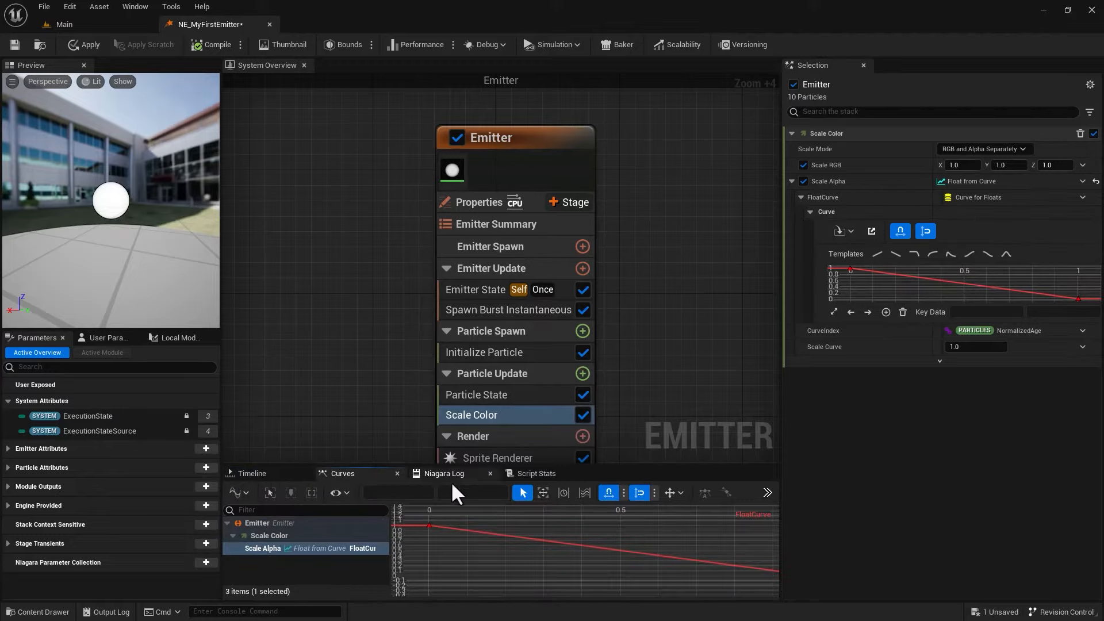
key("f")
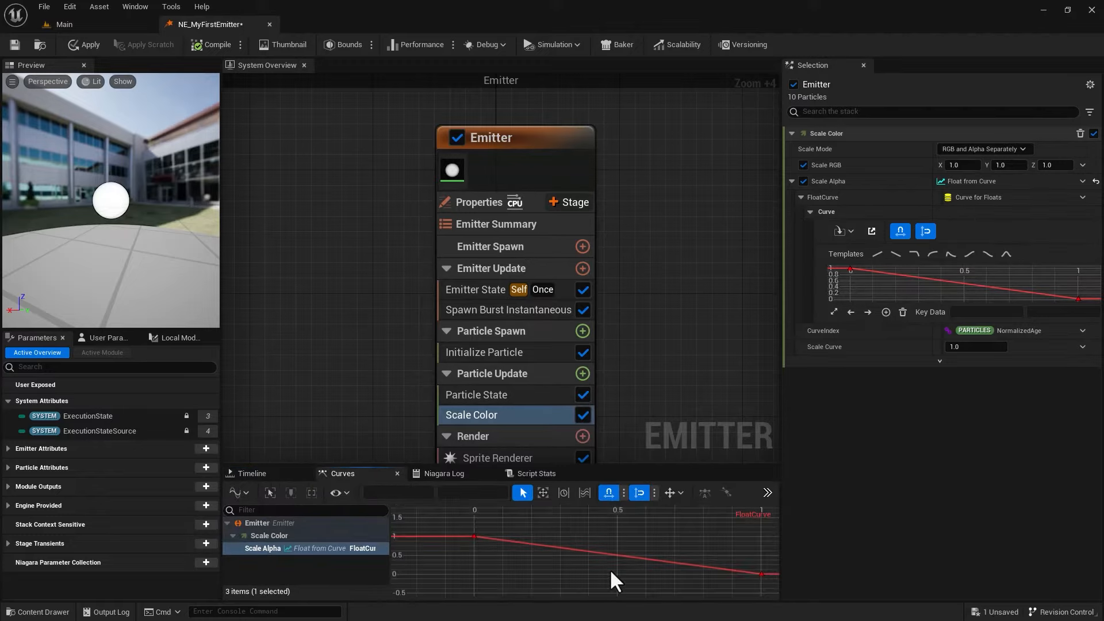
middle_click(371, 471)
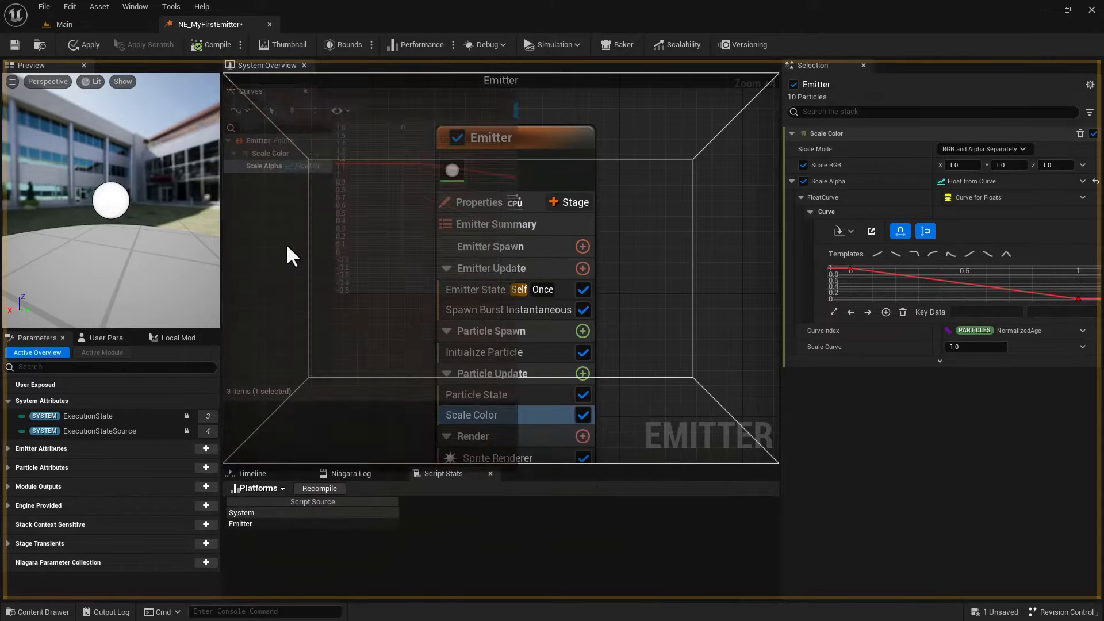
left_click_drag(257, 388, 505, 253)
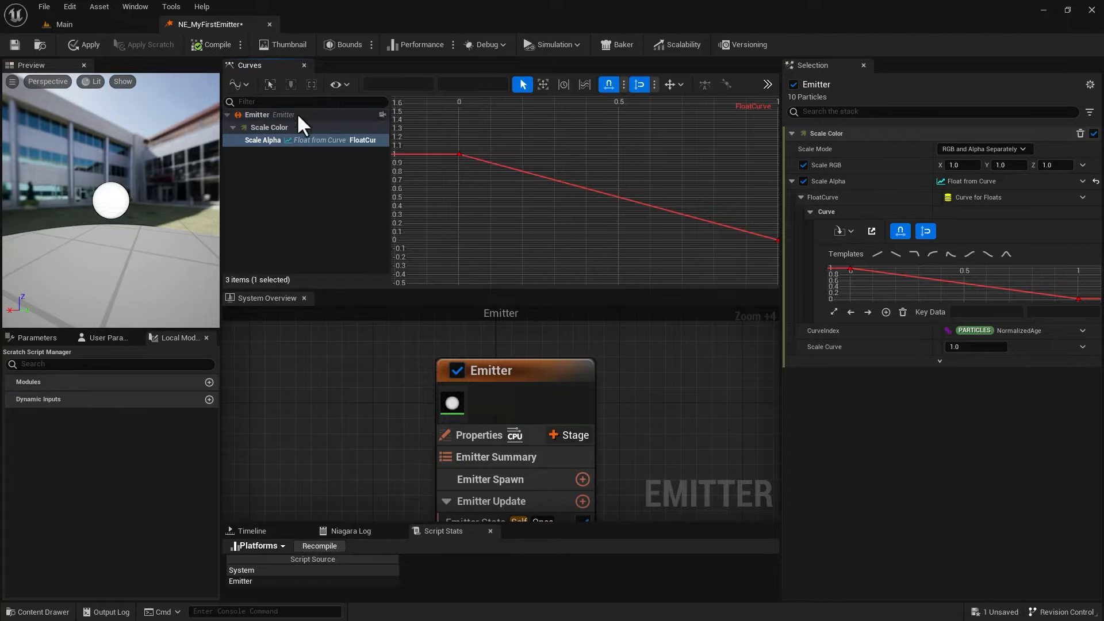
left_click_drag(266, 66, 338, 483)
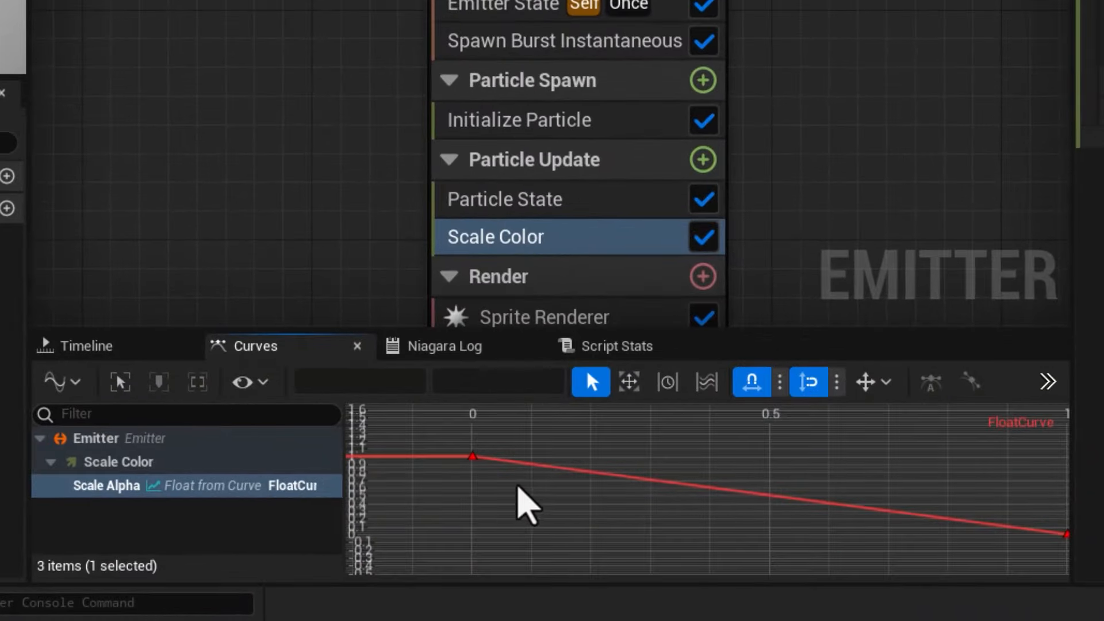
Add keys to the Scale Alpha curve at times 0.3, 0.5, 0.7 and 0.8, raising them to bend the fade-out
middle_click_drag(625, 478, 655, 473)
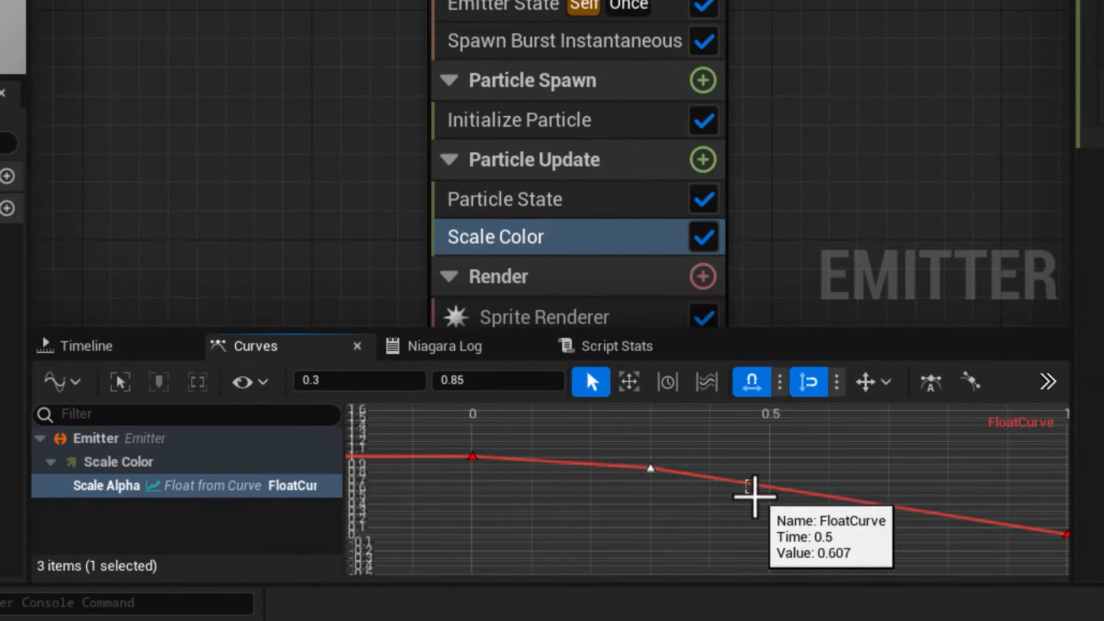
left_click(754, 486)
left_click(754, 471)
middle_click_drag(754, 486, 772, 474)
middle_click_drag(879, 497, 883, 485)
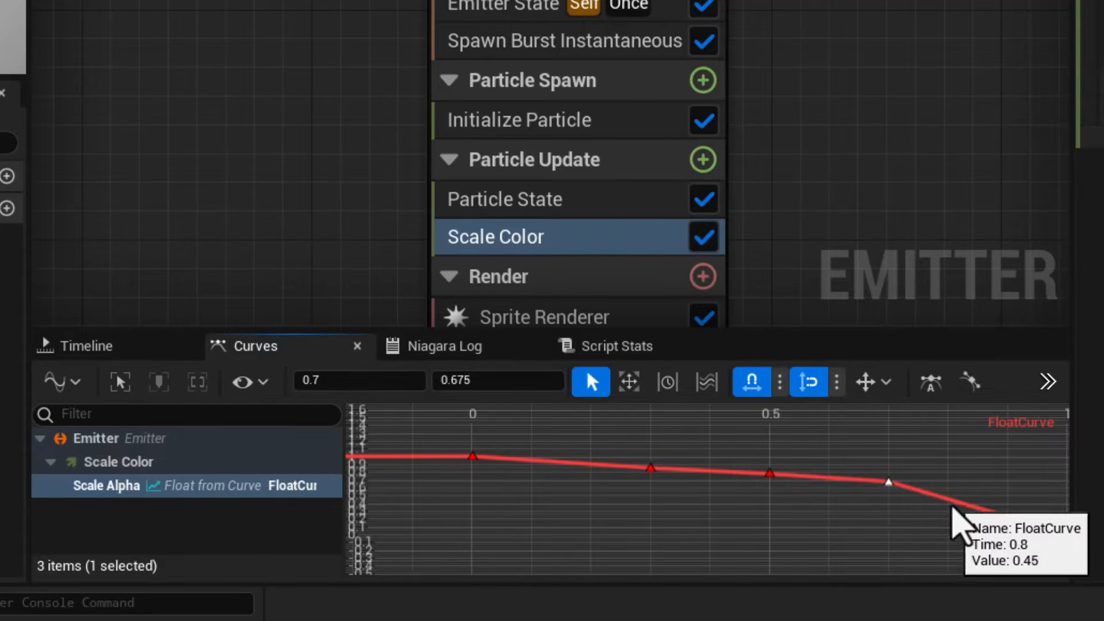
middle_click_drag(956, 508, 991, 496)
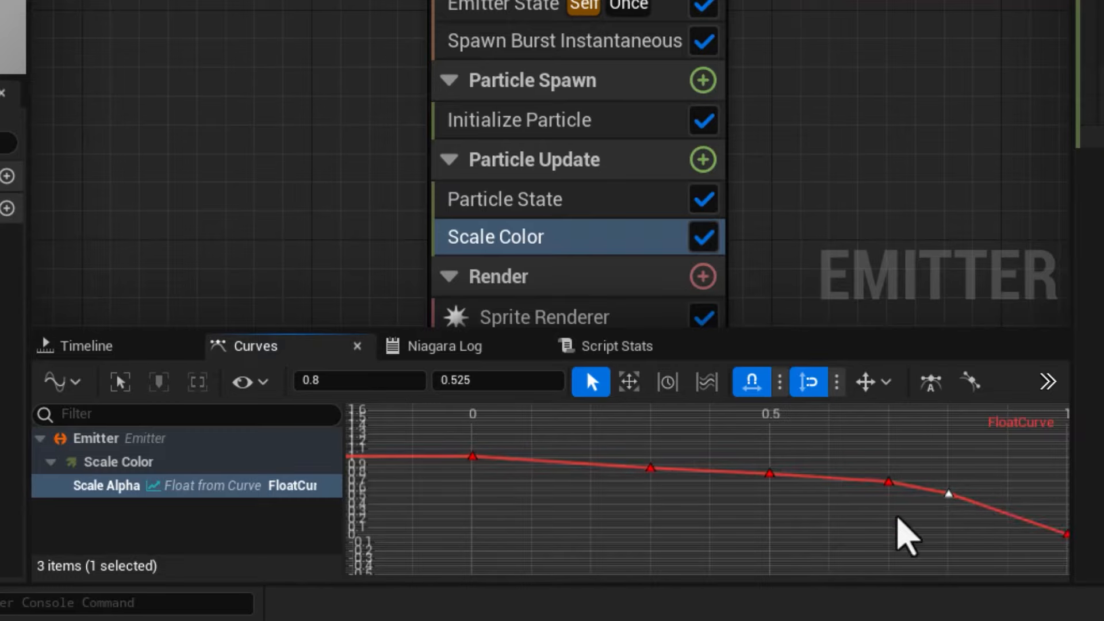
Undo all the keys added between the start and end of the Scale Alpha curve
key("ctrl+z")
key("ctrl+z")
key("ctrl+z")
key("ctrl+z")
key("ctrl+z")
key("ctrl+z")
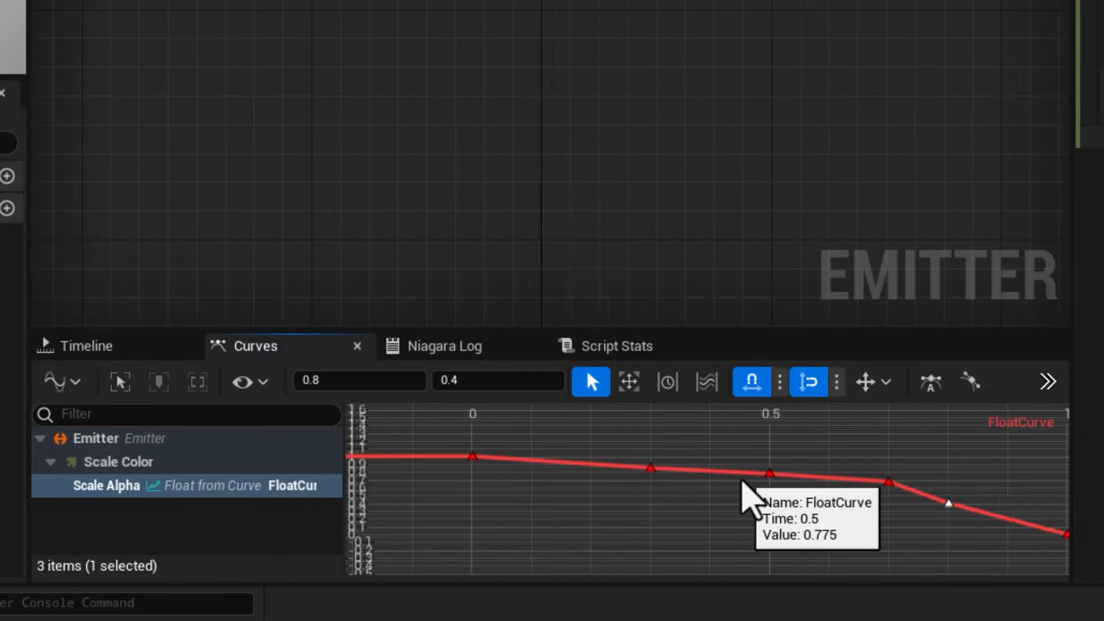
key("ctrl+z")
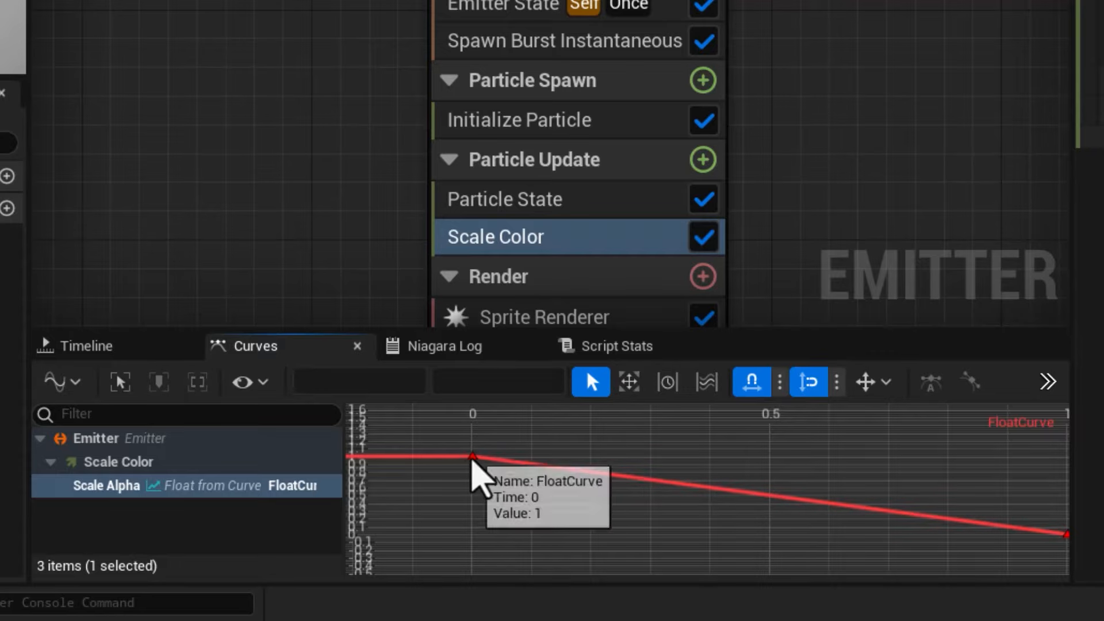
Set the Scale Alpha curve's first key to Auto interpolation, try raising its tangent handle, and undo the tangent change
left_click(472, 458)
right_click(473, 463)
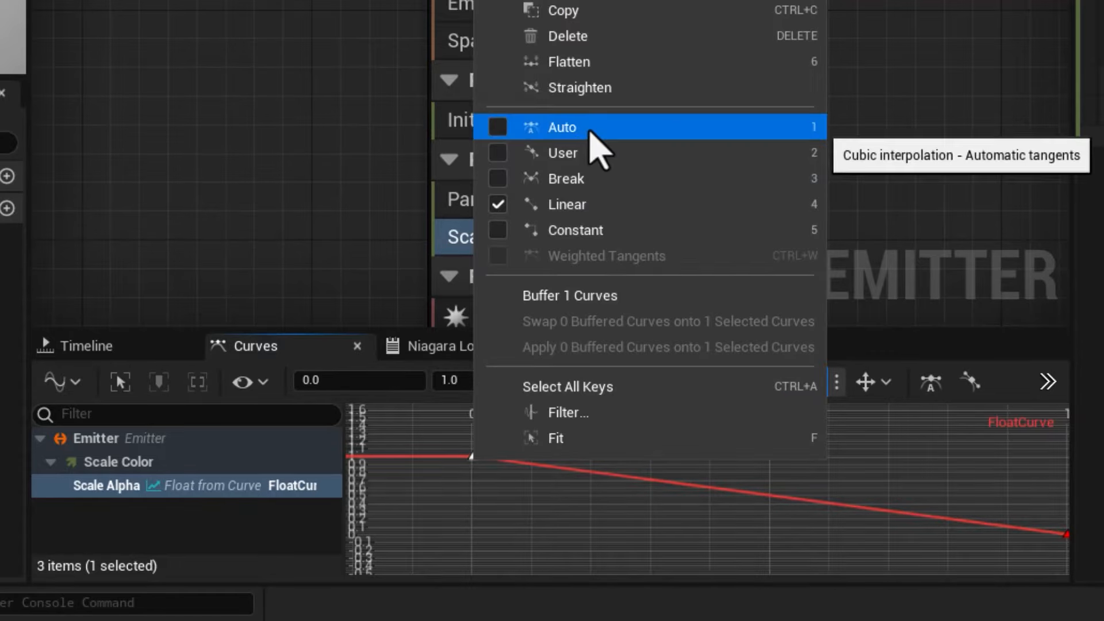
left_click(473, 495)
left_click_drag(450, 444, 514, 504)
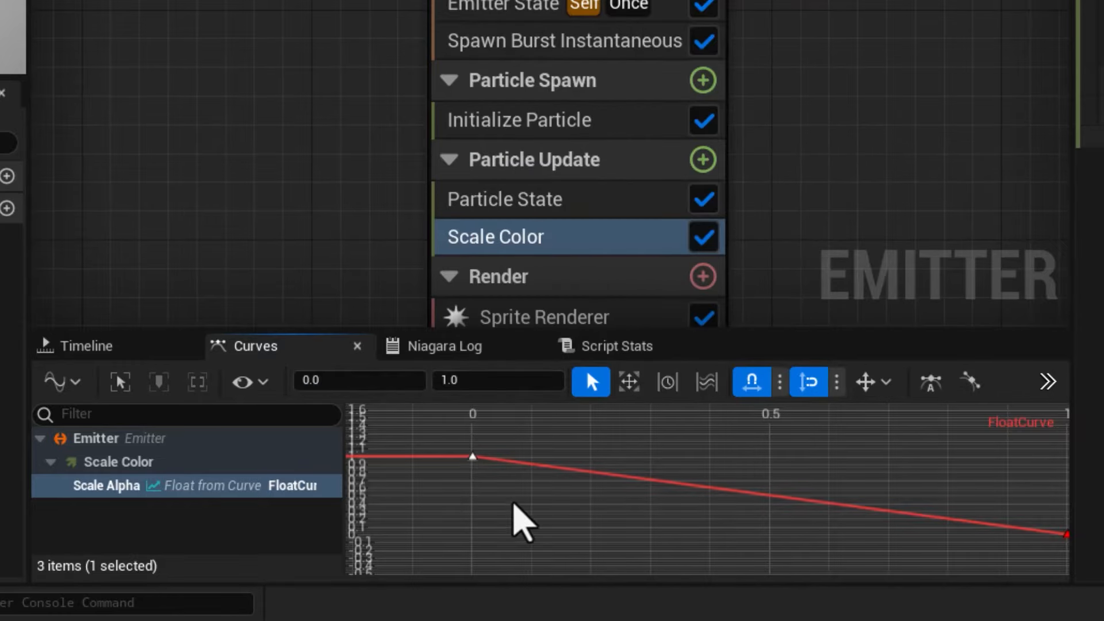
key("1")
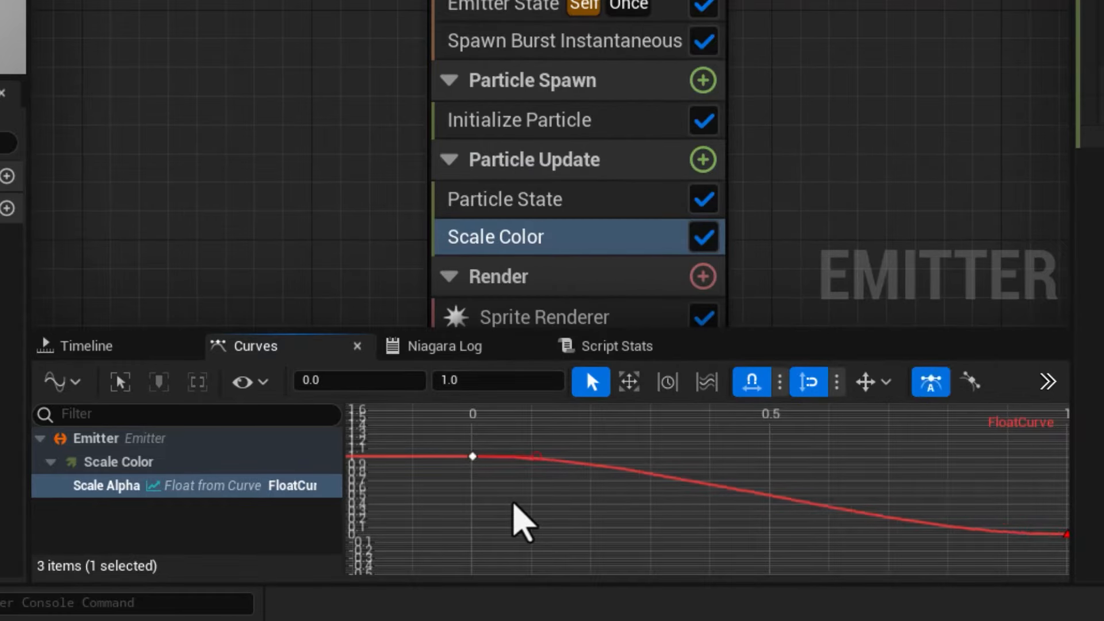
left_click_drag(535, 458, 558, 448)
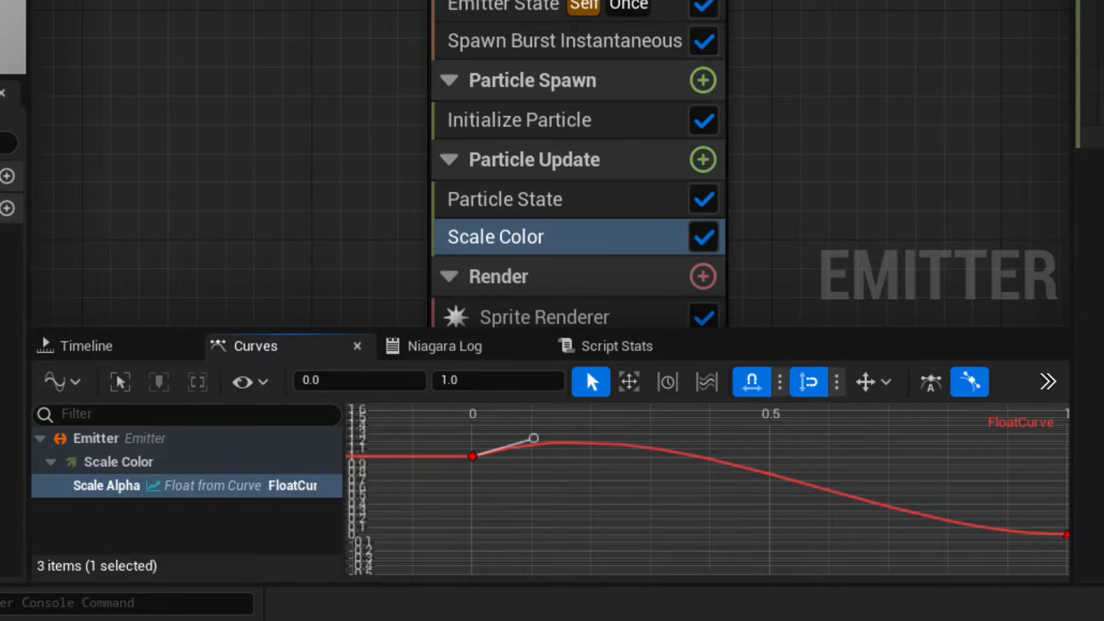
key("ctrl+z")
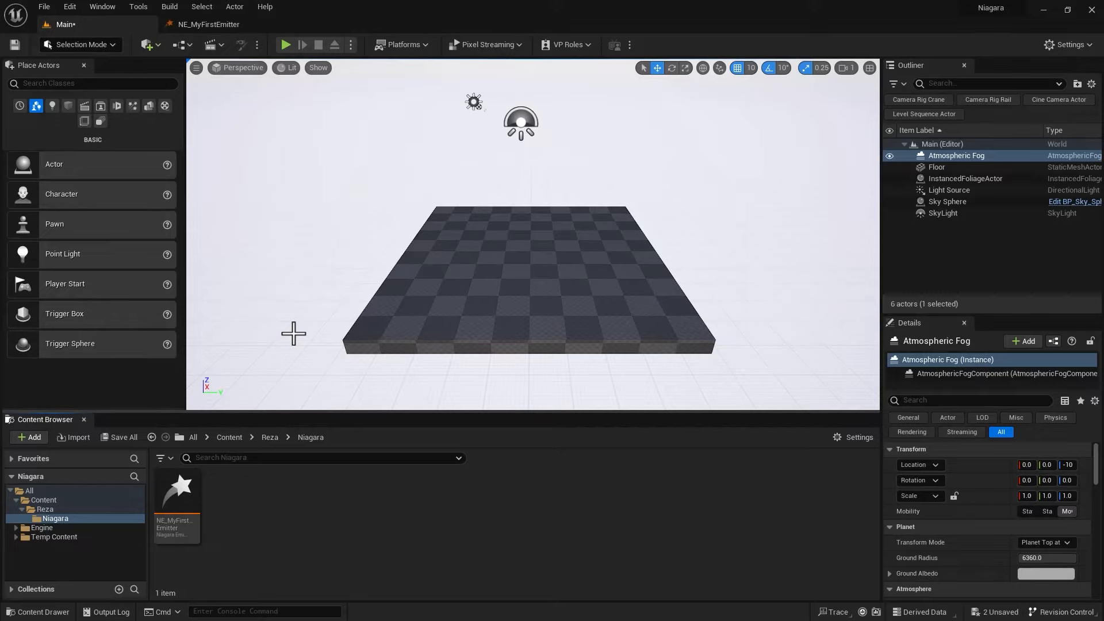
Try to place the NE_MyFirstEmitter asset directly in the Main level
left_click(176, 491)
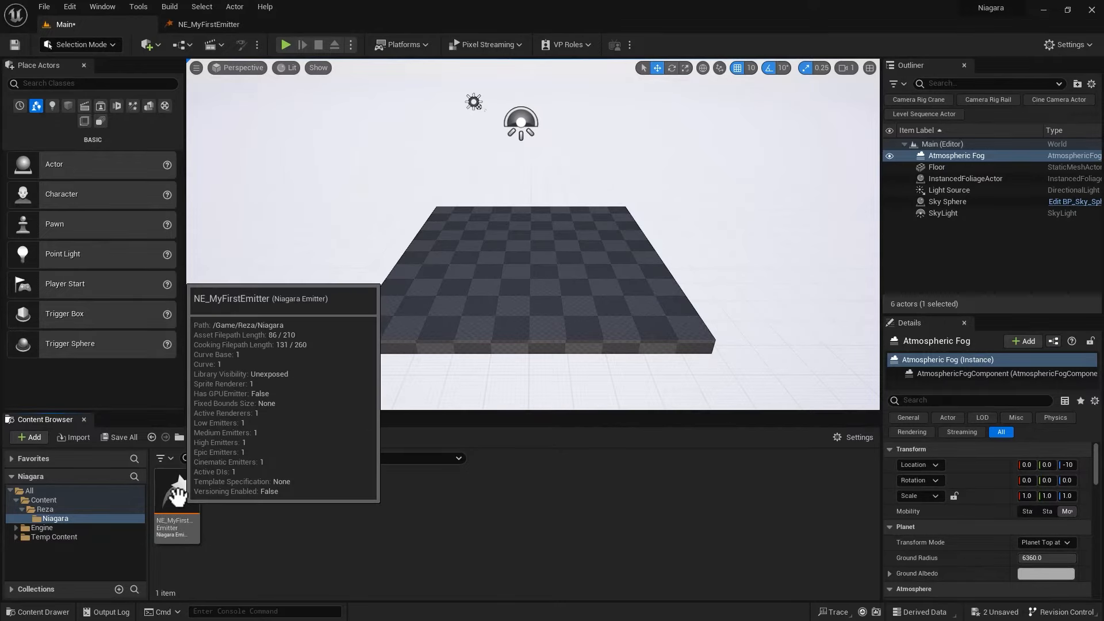
left_click_drag(176, 492, 522, 272)
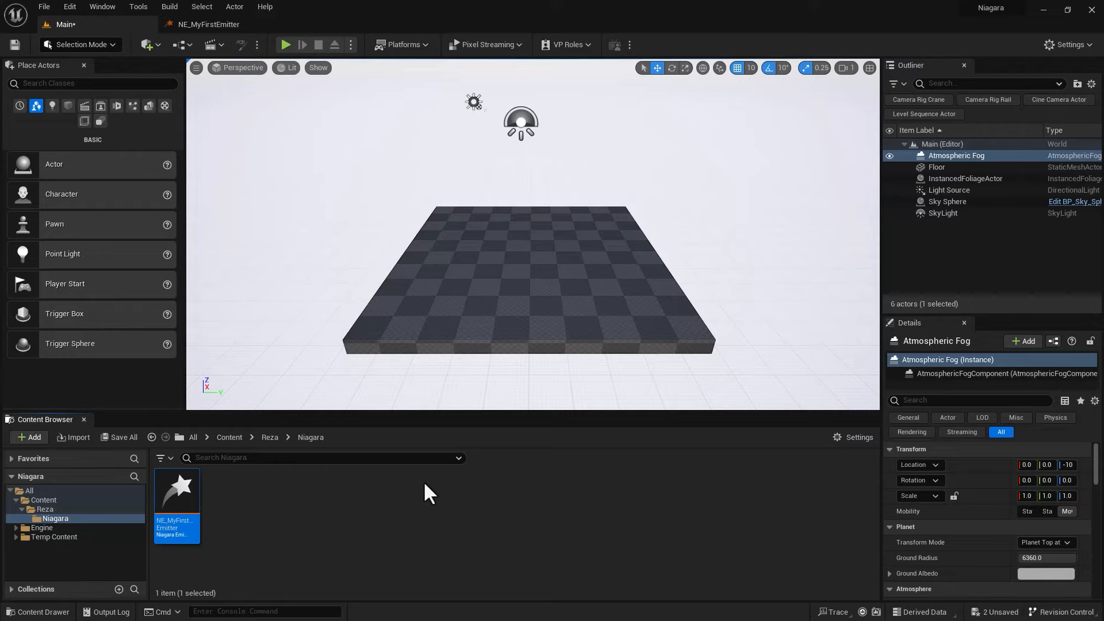
Create a Niagara System in the Niagara folder from selected emitters, adding the Simple Sprite Burst template as its emitter
right_click(357, 512)
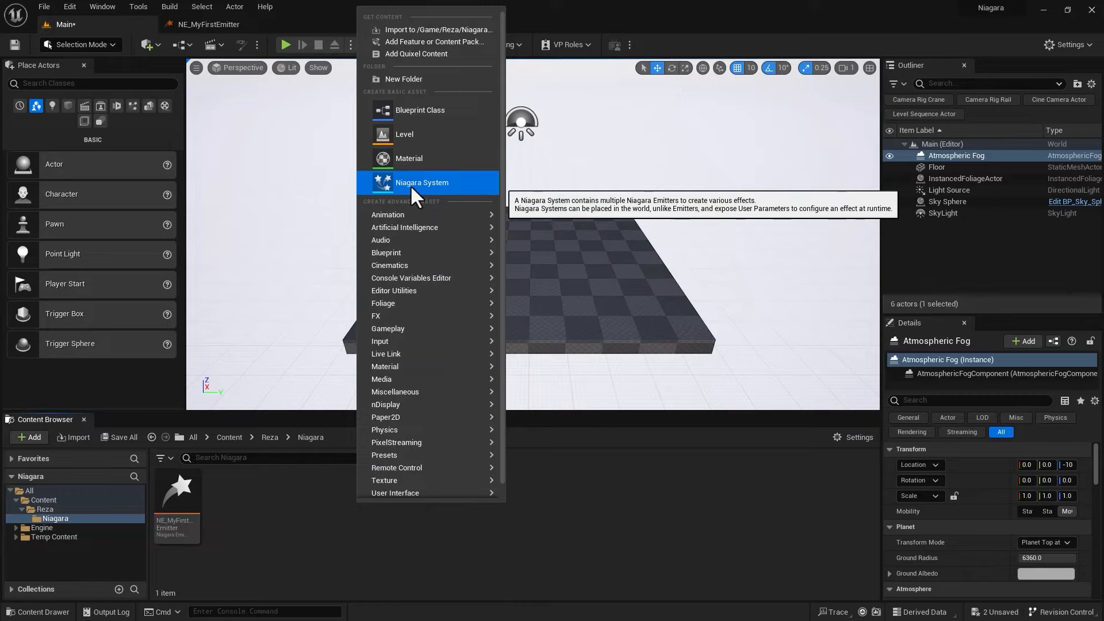
mouse_move(418, 313)
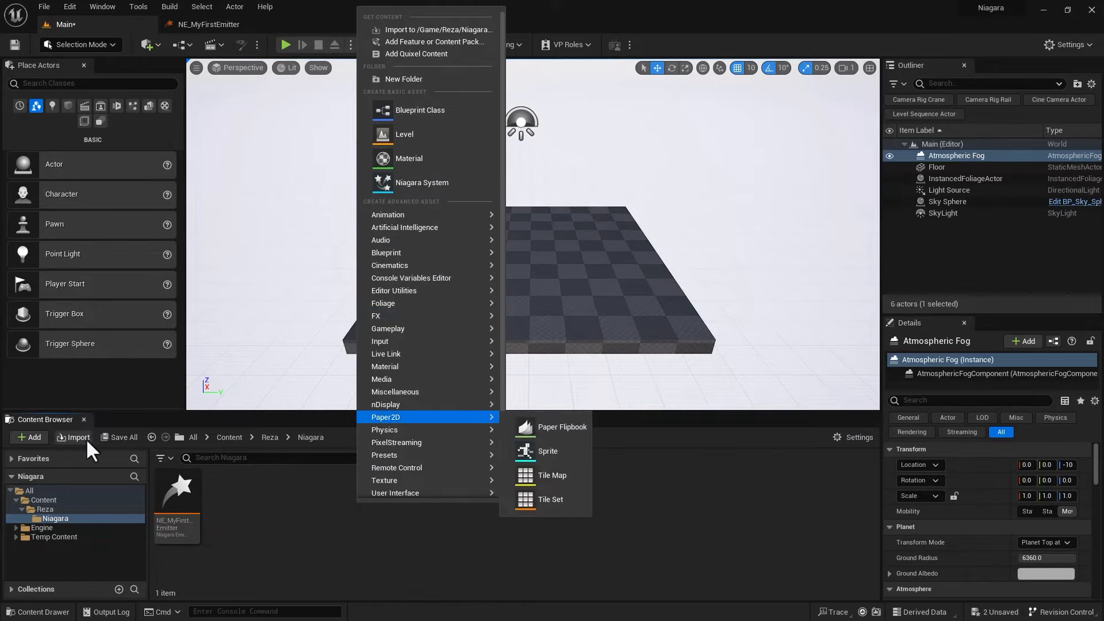
left_click(33, 439)
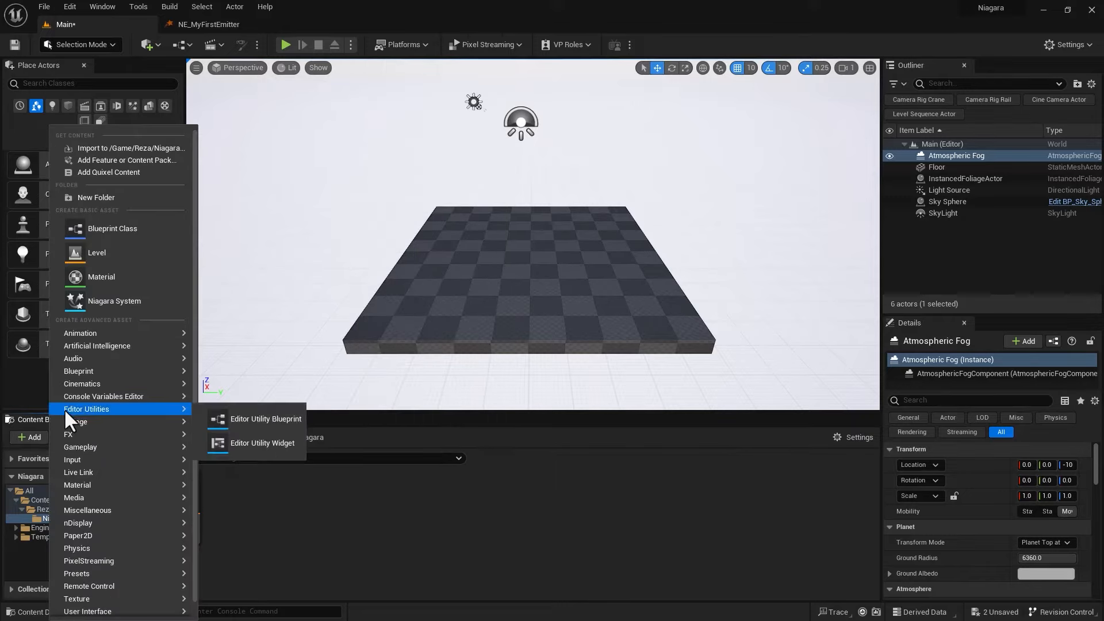
mouse_move(112, 435)
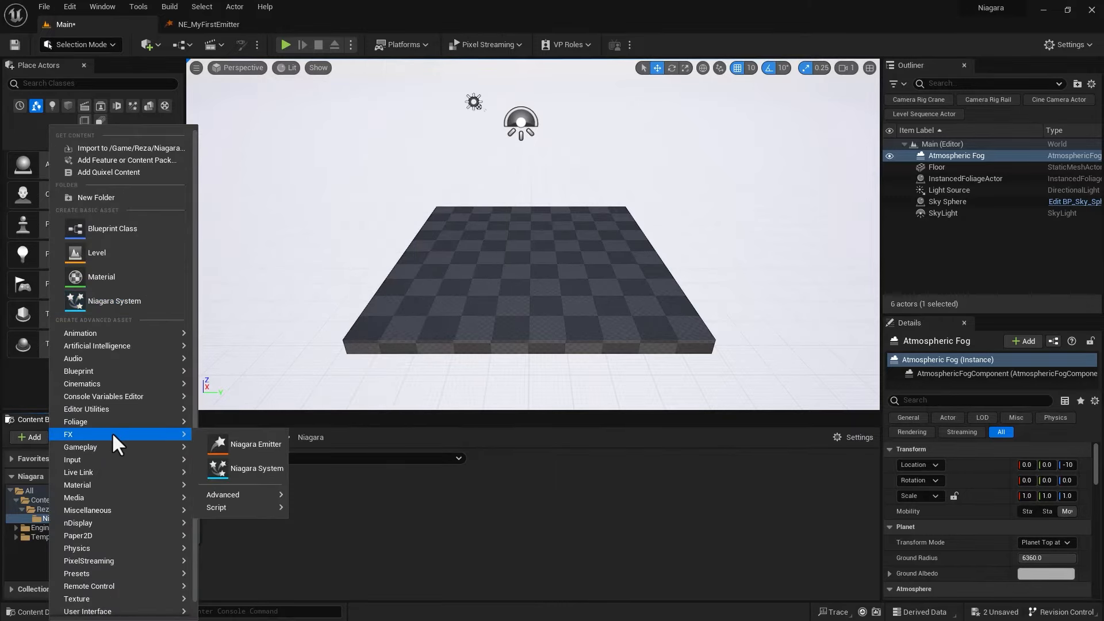
left_click(243, 469)
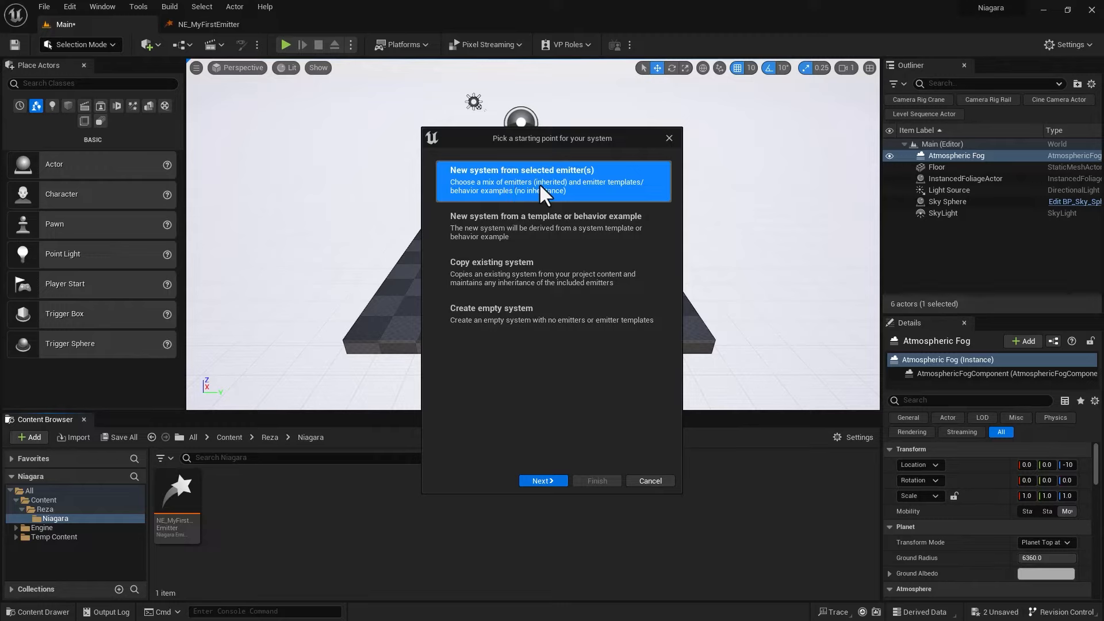
left_click(543, 480)
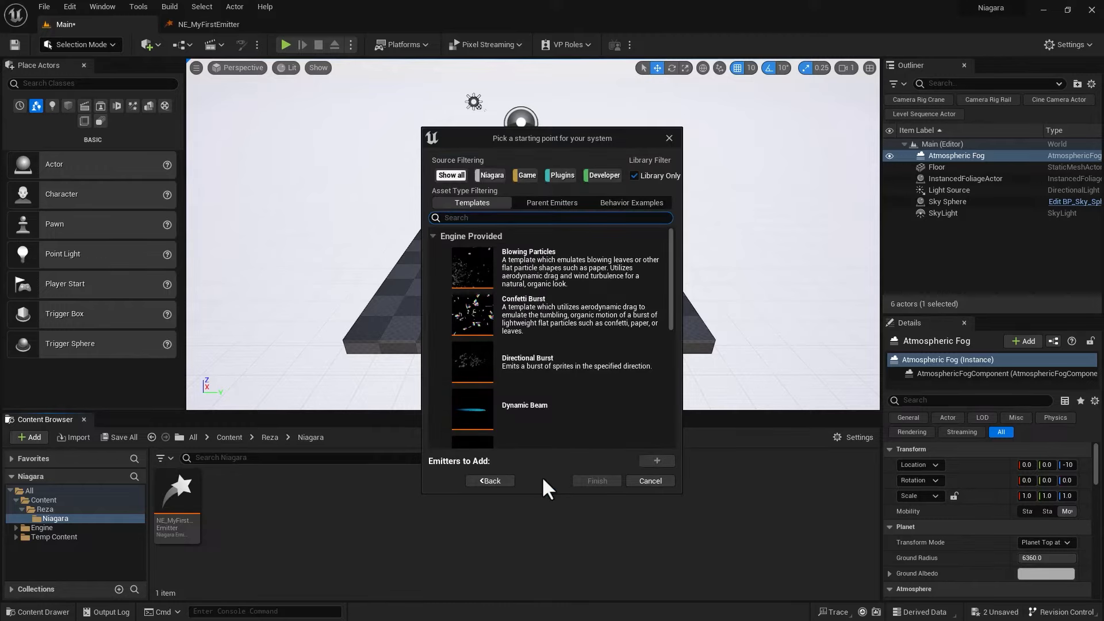
left_click_drag(671, 301, 699, 404)
left_click(539, 364)
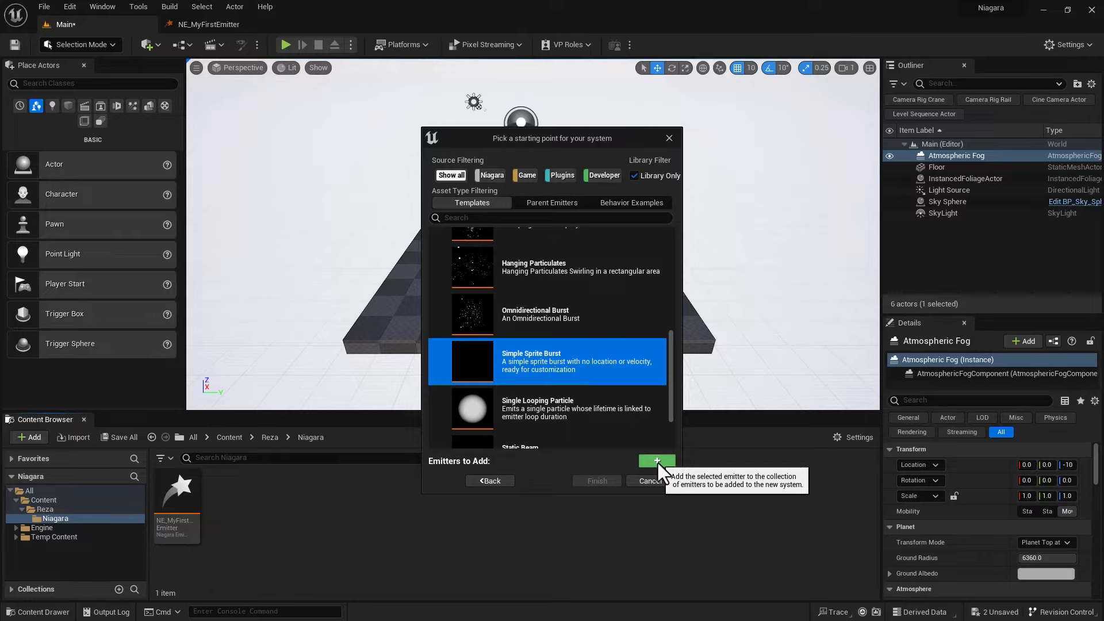
double_click(559, 360)
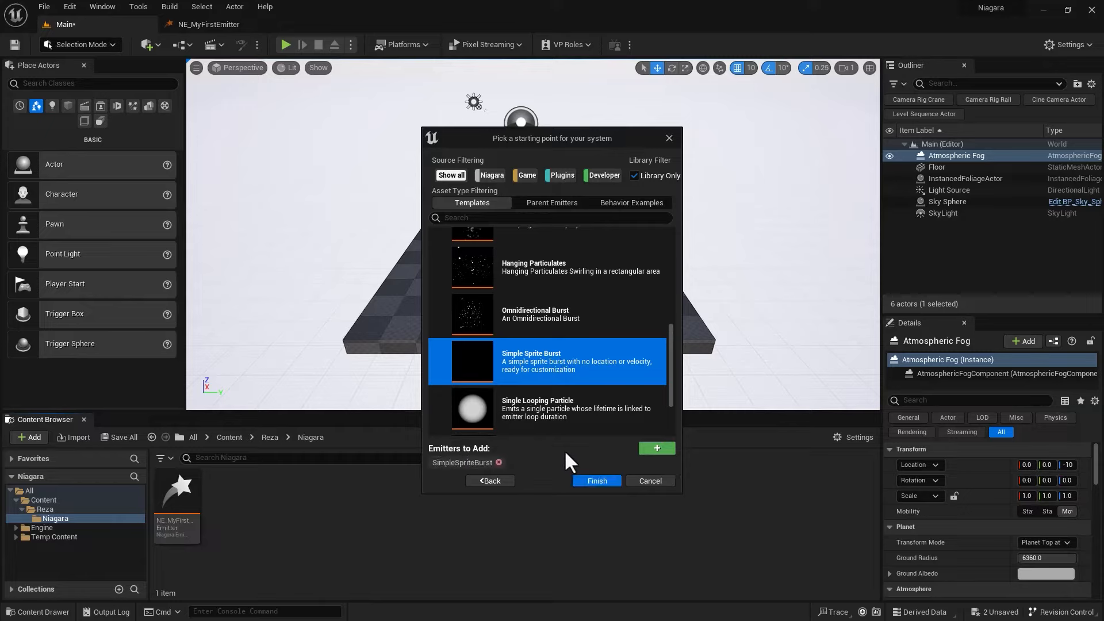
left_click(588, 481)
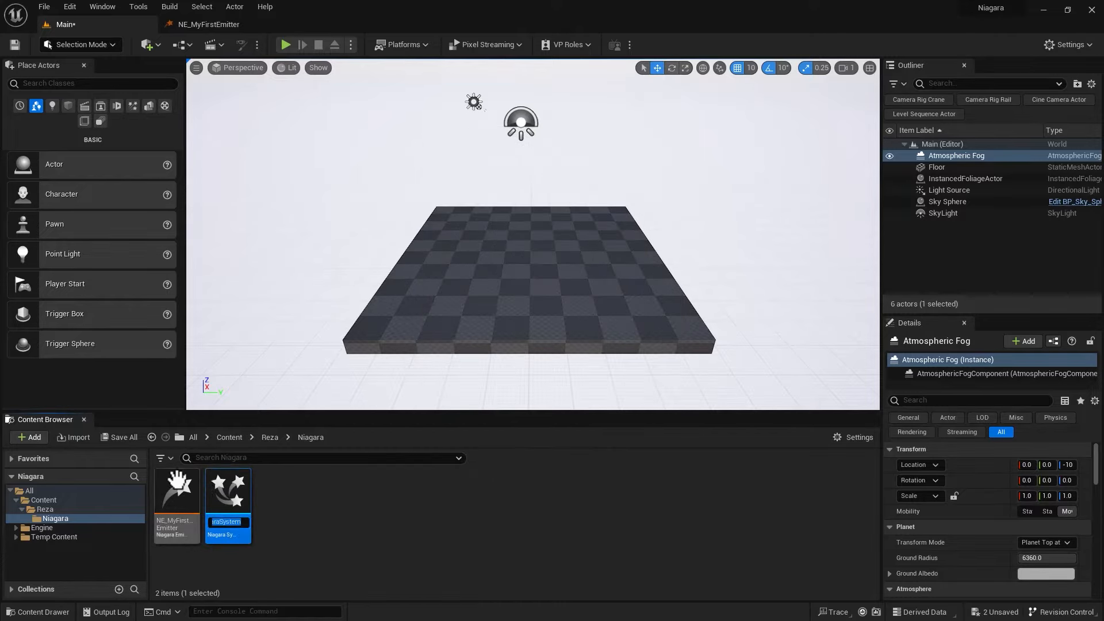
Open the newly created Niagara System for editing and adjust its preview camera
double_click(225, 490)
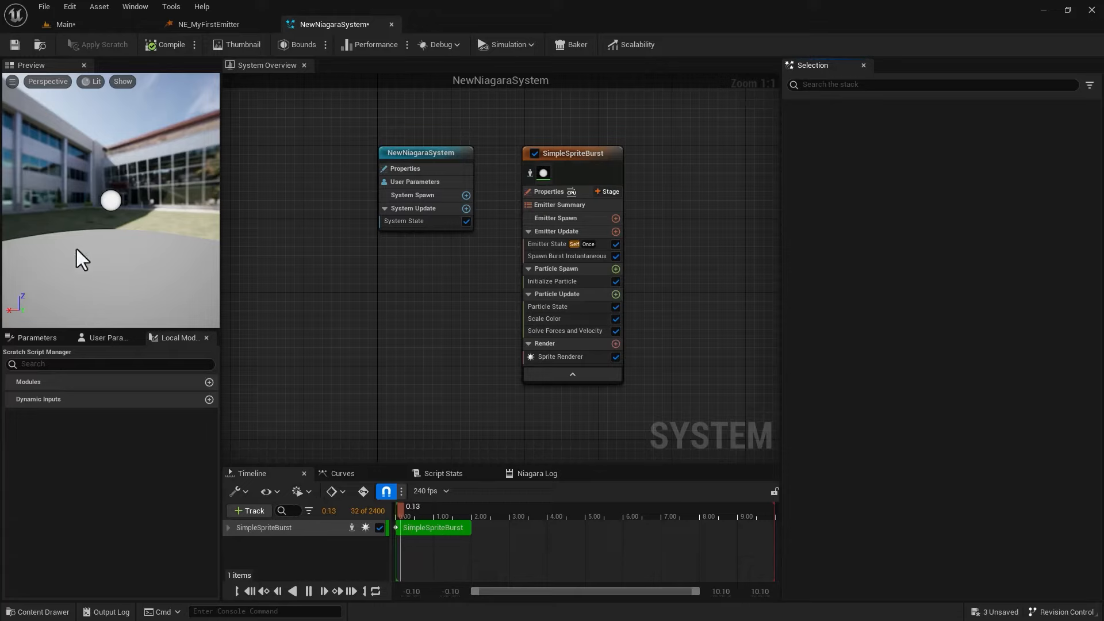
mouse_move(77, 250)
left_mouse_down()
mouse_move(92, 242)
mouse_move(52, 247)
mouse_move(87, 246)
mouse_move(71, 246)
left_mouse_up()
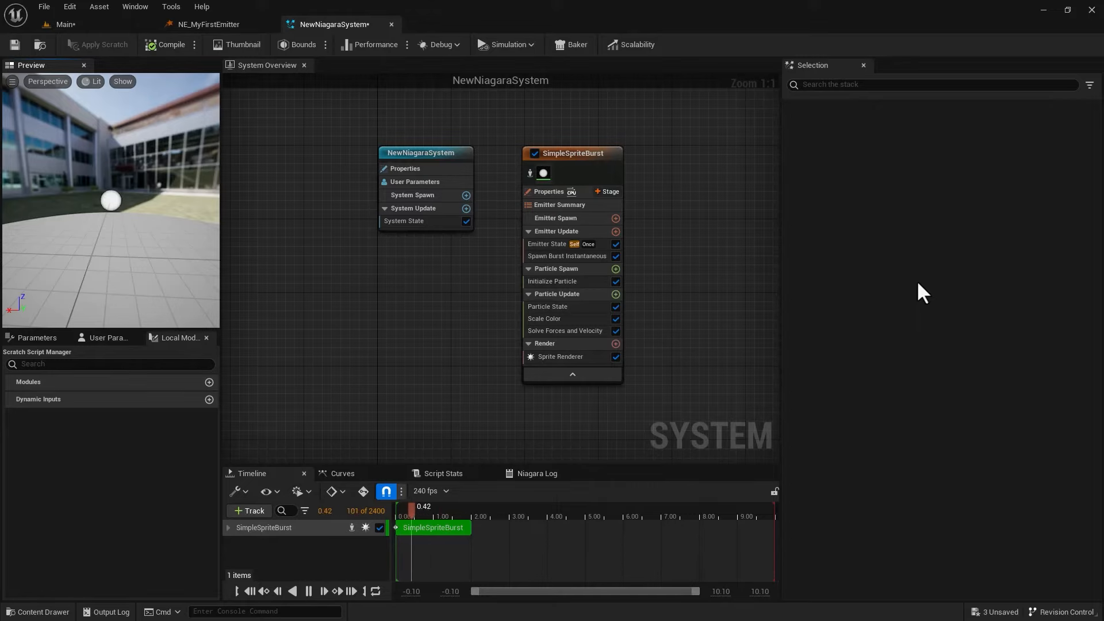
Inspect the NewNiagaraSystem node's properties and the SimpleSpriteBurst emitter's properties, Emitter State and Particle State settings
mouse_move(557, 150)
left_mouse_down()
mouse_move(560, 167)
mouse_move(550, 137)
mouse_move(561, 150)
left_mouse_up()
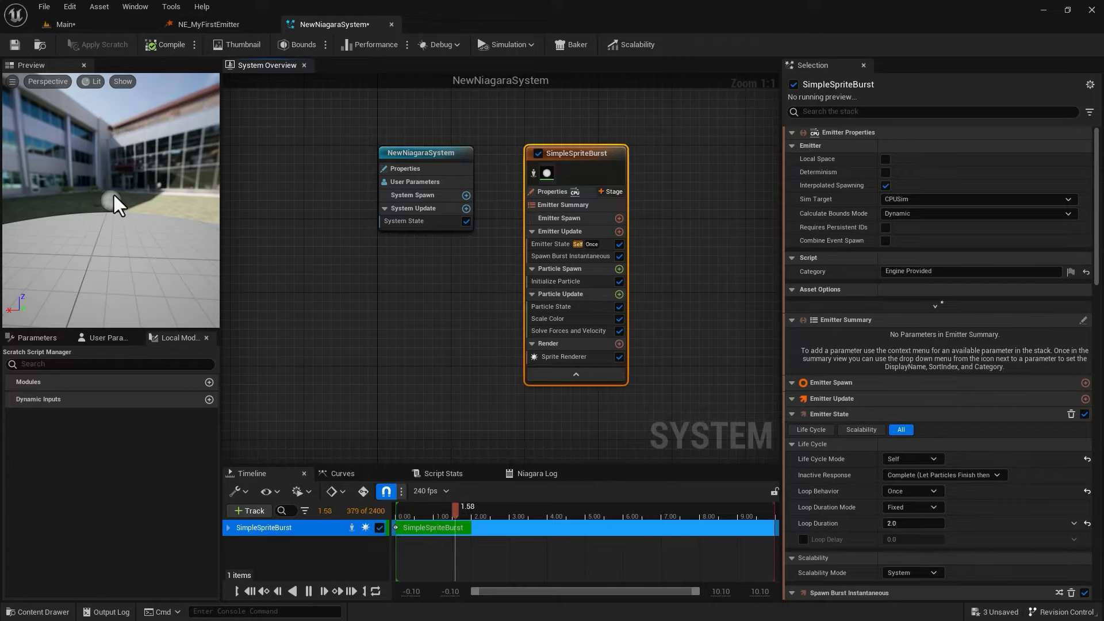
mouse_move(402, 153)
left_mouse_down()
mouse_move(418, 163)
mouse_move(406, 153)
left_mouse_up()
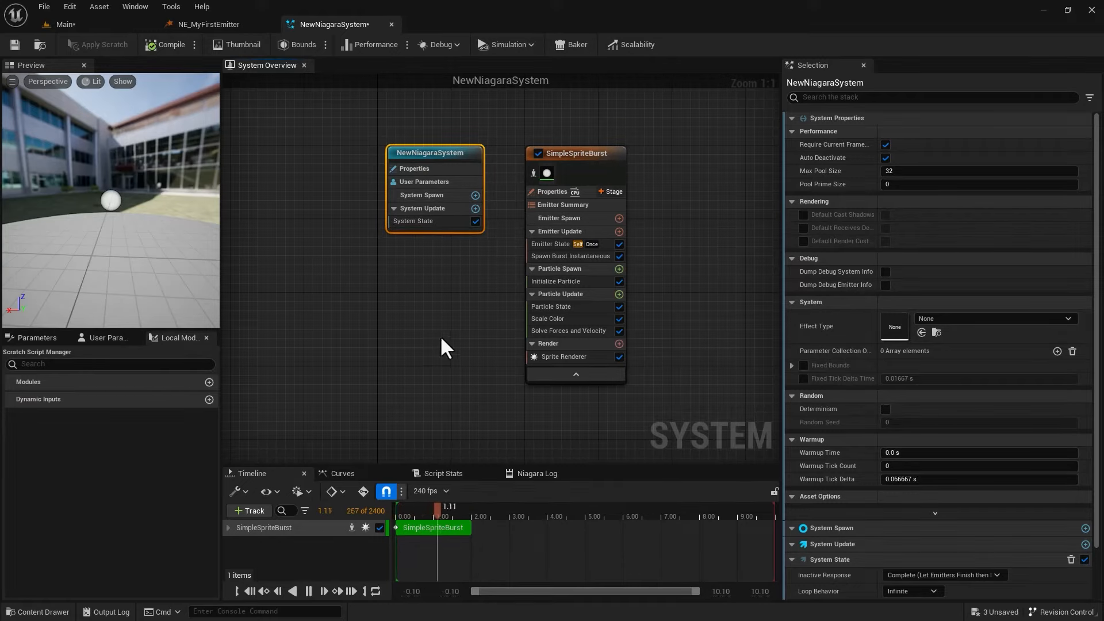
left_click(542, 245)
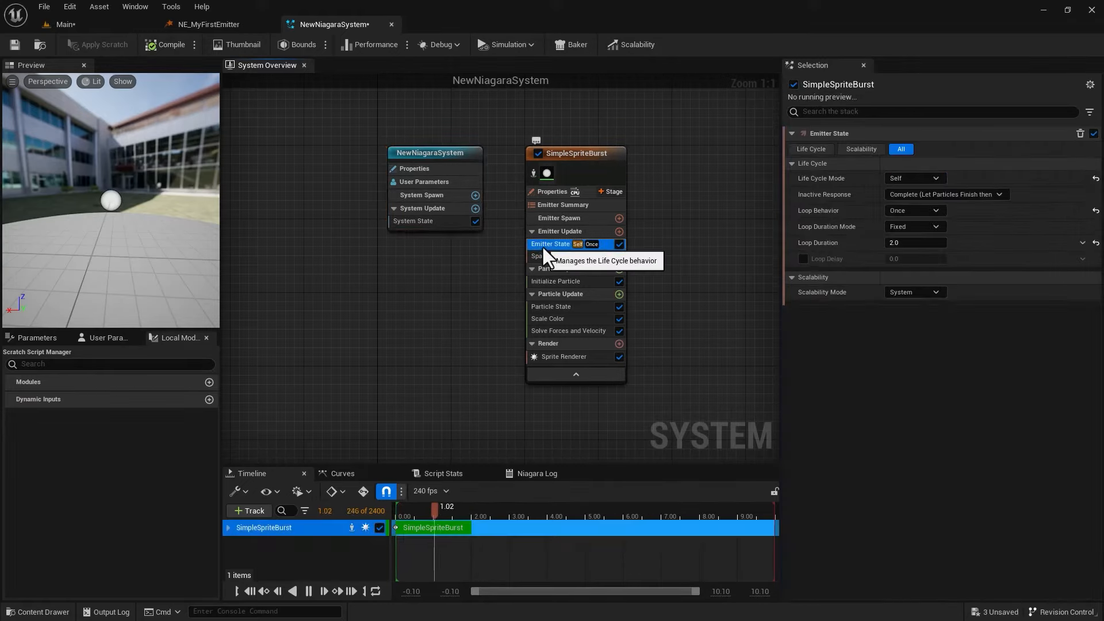
left_click(552, 307)
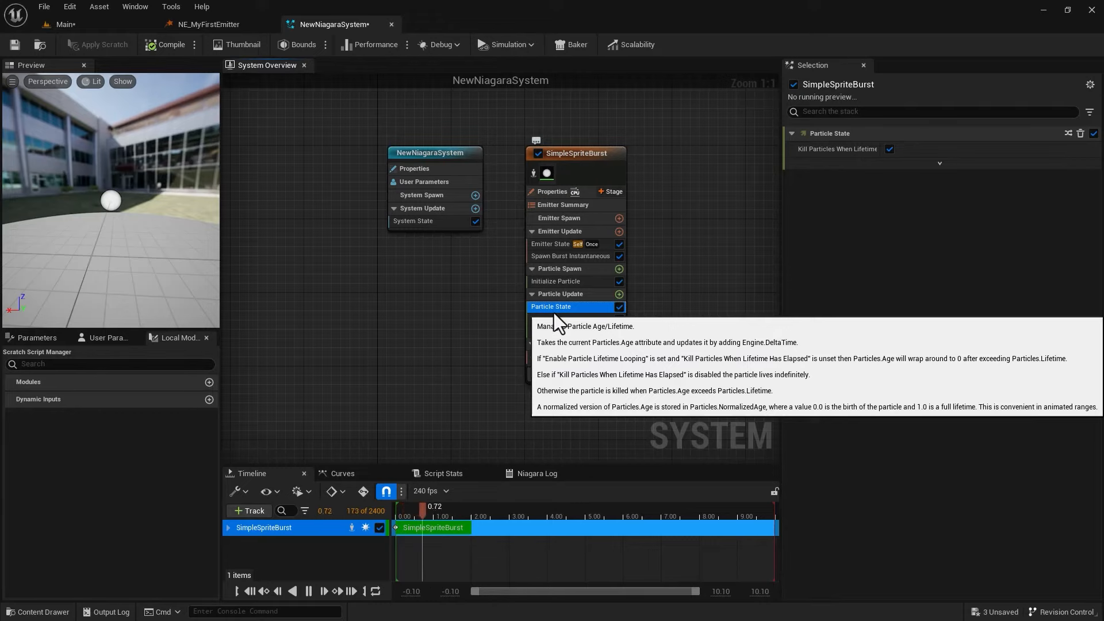
left_click(427, 246)
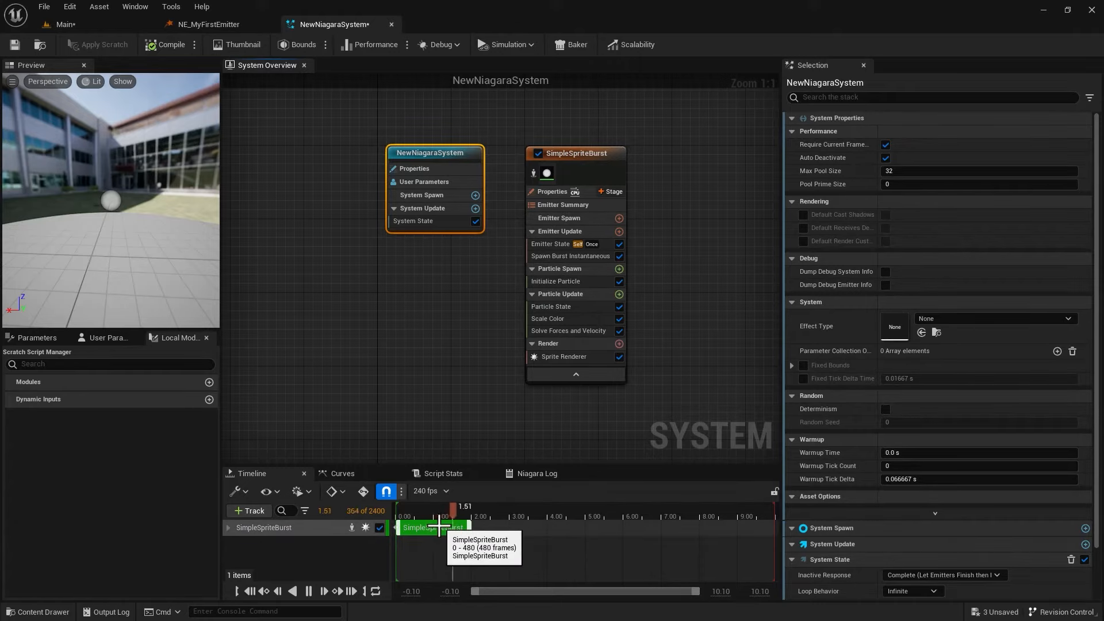
left_click(433, 361)
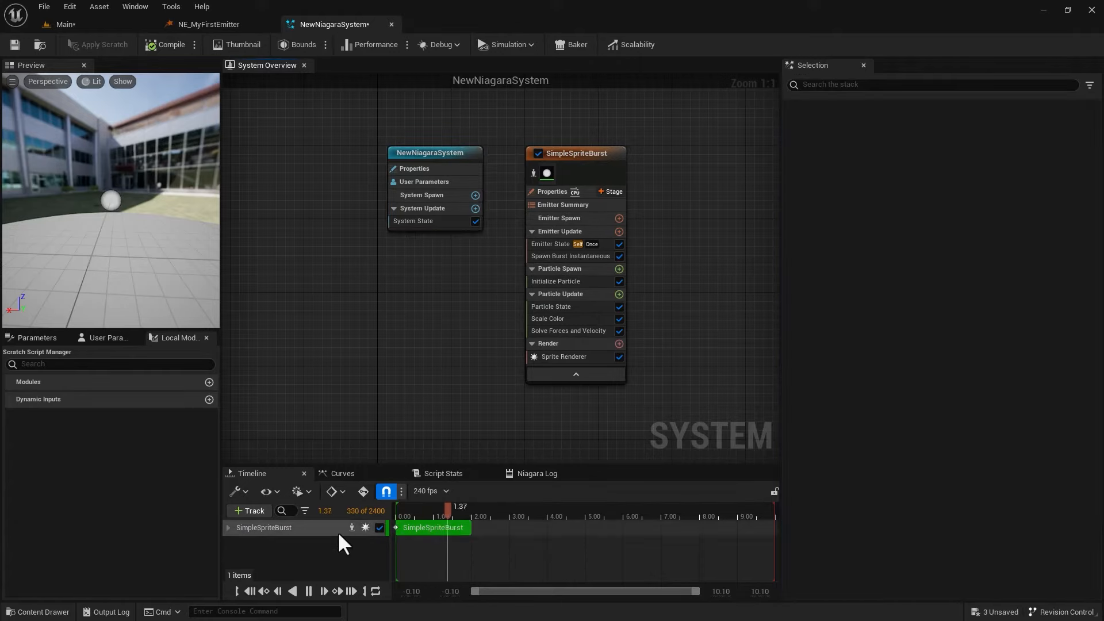
Pause the preview playback and space the NewNiagaraSystem and SimpleSpriteBurst nodes farther apart in the system graph
left_click(308, 591)
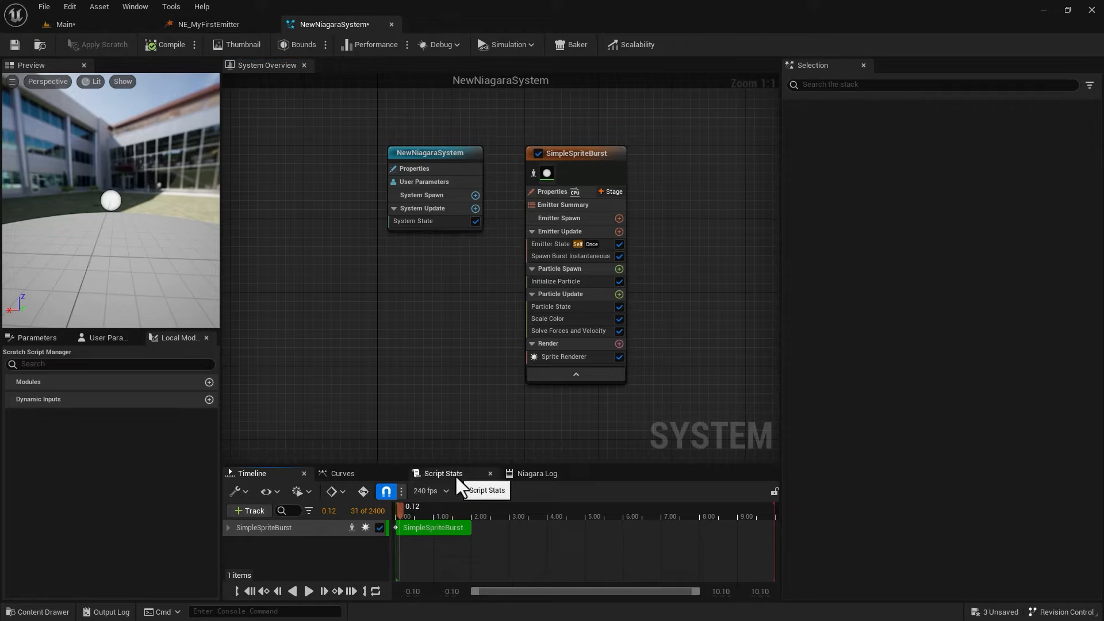
left_click_drag(441, 152, 340, 159)
left_click_drag(586, 154, 528, 154)
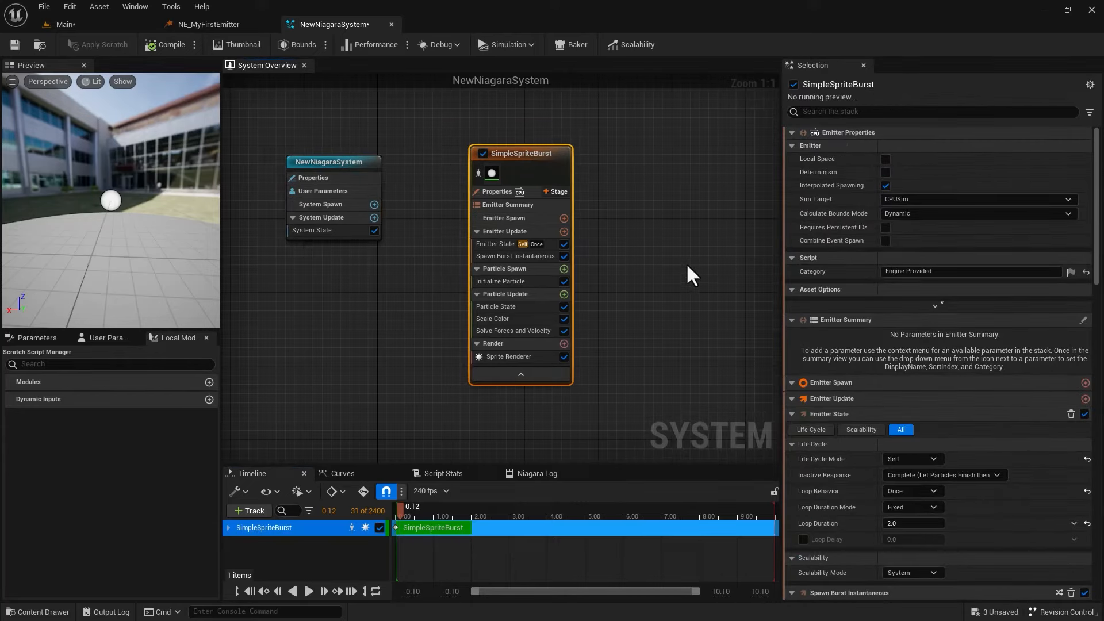
Try to add the NE_MyFirstEmitter asset from the Niagara folder to the NewNiagaraSystem graph
left_click(200, 26)
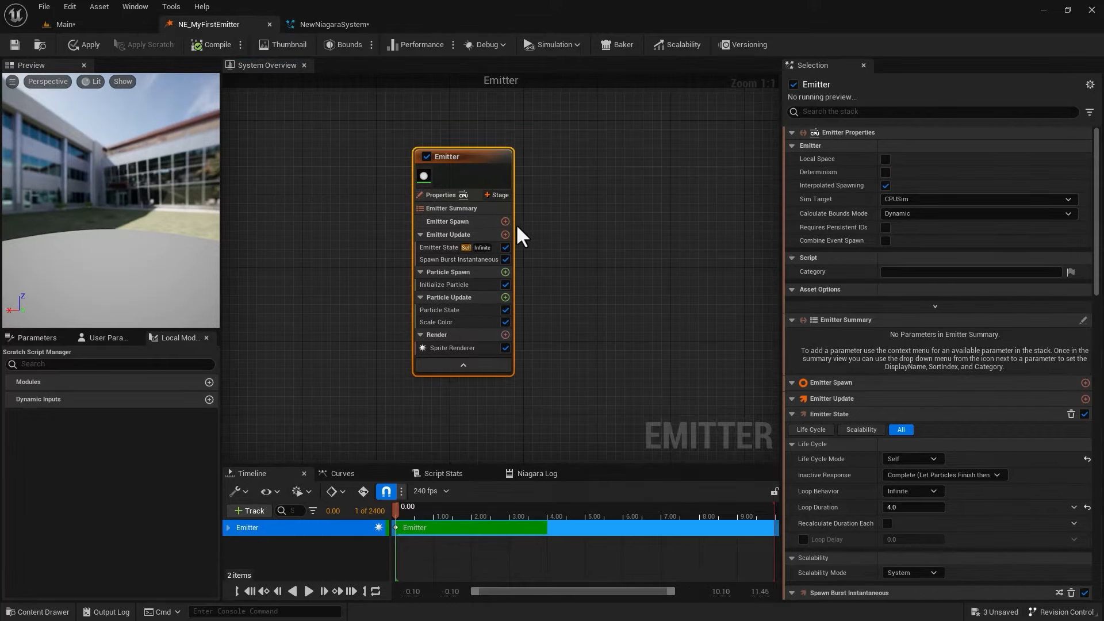
left_click(342, 26)
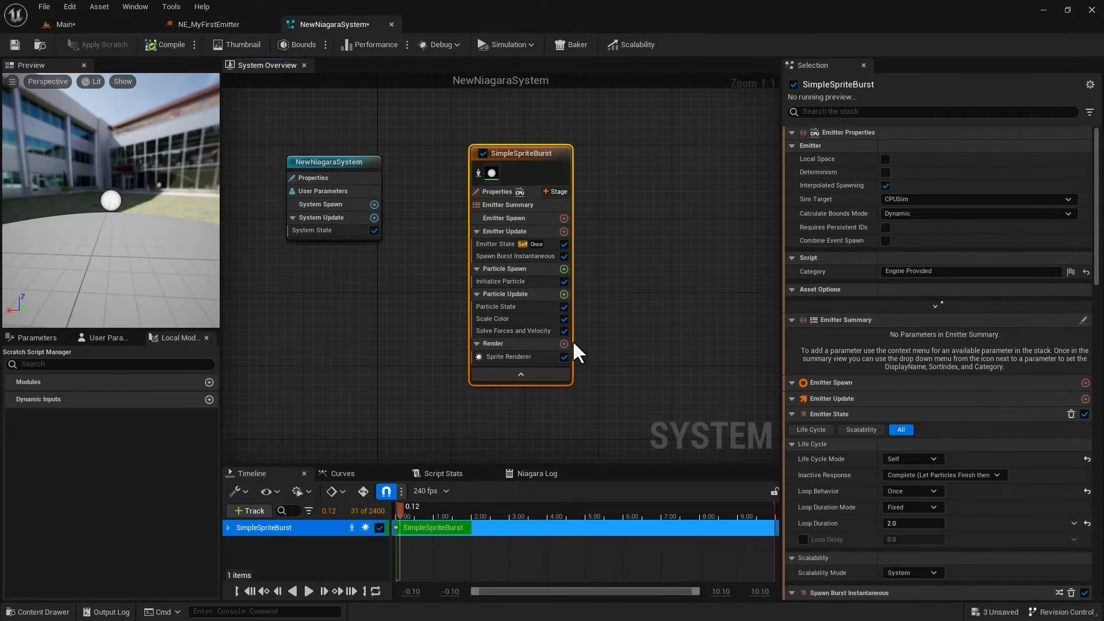
left_click(38, 612)
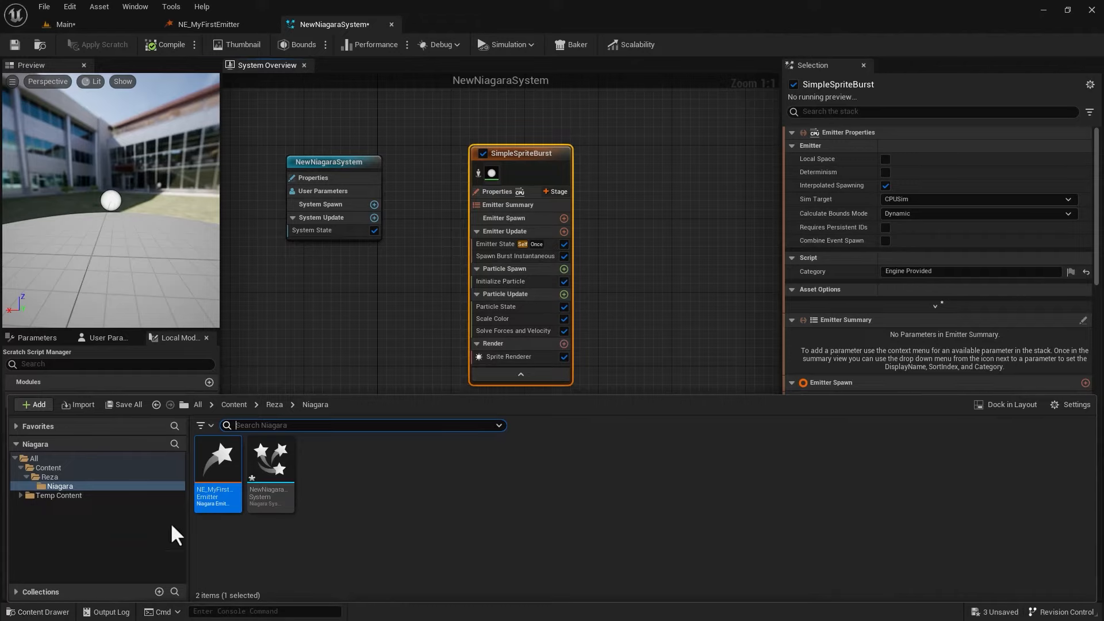
left_click_drag(214, 478, 319, 313)
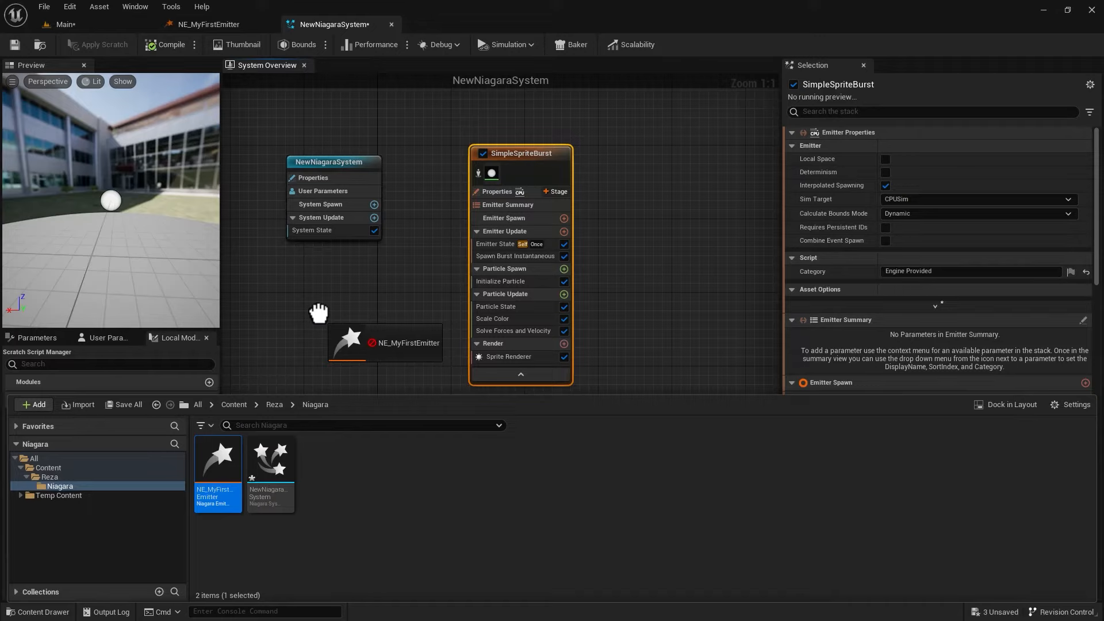
left_click_drag(318, 313, 319, 315)
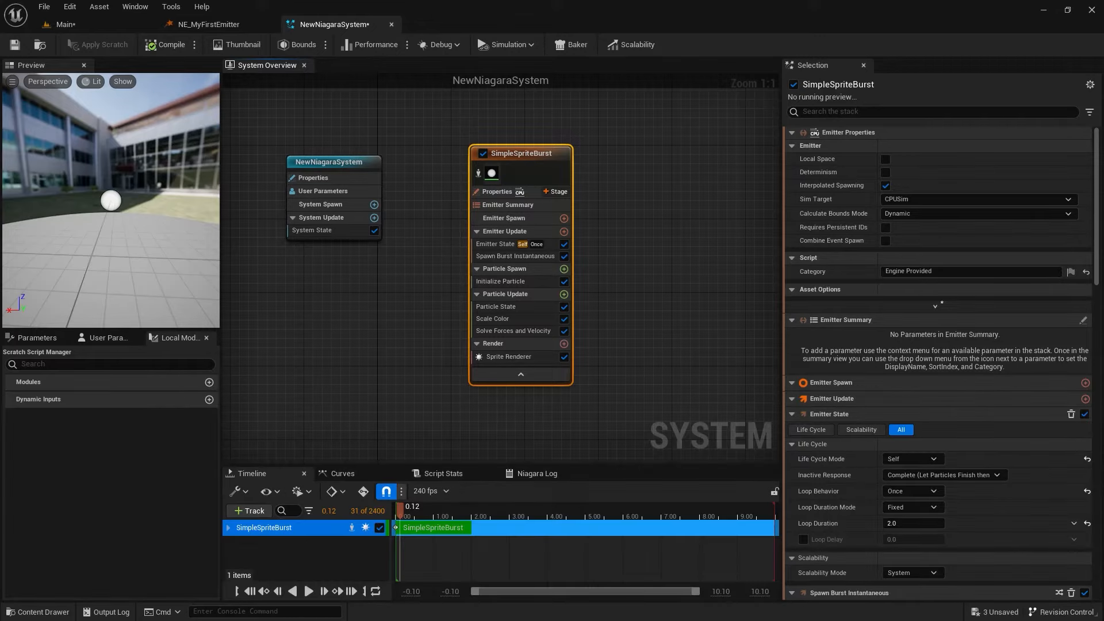
Delete the SimpleSpriteBurst emitter from NewNiagaraSystem
left_click(188, 25)
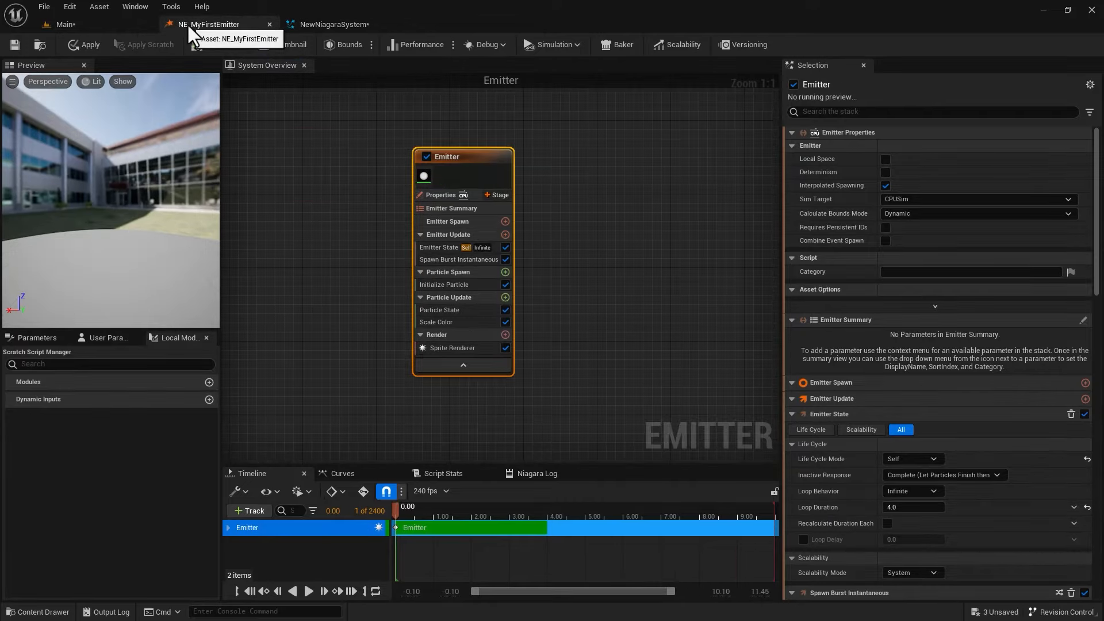
left_click(95, 24)
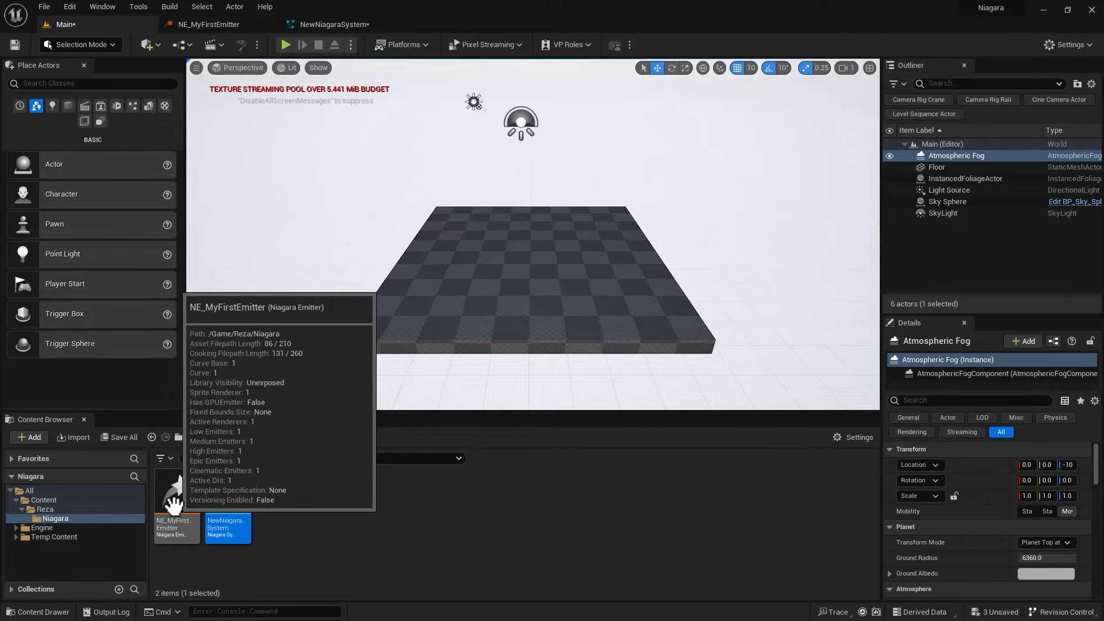
left_click(309, 23)
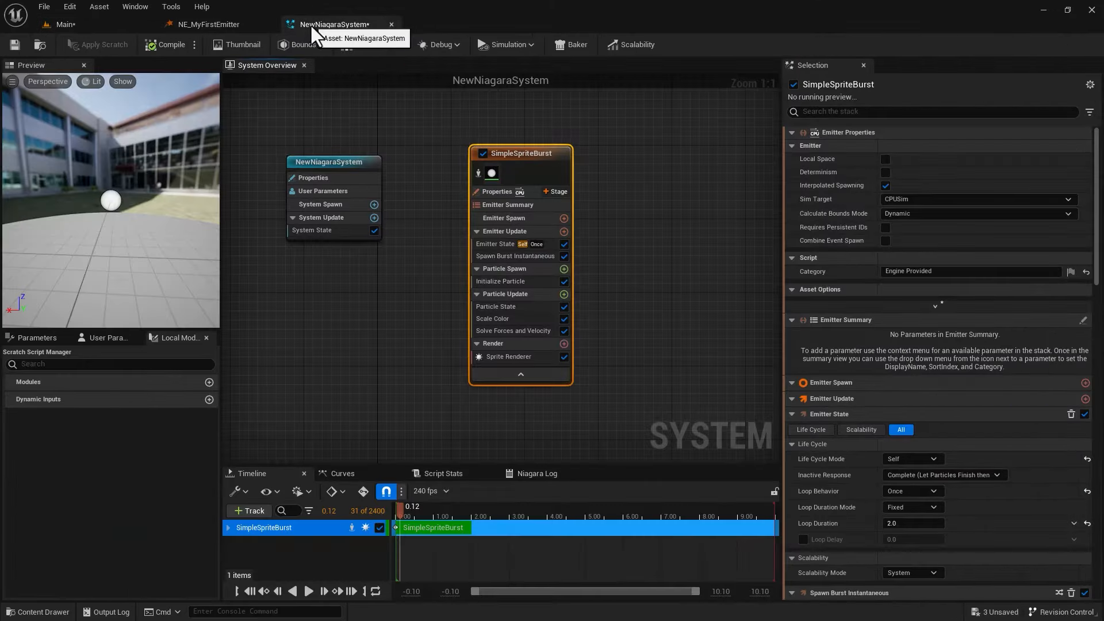
key("Delete")
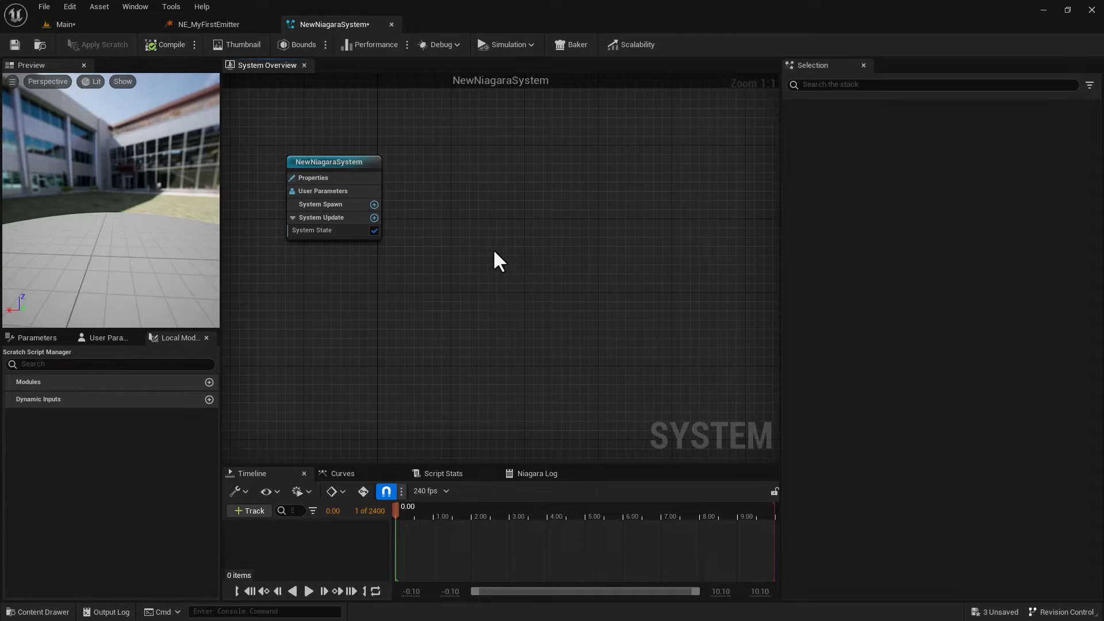
Start adding an emitter to the system graph, searching the emitter templates for "NE" with the Library Only filter turned off
key("e")
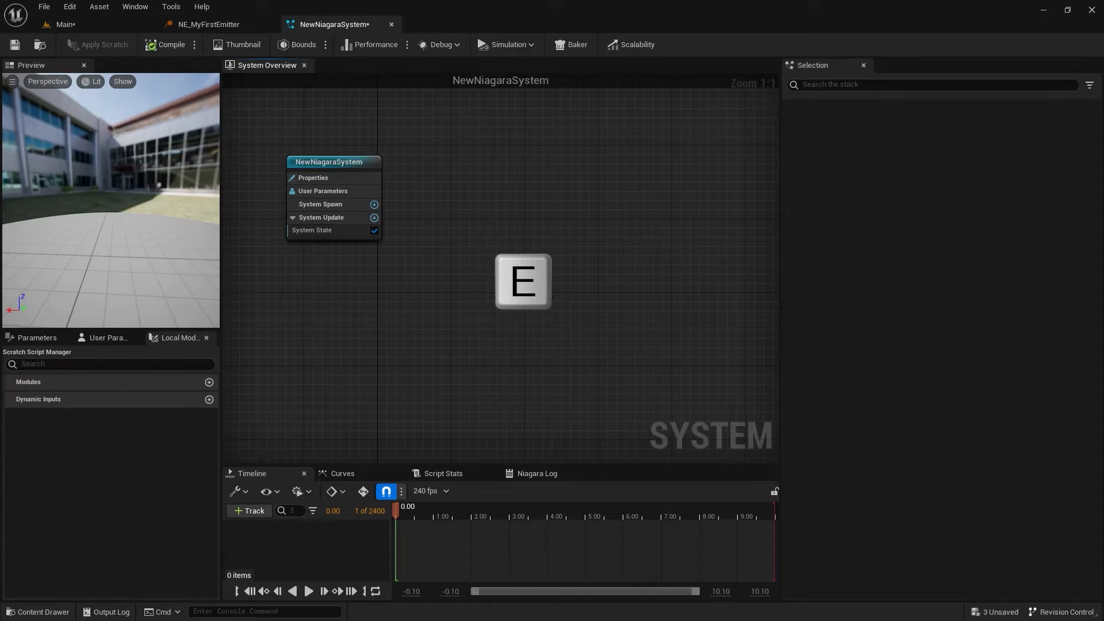
left_click(539, 284)
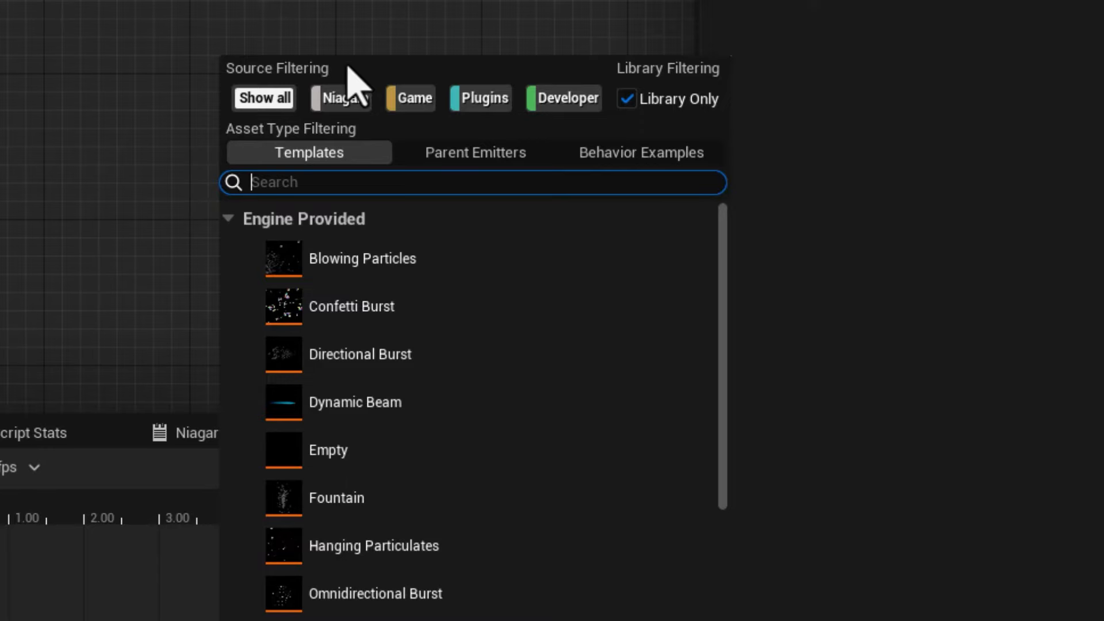
type("NE")
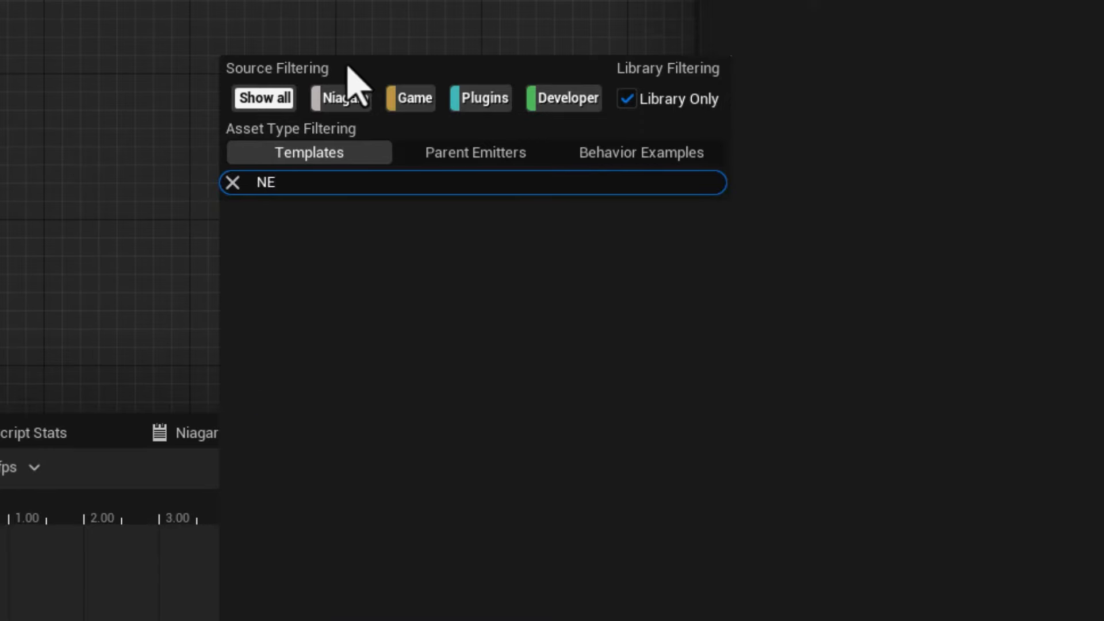
left_click(628, 103)
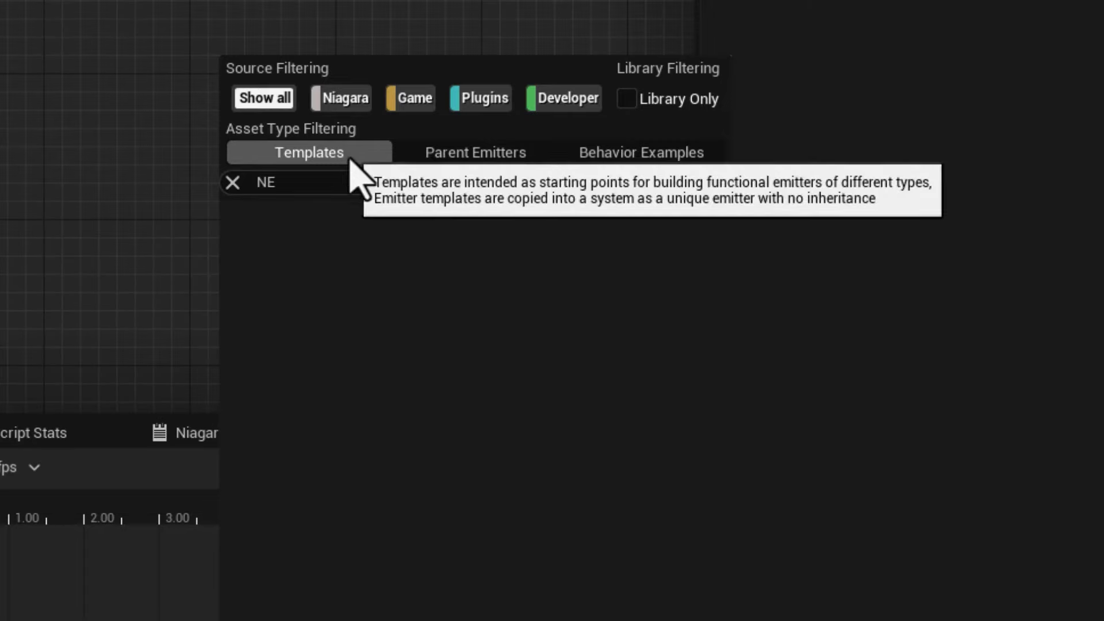
left_click(271, 182)
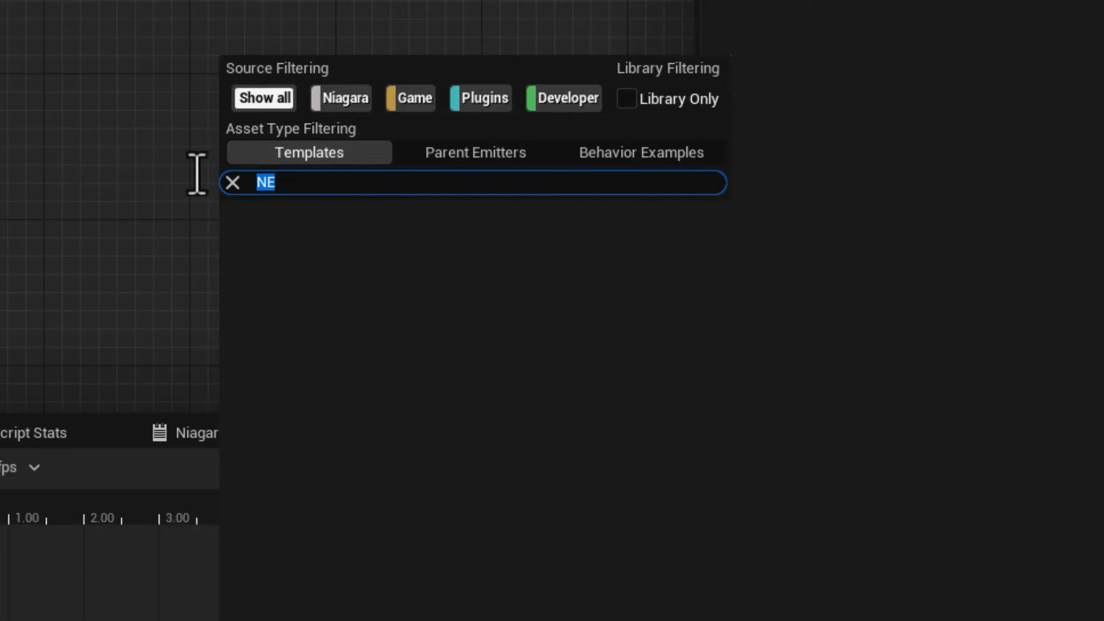
Add the NE_MyFirstEmitter parent emitter to NewNiagaraSystem and place its node beside the system node
type("NE_MyFirstEmitter")
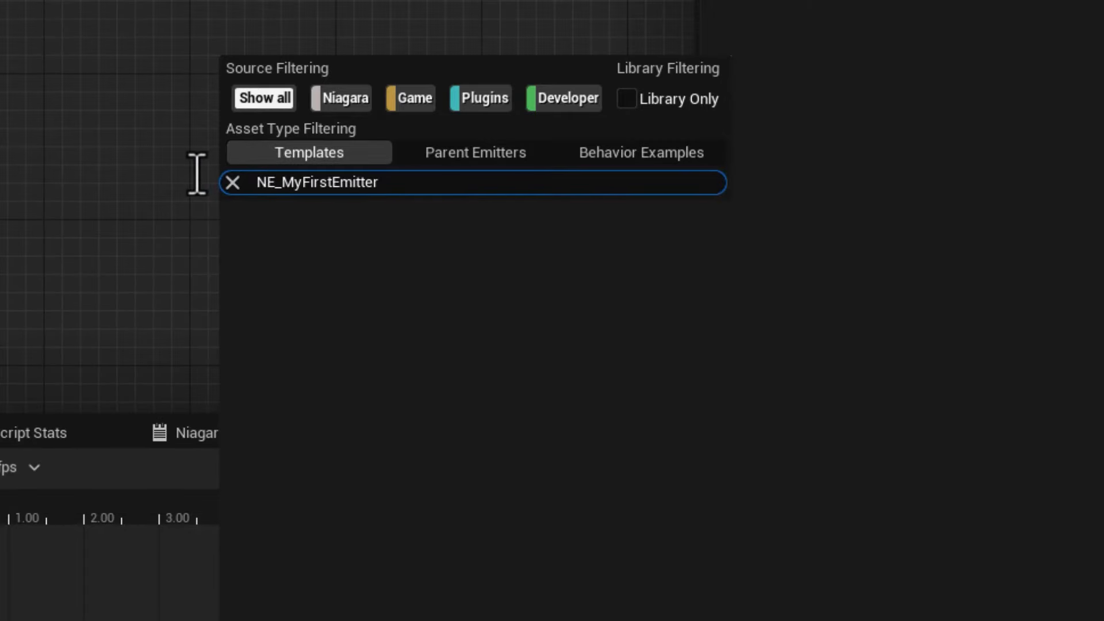
left_click(431, 163)
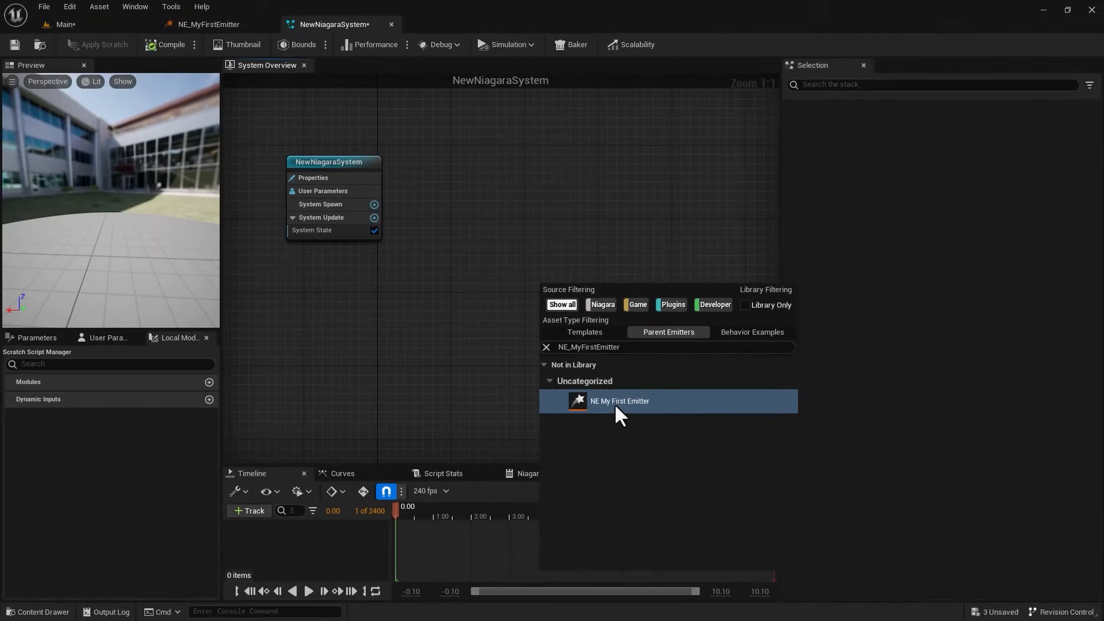
double_click(522, 363)
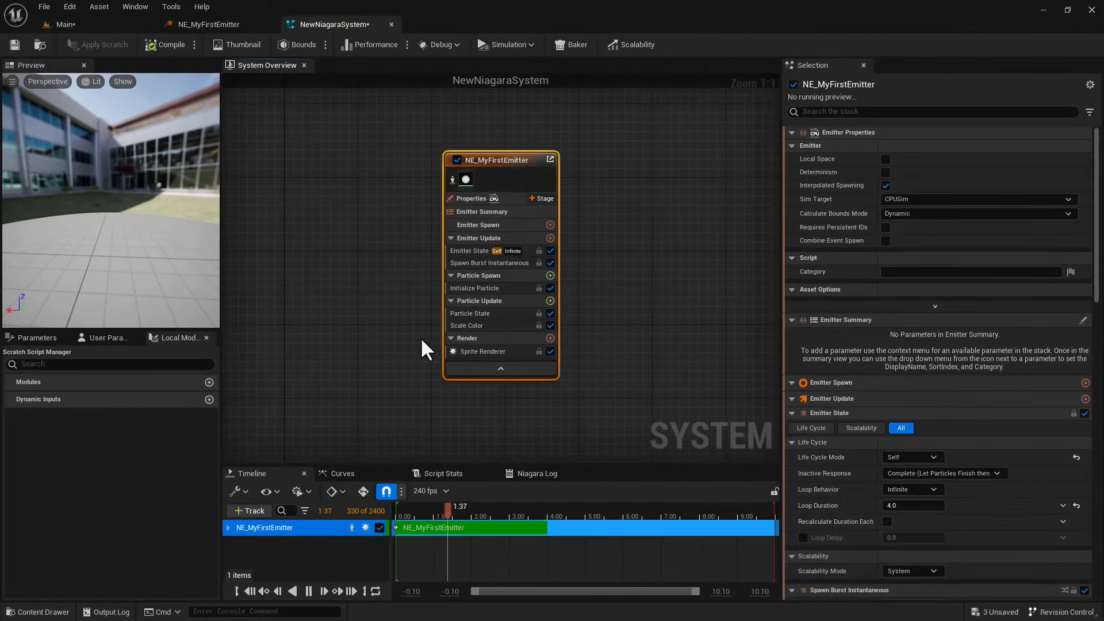
right_click_drag(350, 276, 476, 419)
left_click_drag(607, 323, 480, 117)
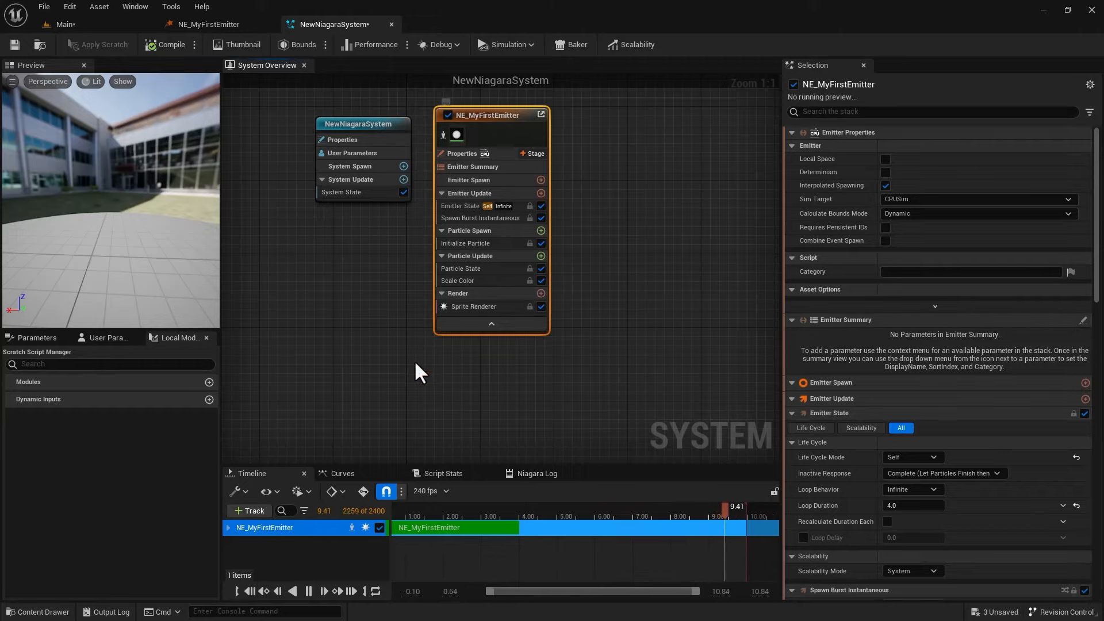
Pause the preview playback and delete the NE_MyFirstEmitter node from NewNiagaraSystem
left_click(308, 591)
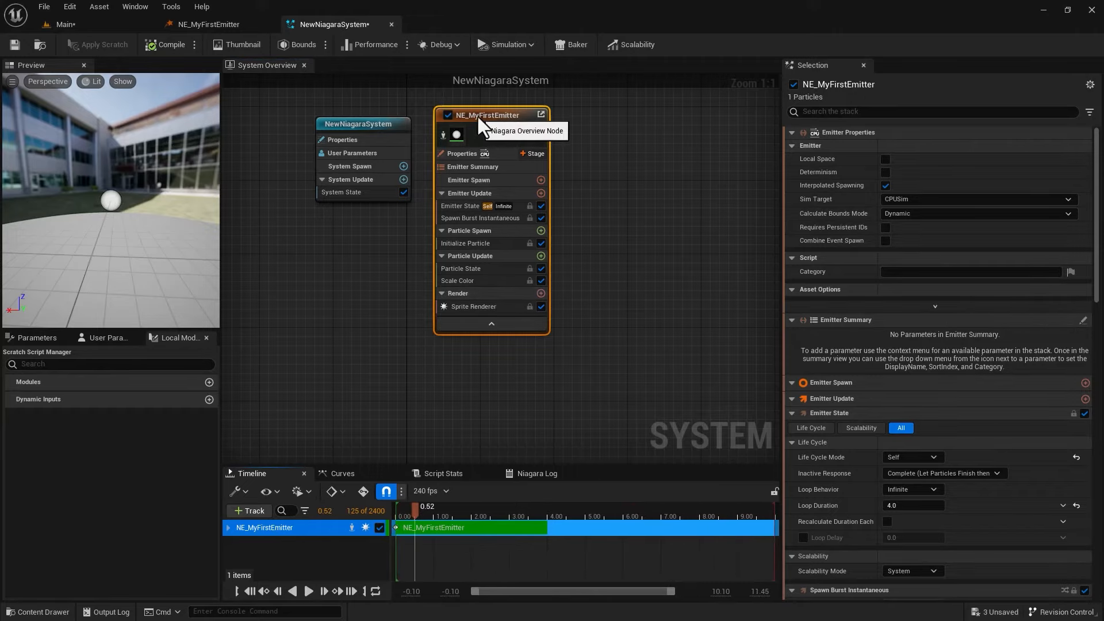
key("Delete")
Create a Niagara system directly from the NE_MyFirstEmitter asset and open it for editing
left_click(92, 21)
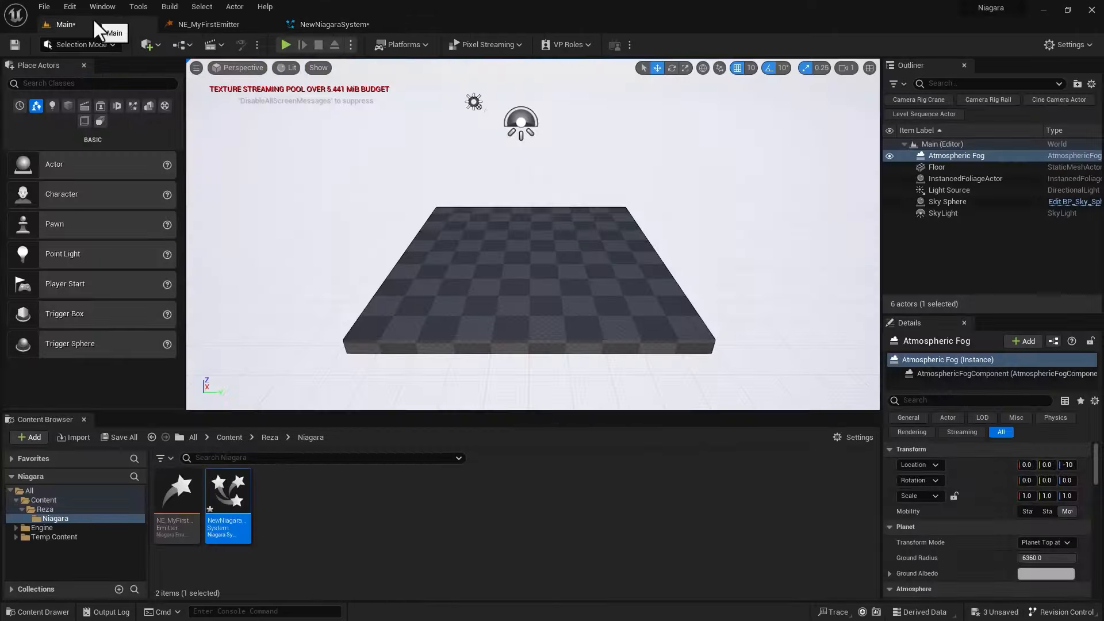
left_click(167, 492)
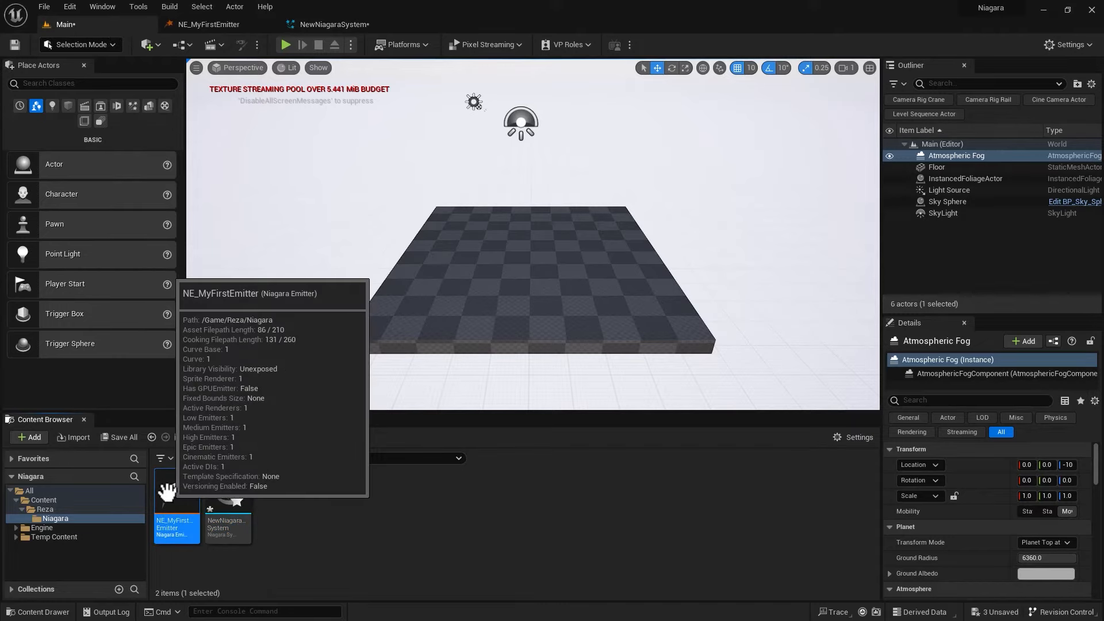
right_click(171, 498)
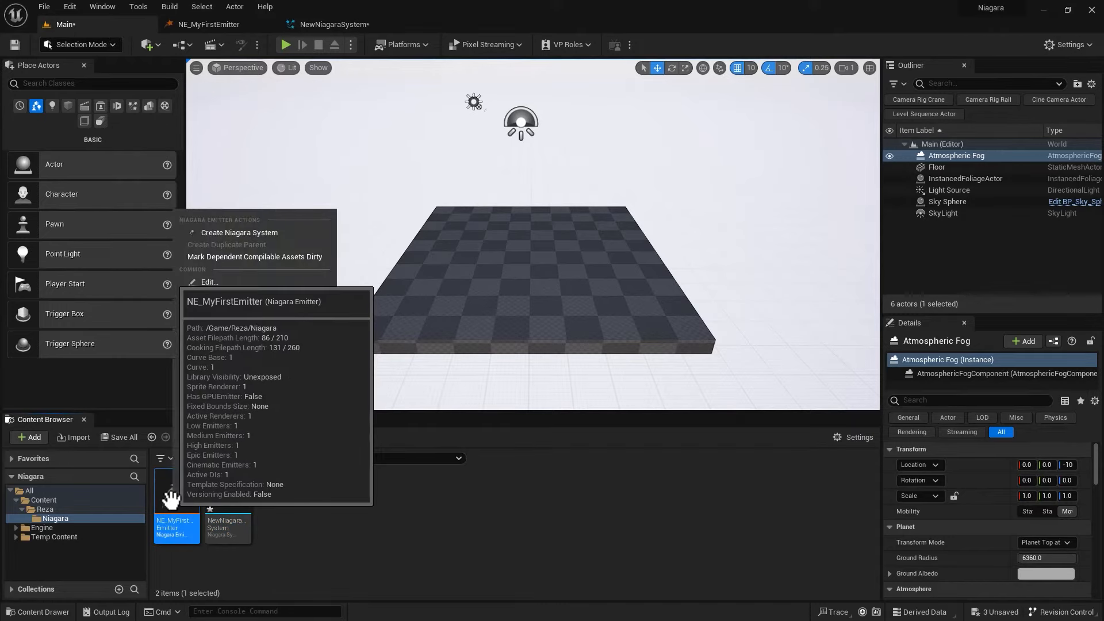
left_click(214, 232)
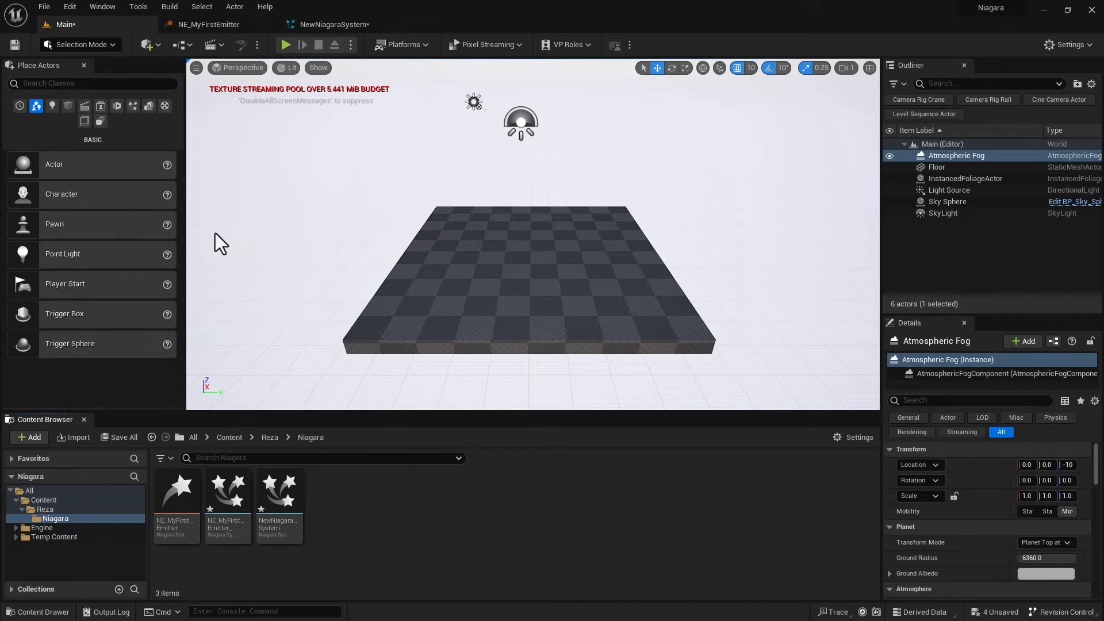
left_click(230, 490)
double_click(230, 492)
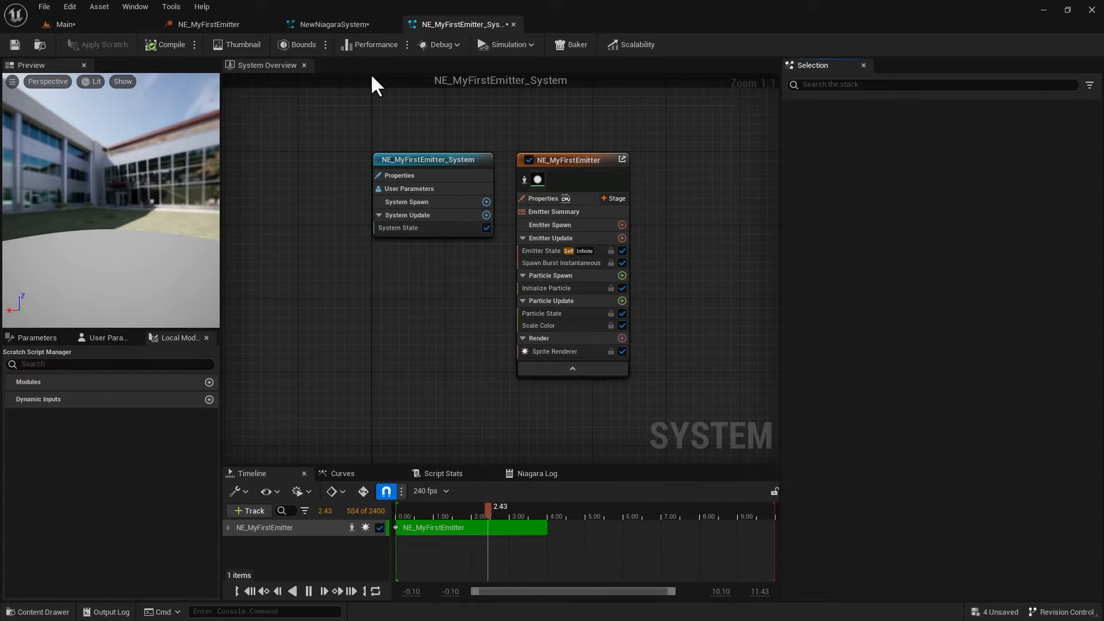
Close the NewNiagaraSystem editor and delete the NewNiagaraSystem asset from the Niagara folder
left_click(391, 24)
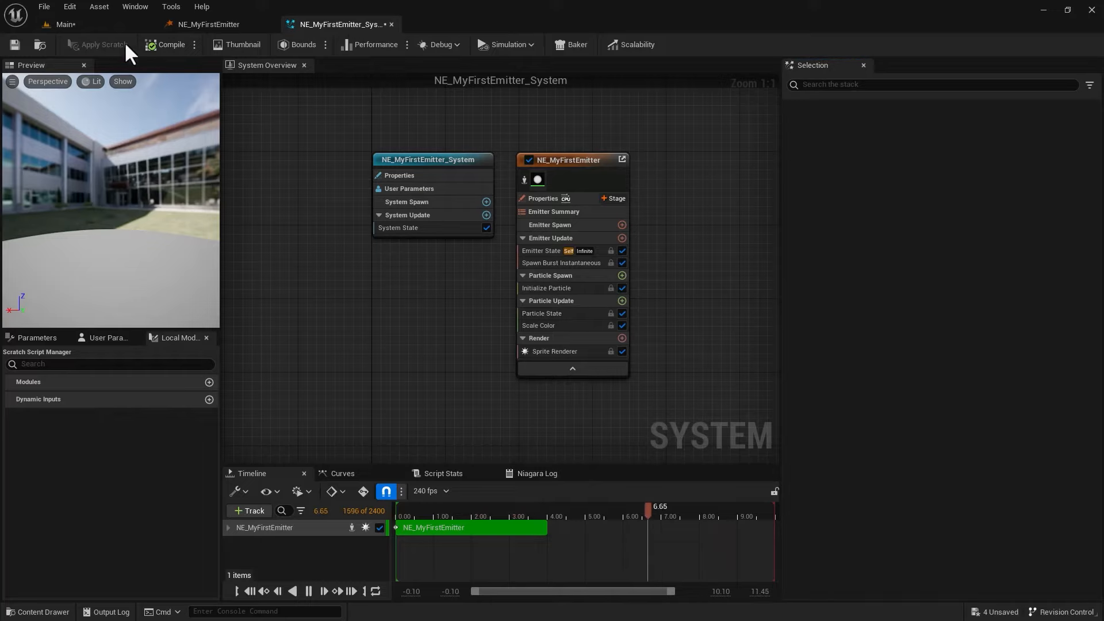
left_click(66, 26)
key("Delete")
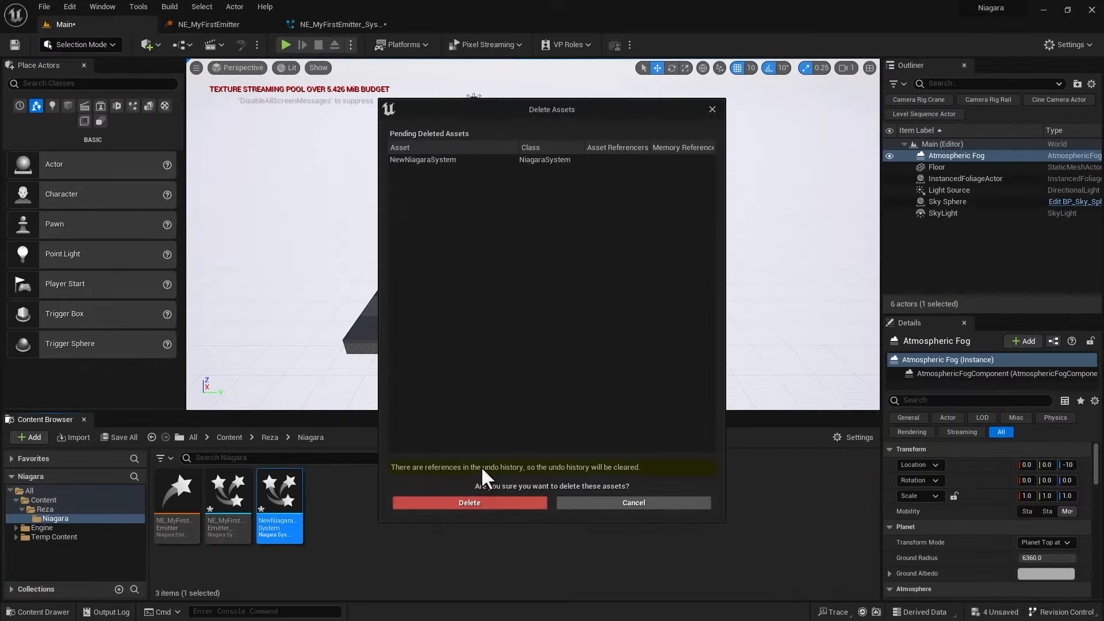
left_click(498, 503)
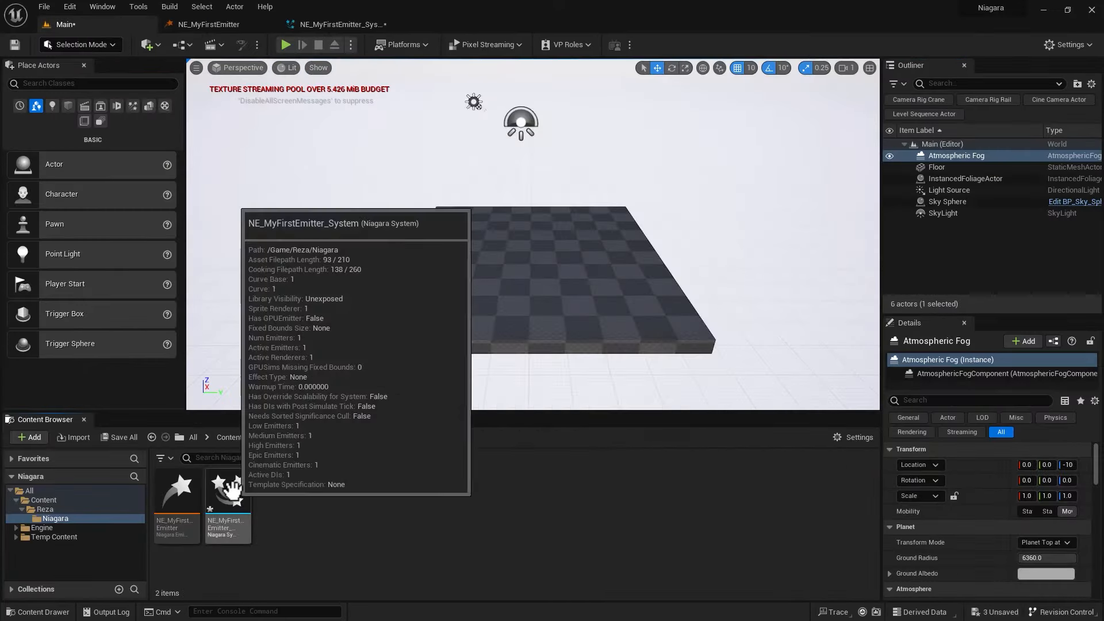
Place NE_MyFirstEmitter_System in the Main level above the floor and turn on Game View for the viewport
left_click(320, 23)
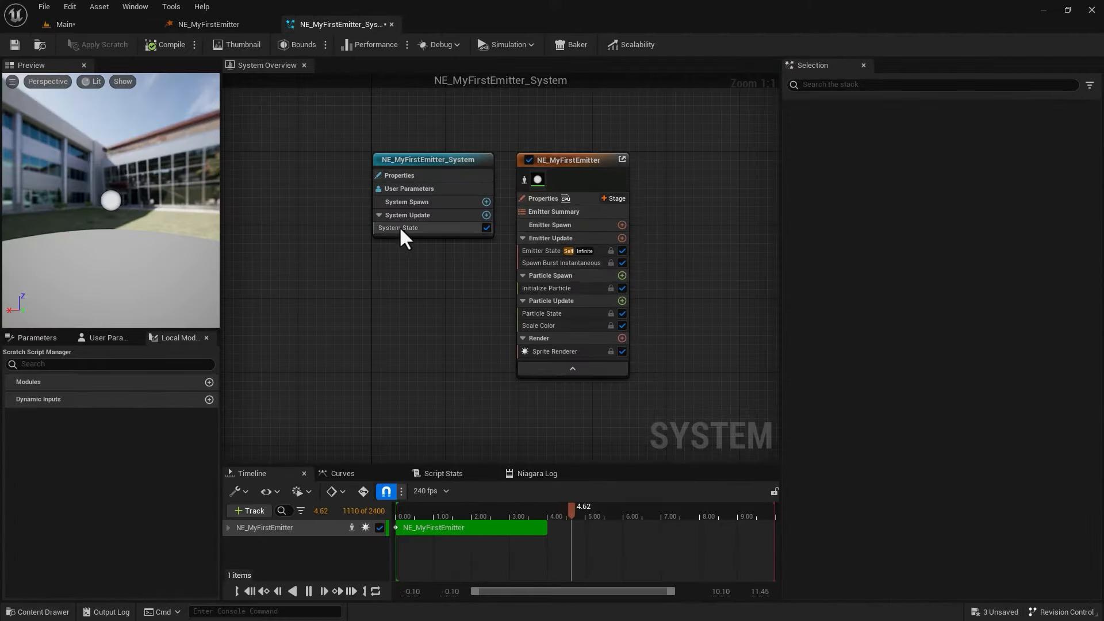
left_click(113, 25)
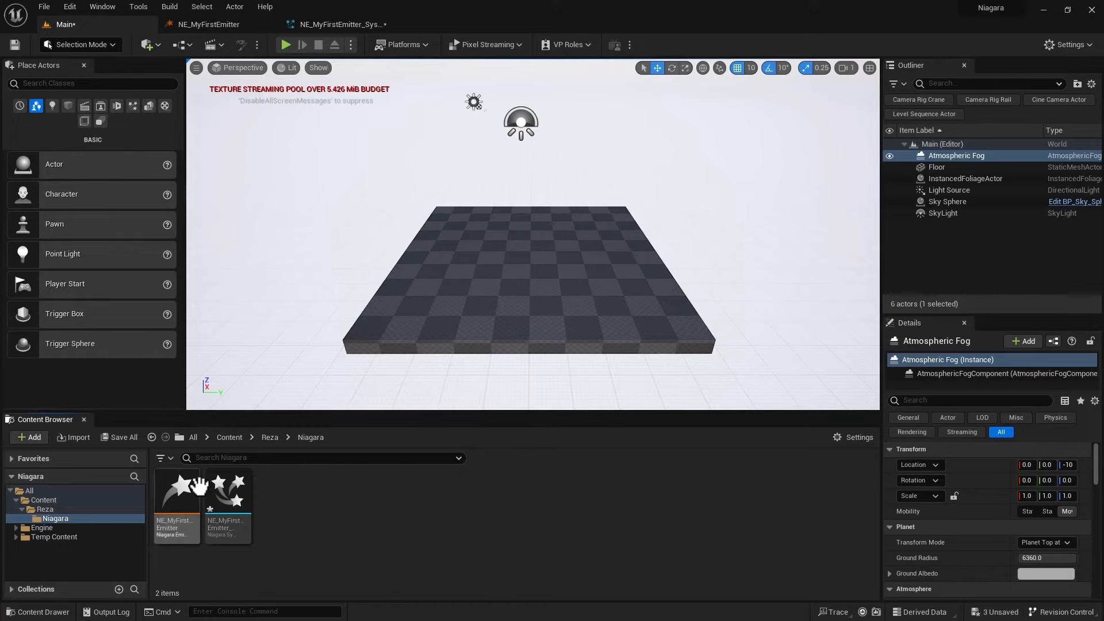
left_click_drag(224, 493, 524, 208)
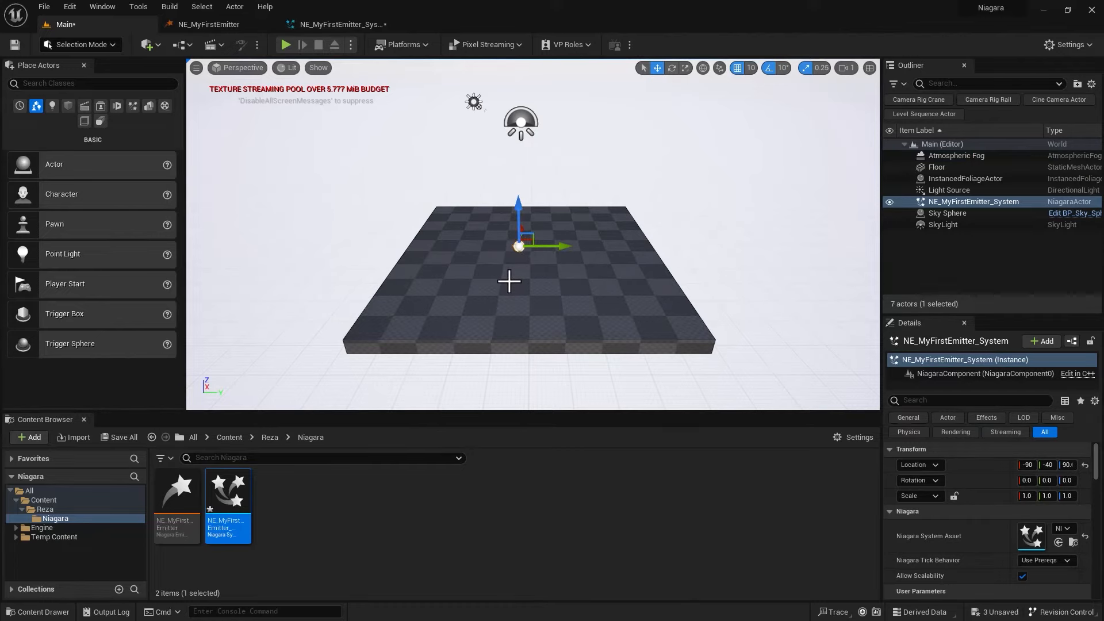
scroll(509, 281, "up", 6)
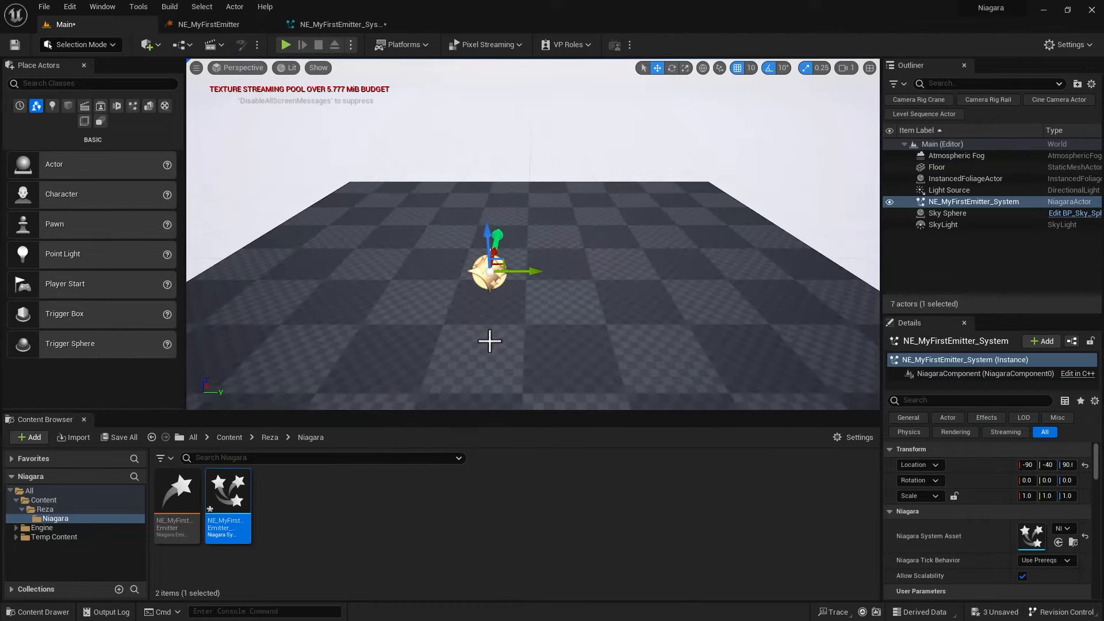
left_click_drag(453, 362, 455, 362, "alt")
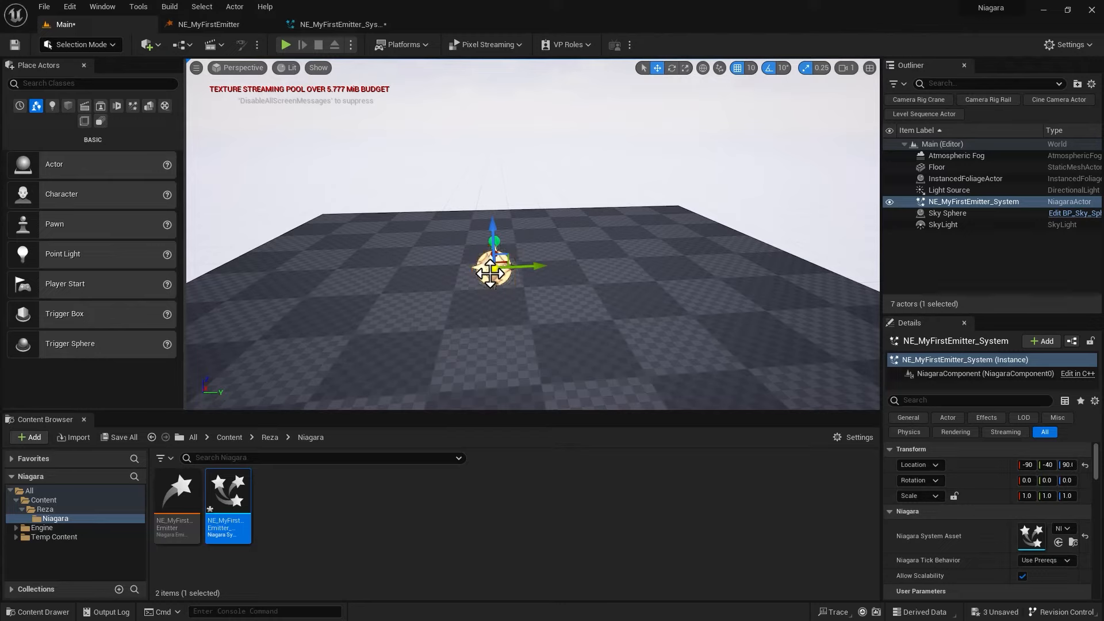
left_click(196, 68)
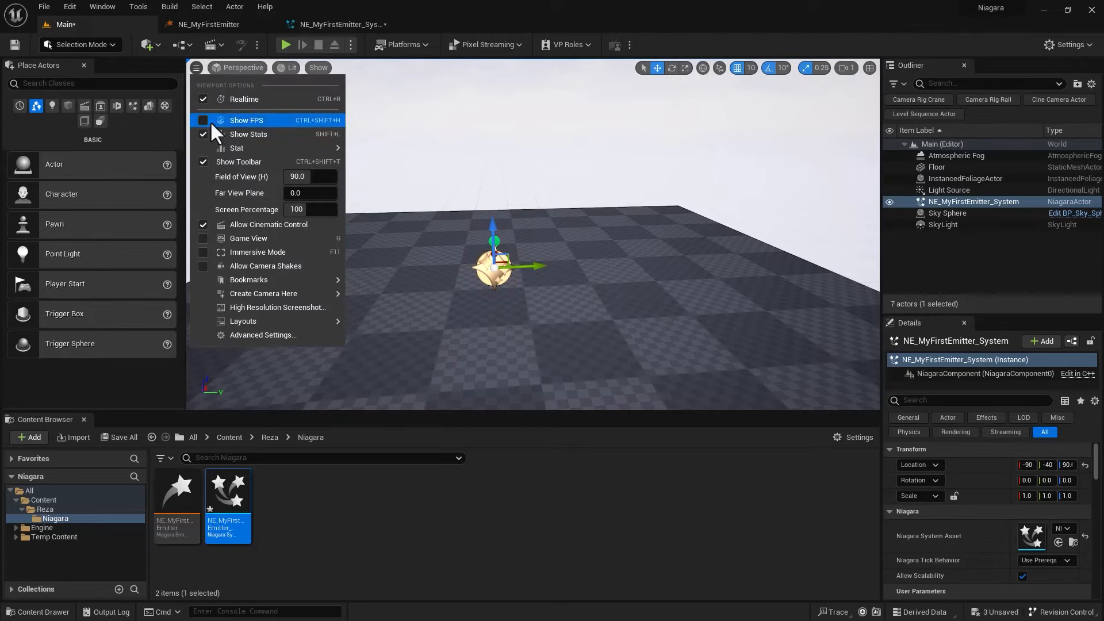
left_click(238, 237)
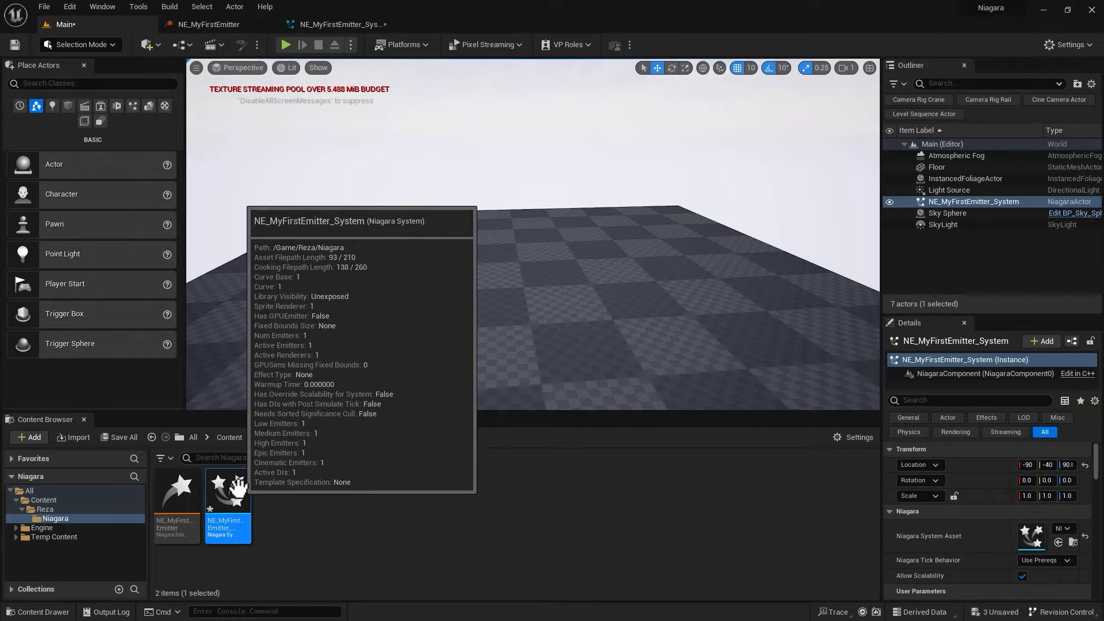
Open the NE_MyFirstEmitter asset and add a Spawn Rate module to its Emitter Update group
double_click(177, 502)
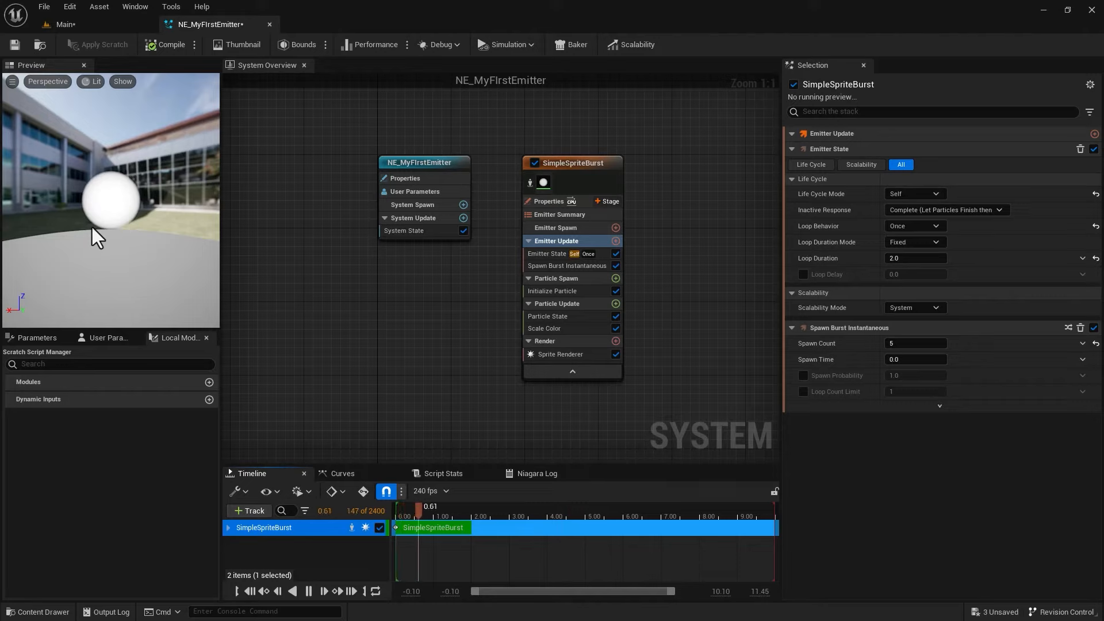
left_click(572, 265)
left_click(614, 241)
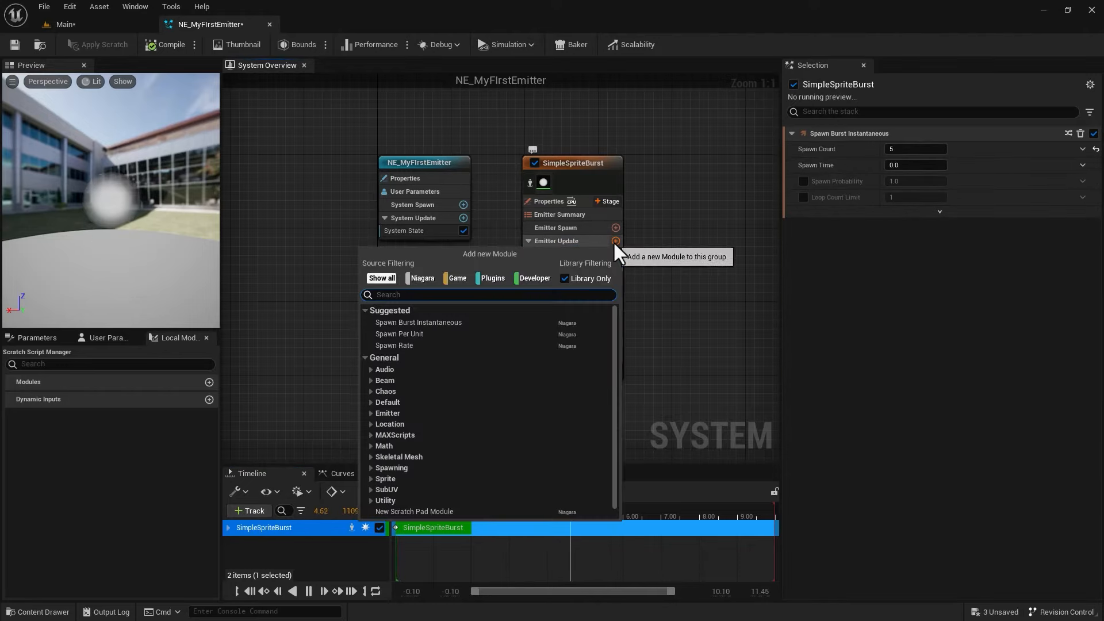
type("spawn")
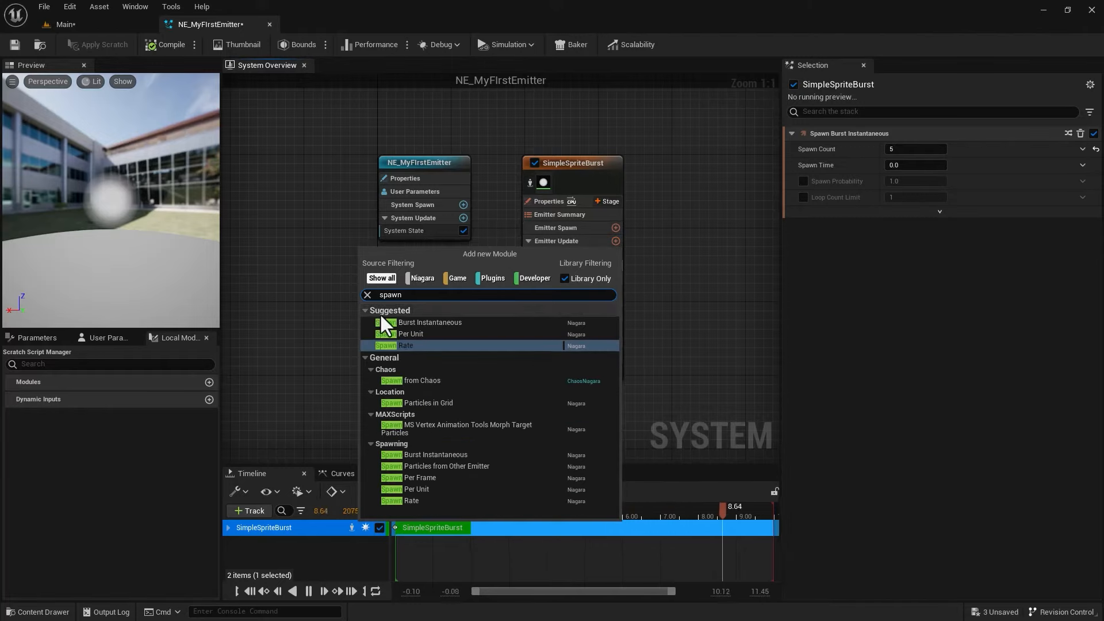
left_click(406, 342)
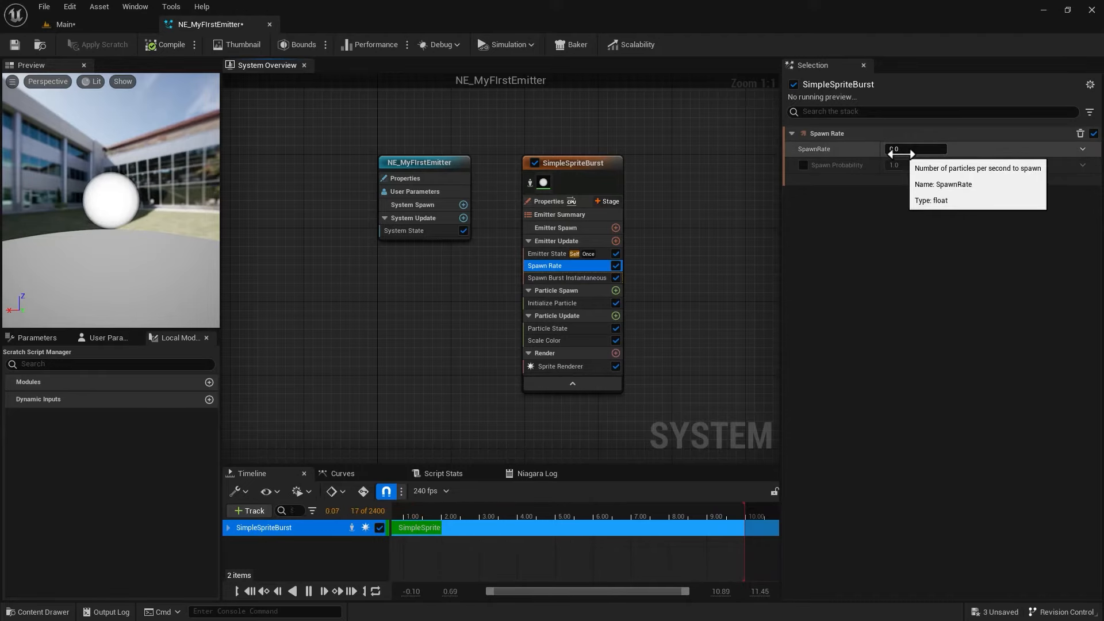
Disable the Spawn Burst Instantaneous module of the SimpleSpriteBurst emitter
left_click(578, 278)
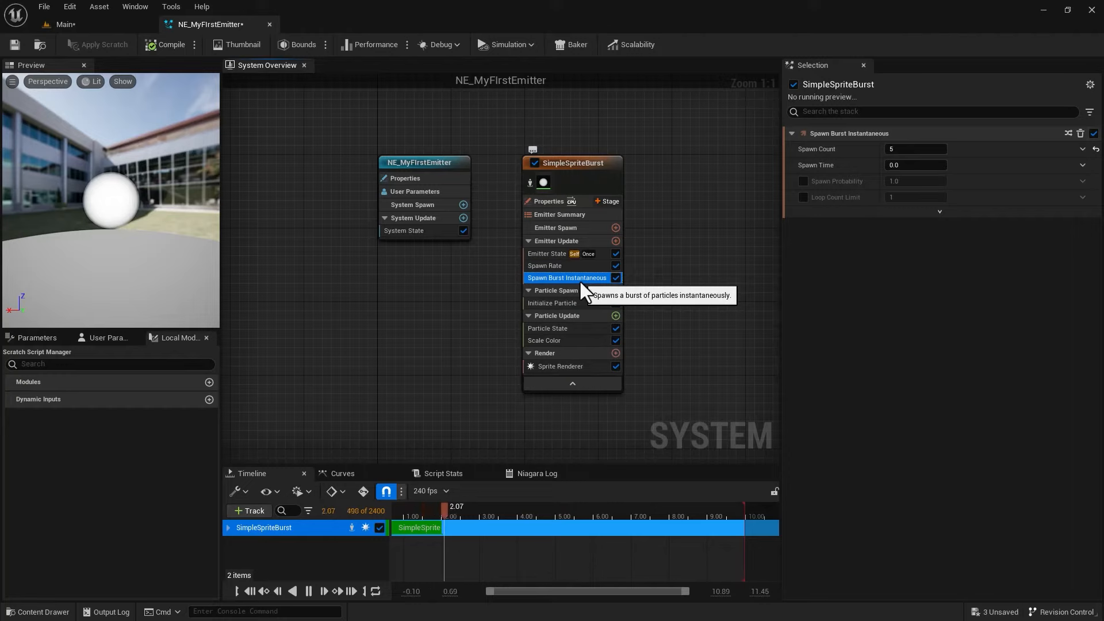
left_click(614, 278)
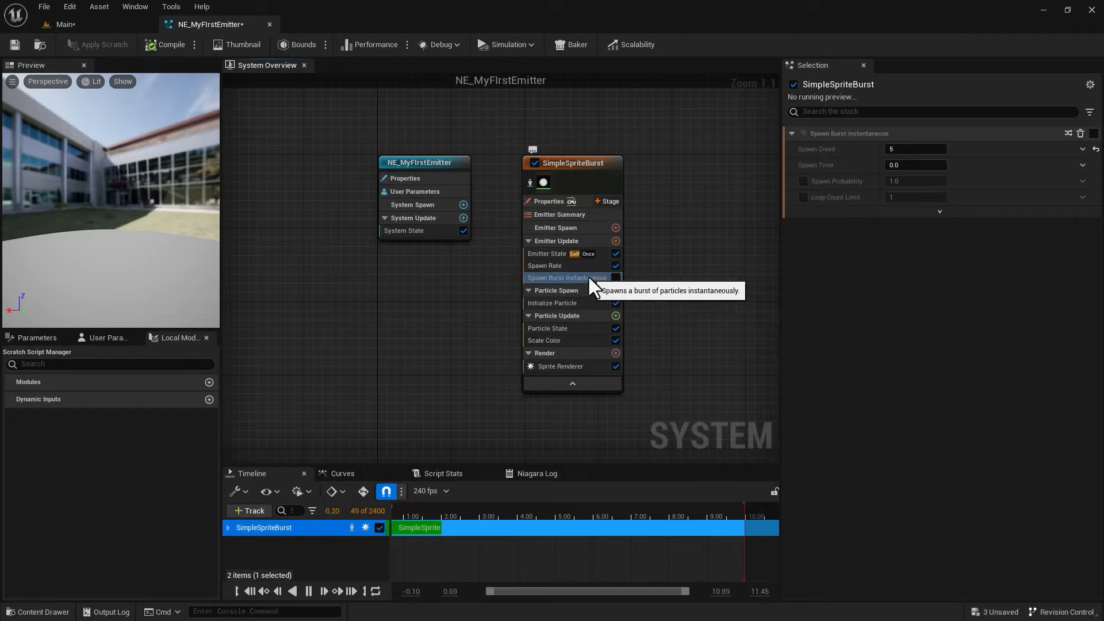
left_click(587, 276)
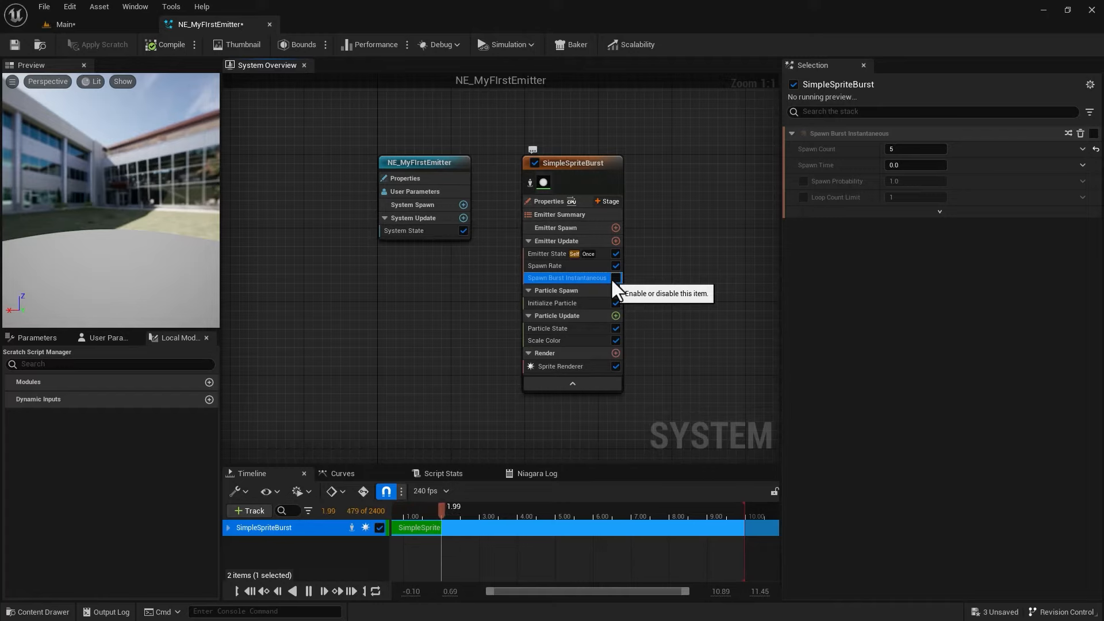
Set the SpawnRate value of the Spawn Rate module to 50
left_click(559, 266)
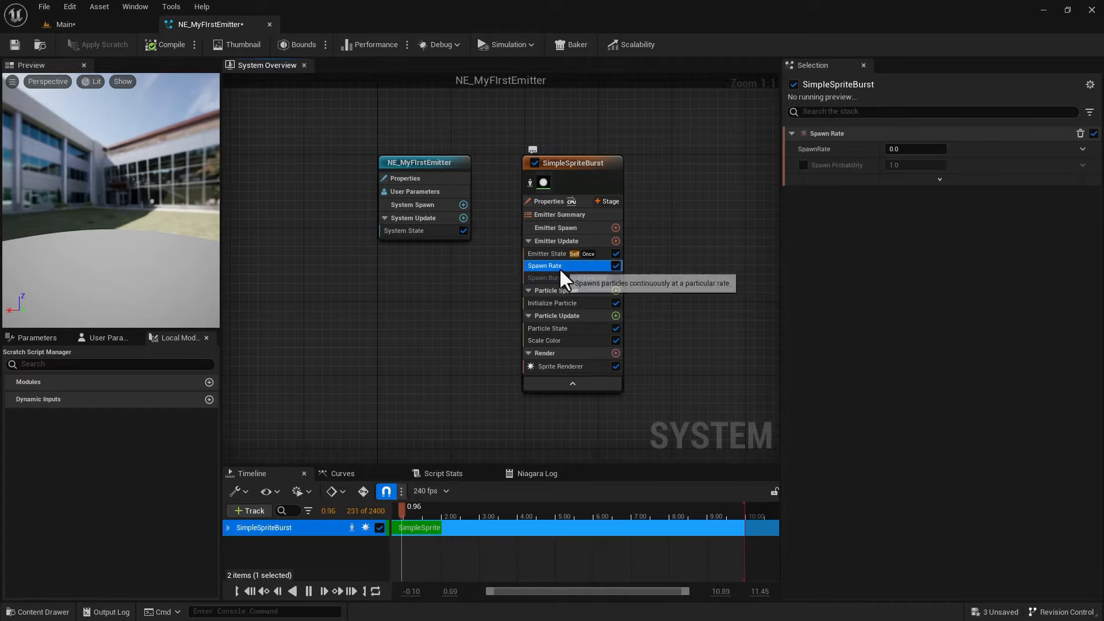
left_click(912, 152)
type("50")
key("Return")
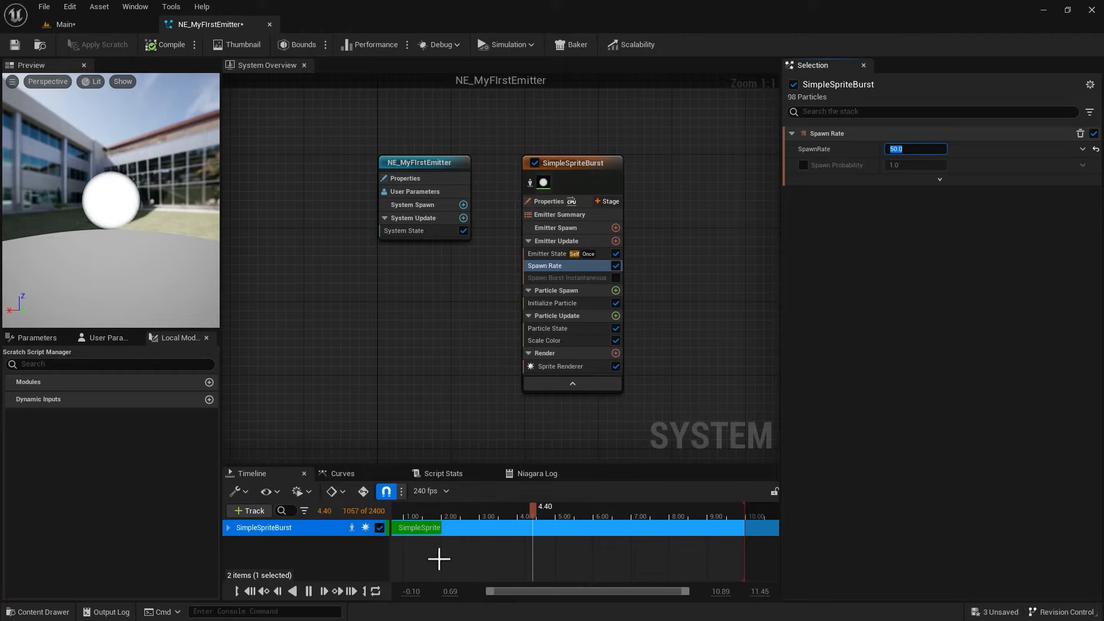
Set the Loop Behavior in the Emitter State module to Infinite
left_click(538, 254)
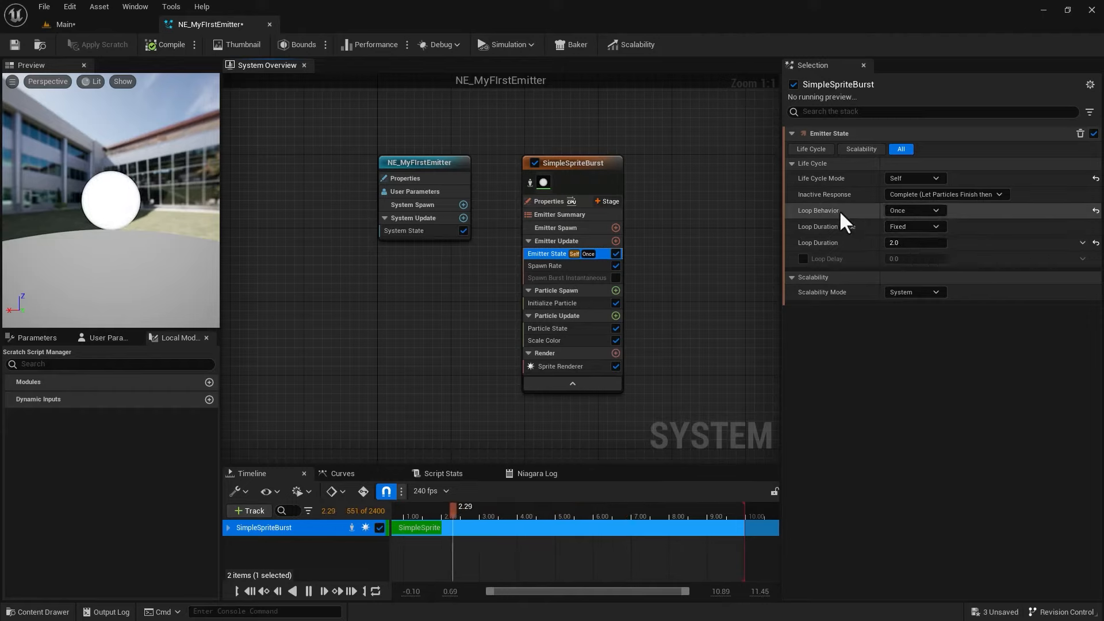
left_click(898, 211)
left_click(904, 229)
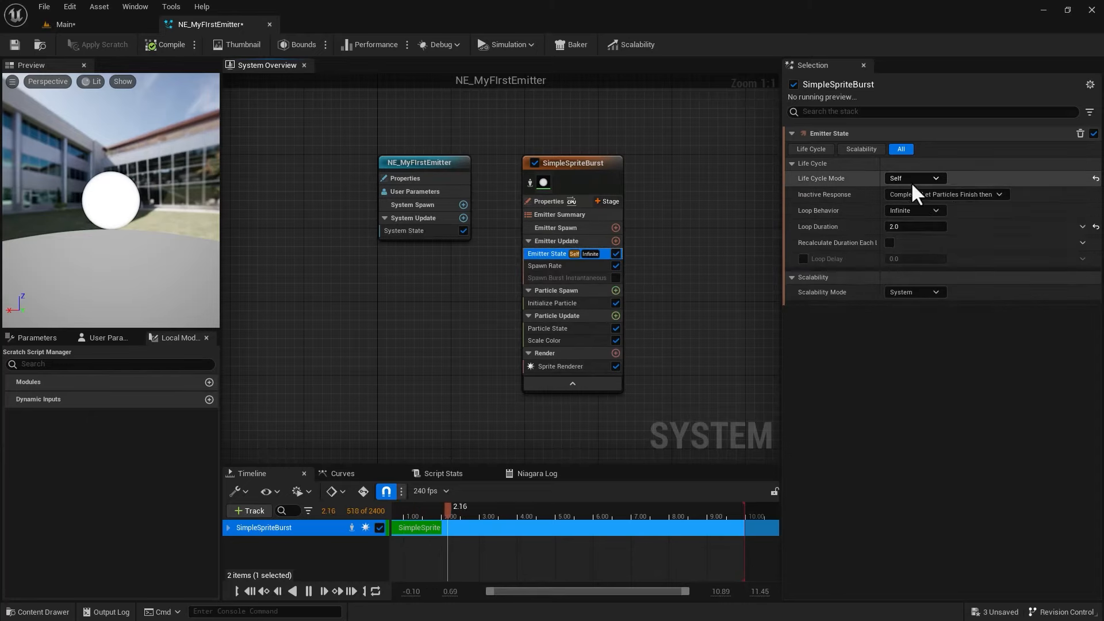
Switch the Emitter State's Life Cycle Mode to System and back to Self
left_click(911, 183)
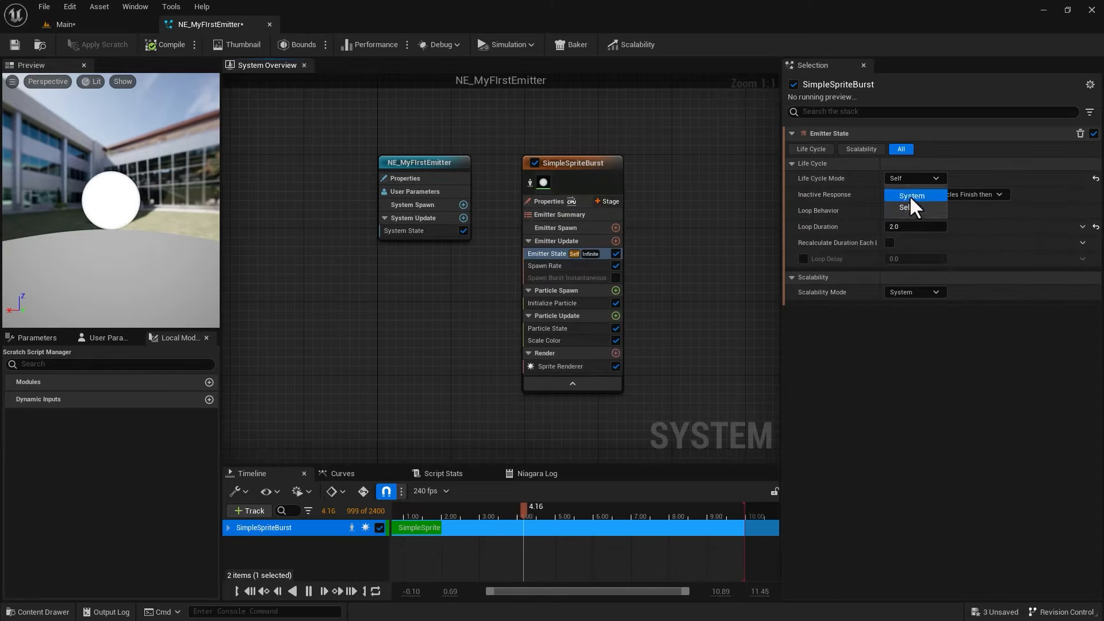
left_click(911, 196)
left_click(907, 176)
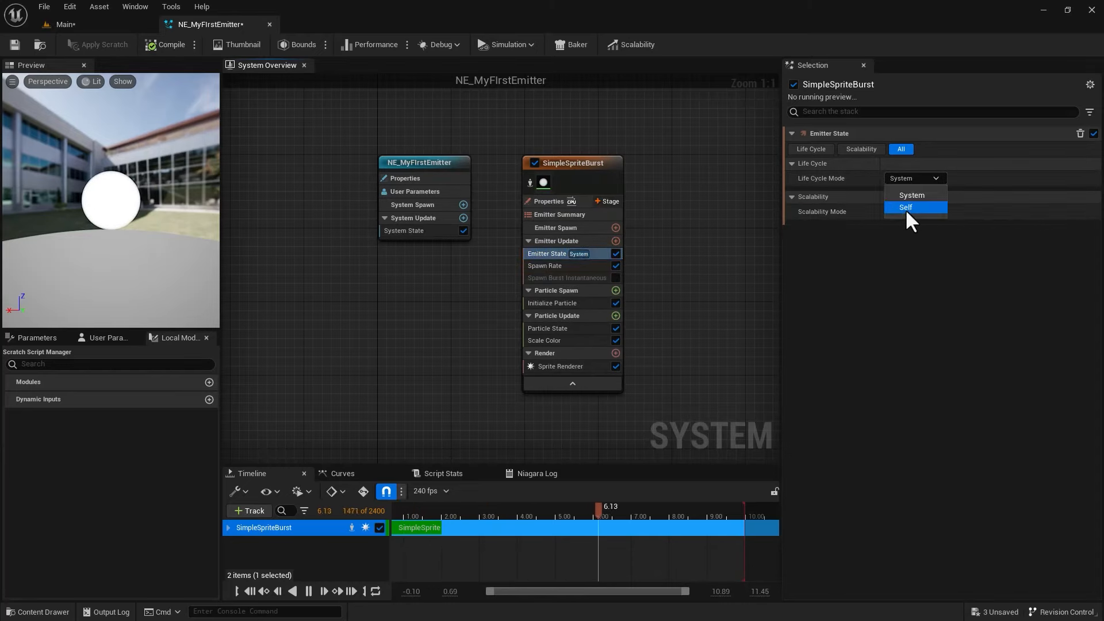
left_click(905, 209)
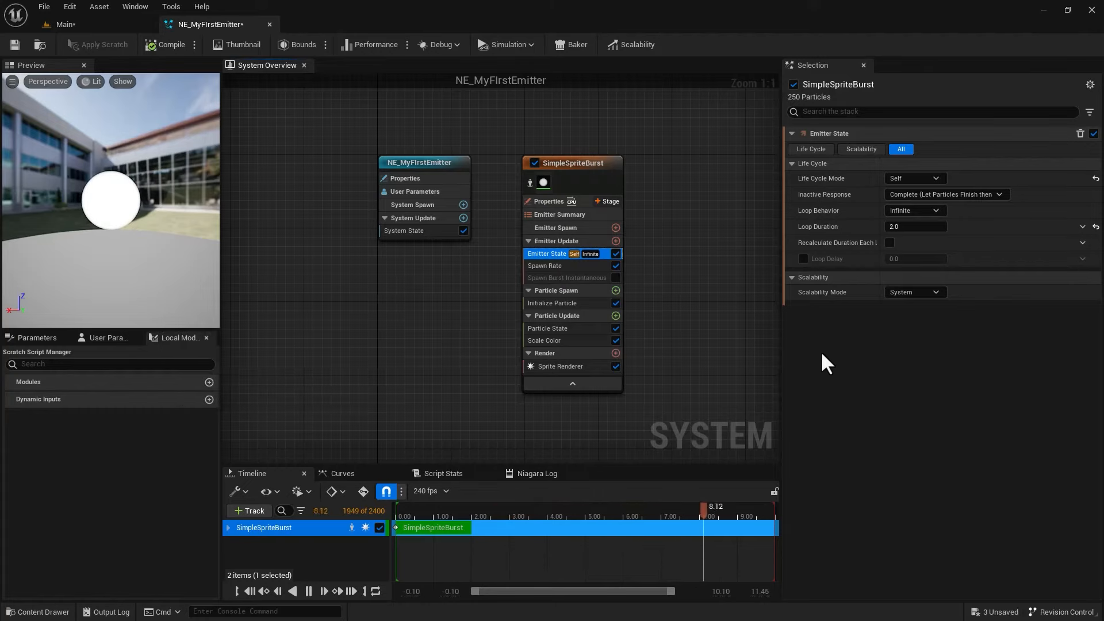
Collapse the Emitter Update, Particle Spawn and Particle Update groups of the SimpleSpriteBurst emitter
left_click(529, 241)
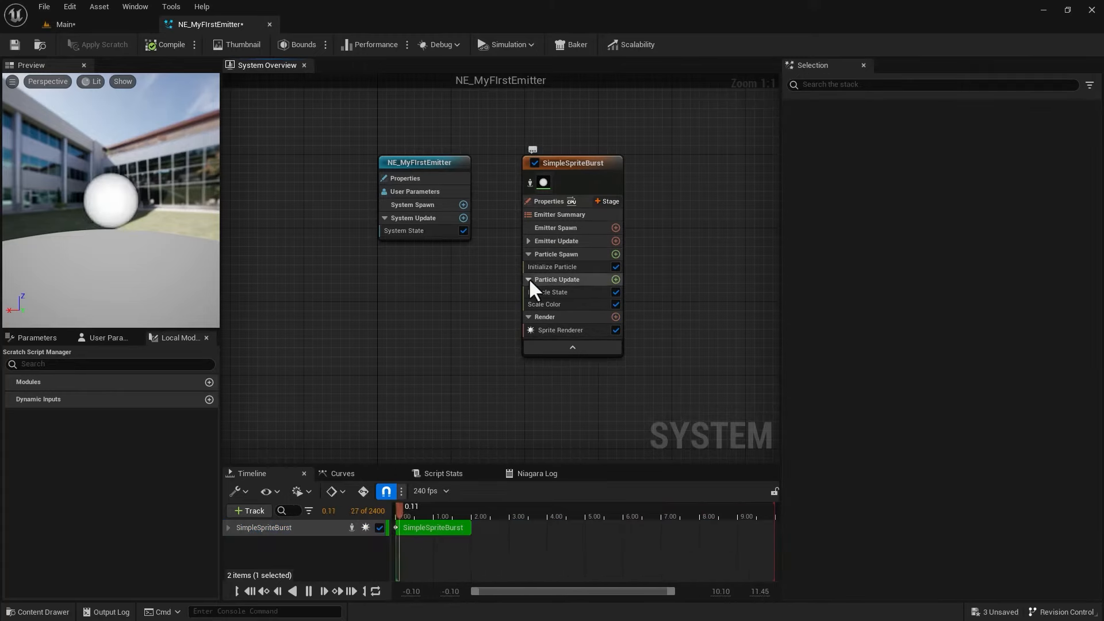
left_click(528, 280)
left_click(528, 254)
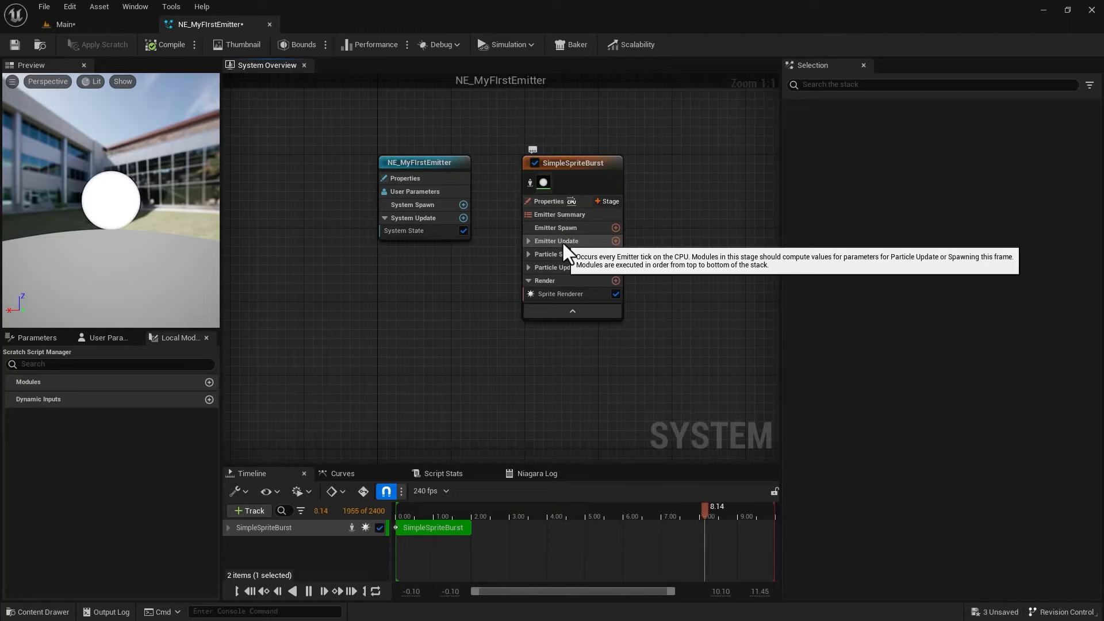
left_click(616, 241)
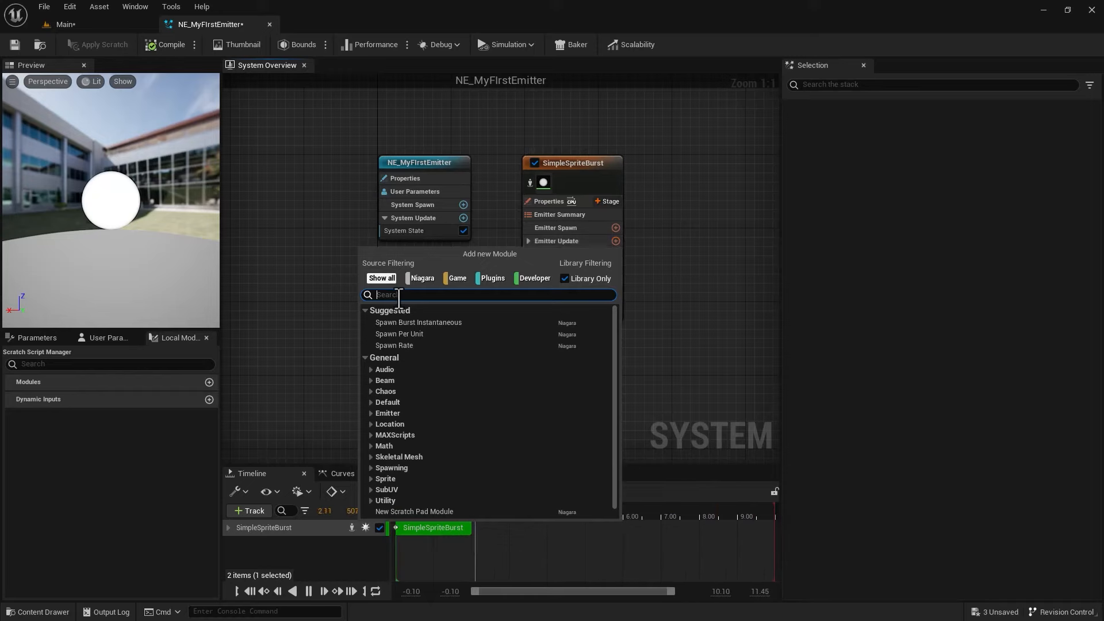
type("vel")
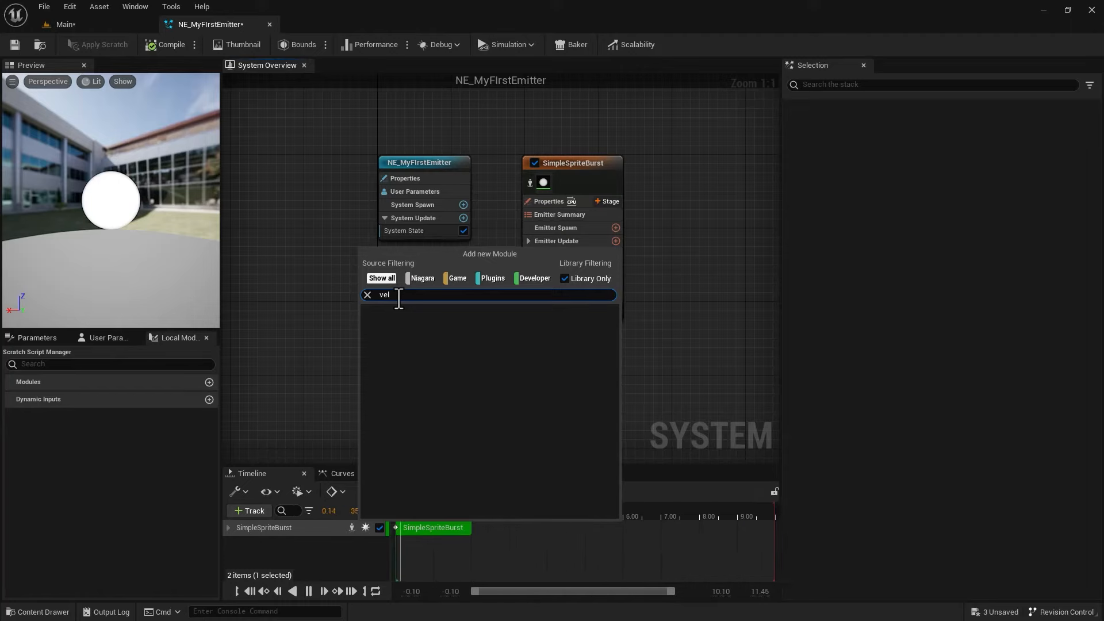
key("BackSpace")
key("BackSpace")
key("BackSpace")
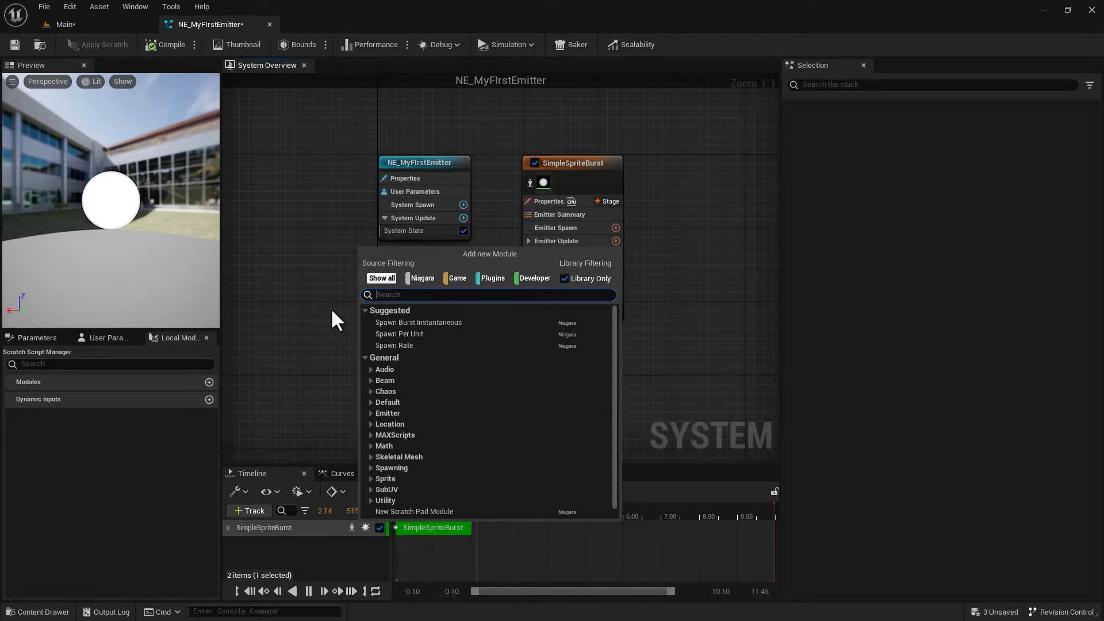
key("Escape")
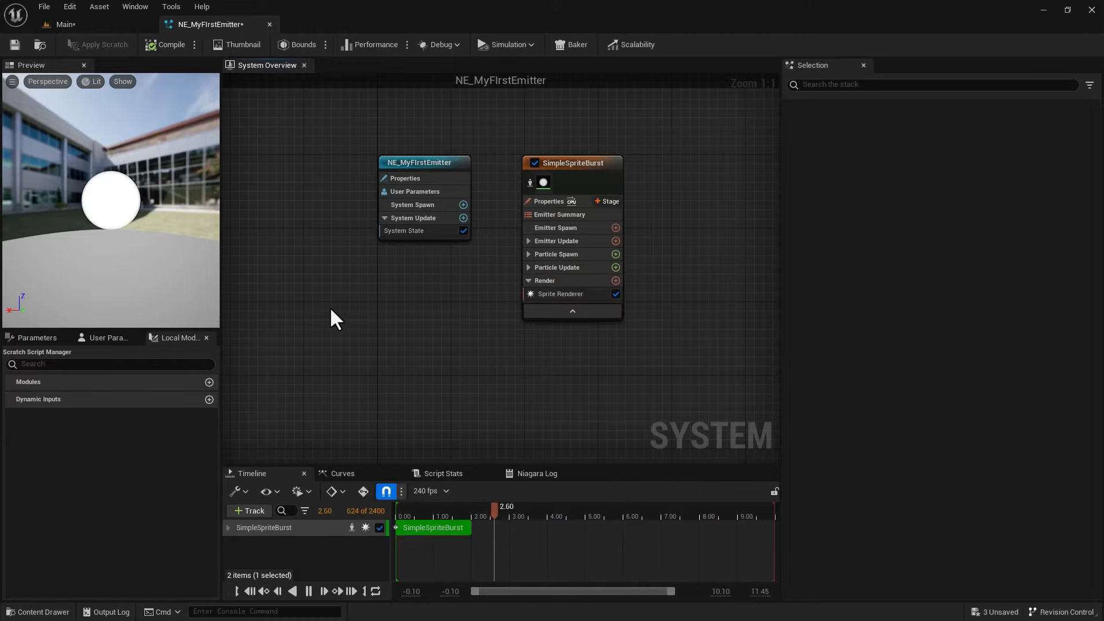
Add an Add Velocity module to Particle Spawn and a Solve Forces and Velocity module to Particle Update
left_click(615, 254)
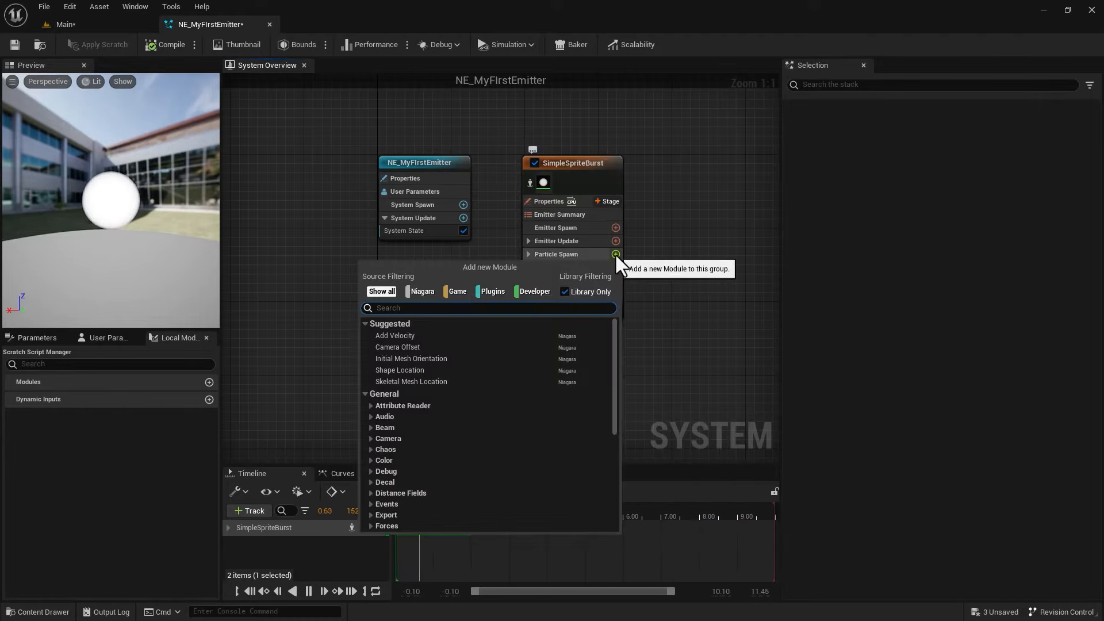
left_click(380, 337)
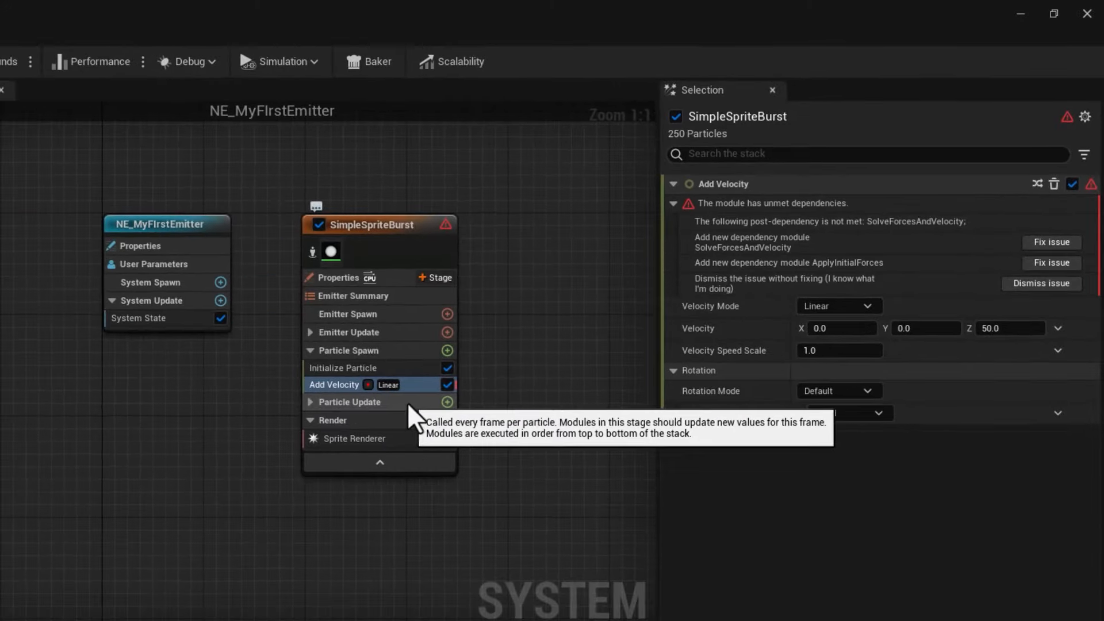
left_click(446, 406)
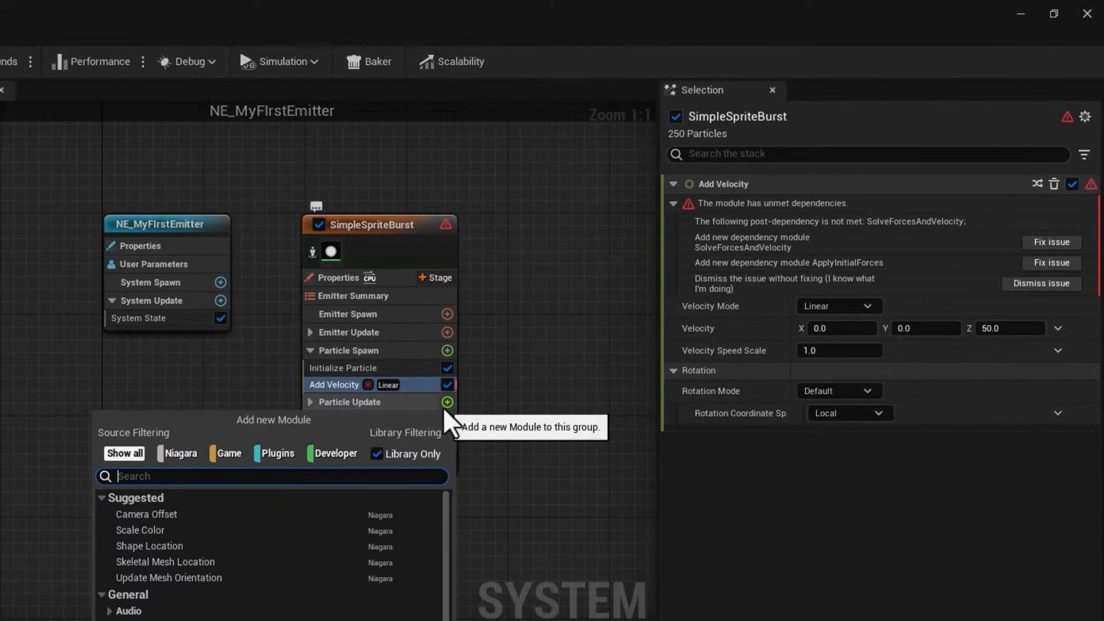
type("solve")
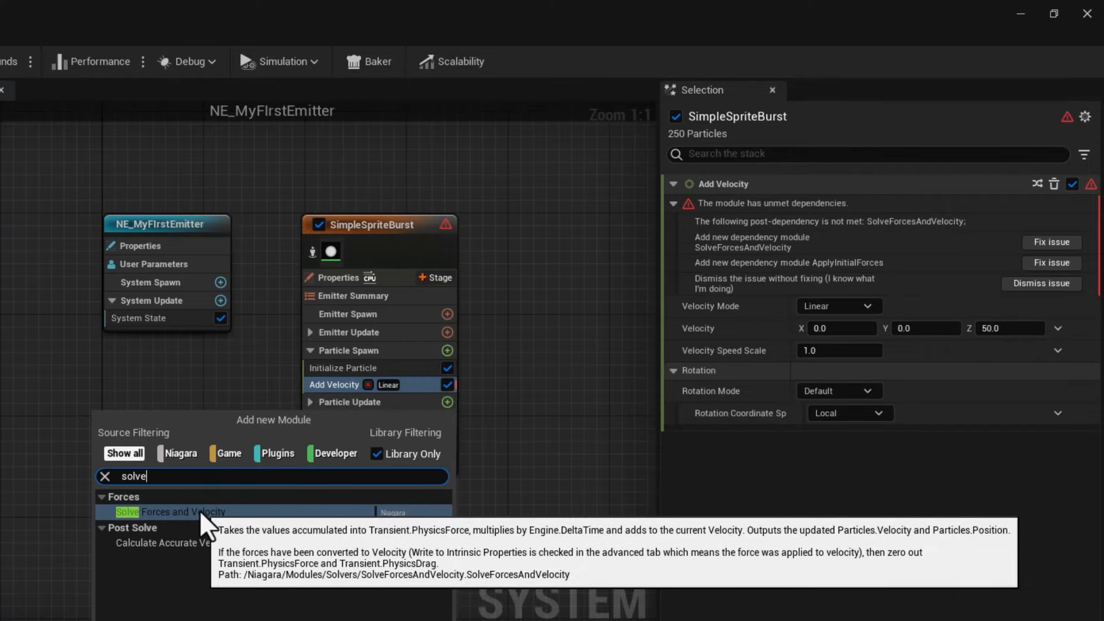
left_click(170, 512)
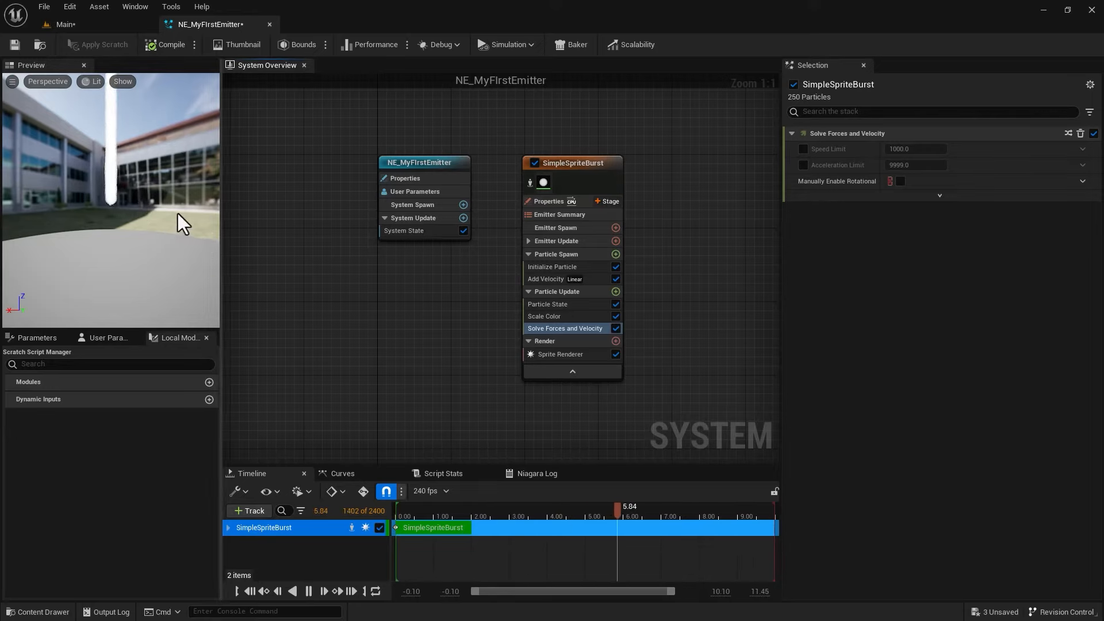
Set the Sprite Size Mode of the Initialize Particle module to Uniform with a sprite size of 20
left_click(533, 266)
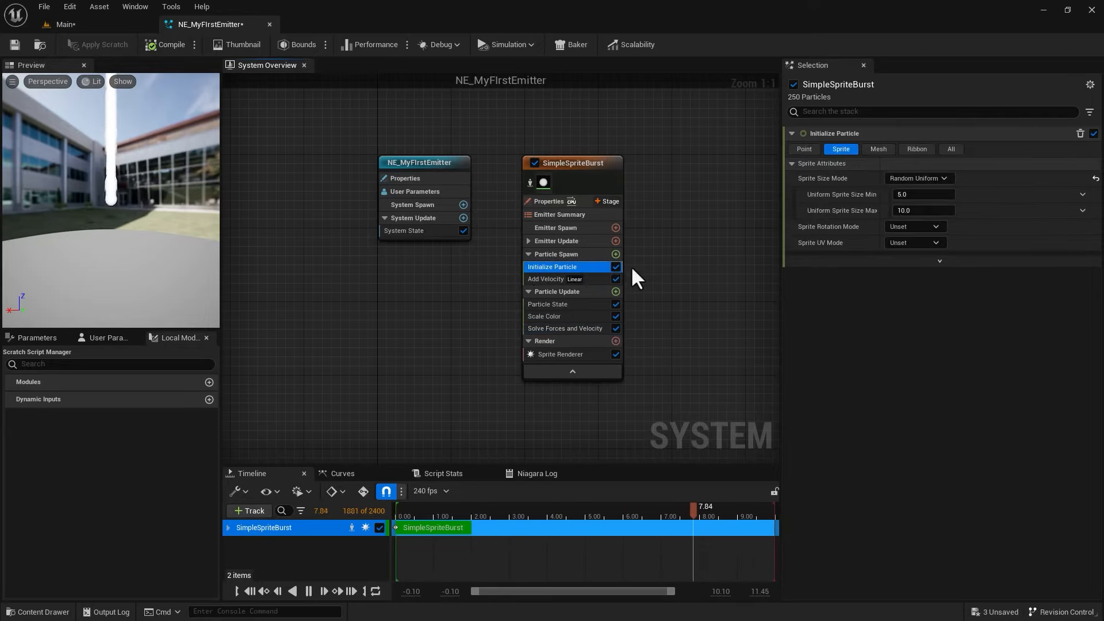
left_click(923, 174)
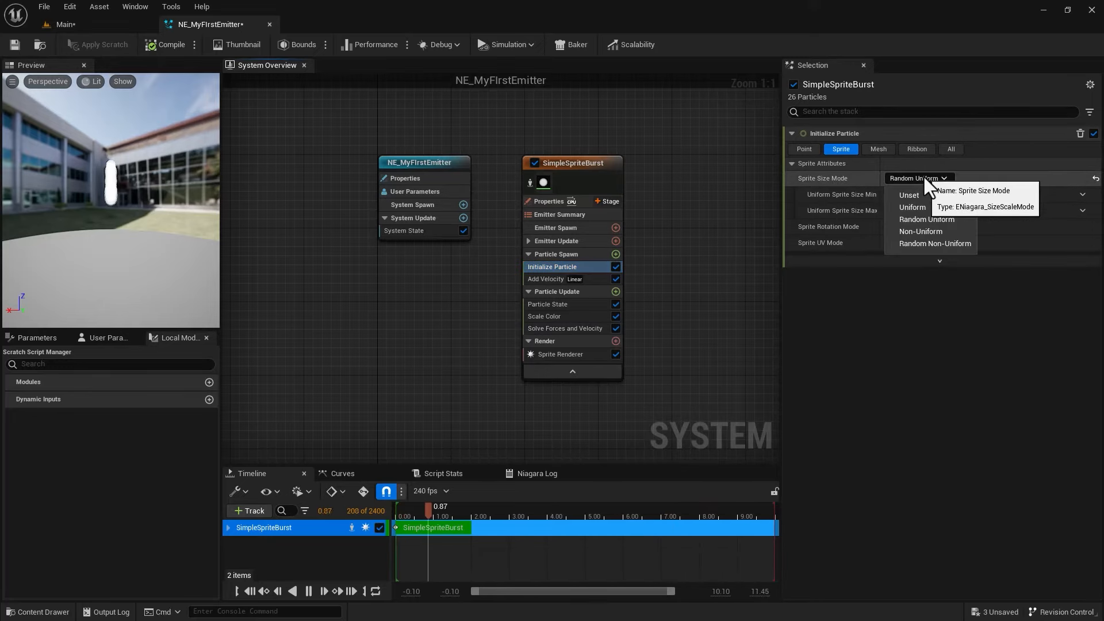
left_click(914, 206)
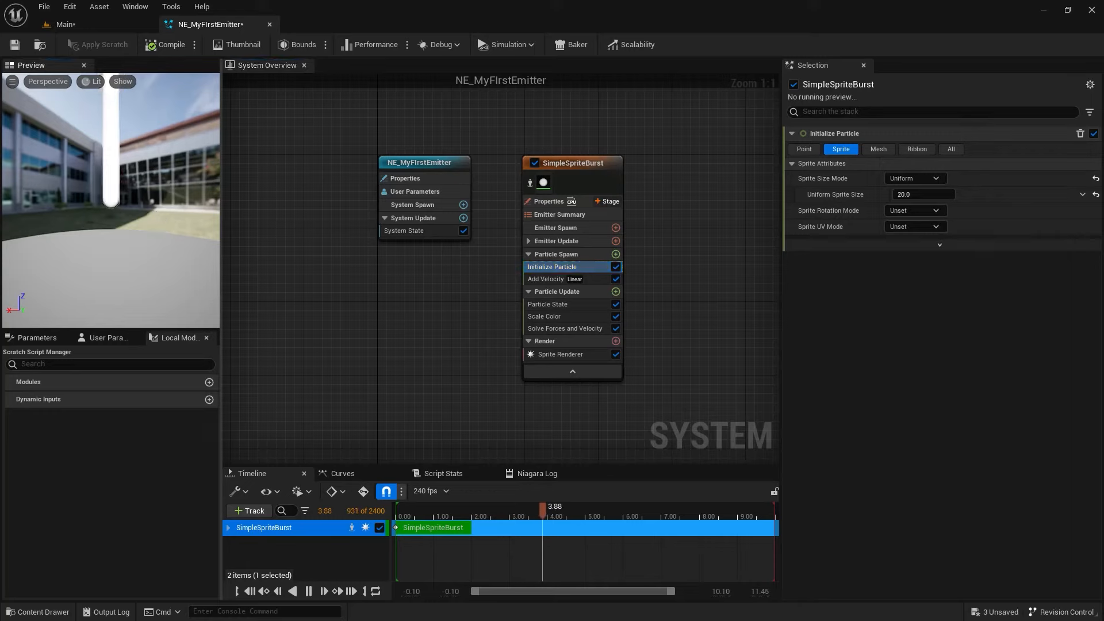
left_click_drag(148, 209, 121, 210)
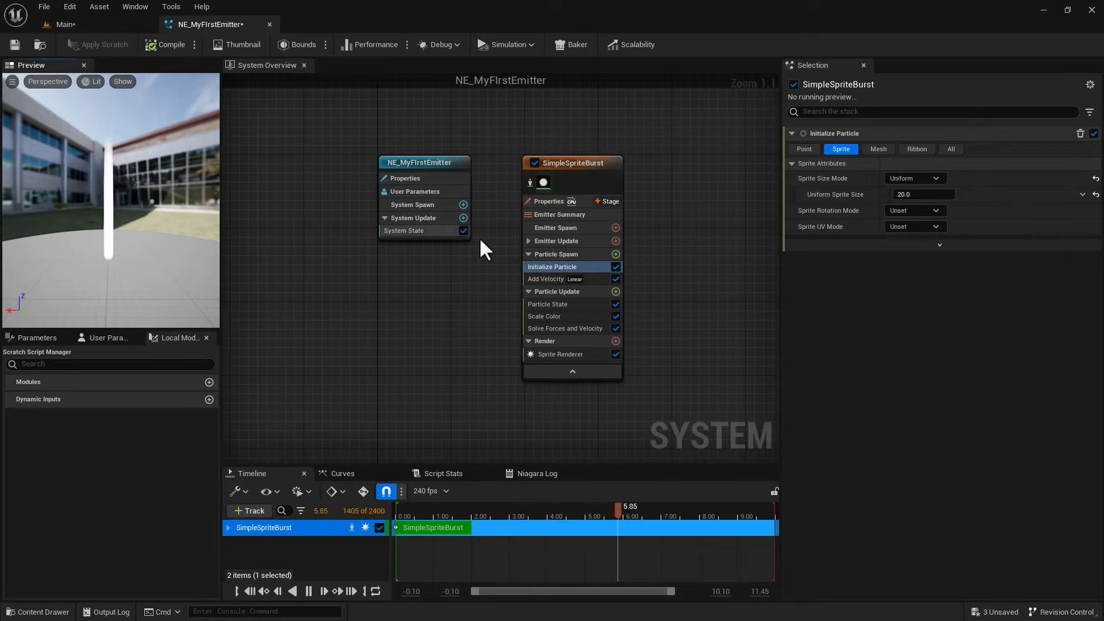
Set the Initialize Particle module's Sprite Size Mode to Random Uniform with a Uniform Sprite Size Max of 15
left_click(914, 179)
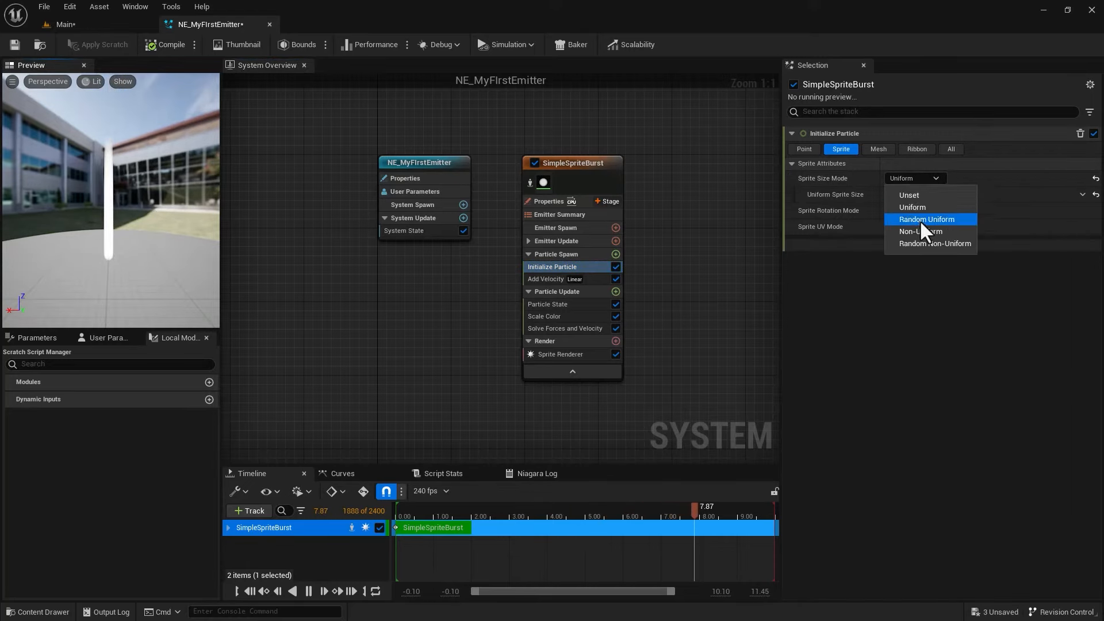
left_click(920, 220)
left_click(910, 196)
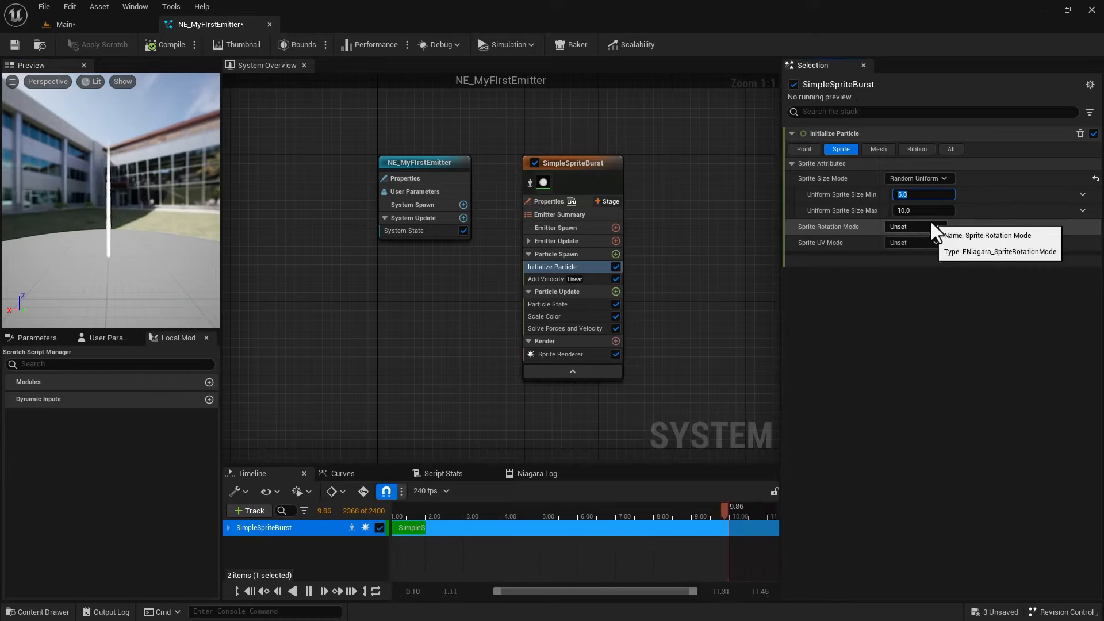
left_click(919, 210)
type("15")
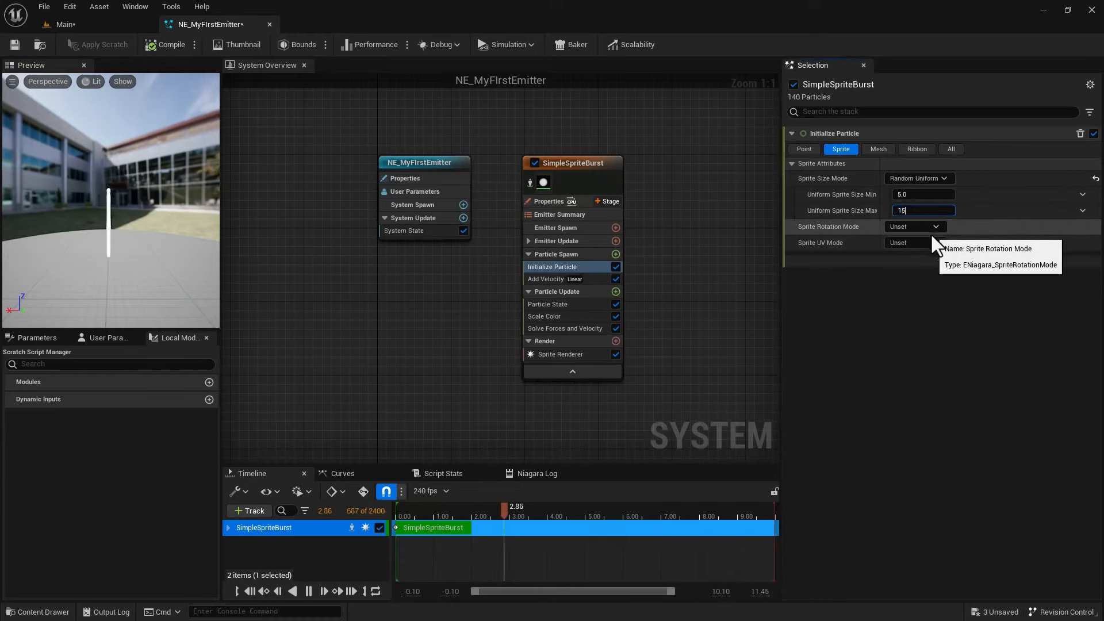
key("Return")
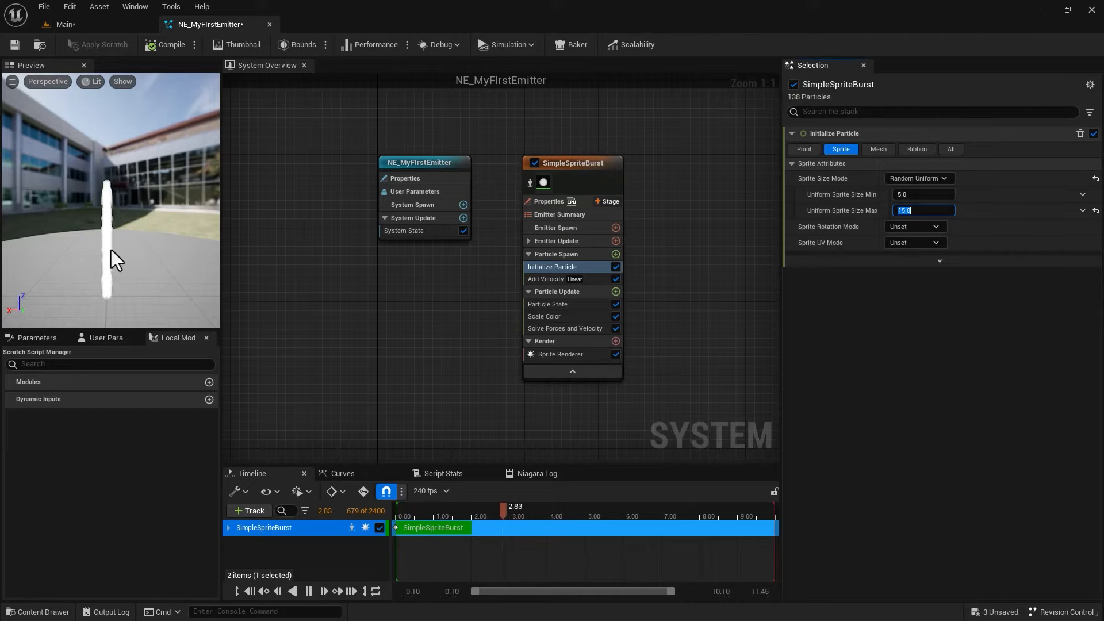
right_click_drag(112, 249, 112, 233)
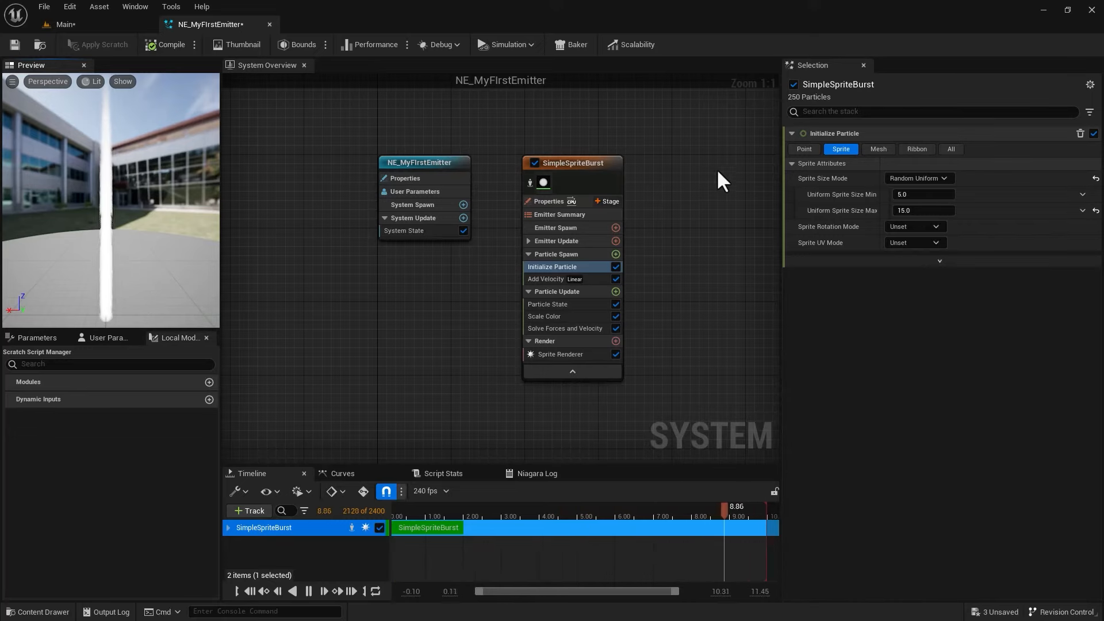
Set the Velocity Mode of the Add Velocity module to From Point and inspect the particles in the preview
left_click(564, 281)
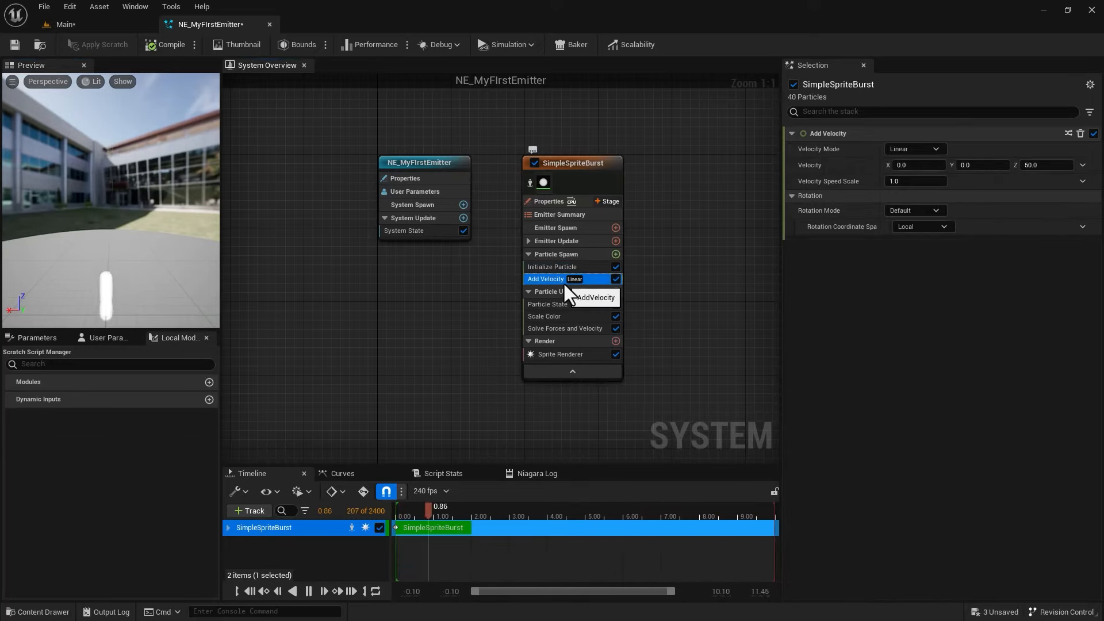
left_click(905, 149)
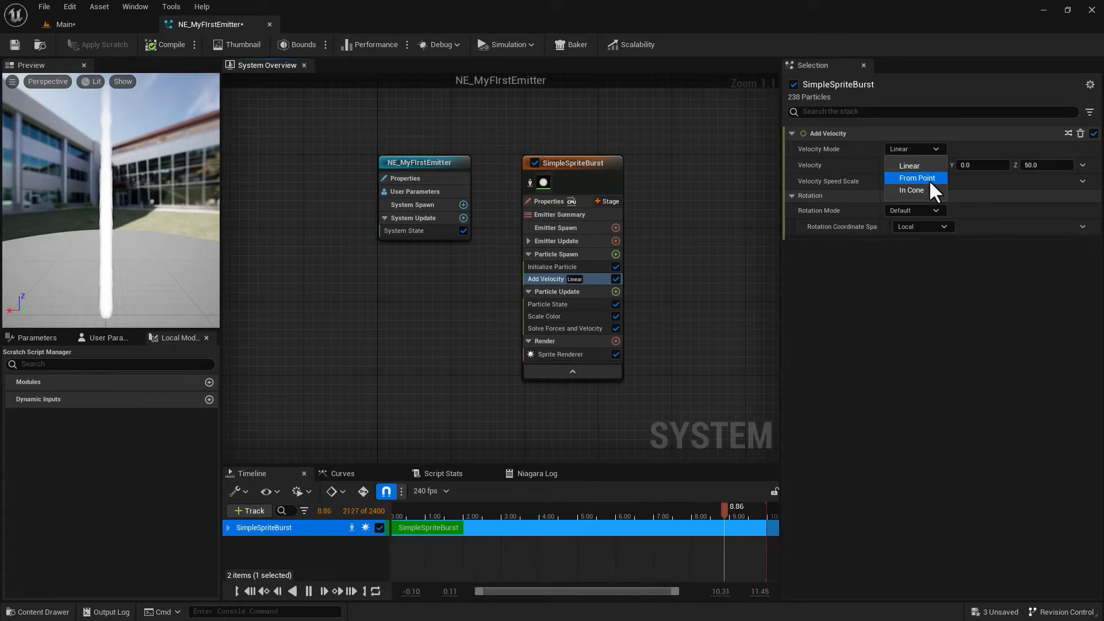
left_click(929, 180)
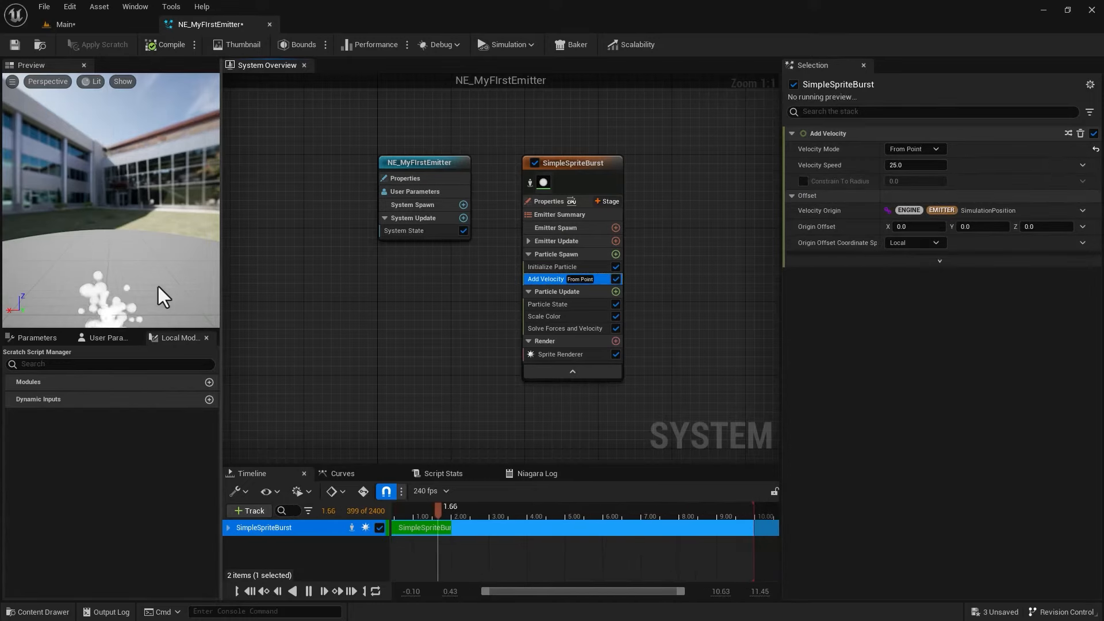
middle_click_drag(161, 283, 160, 179)
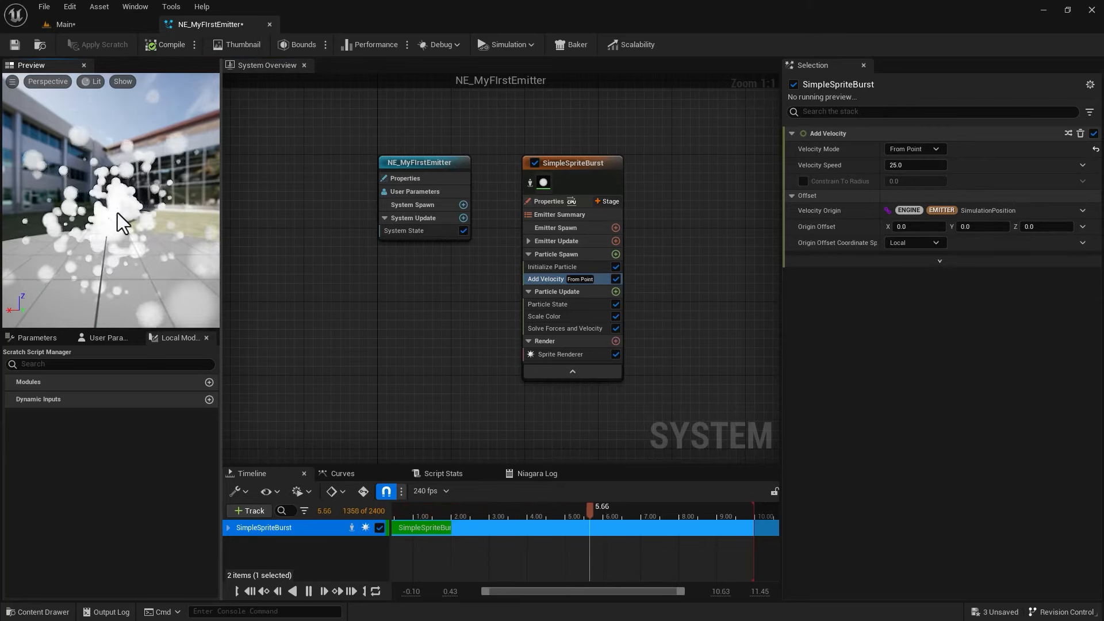
Set the Add Velocity module's Velocity Mode to In Cone, with a Cone Axis of 0 in X and 1 in Z
left_click(913, 149)
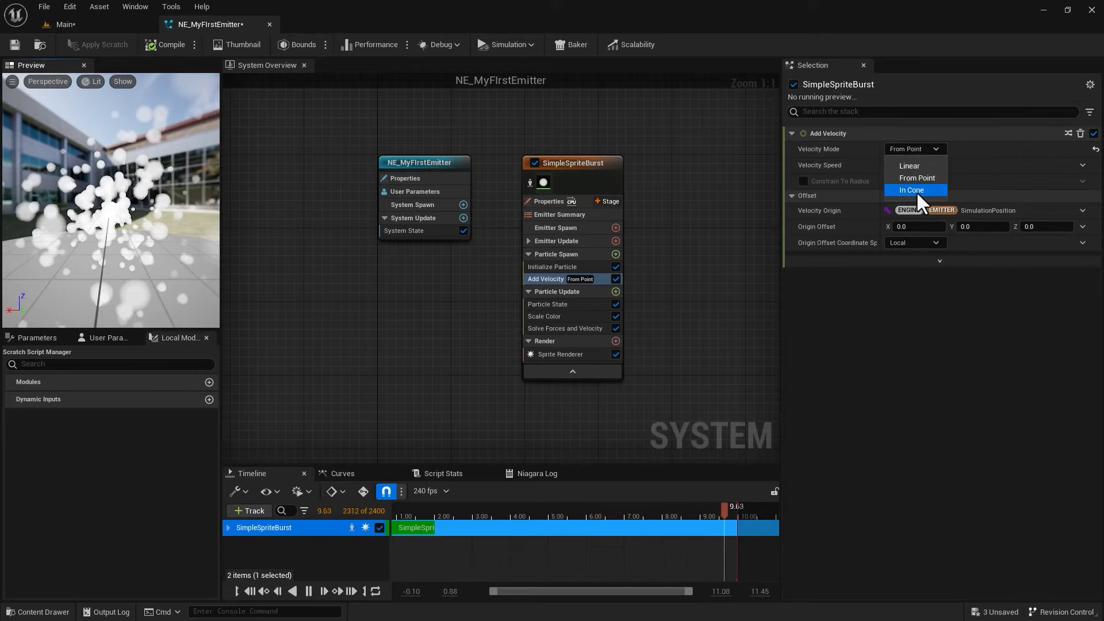
left_click(913, 190)
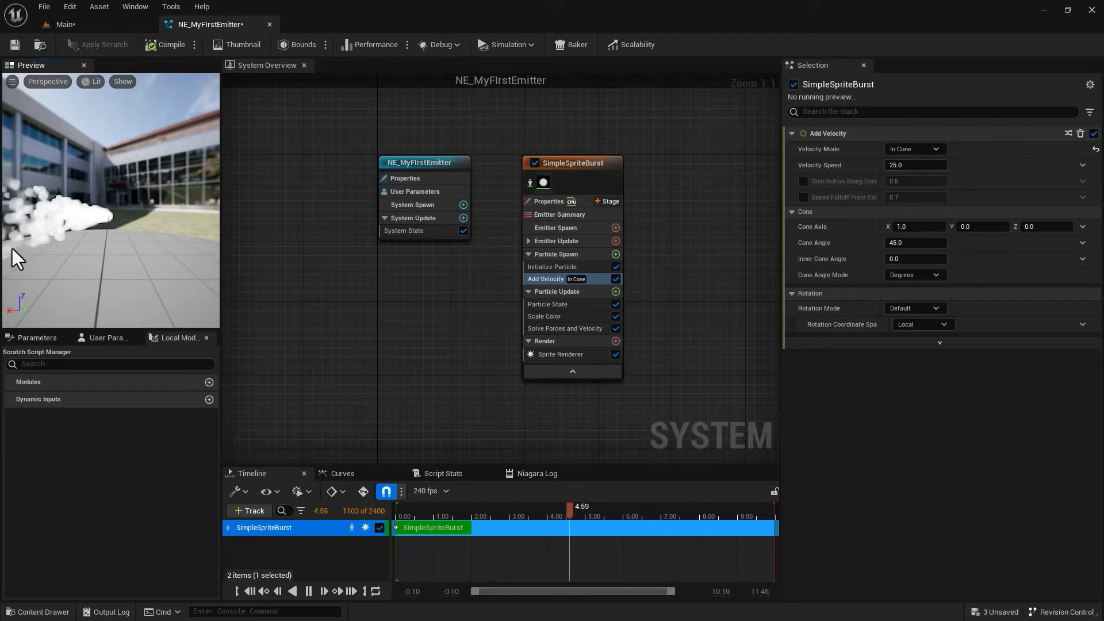
left_click(910, 229)
type("0")
key("Return")
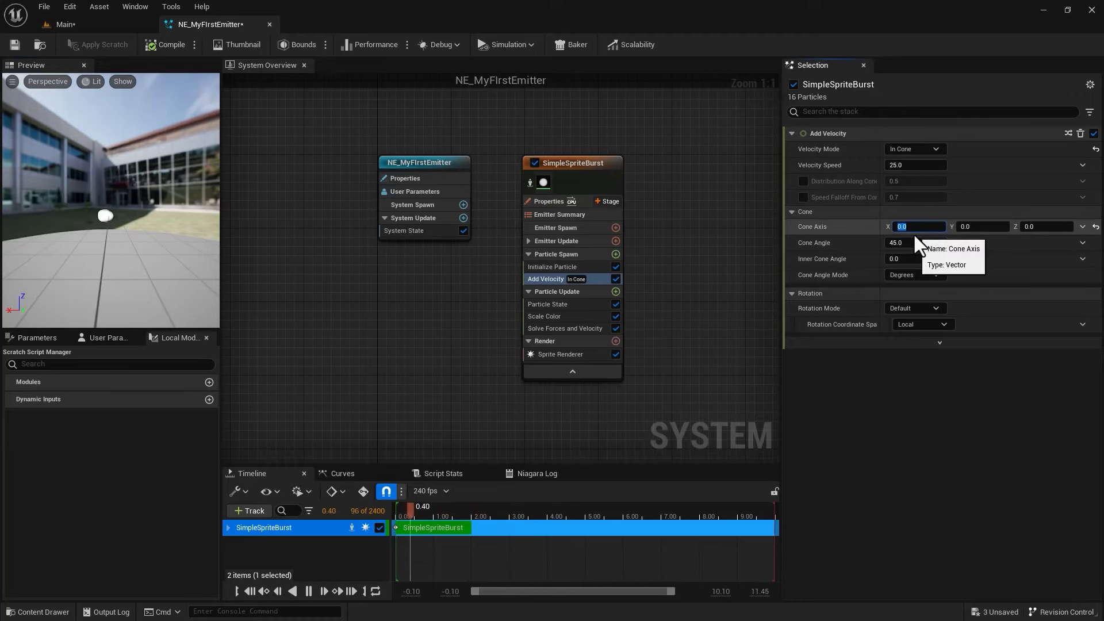
left_click(1040, 227)
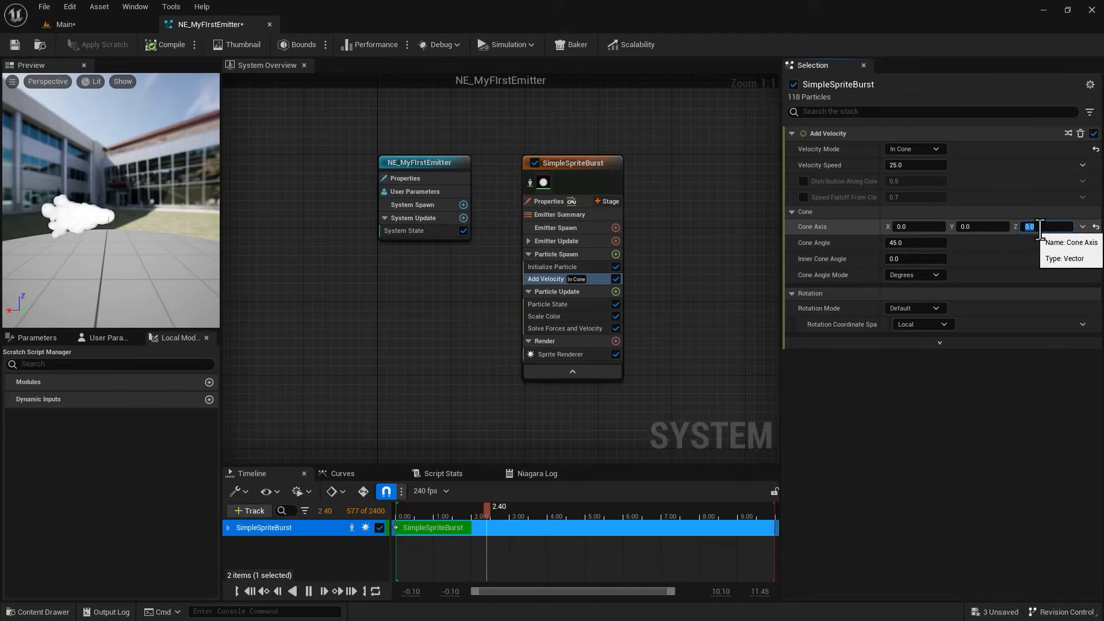
type("1")
key("Return")
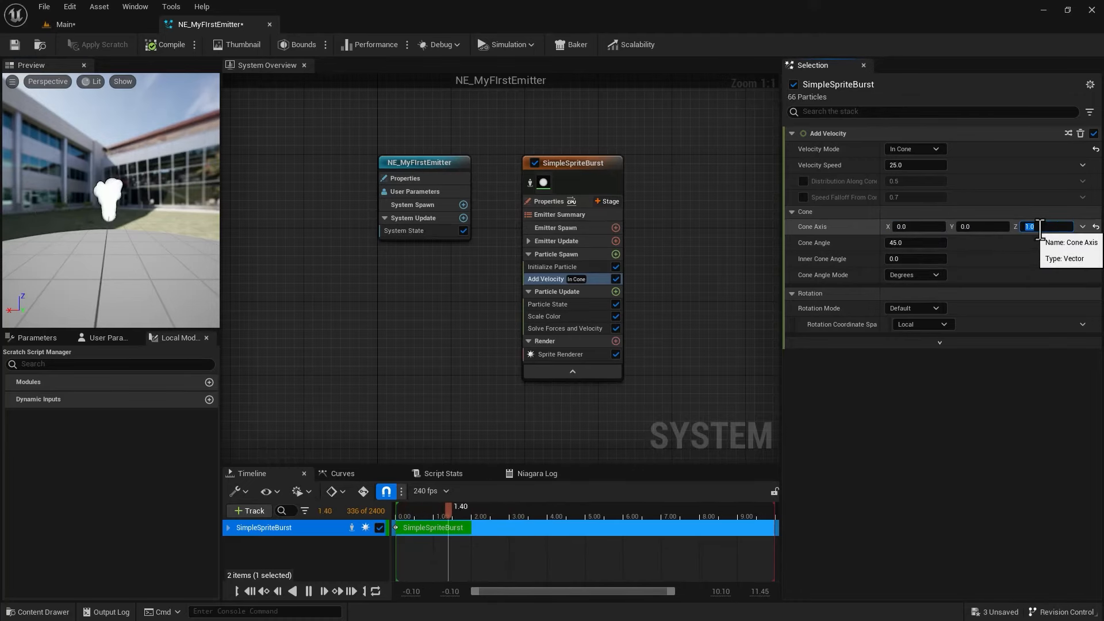
Try Cone Angle values of 80 and 15 degrees in the Add Velocity module, and settle on 30 degrees
left_click(897, 242)
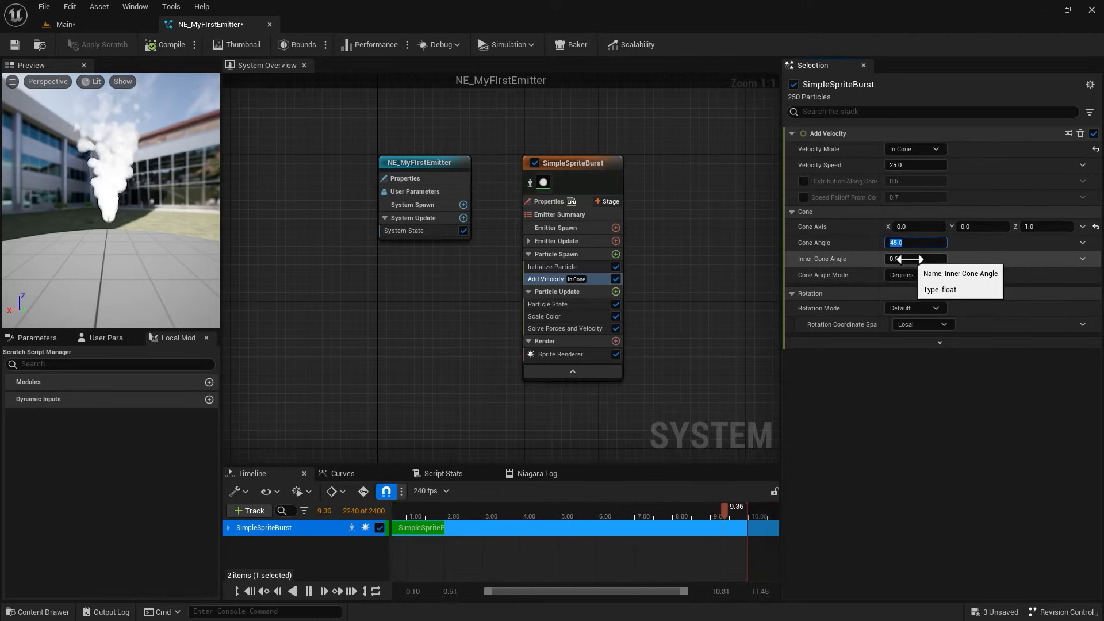
type("80")
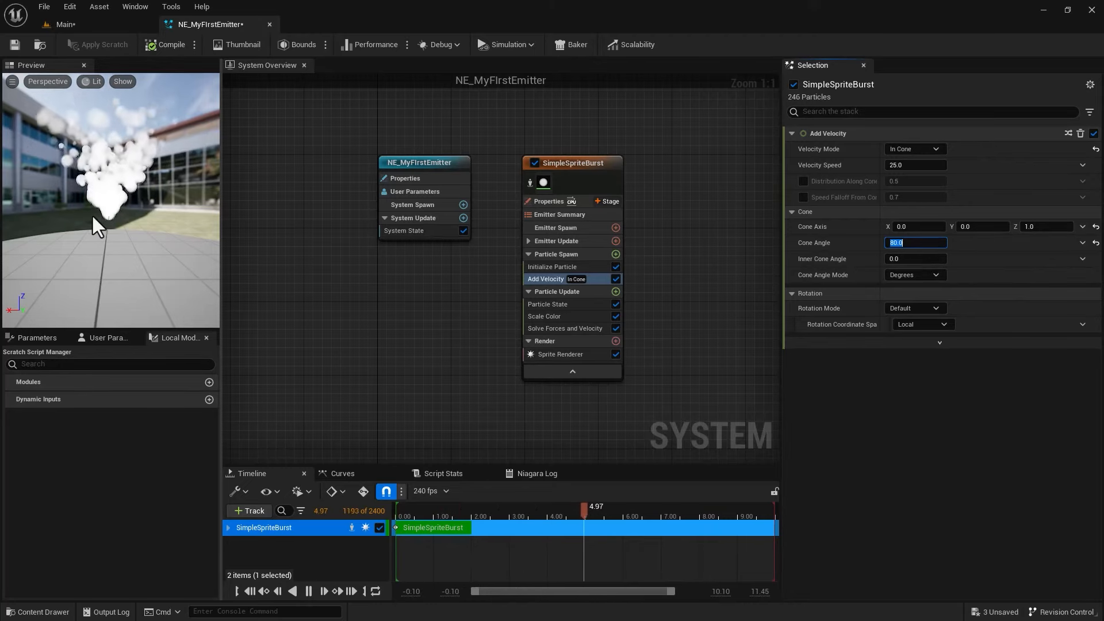
type("15")
key("Return")
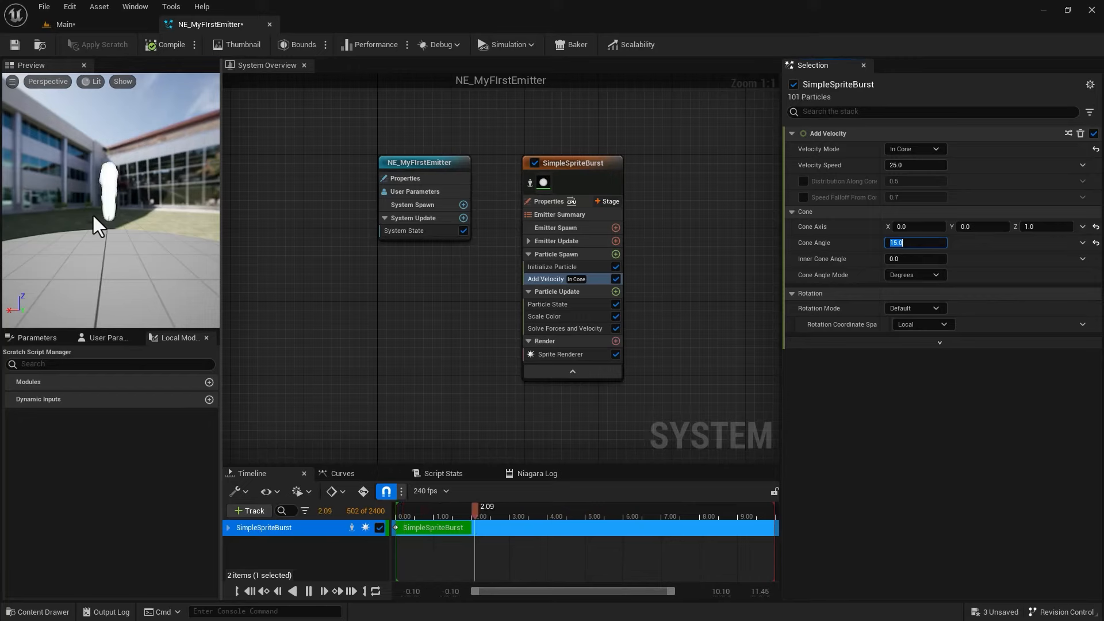
type("30")
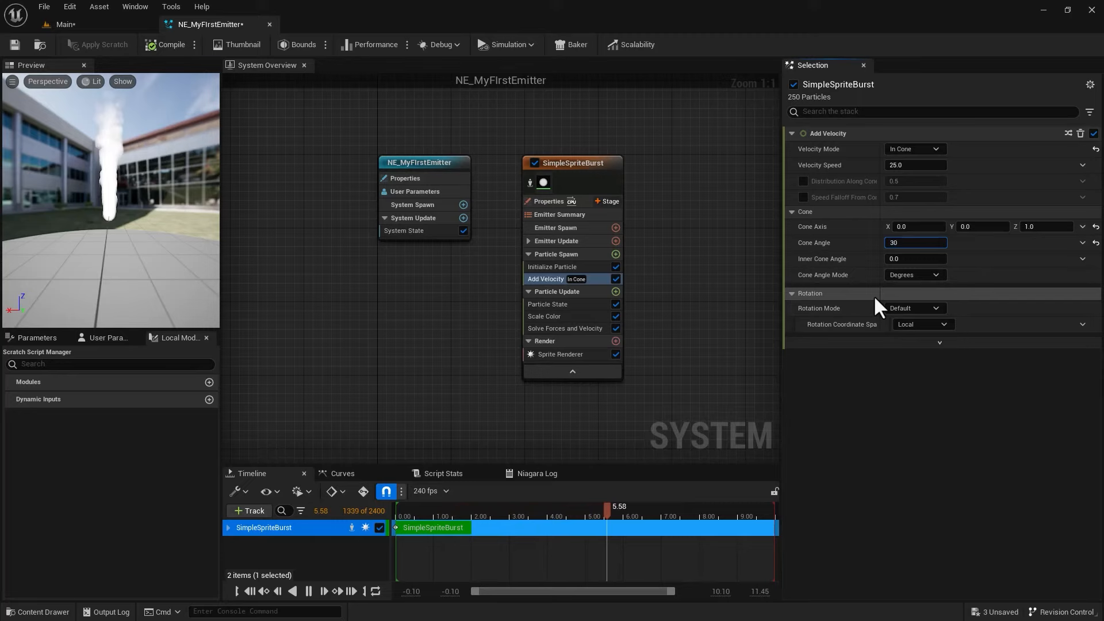
key("Return")
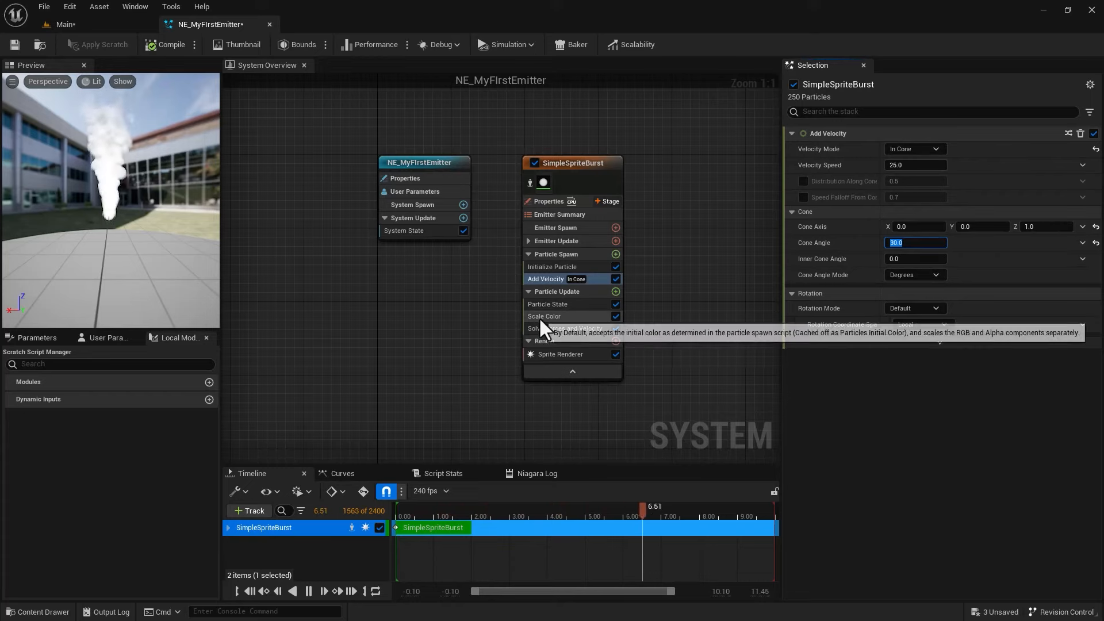
Move the end key of the Scale Color module's Scale Alpha curve to 0.6, keeping its value at 0.0
left_click(539, 316)
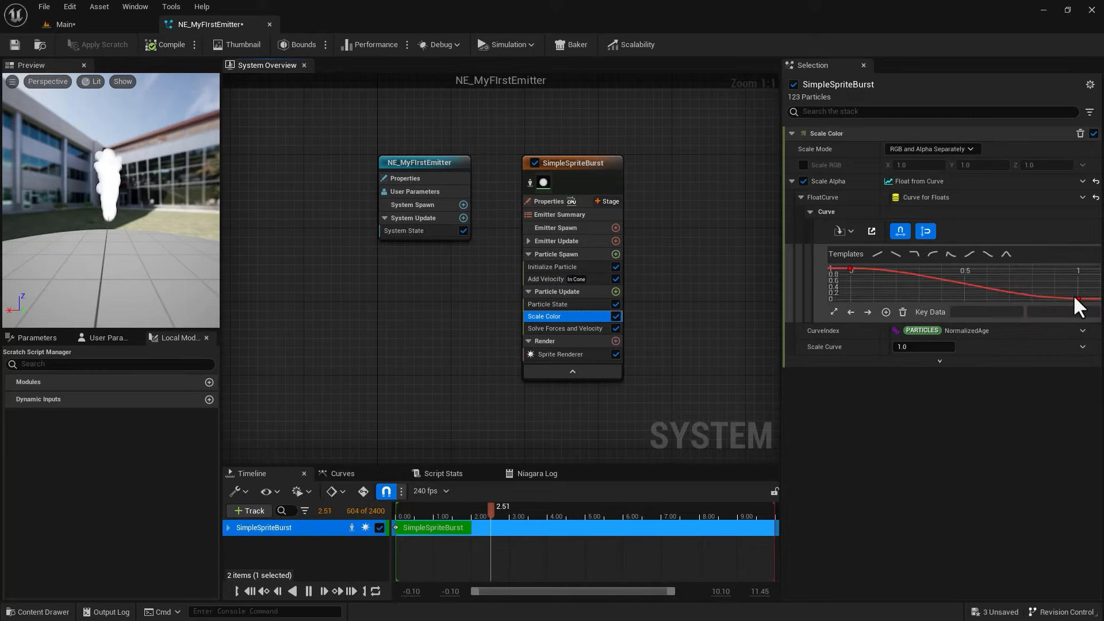
left_click_drag(1077, 299, 995, 299)
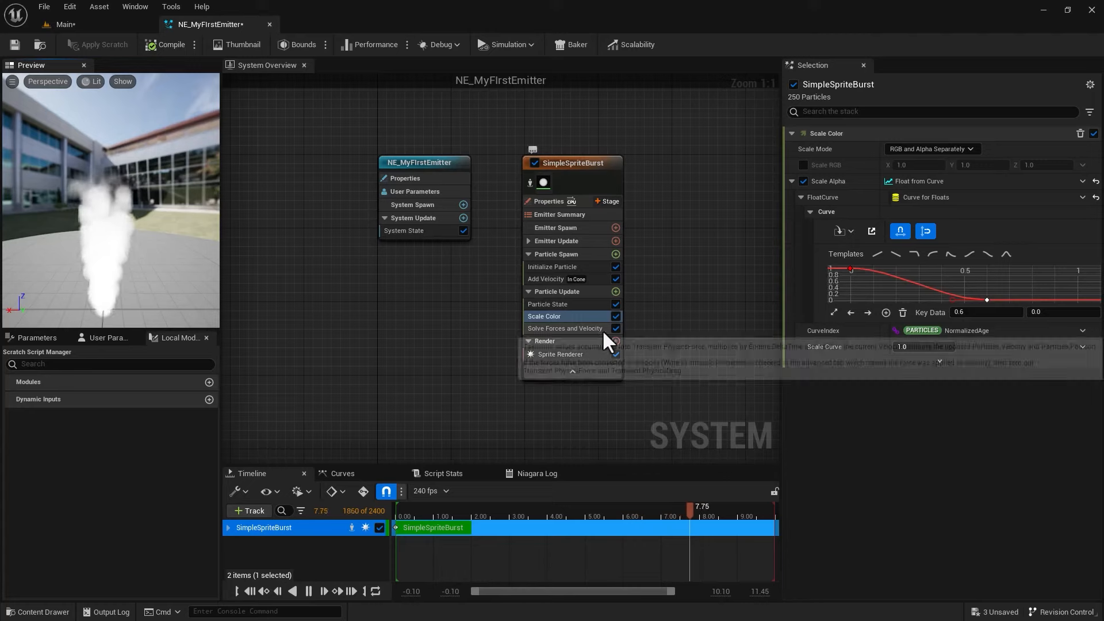
Disable the Add Velocity module, pause the simulation playback and add a Shape Location module to Particle Spawn
left_click(616, 279)
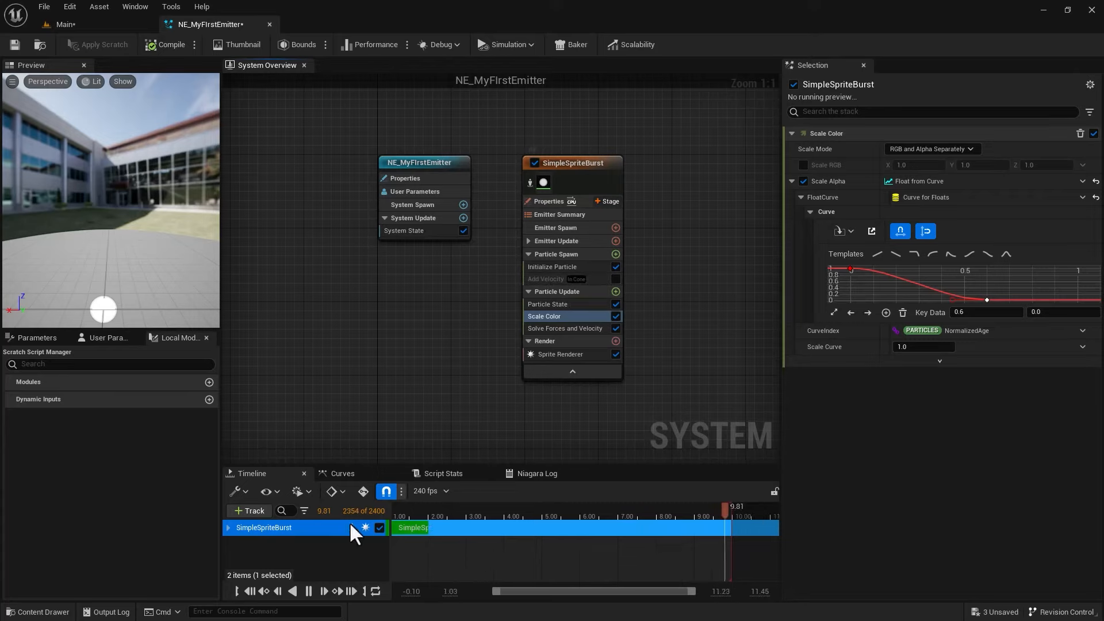
left_click(309, 591)
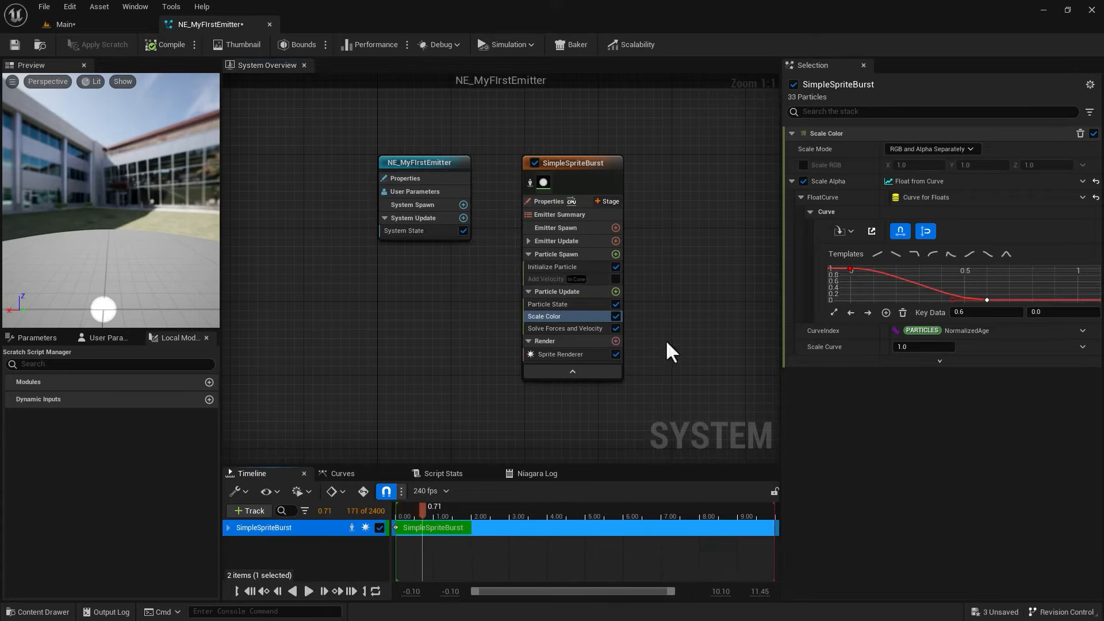
left_click(616, 255)
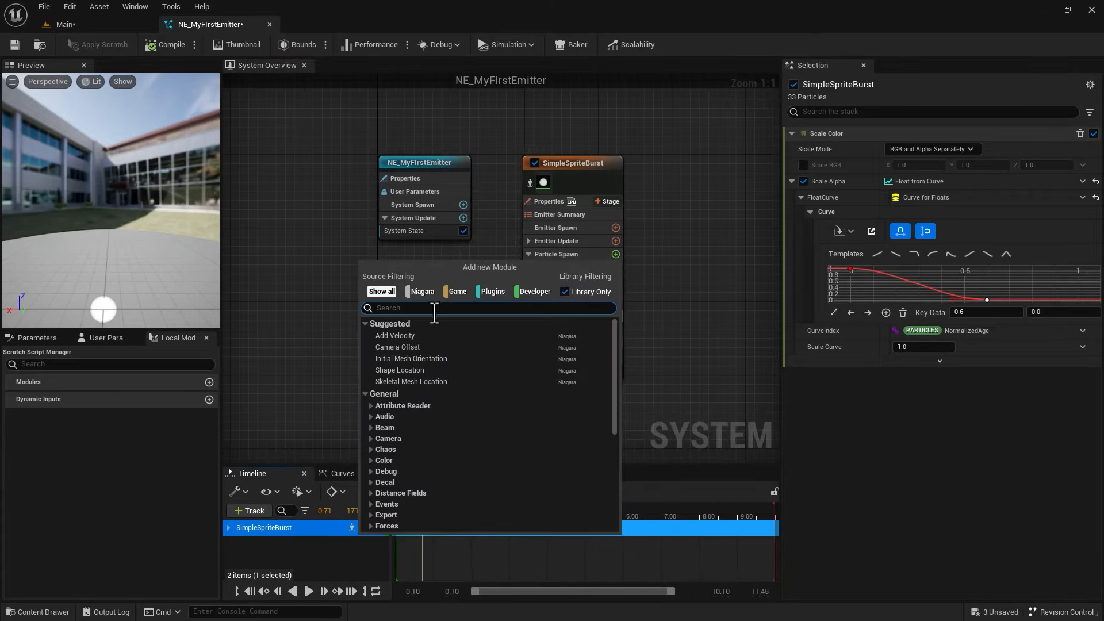
type("loca")
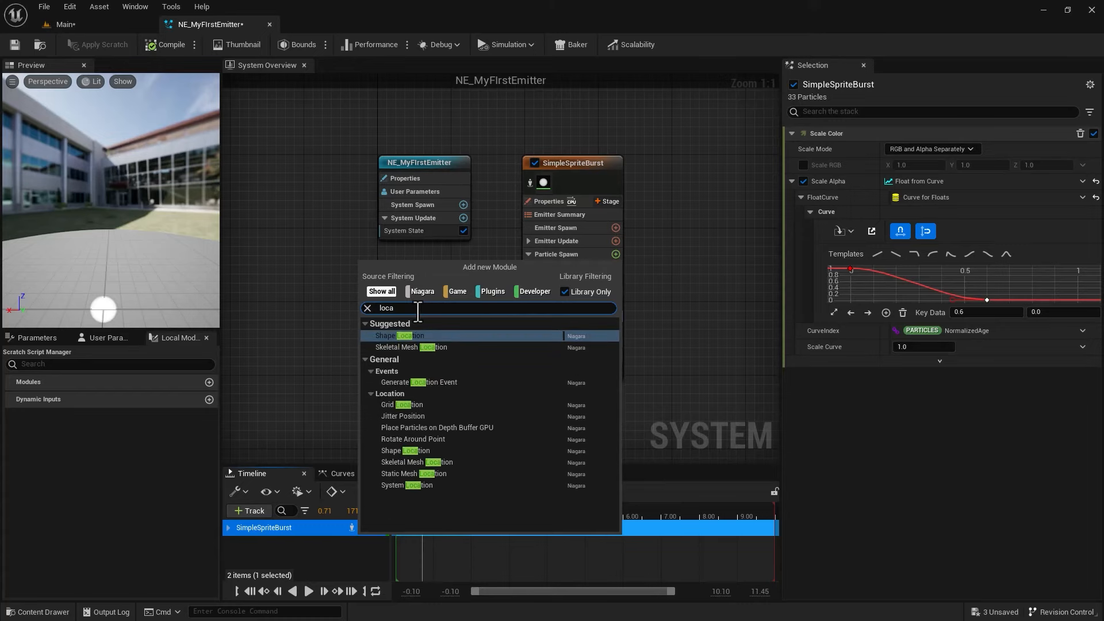
left_click(387, 336)
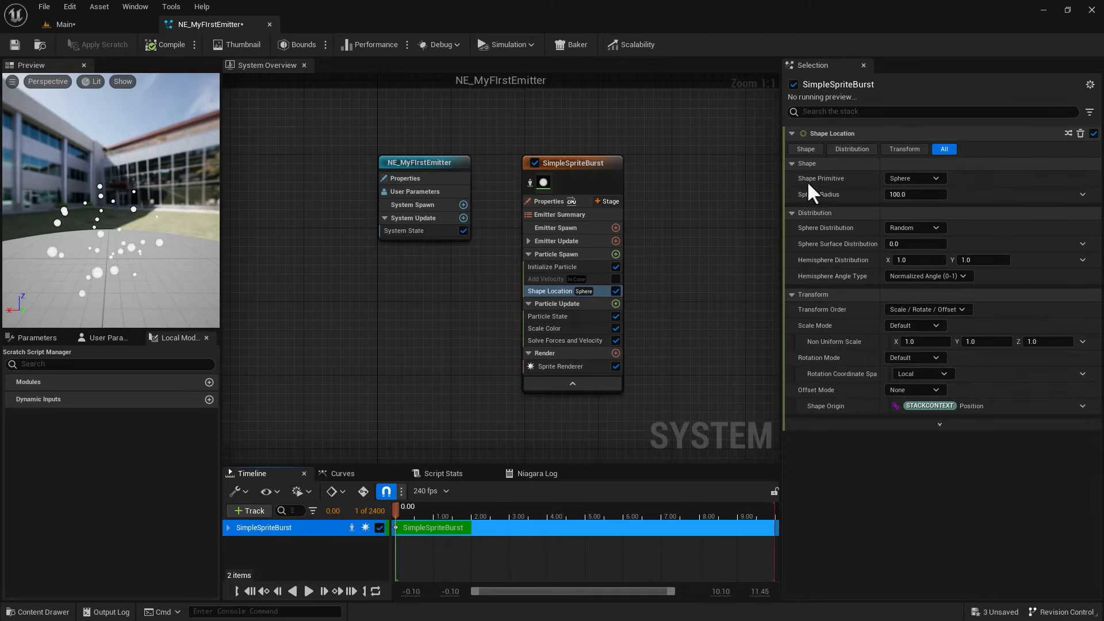
Try a SpawnRate of 300 in the Spawn Rate module under Emitter Update, and settle on 500
left_click(906, 179)
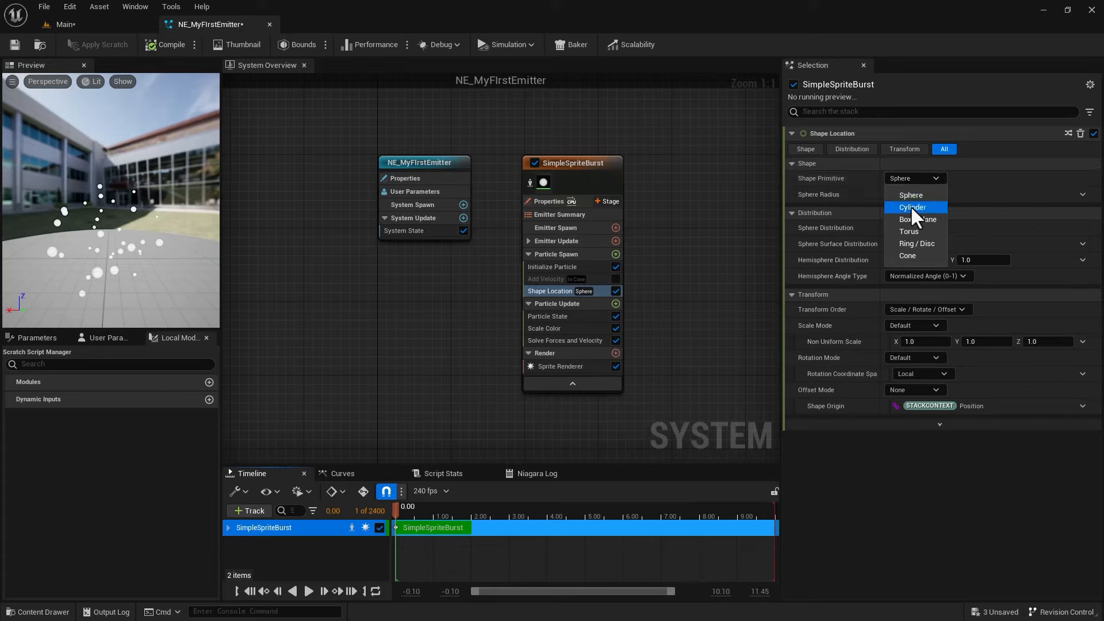
left_click(544, 242)
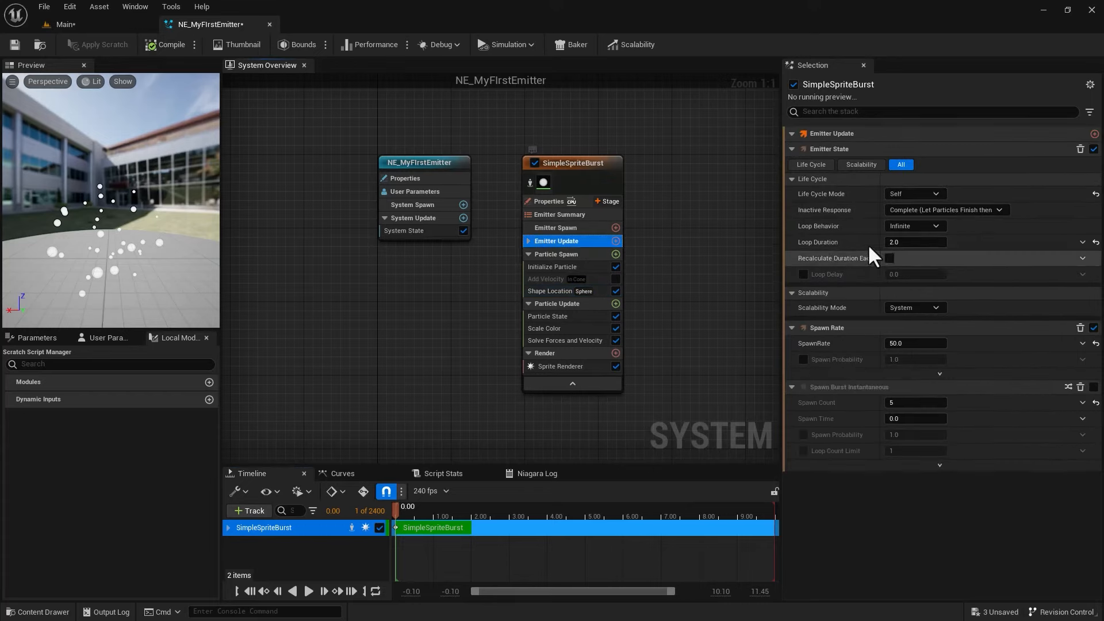
left_click(528, 242)
left_click(544, 266)
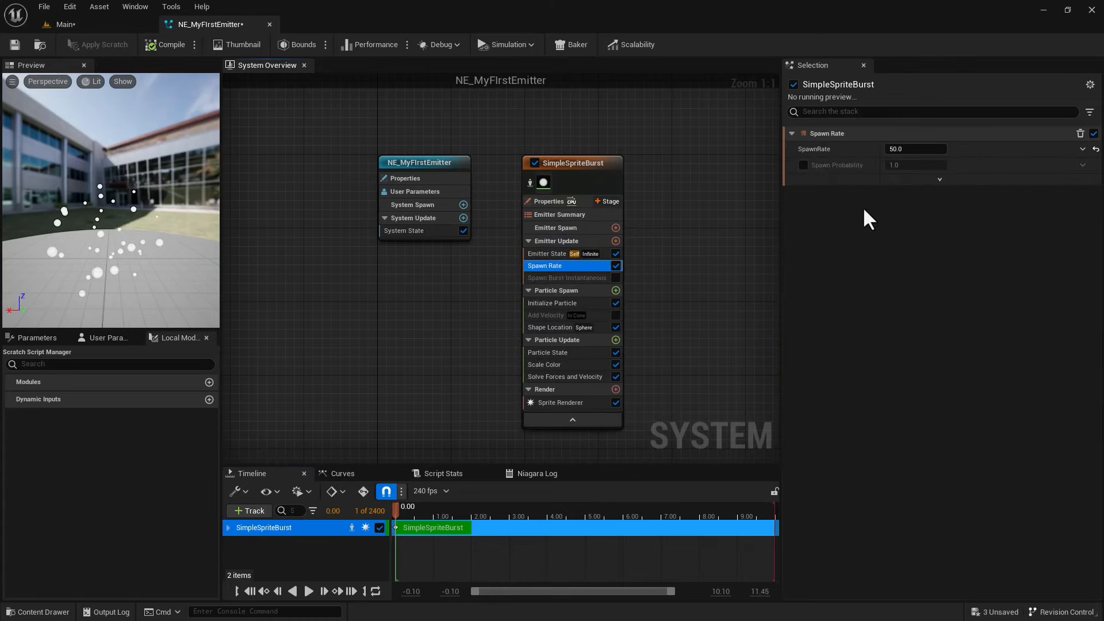
left_click(906, 150)
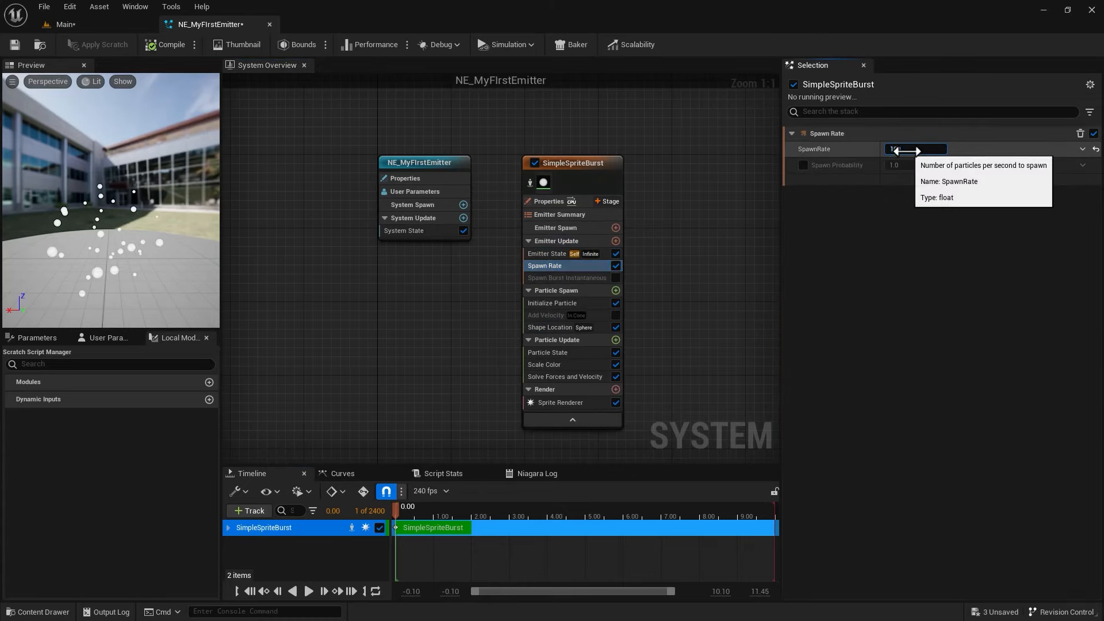
key("Return")
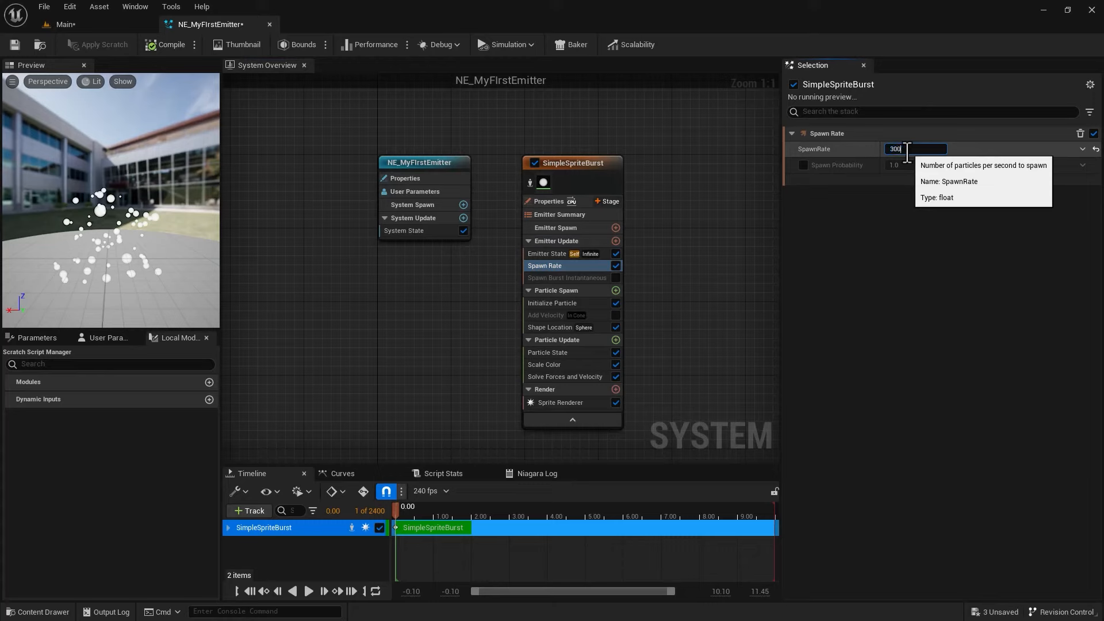
key("Return")
type("50")
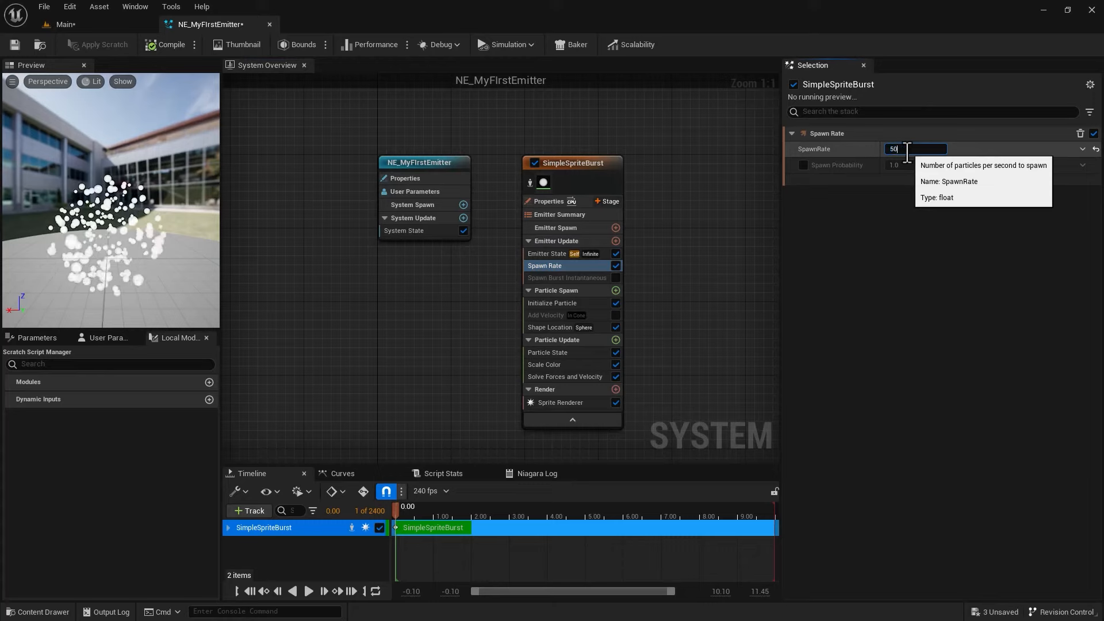
type("0")
key("Return")
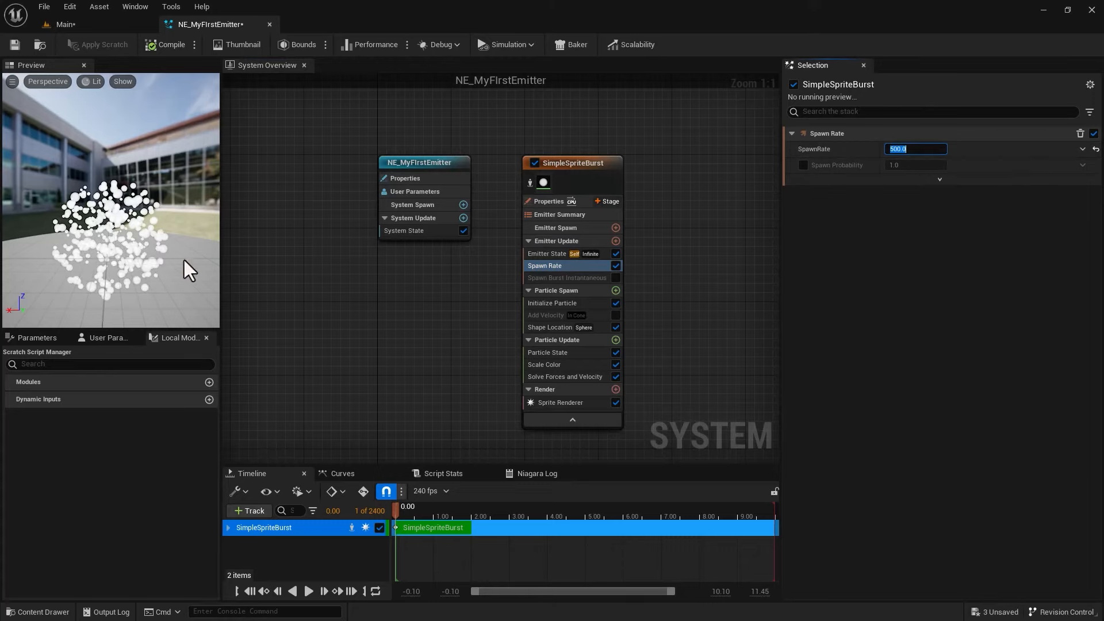
Try the Cylinder primitive in the Shape Location module with a Cylinder Height of 300, and inspect it in the preview
left_click(546, 328)
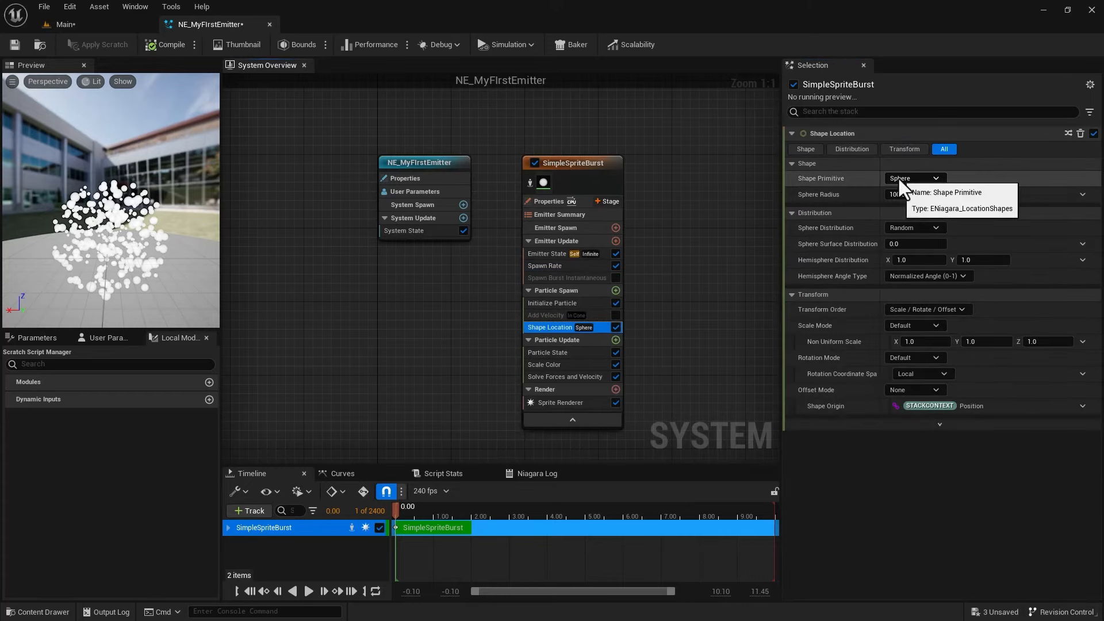
left_click(900, 178)
left_click(911, 207)
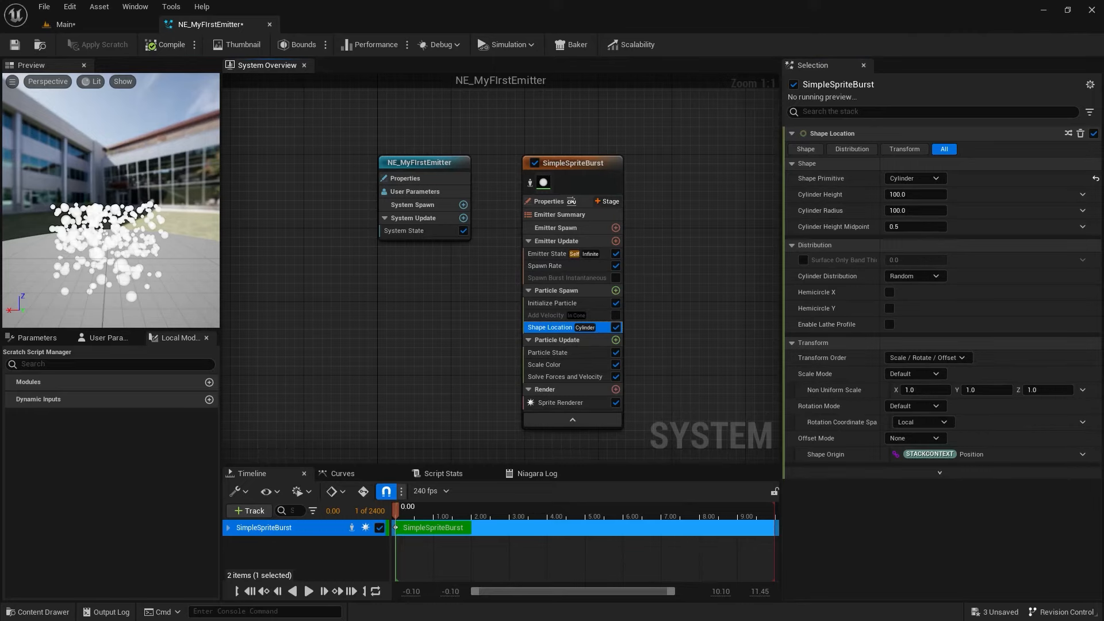
mouse_move(158, 233)
left_mouse_down()
mouse_move(184, 238)
mouse_move(148, 247)
left_mouse_up()
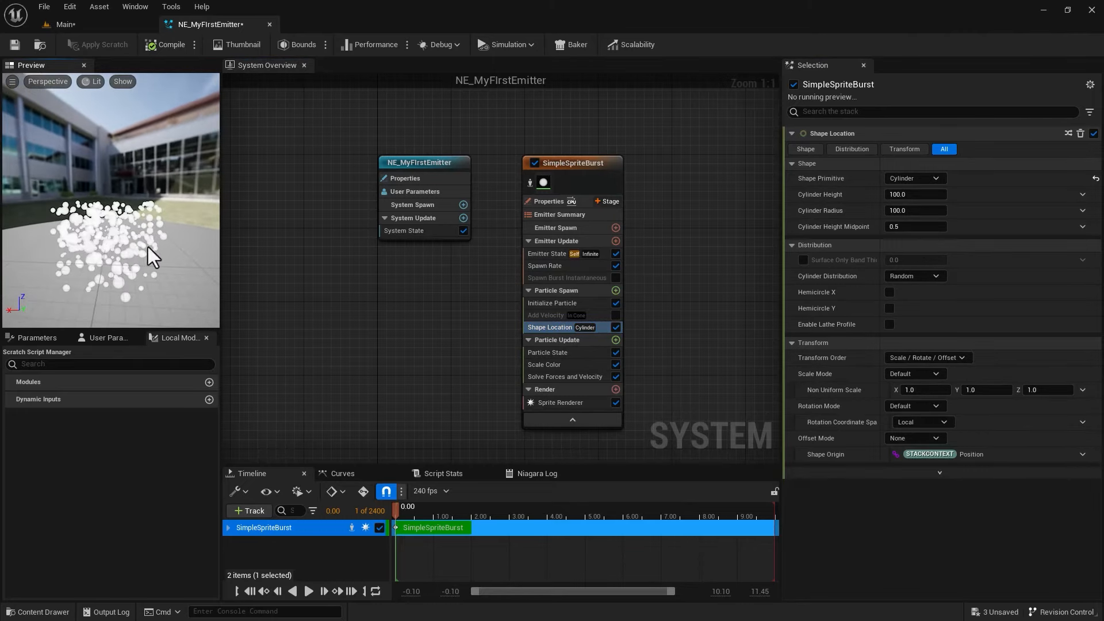
left_click(911, 194)
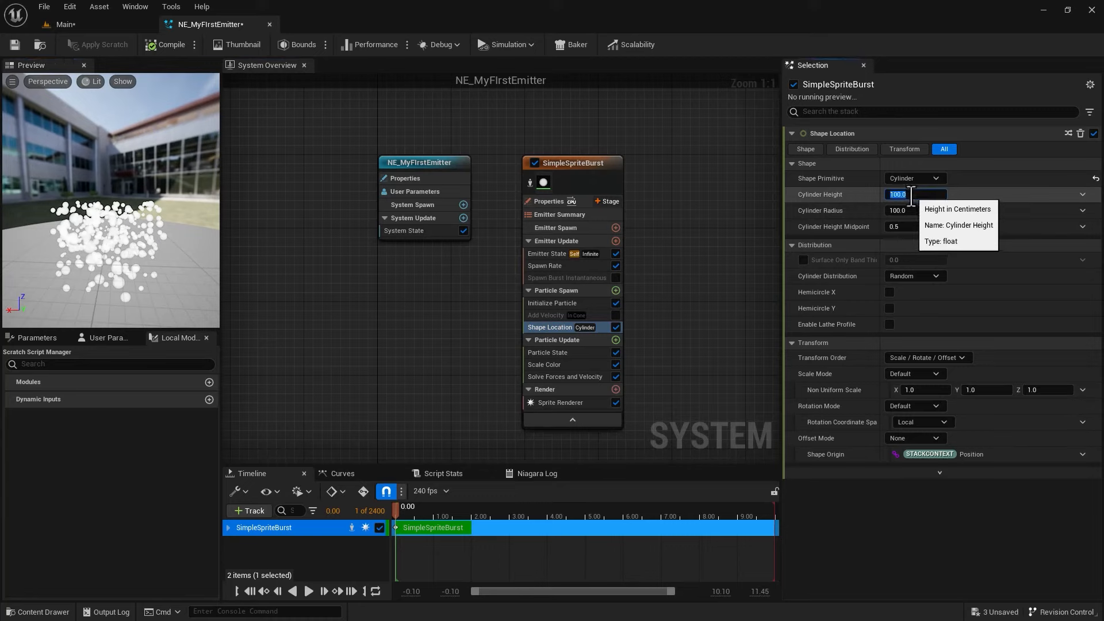
type("300")
key("Return")
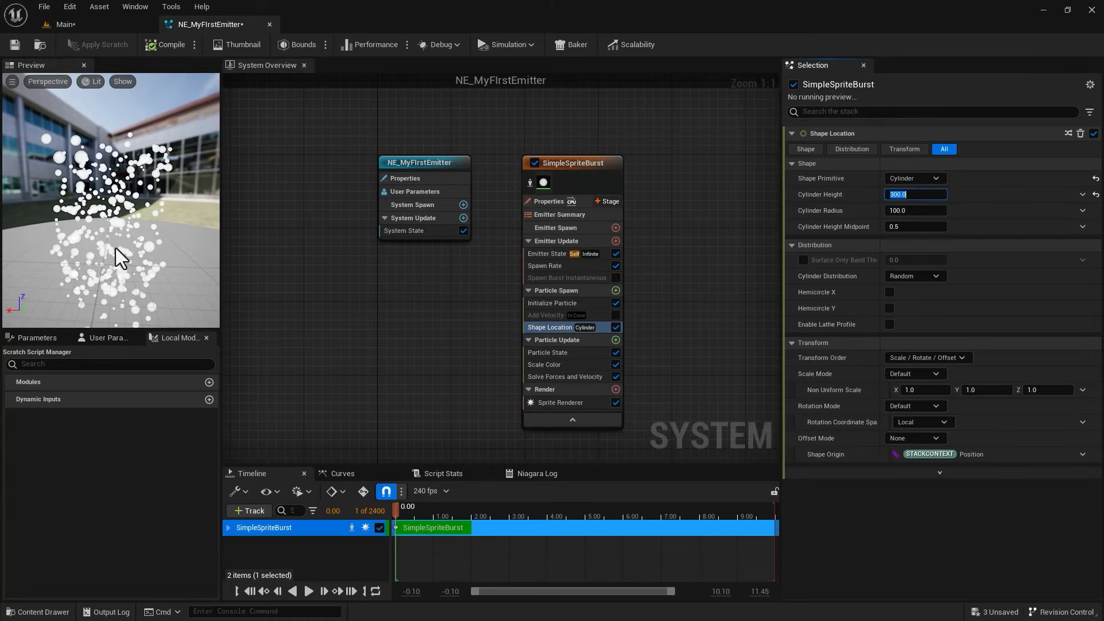
right_click_drag(133, 244, 134, 262)
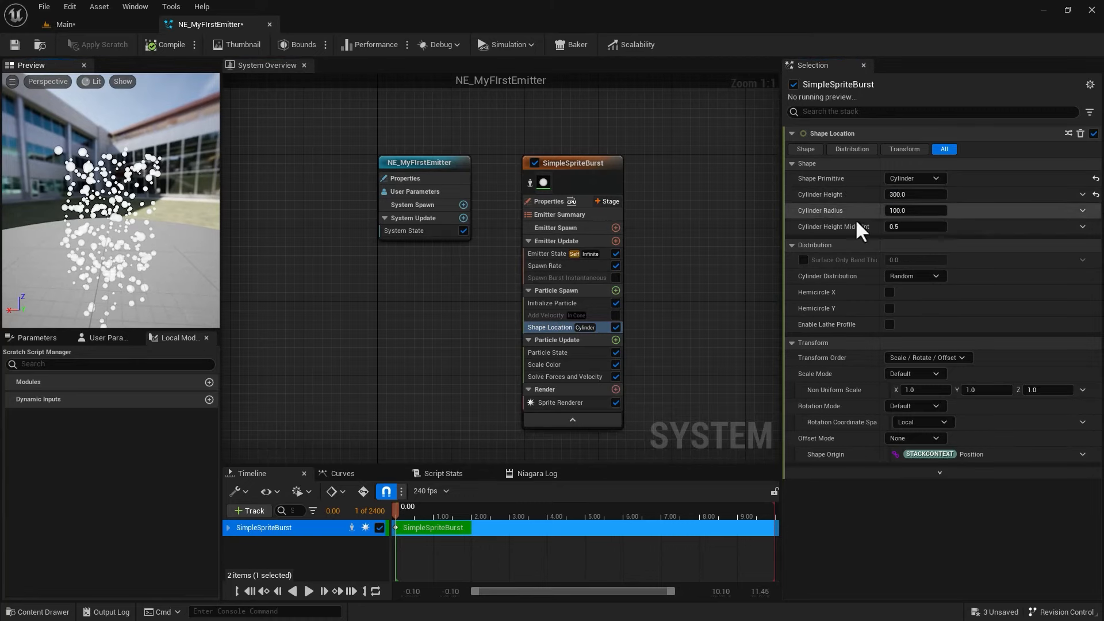
Try the Box / Plane shape primitive with a Box Size of 300 in X, Y and Z, and inspect it in the preview
left_click(928, 178)
left_click(924, 220)
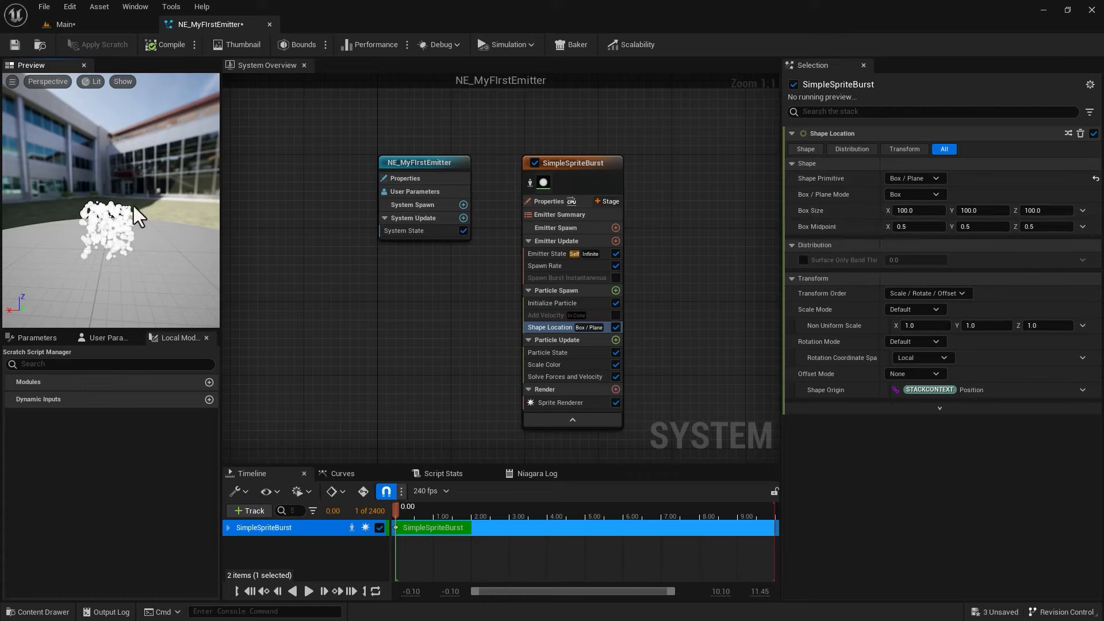
left_click(905, 210)
type("300")
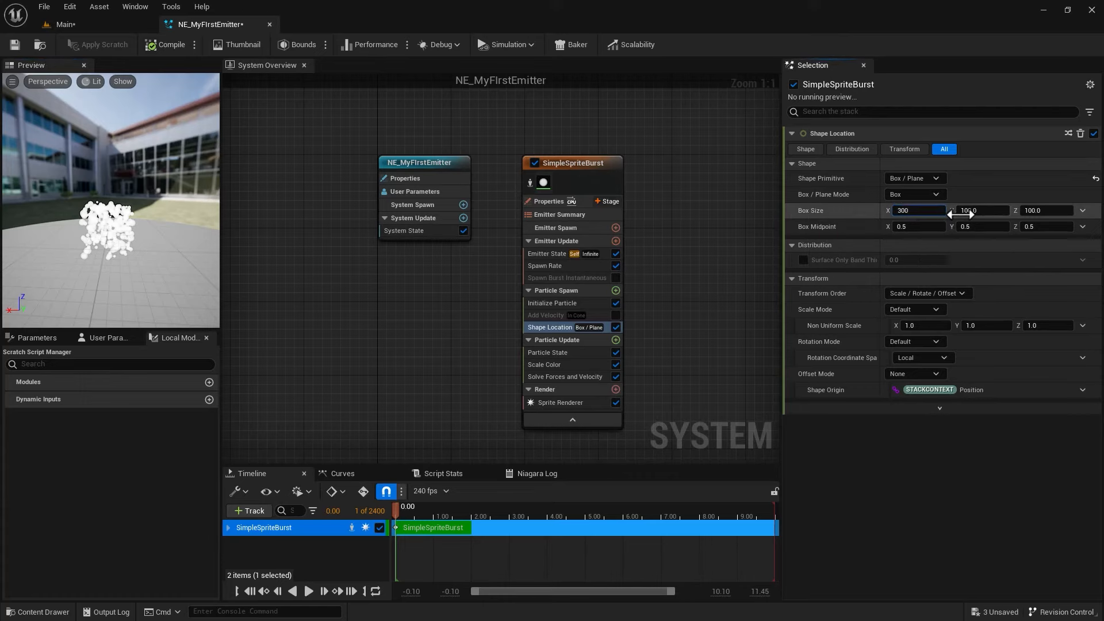
left_click(978, 210)
type("300")
left_click(1044, 210)
type("300")
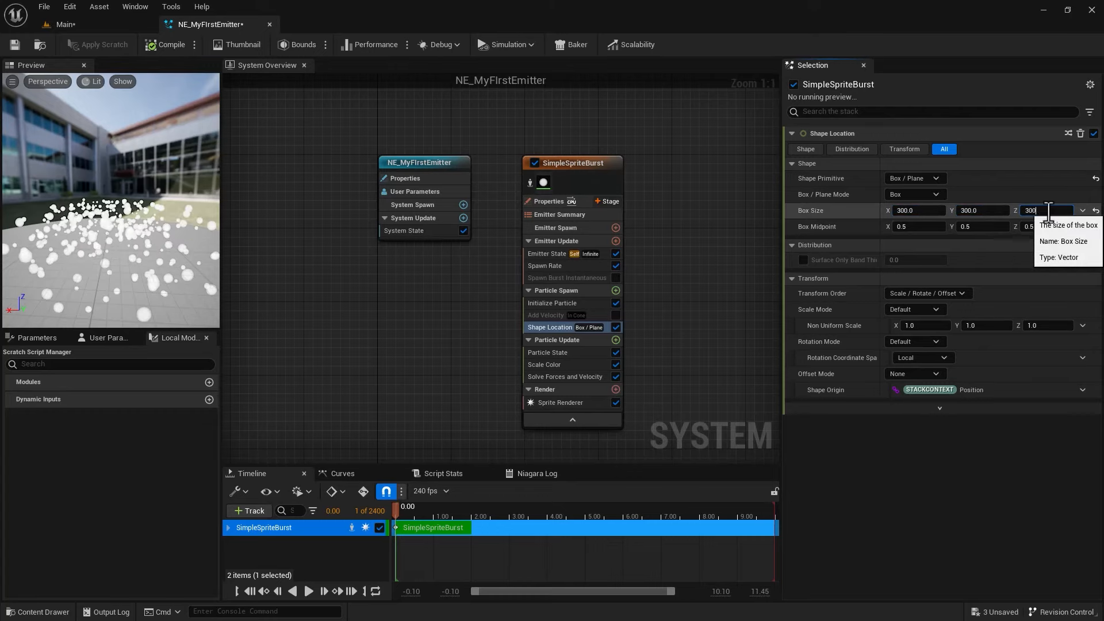
key("Return")
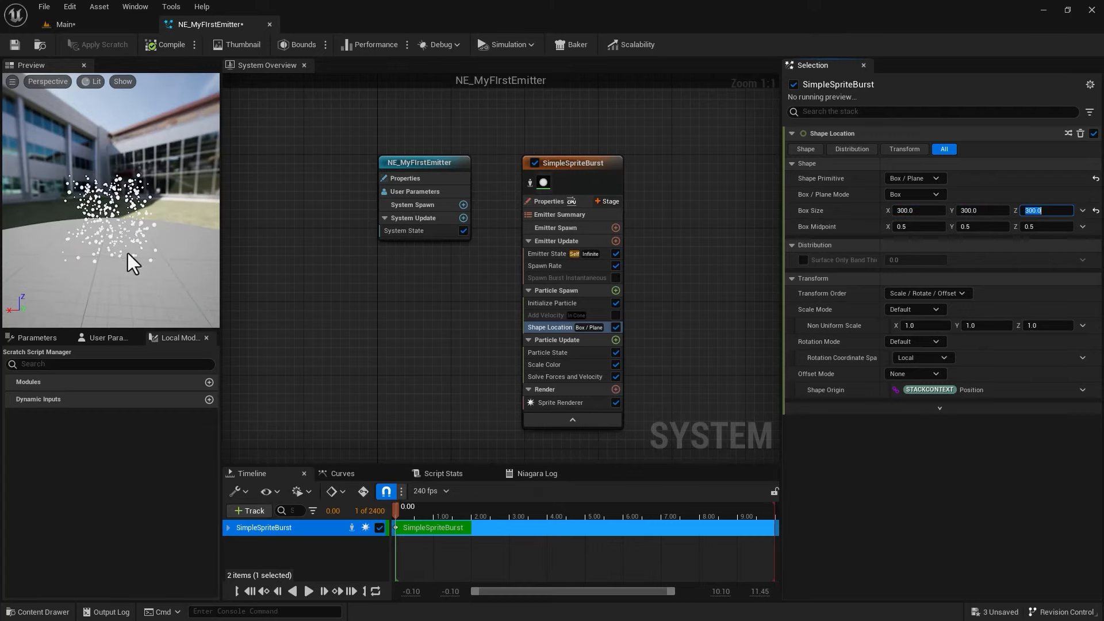
mouse_move(128, 253)
left_mouse_down()
mouse_move(164, 250)
mouse_move(141, 250)
left_mouse_up()
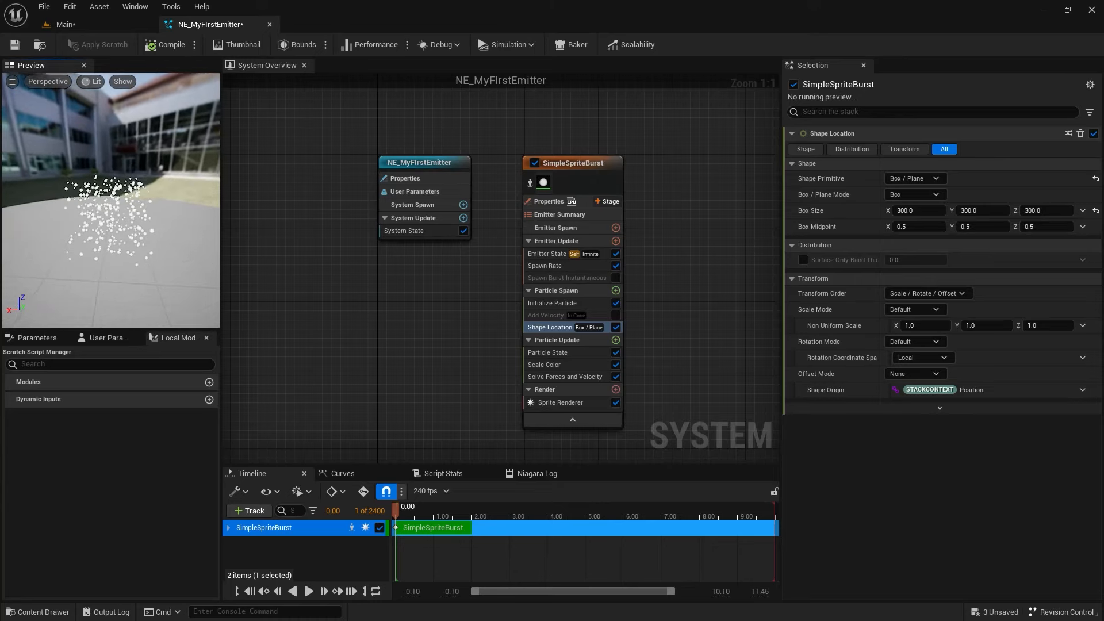
Set the Shape Location module's Shape Primitive to Torus, with a Handle Radius of 10 and a Large Radius of 200
left_click(912, 179)
left_click(912, 231)
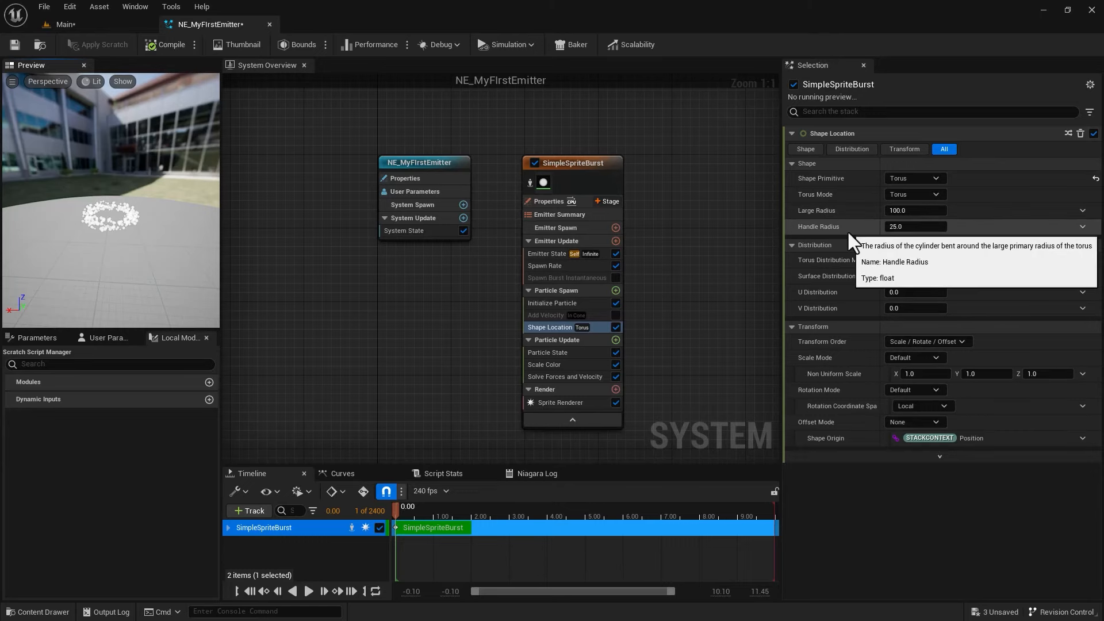
left_click(909, 226)
type("10")
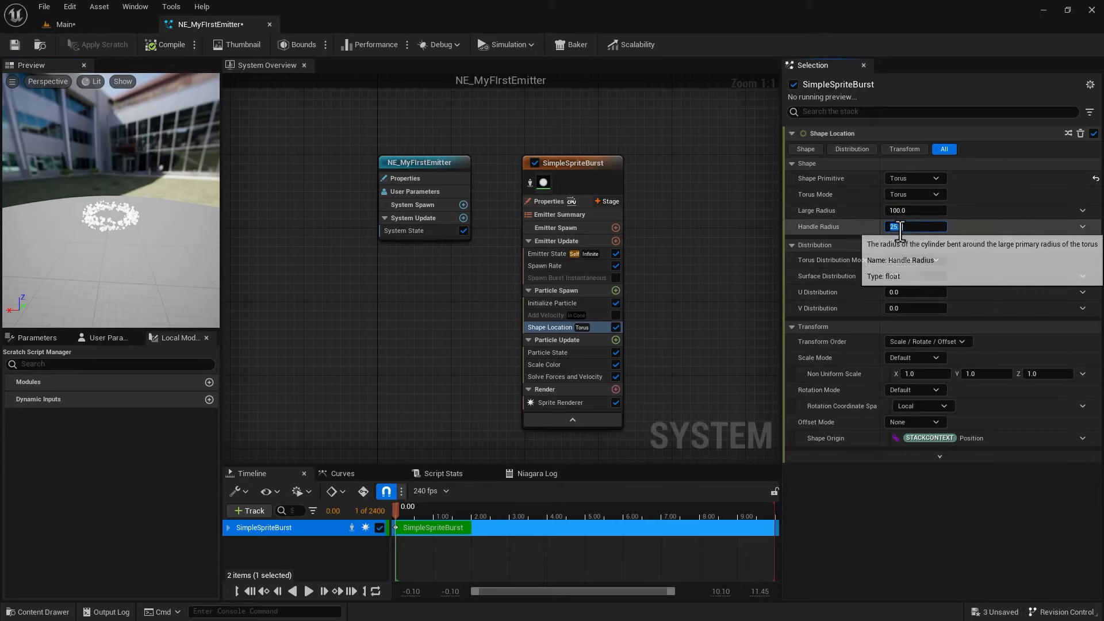
key("Return")
left_click(900, 211)
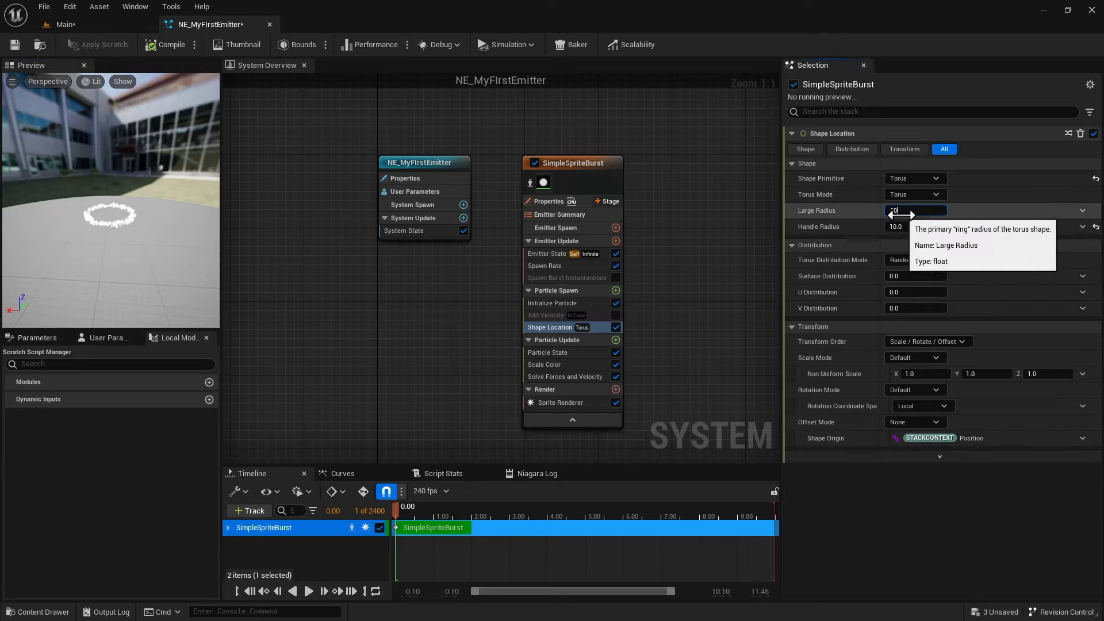
type("200")
key("Return")
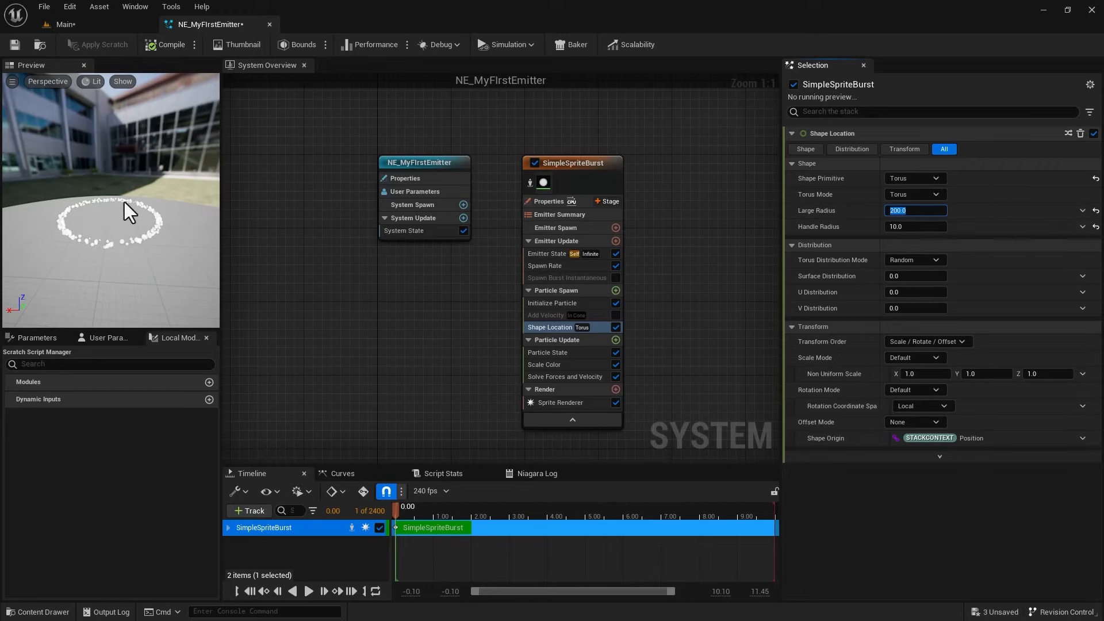
left_click_drag(60, 254, 68, 218)
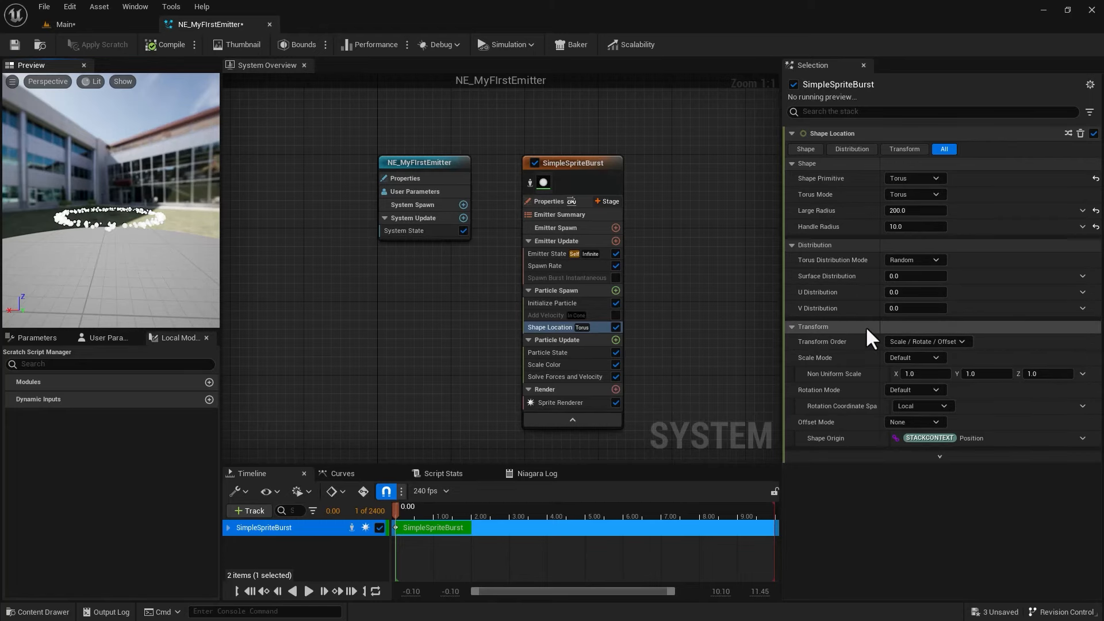
Set the torus's Rotation Mode to Axis Angle, with a Rotation Axis of 0 in X, 1 in Y and 0 in Z
left_click(897, 390)
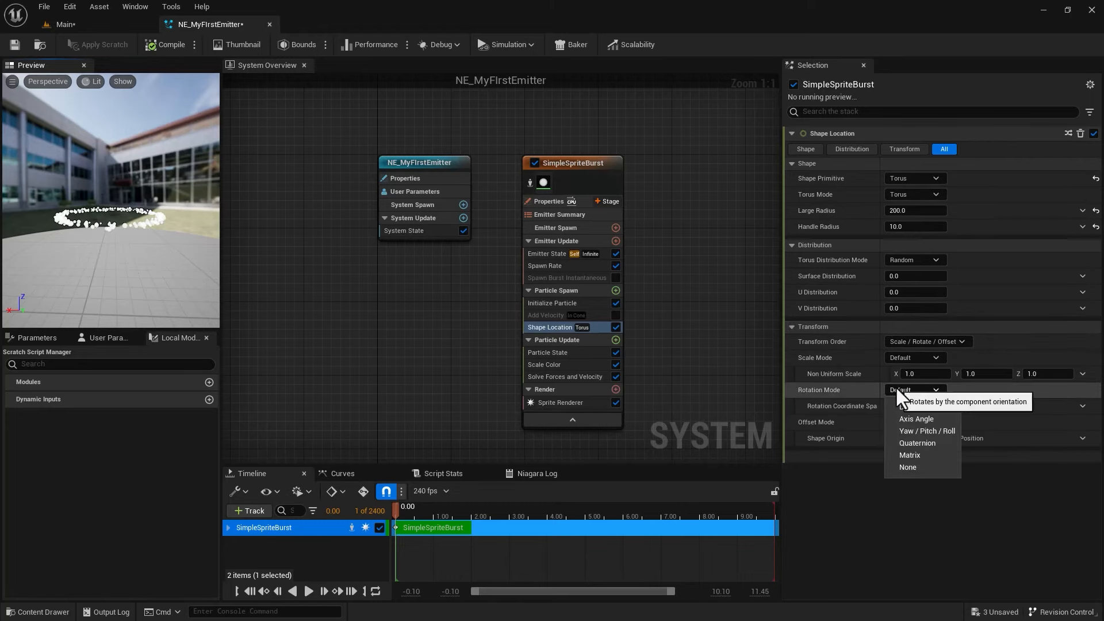
left_click(926, 419)
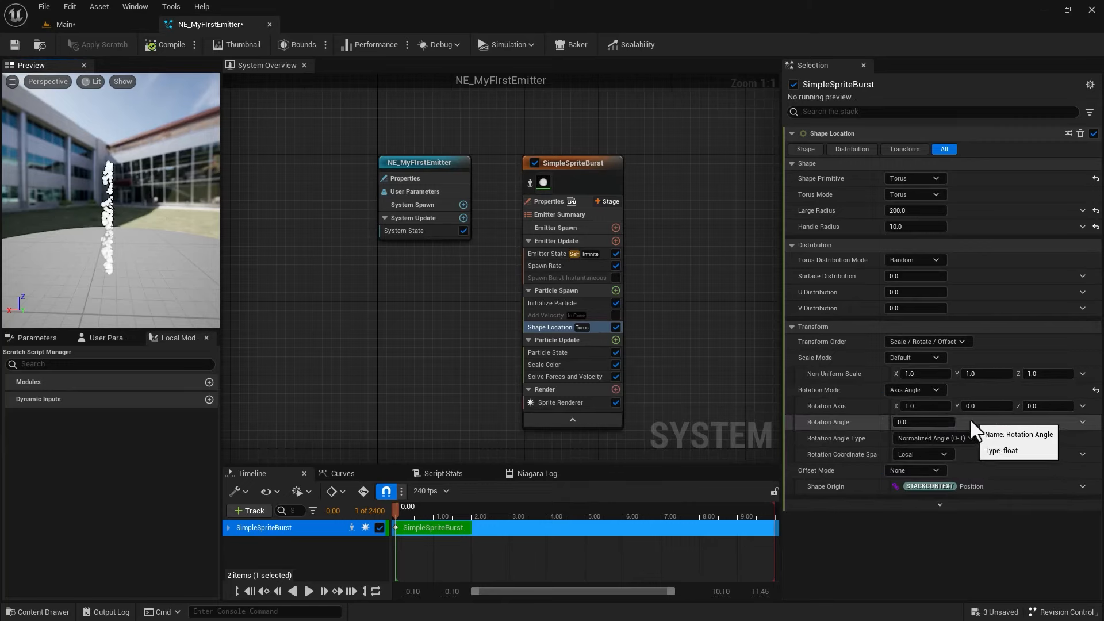
left_click(927, 406)
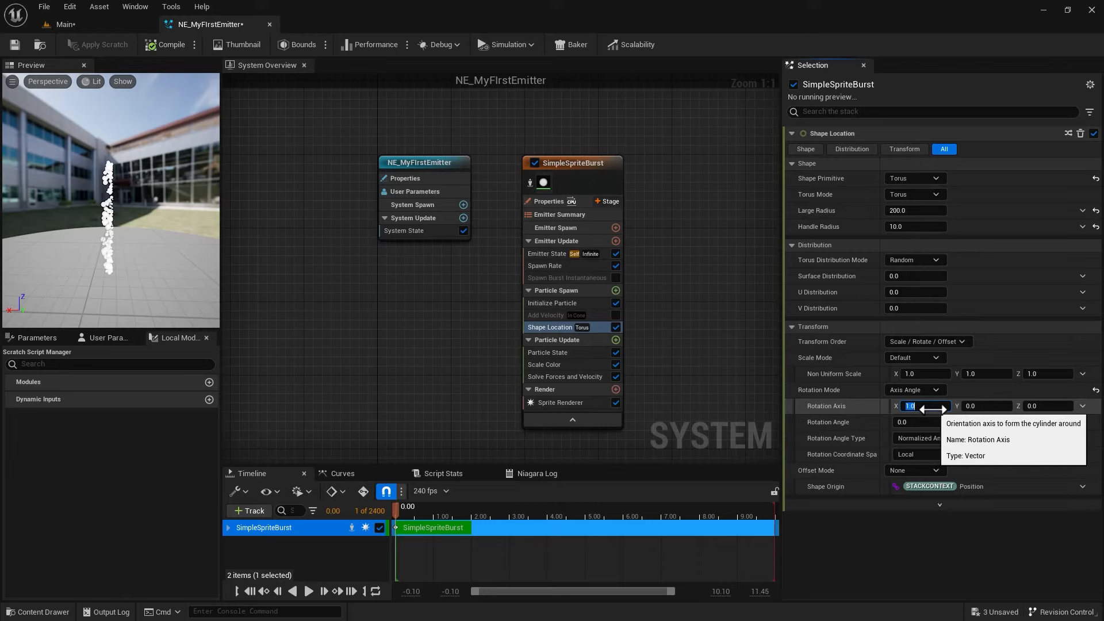
type("0")
key("Tab")
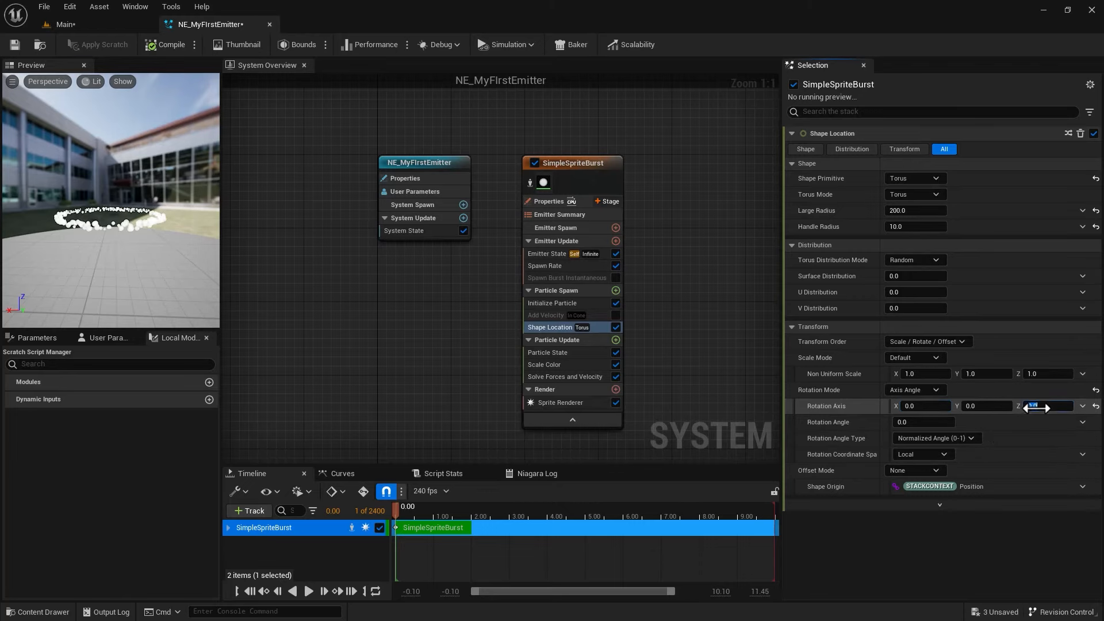
type("1")
key("Tab")
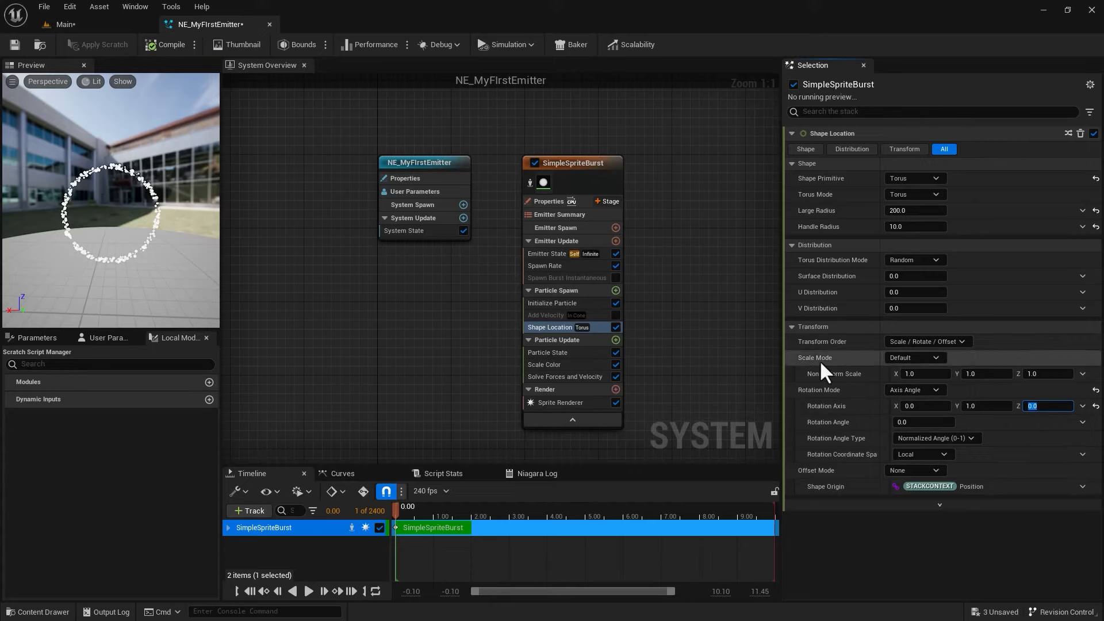
Set the Shape Location module's Shape Primitive to Sphere
left_click(903, 359)
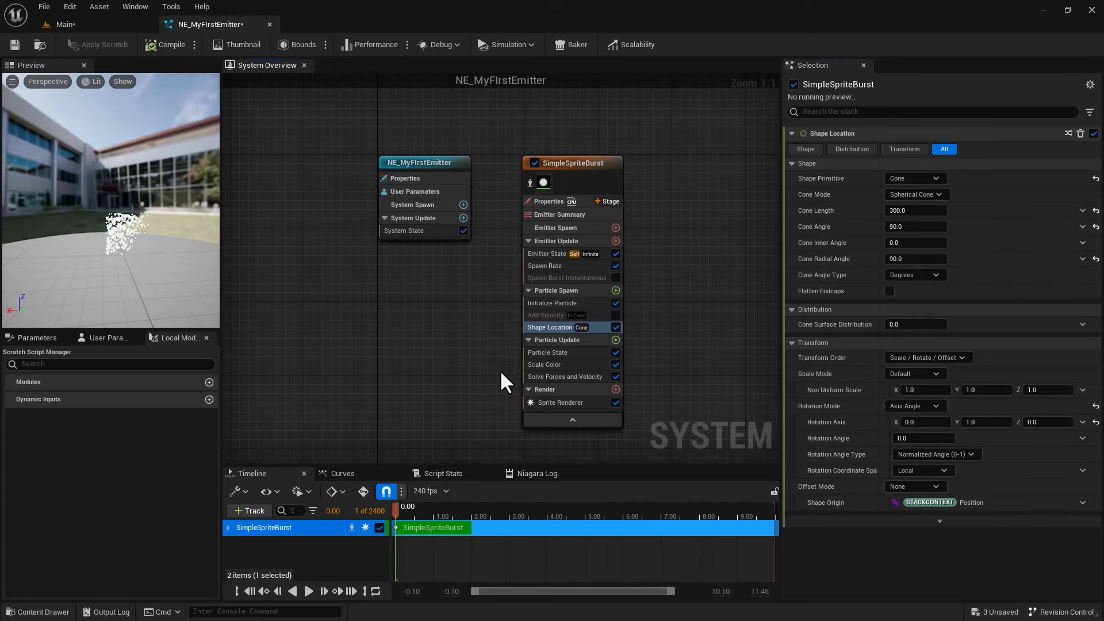
left_click(907, 179)
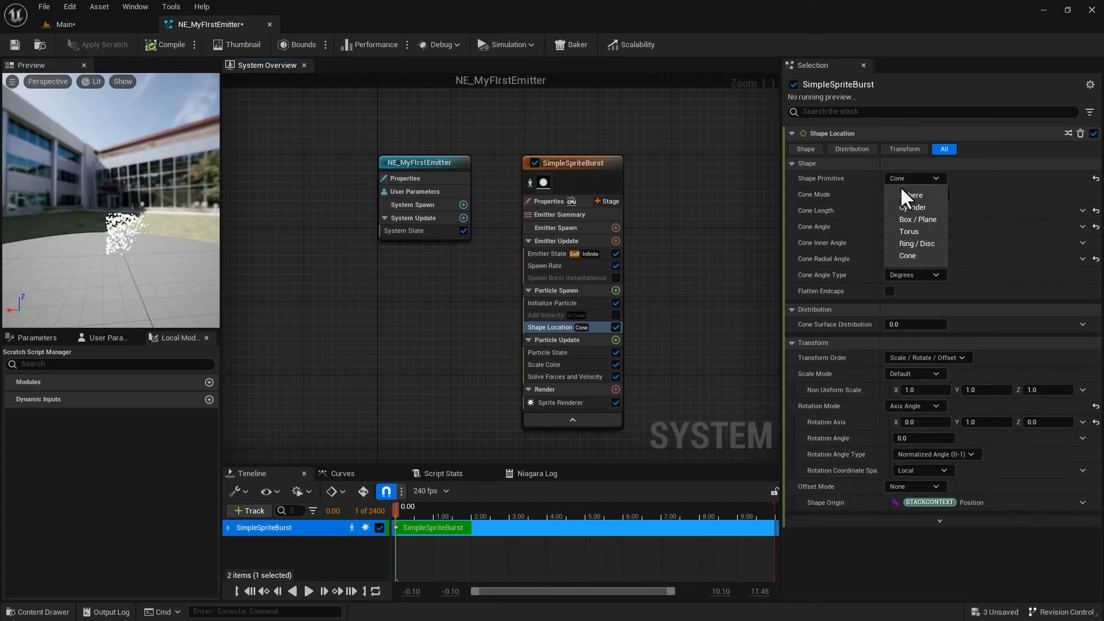
left_click(905, 194)
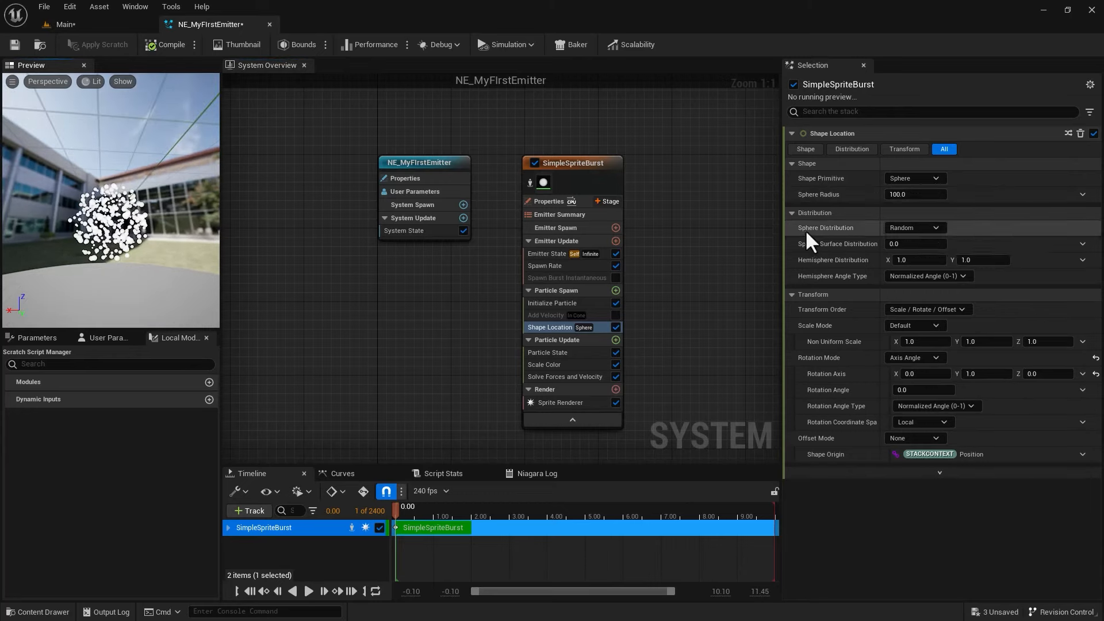
Try Direct Sphere Distribution with a V Position of 0.590909 and a Sphere Radius Position of 1.498482, and play the simulation from the start
left_click(924, 228)
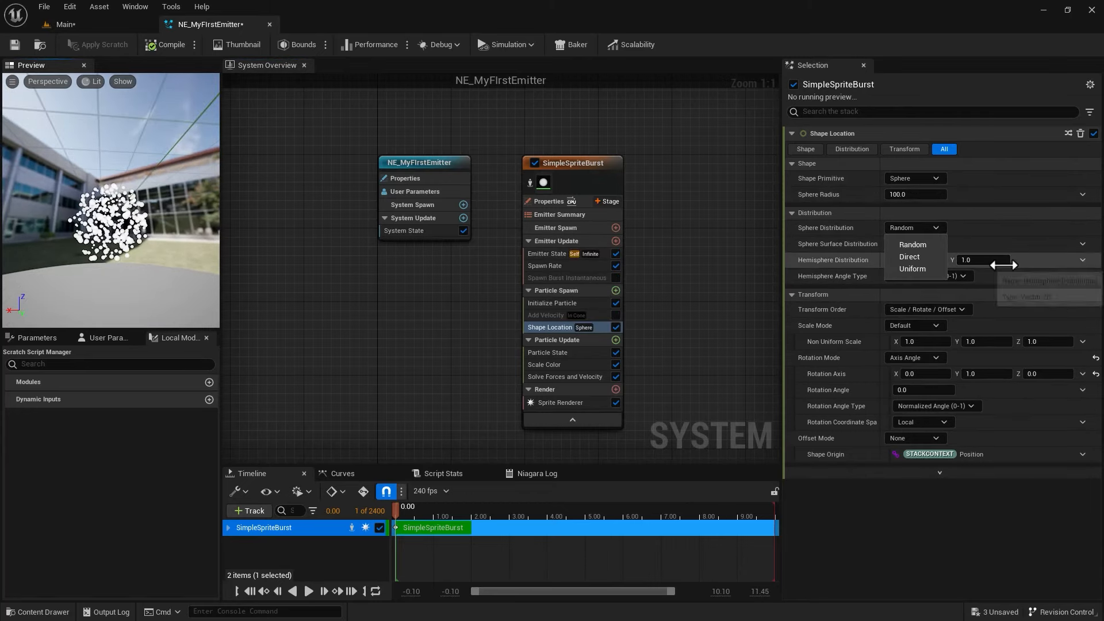
left_click(920, 257)
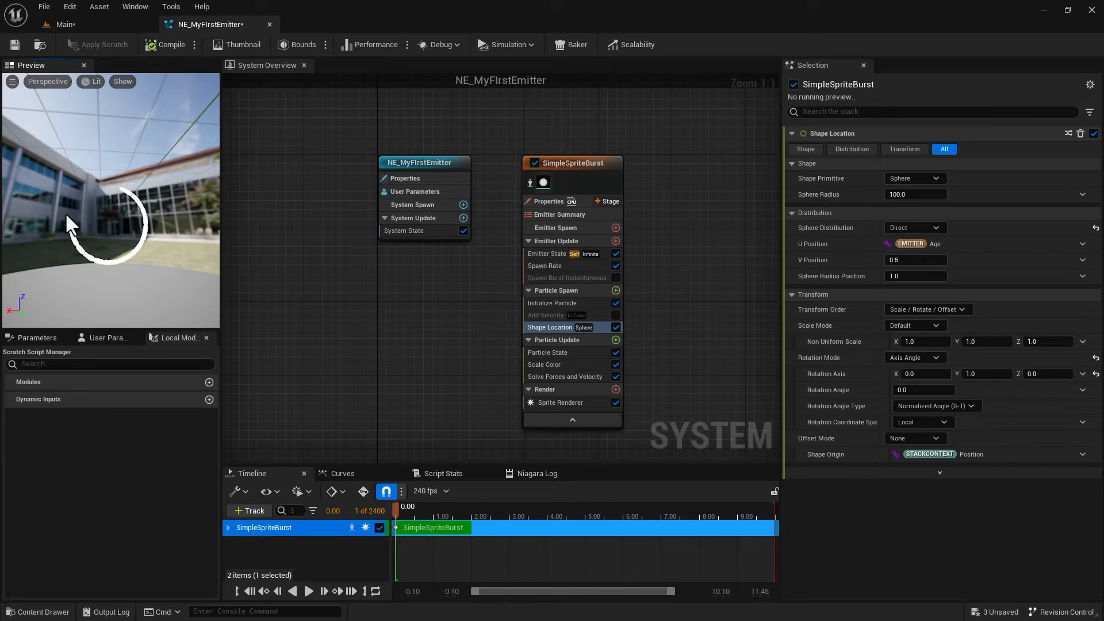
left_click_drag(897, 261, 918, 273)
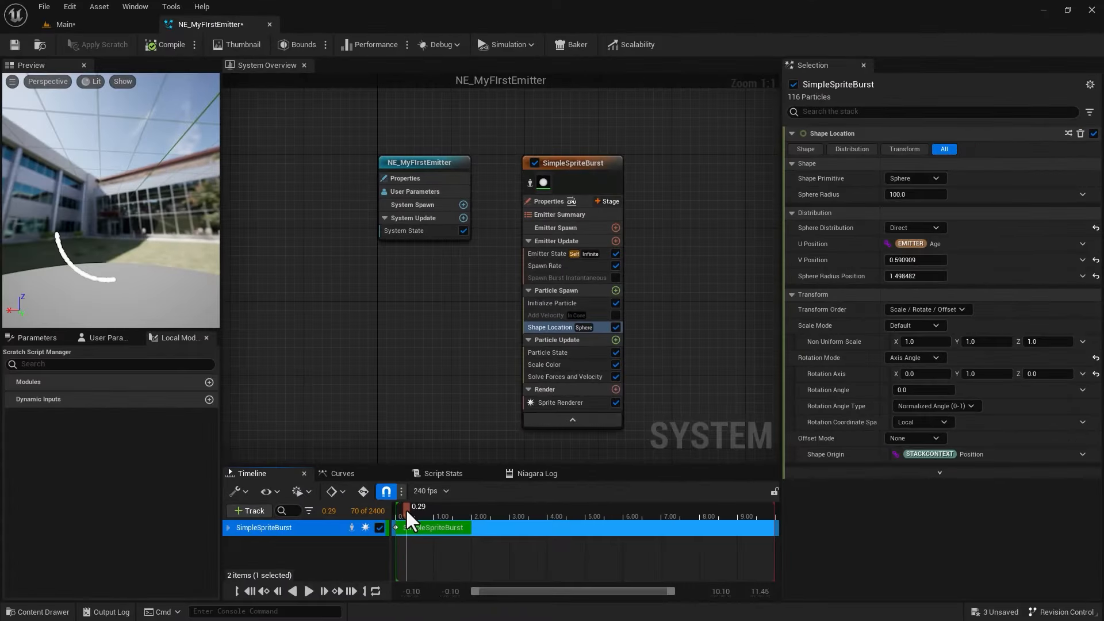
mouse_move(405, 509)
left_mouse_down()
mouse_move(416, 512)
mouse_move(396, 509)
left_mouse_up()
left_click(309, 591)
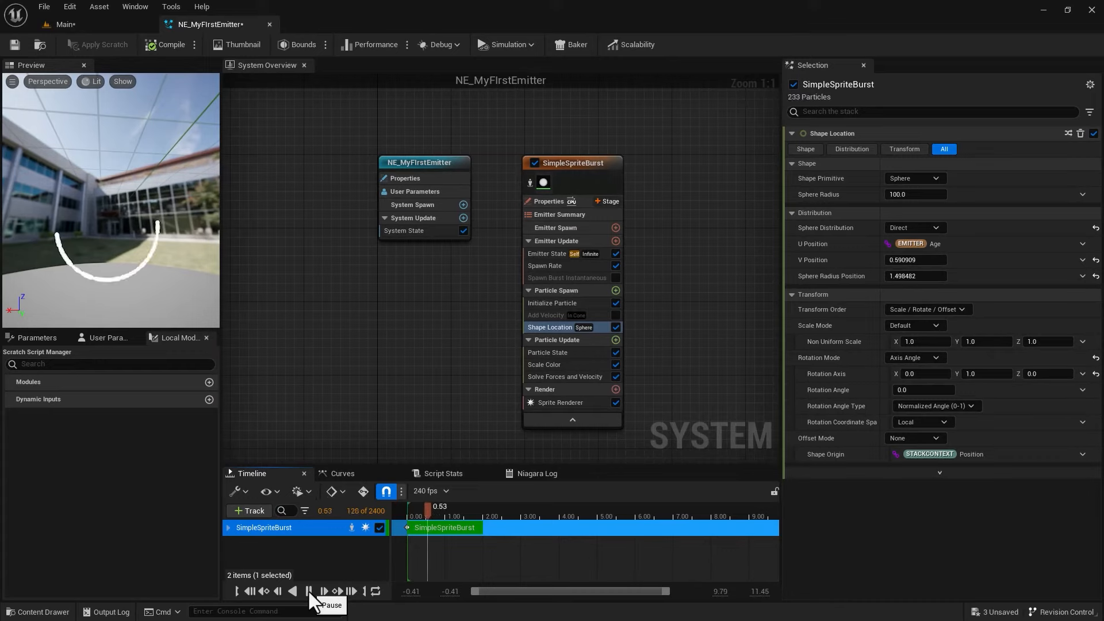
left_click(308, 591)
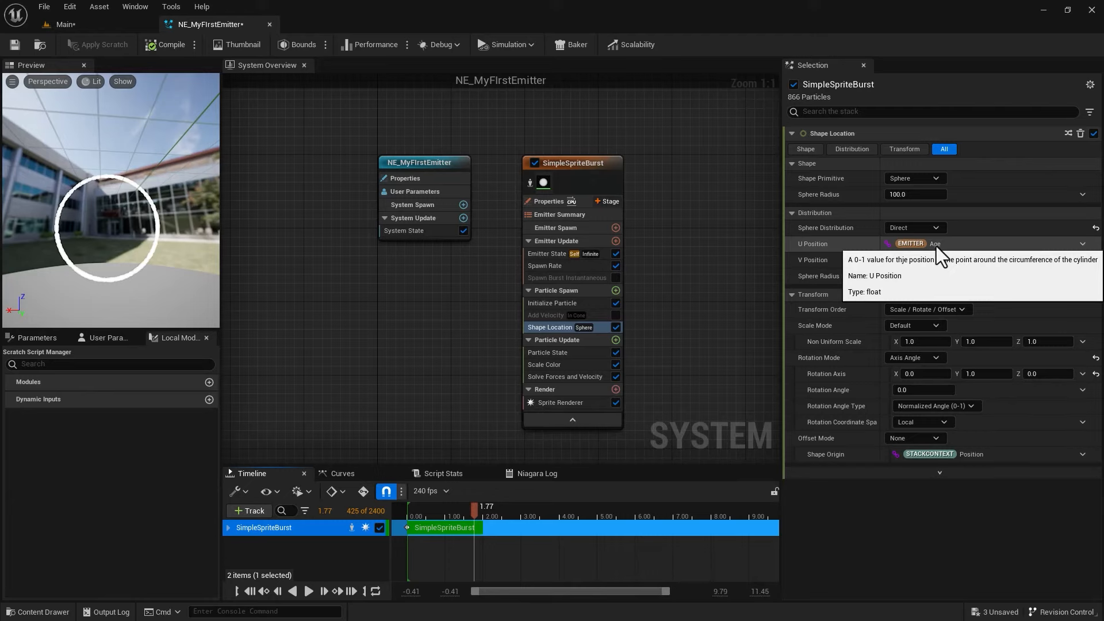
Look at the available inputs for the U Position and set the Sphere Distribution back to Random
left_click(1082, 244)
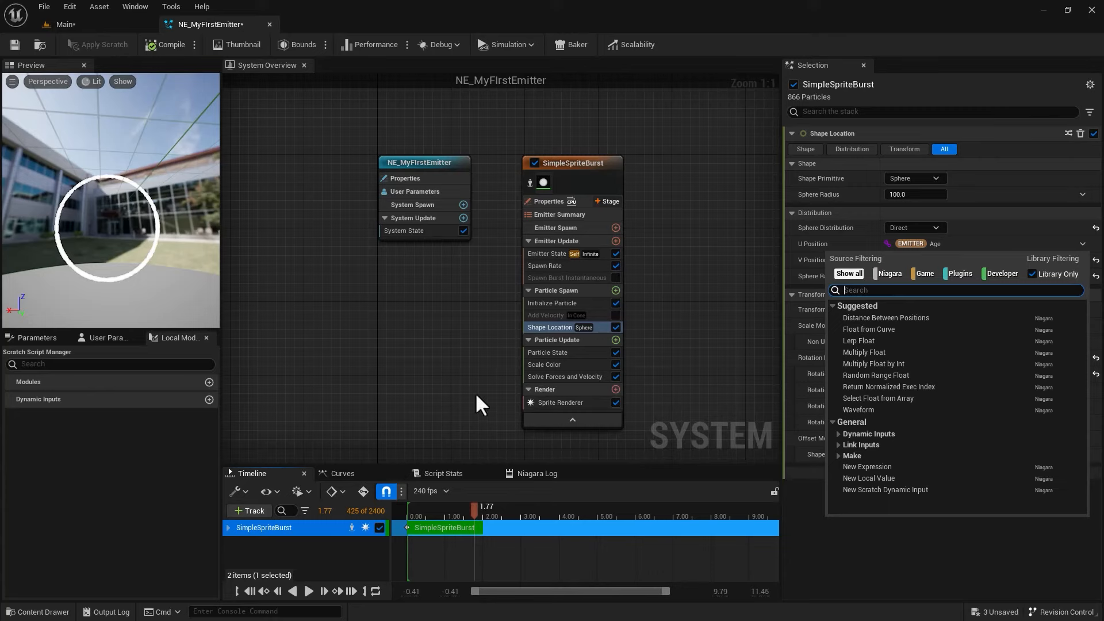
left_click(912, 228)
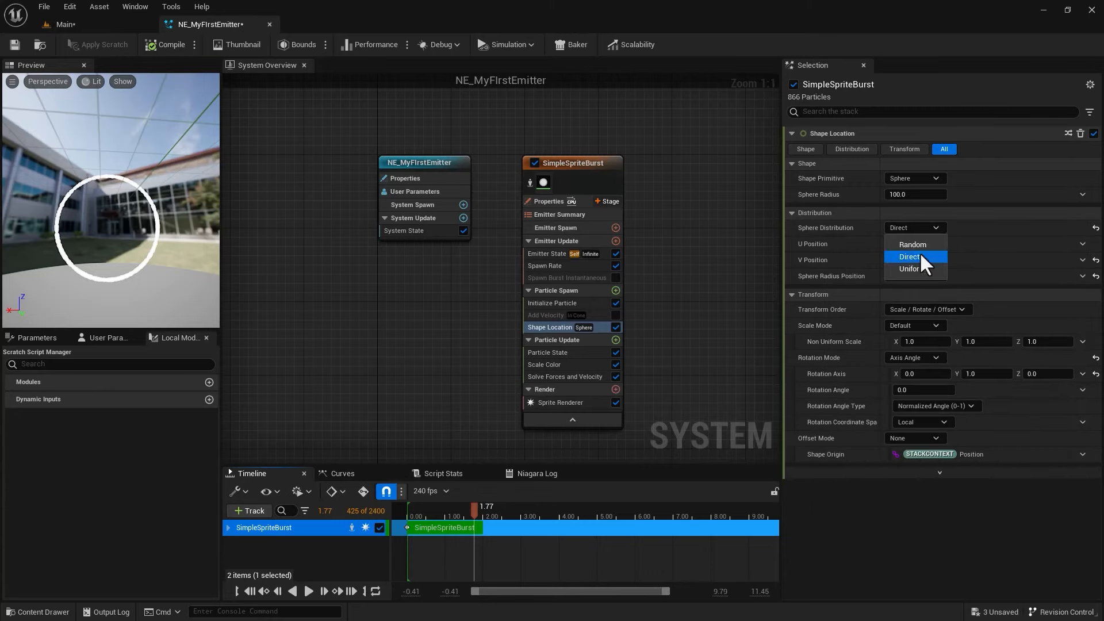
left_click(915, 245)
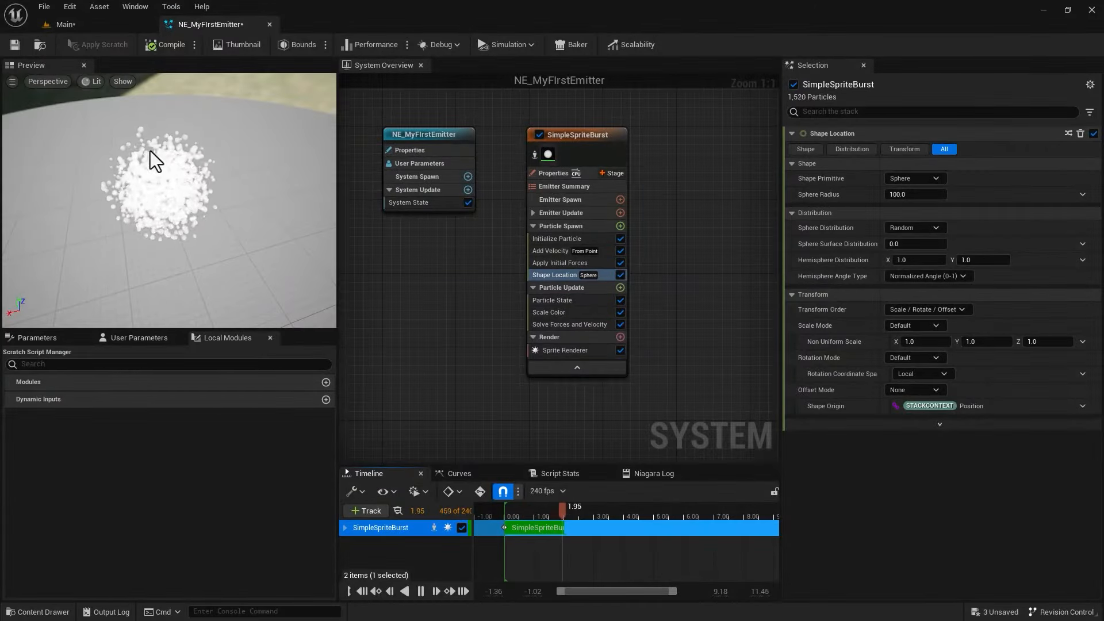
Disable the Add Velocity module in Particle Spawn and replay the simulation from the start to check the particles
left_click(541, 250)
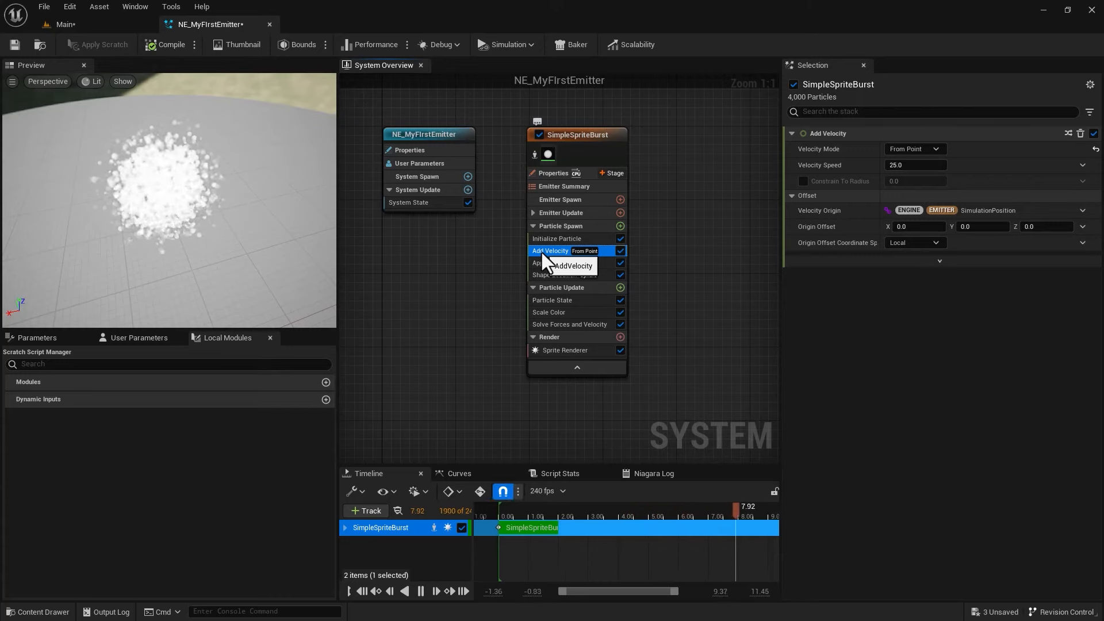
left_click(421, 591)
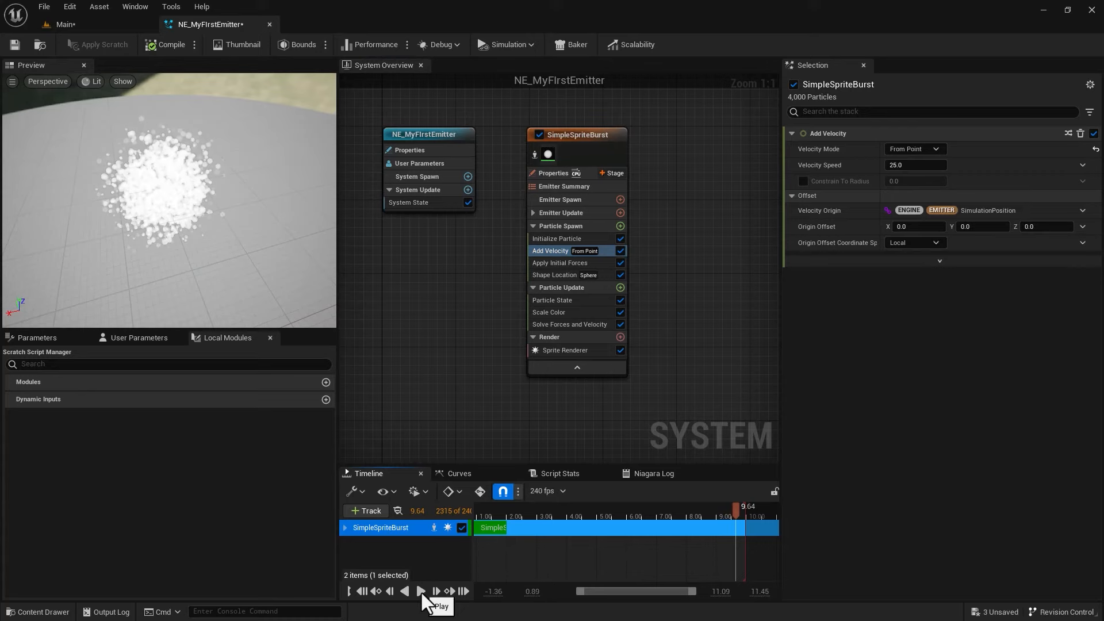
left_click(620, 251)
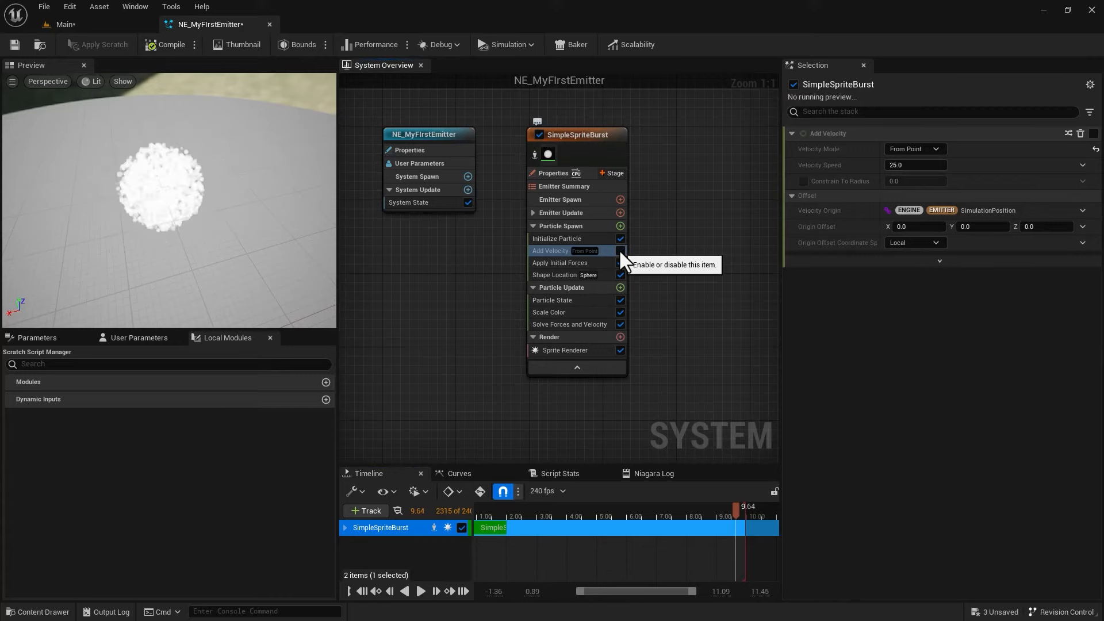
left_click(363, 591)
left_click(418, 594)
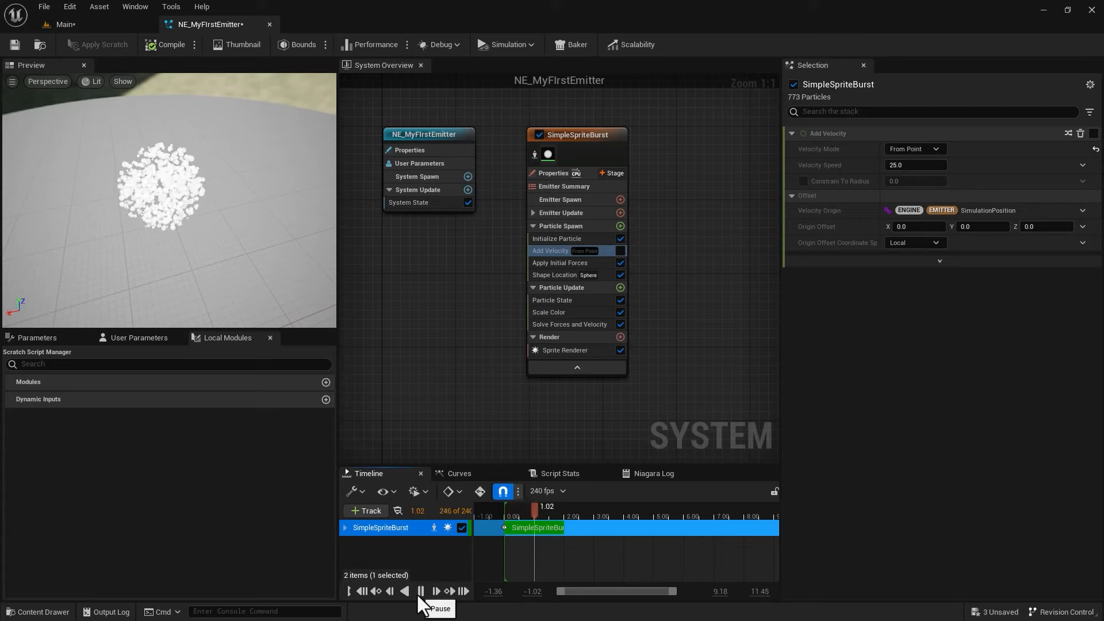
left_click(420, 591)
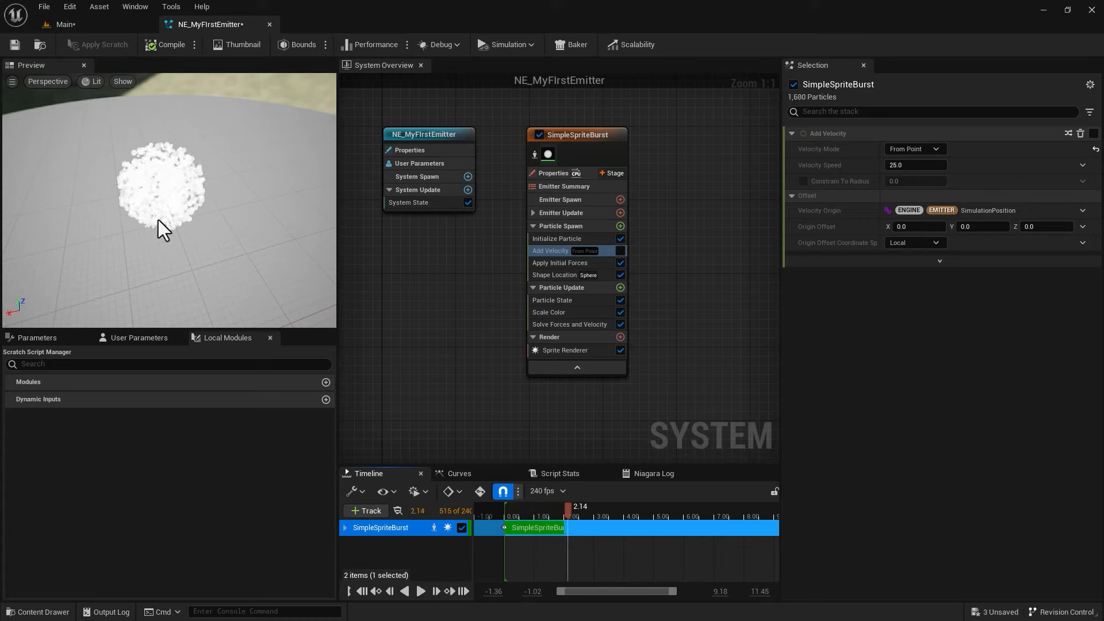
Review the Spawn Rate module under Emitter Update and set the Shape Location's Shape Primitive to Torus
left_click(533, 214)
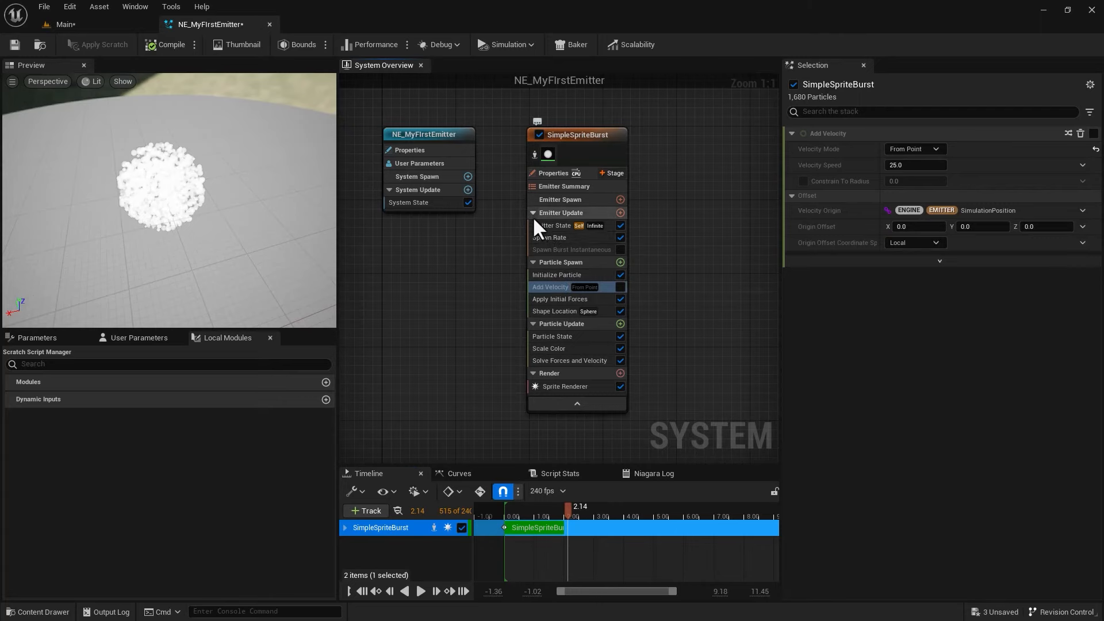
left_click(609, 236)
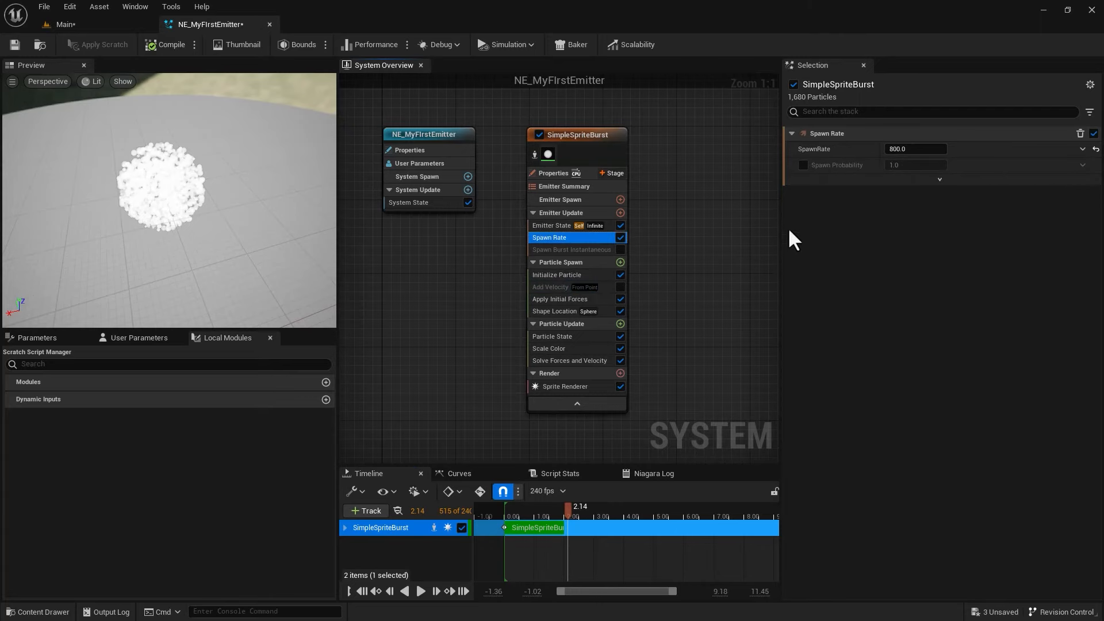
left_click(530, 212)
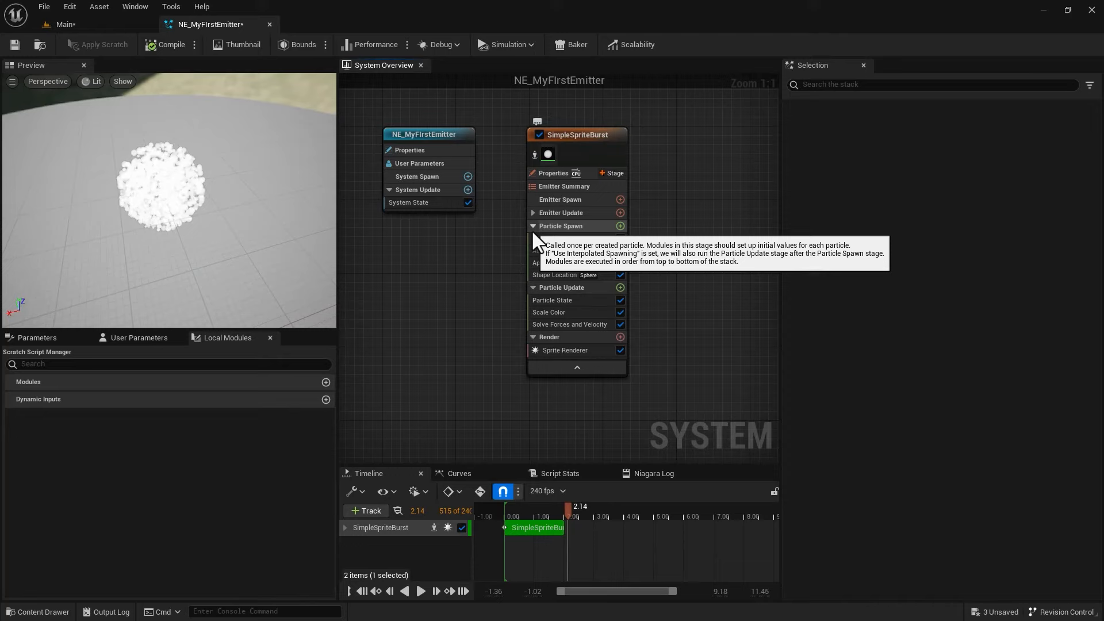
left_click(554, 275)
left_click(914, 178)
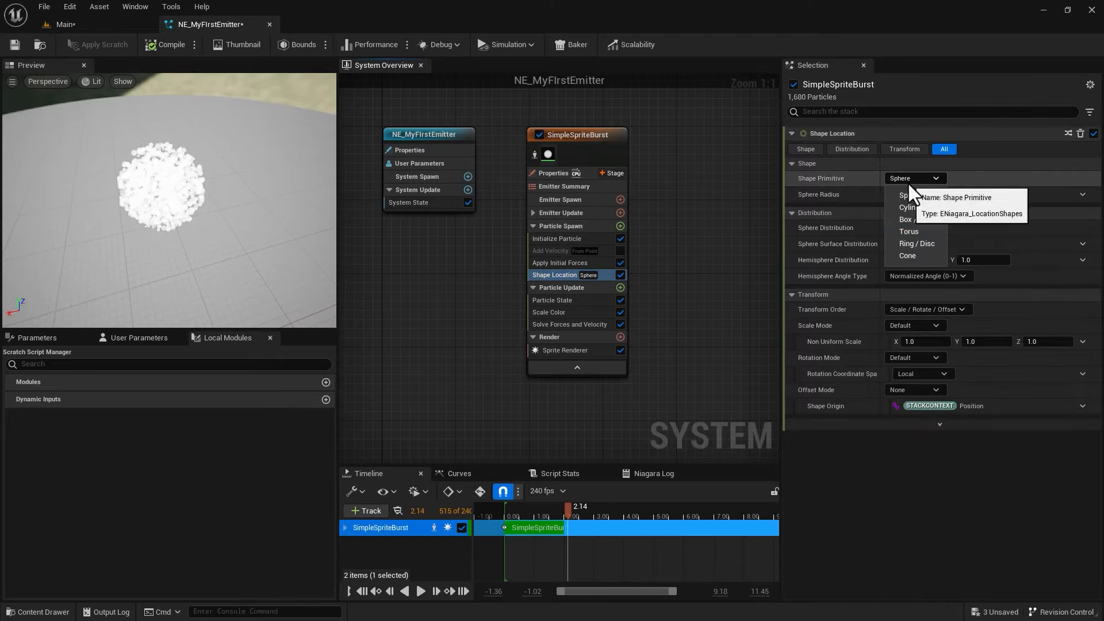
left_click(901, 233)
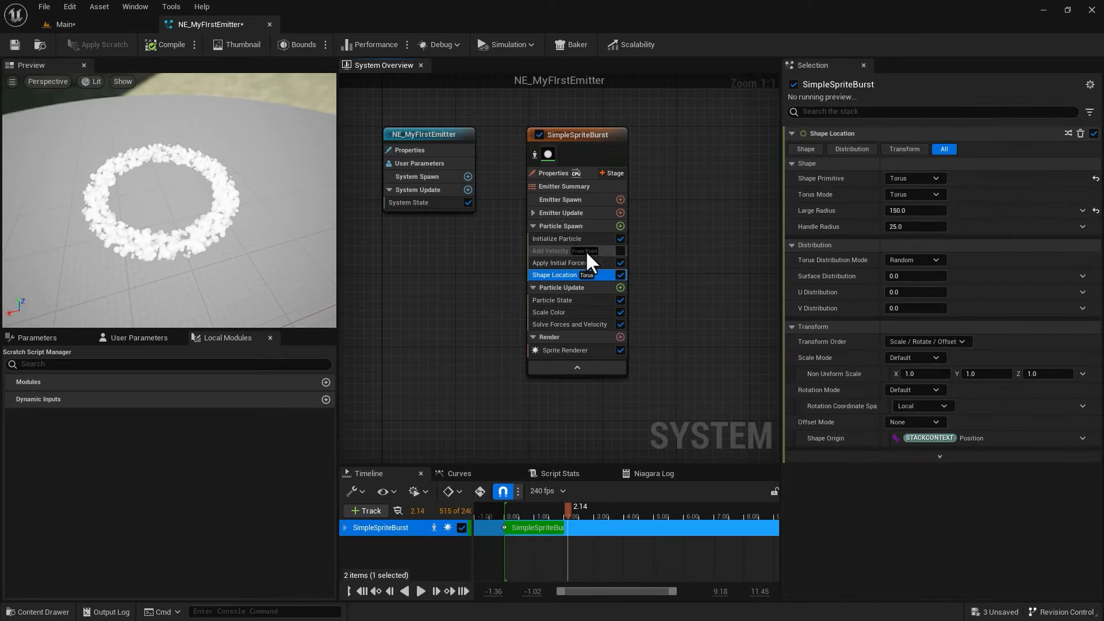
Add a Vortex Force module from the Forces category to the emitter's Particle Update stage
left_click(533, 226)
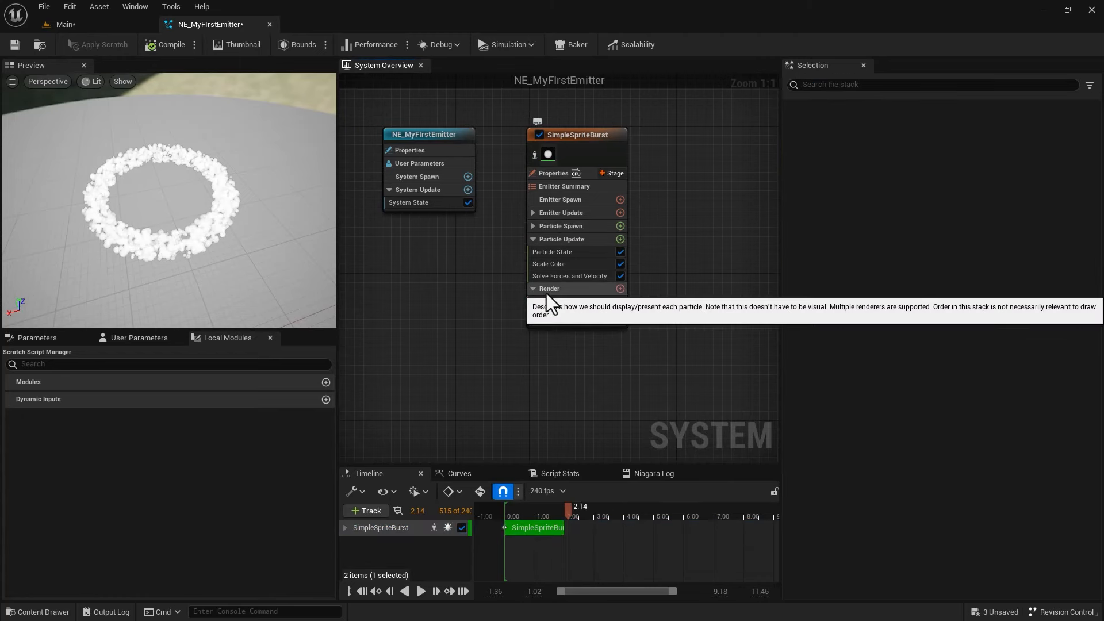
left_click(620, 239)
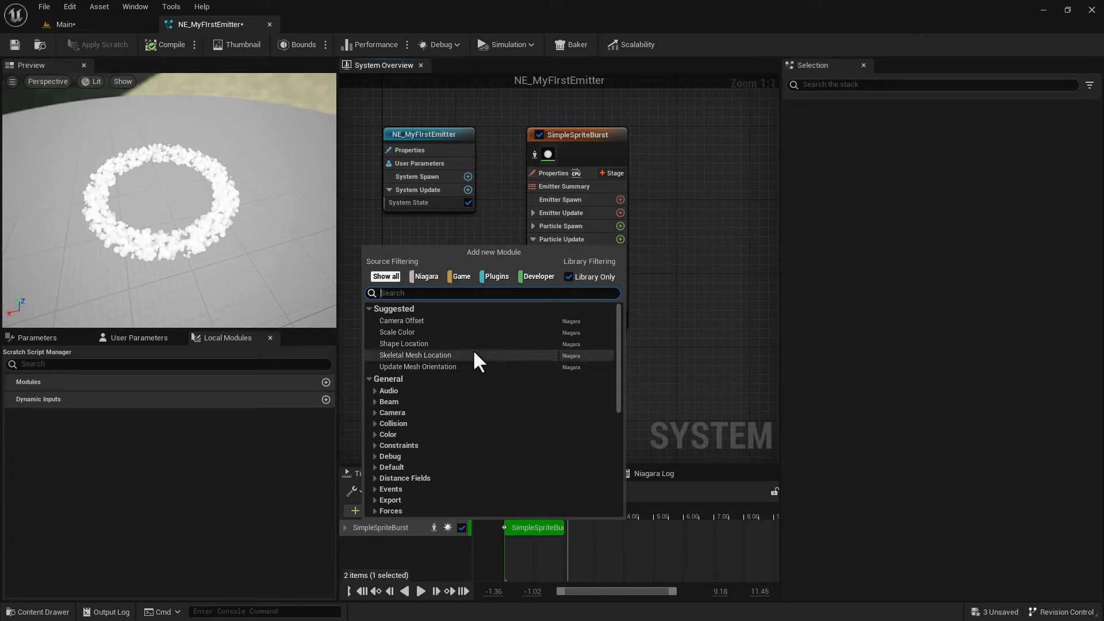
left_click(373, 508)
scroll(409, 426, "down", 3)
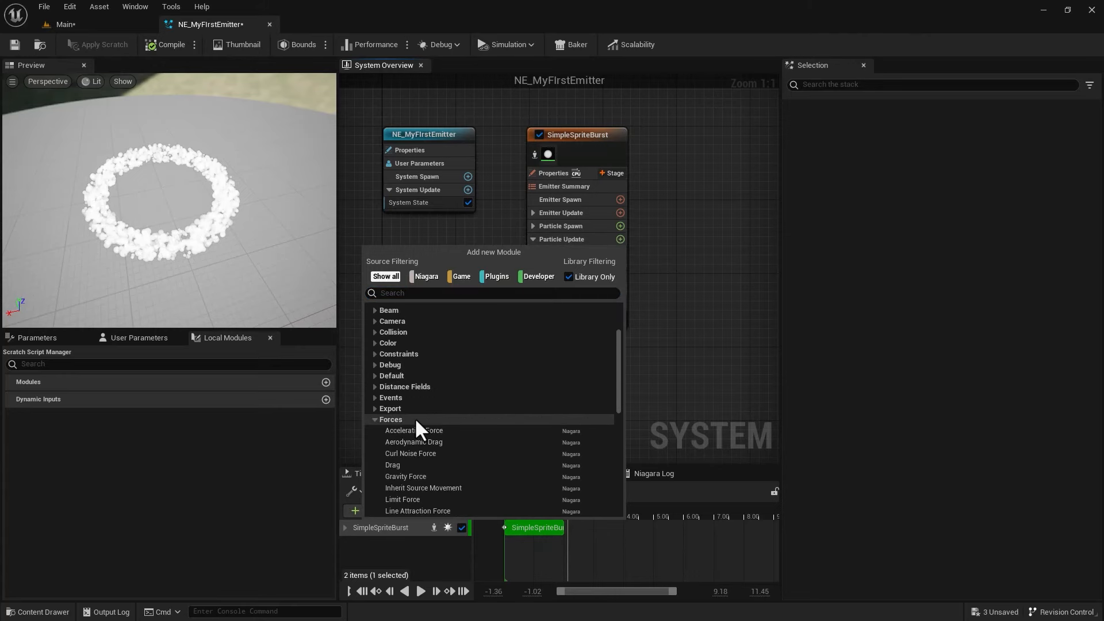
scroll(414, 417, "down", 3)
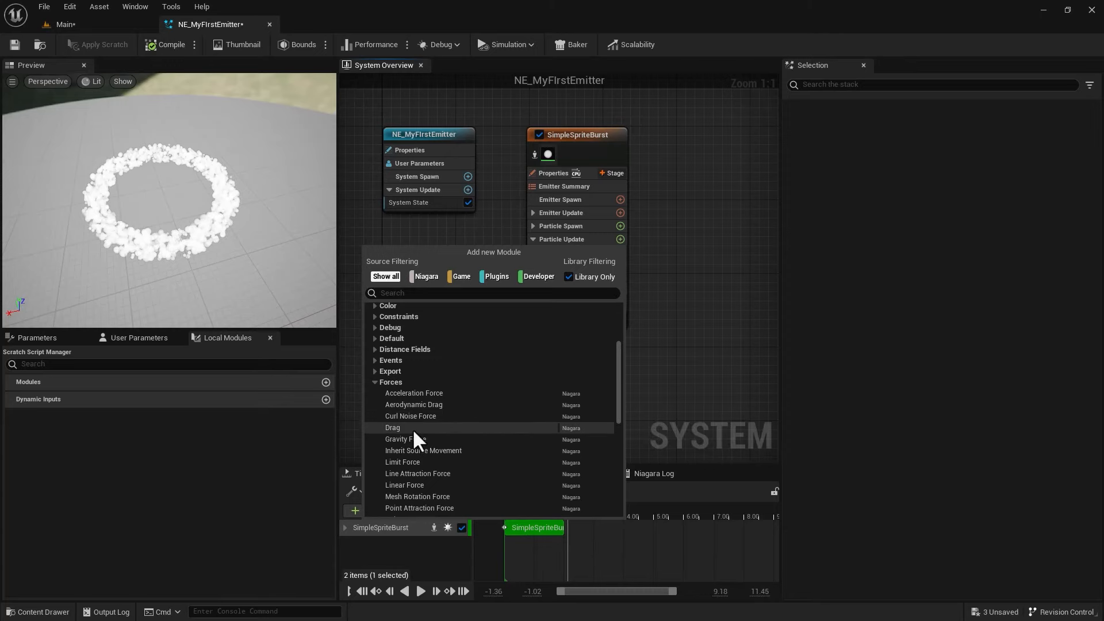
scroll(412, 429, "down", 3)
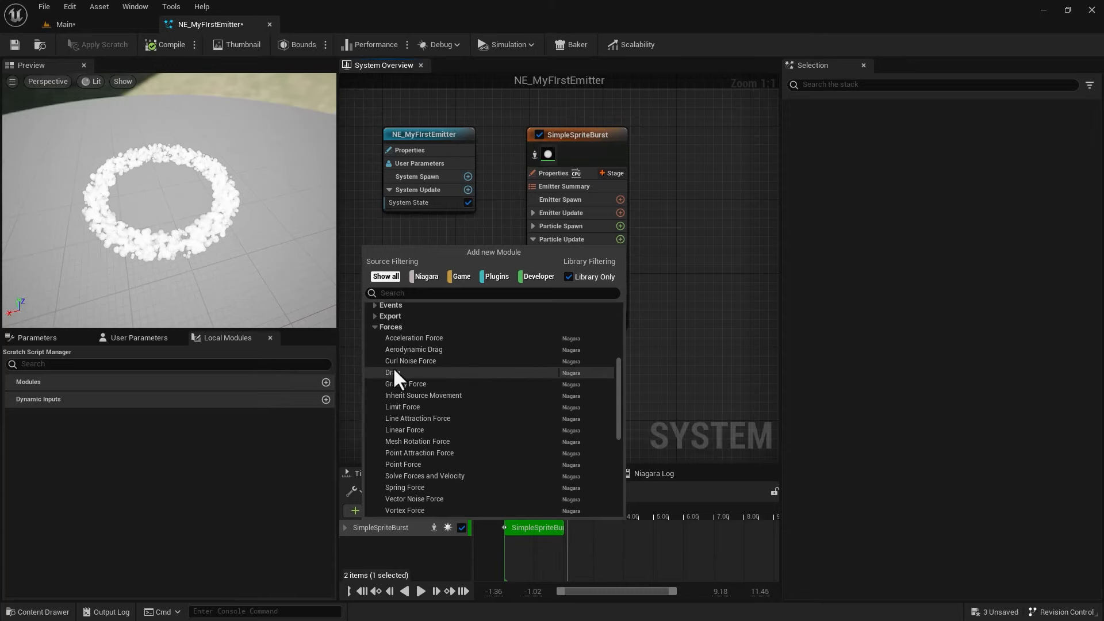
scroll(401, 437, "down", 5)
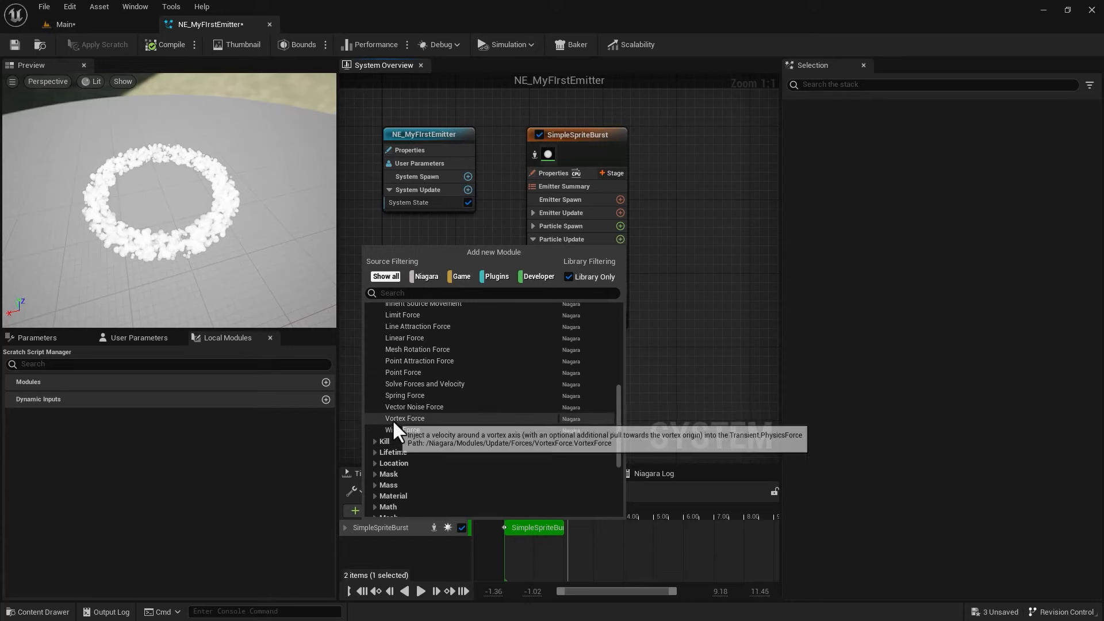
left_click(394, 420)
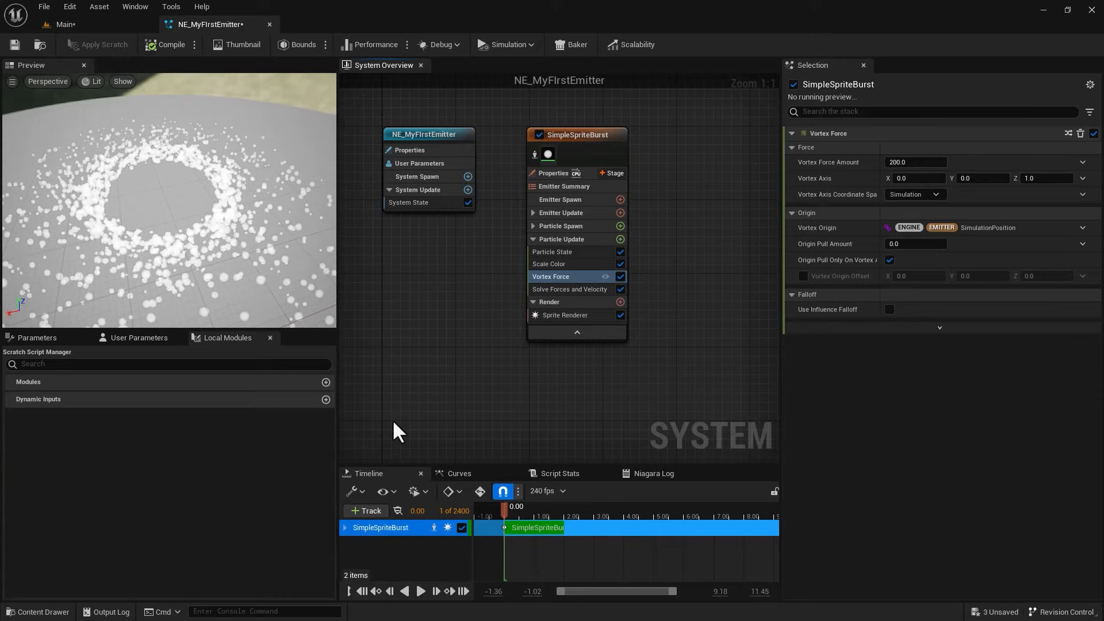
Set the Vortex Force Amount to 100 and play the simulation to check the swirling motion
left_click(915, 162)
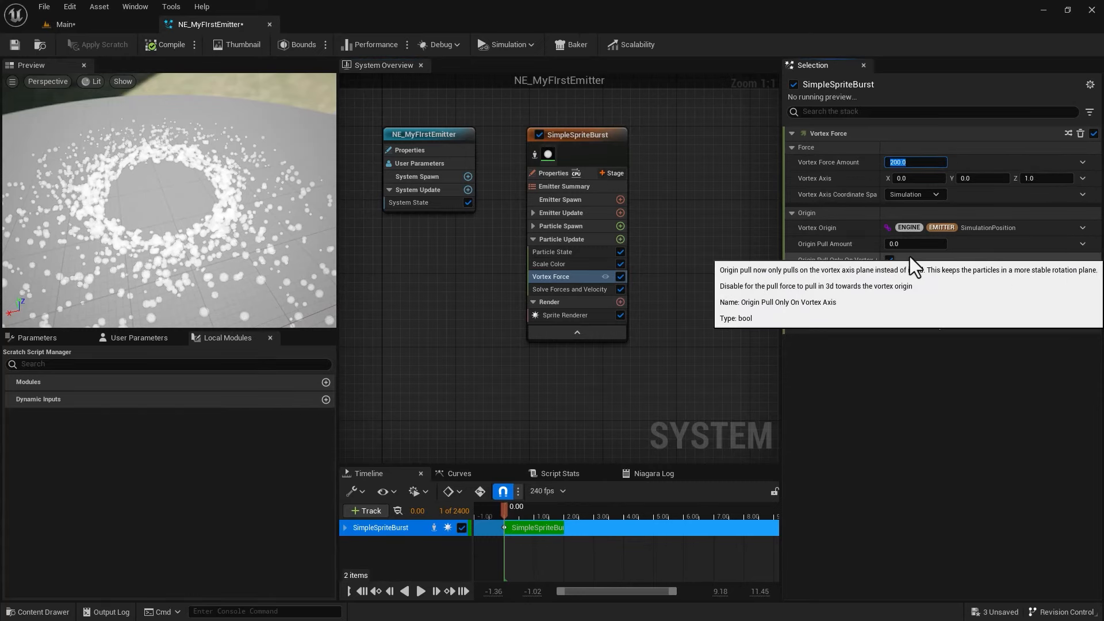
type("100")
key("Return")
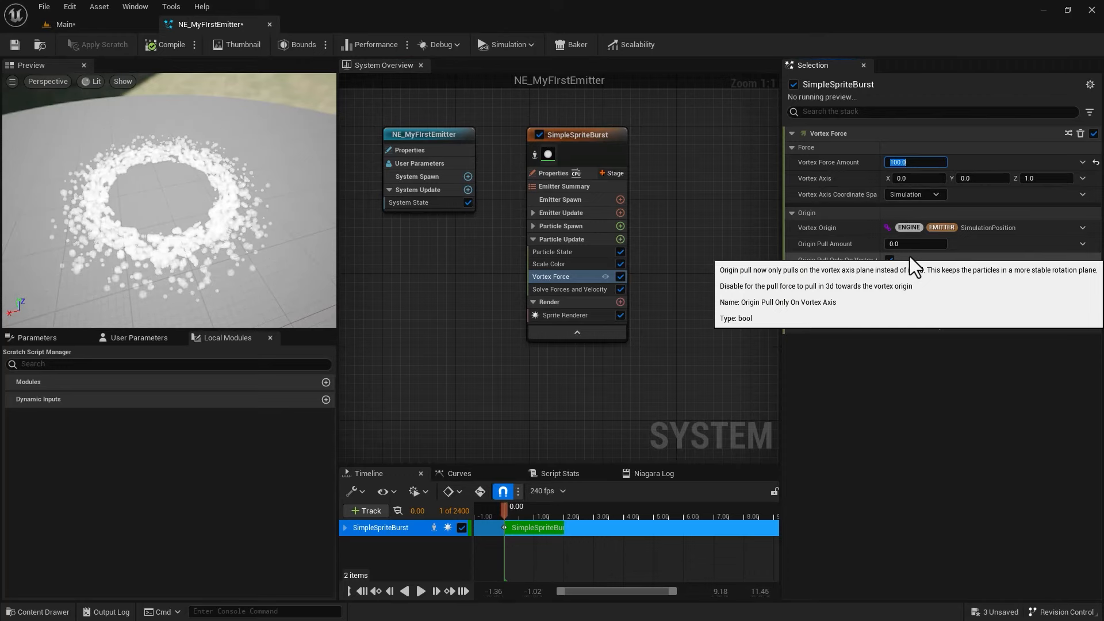
left_click(420, 591)
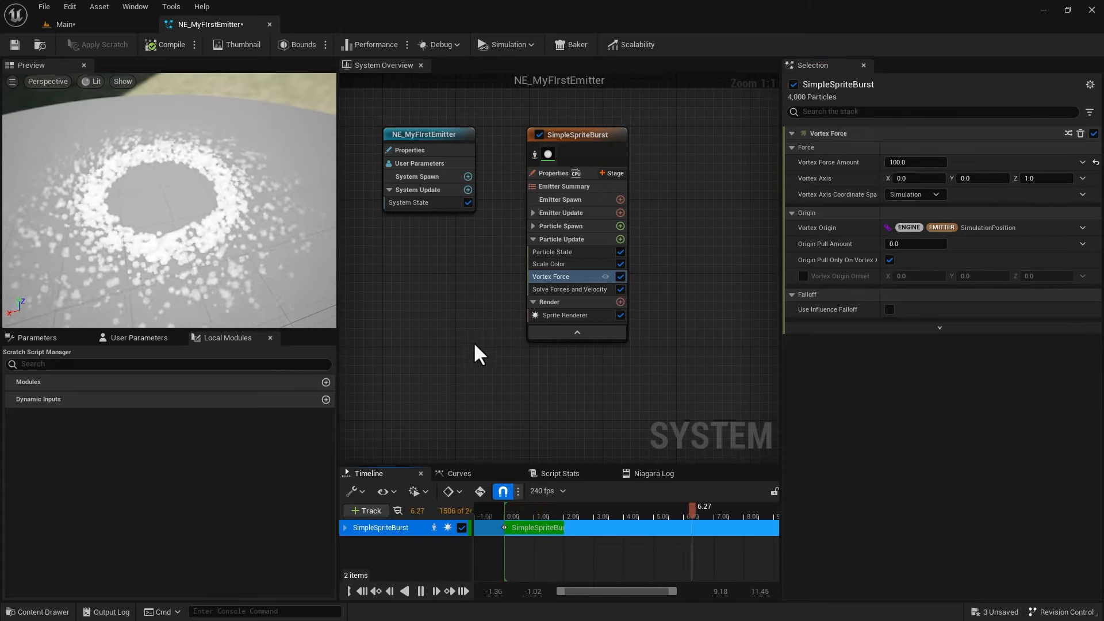
left_click(421, 591)
Set the Handle Radius of the torus in the Shape Location module to 5
left_click(534, 226)
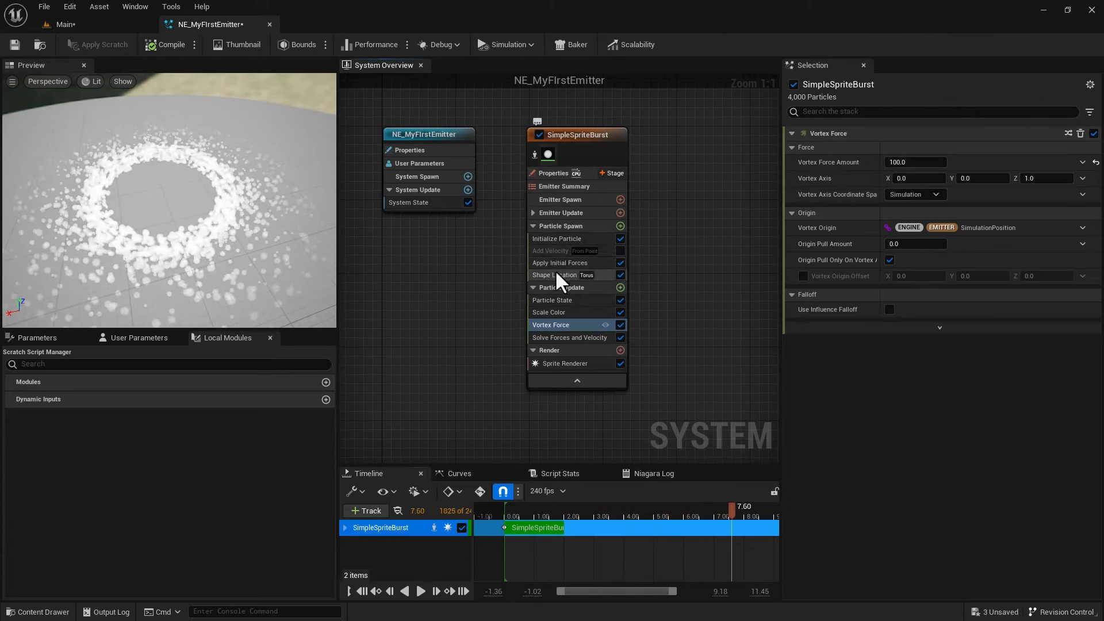
left_click(558, 273)
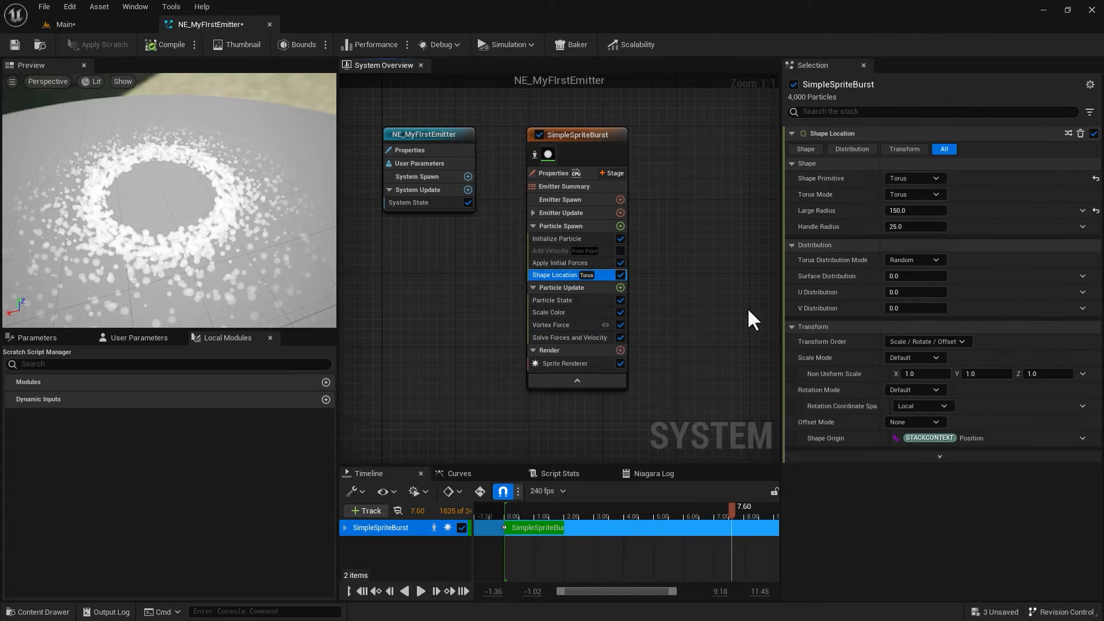
left_click(917, 227)
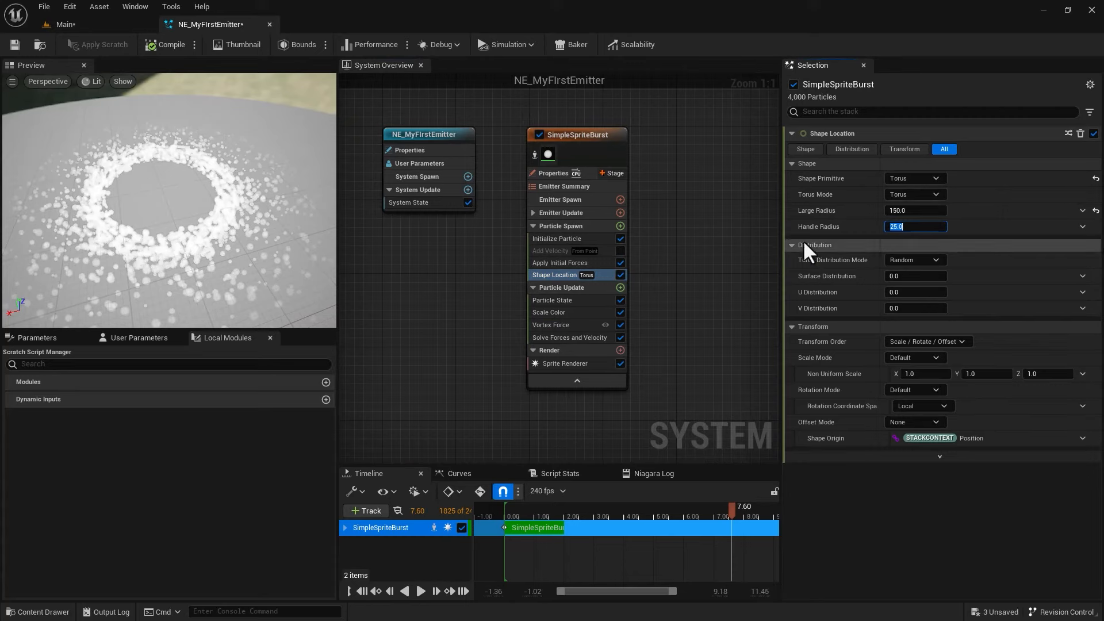
type("5")
key("Return")
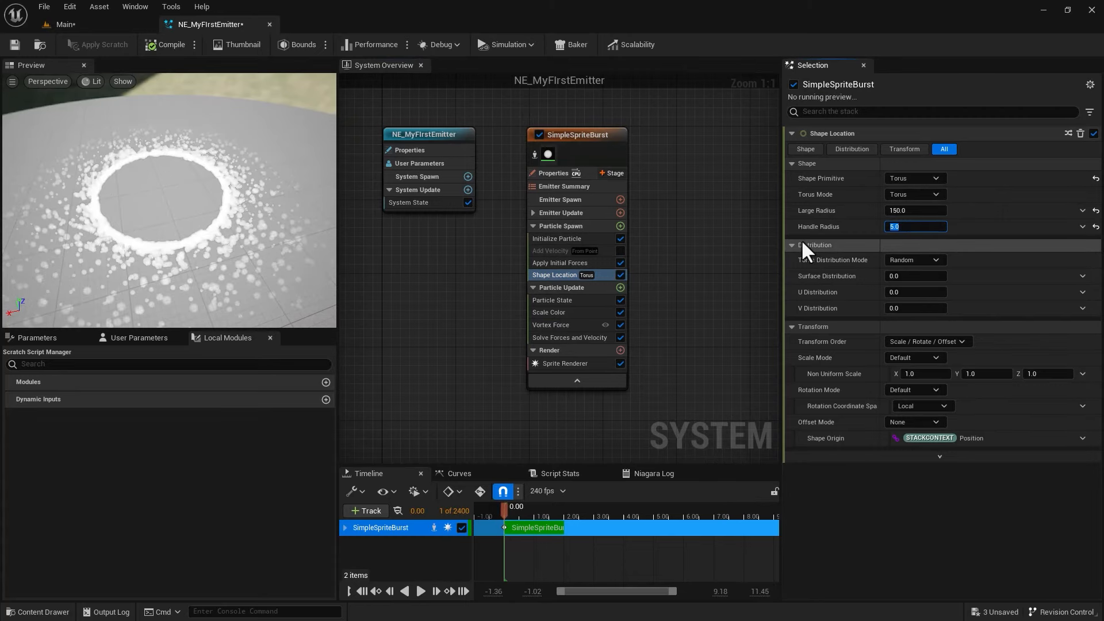
Set the torus's Large Radius in Shape Location to 50 and play the simulation to check the tighter ring
left_click(903, 211)
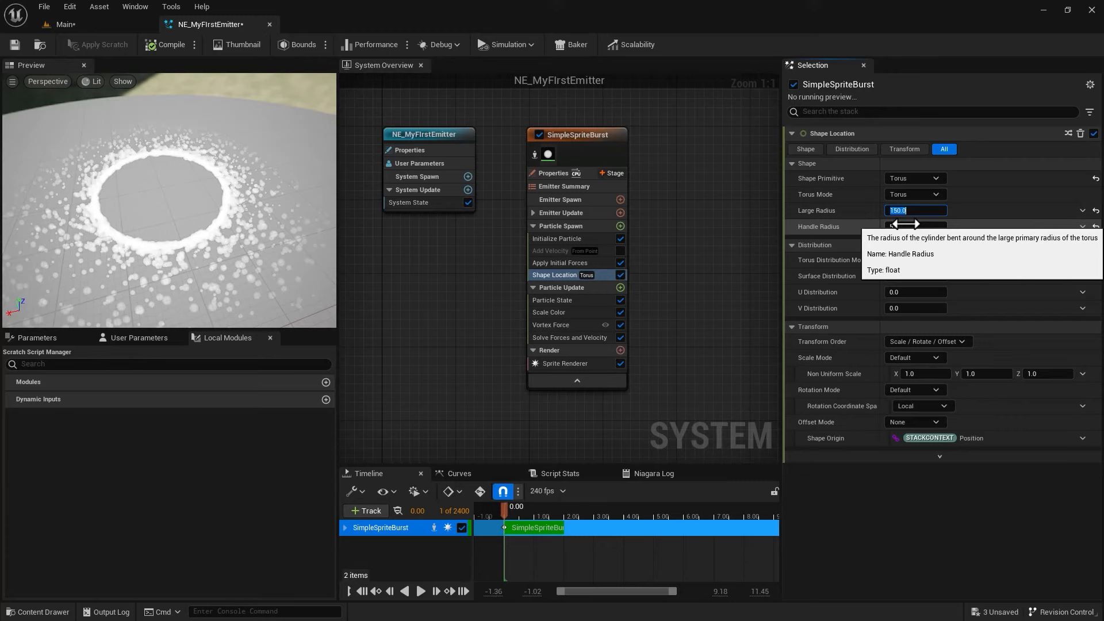
type("50")
key("Return")
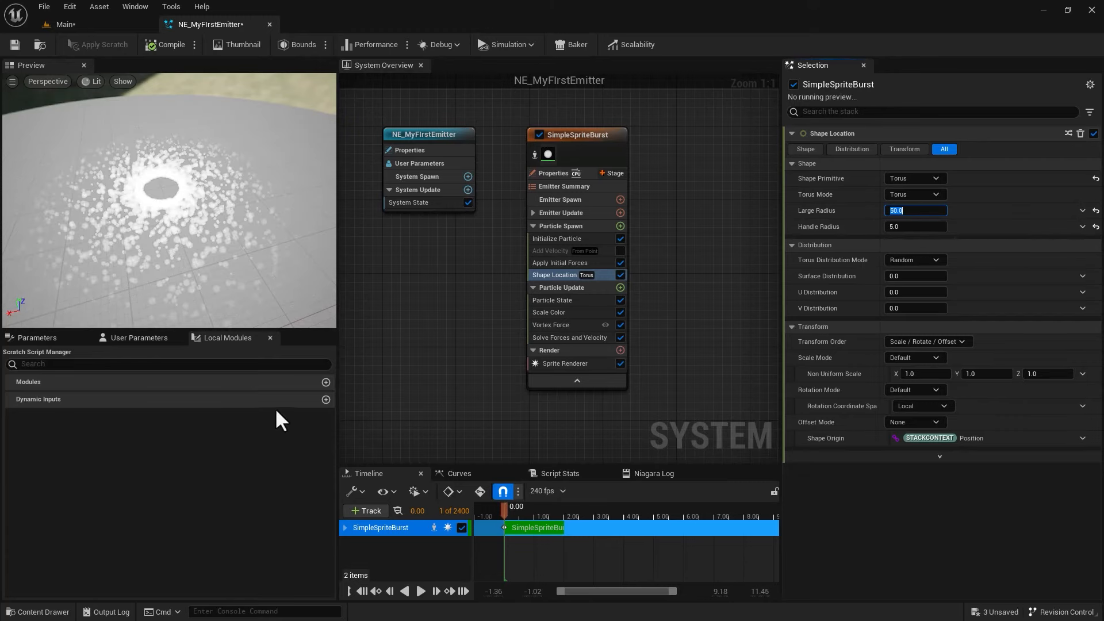
left_click(420, 592)
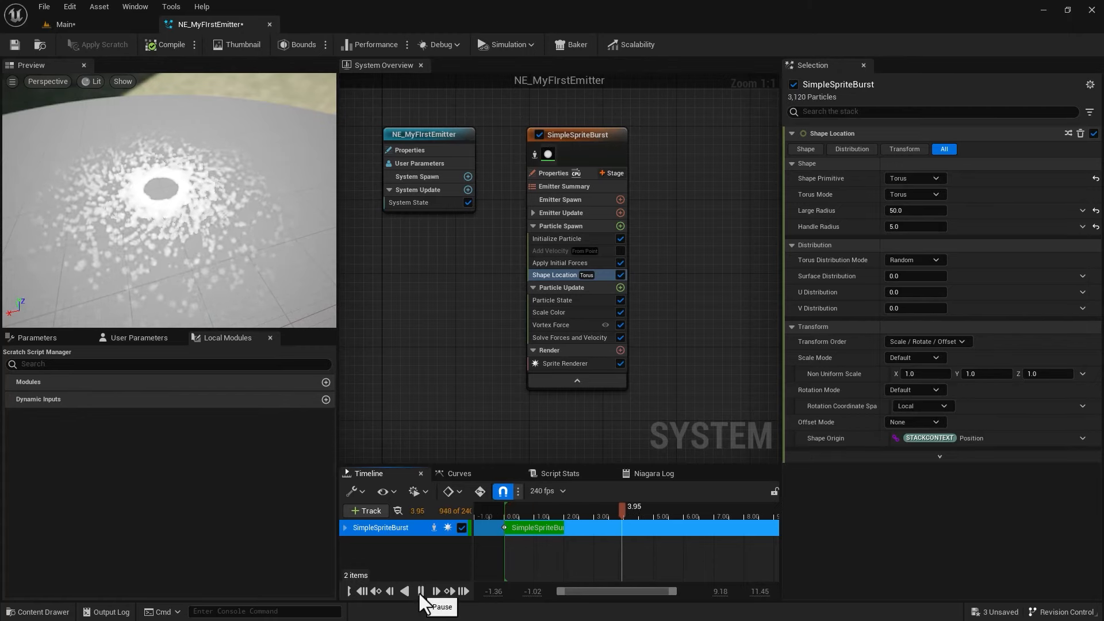
left_click(420, 591)
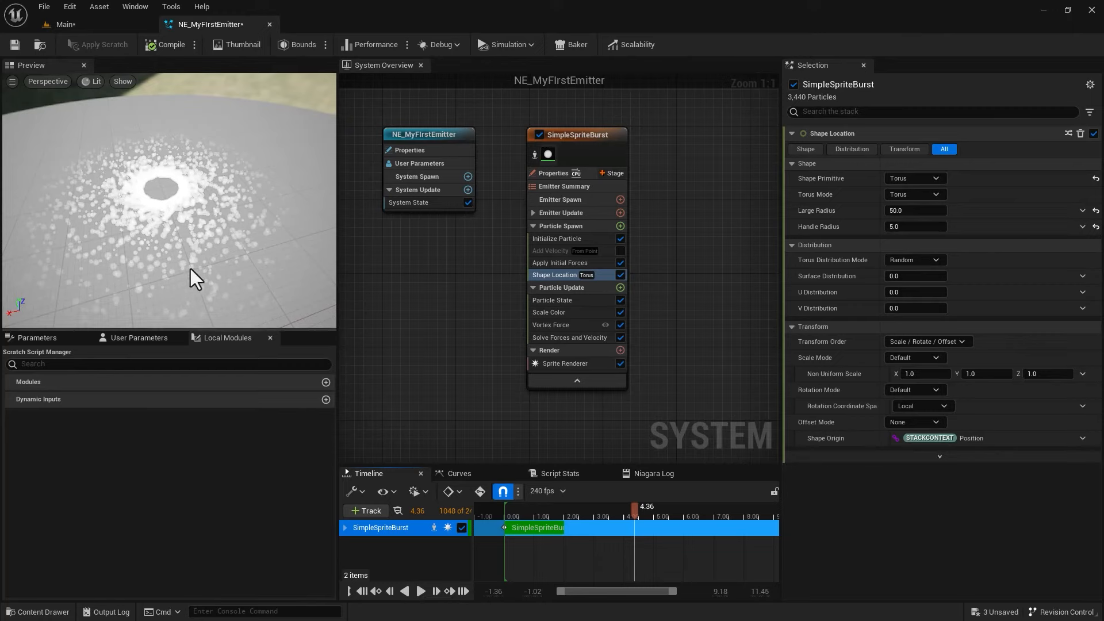
left_click_drag(191, 268, 202, 244)
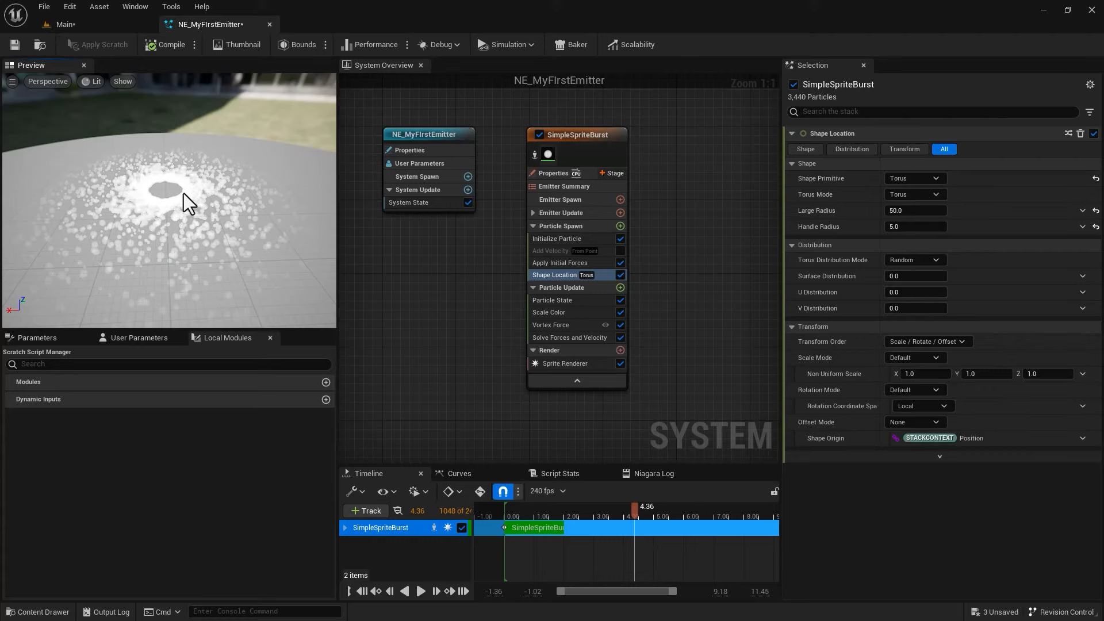
Collapse the Particle Spawn stage and add a Color module to the emitter's Particle Update stage
left_click(532, 226)
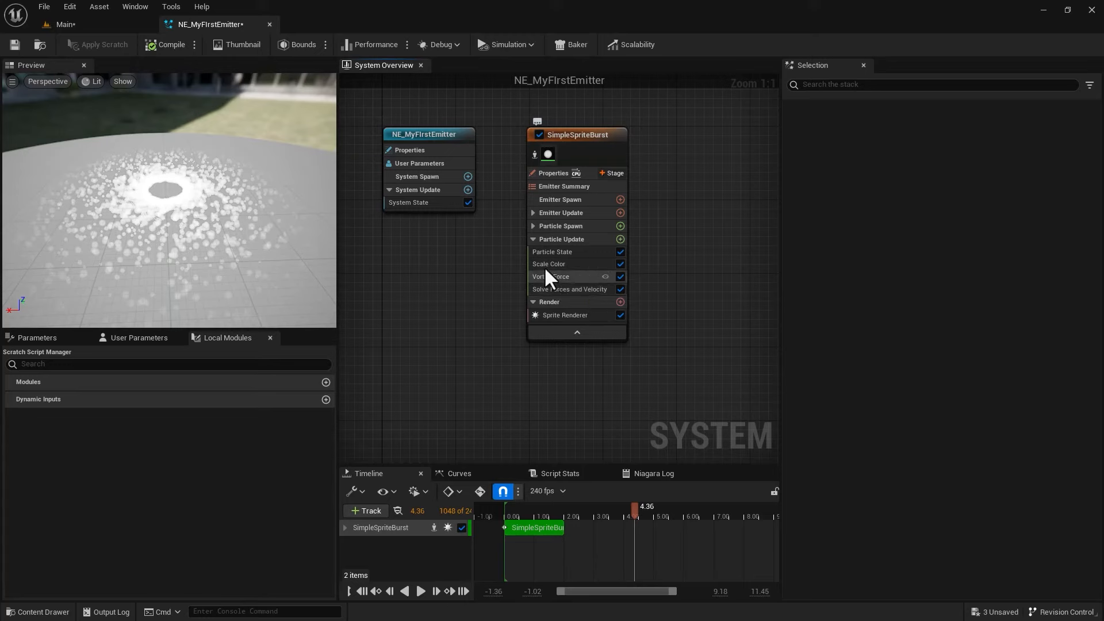
left_click(619, 238)
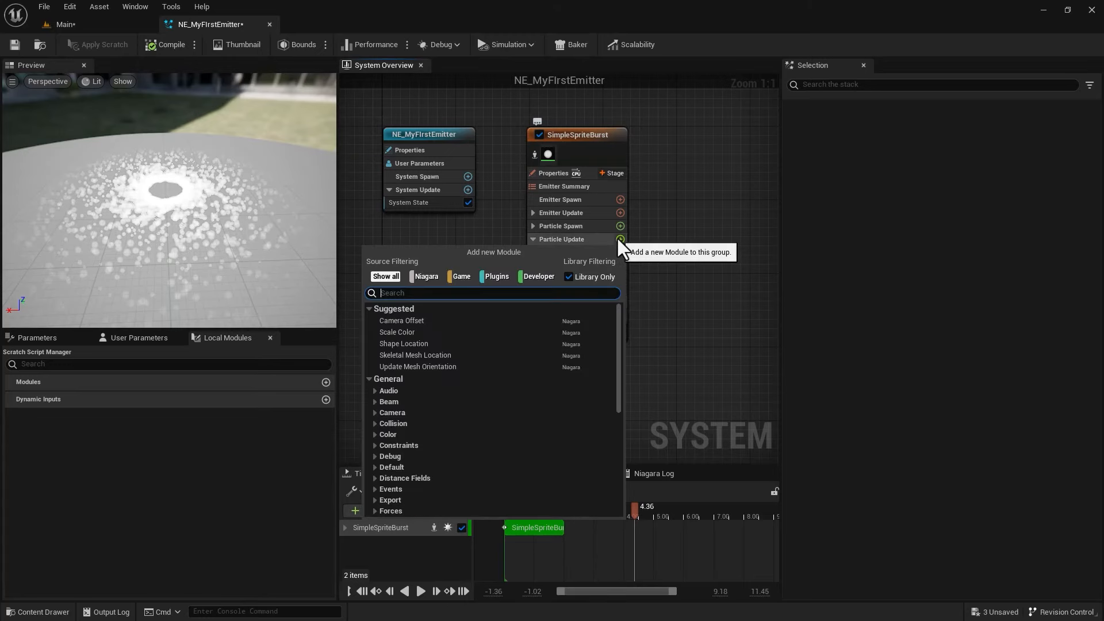
type("color")
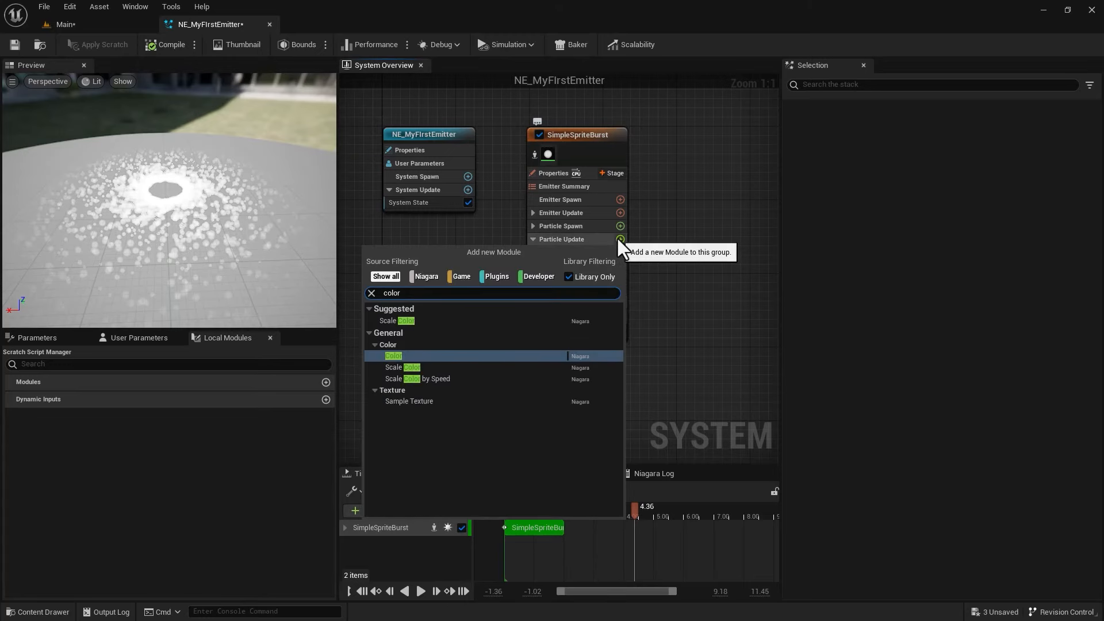
left_click(393, 357)
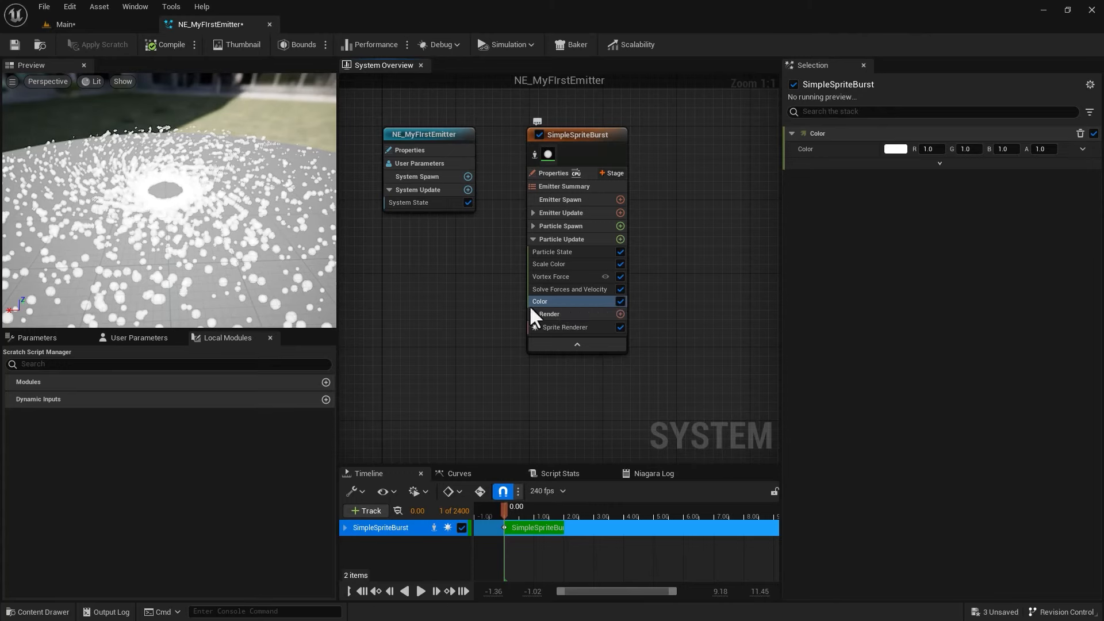
Compare the Scale Color and Color modules, and set the Color module's Color input to Color from Curve
left_click(537, 264)
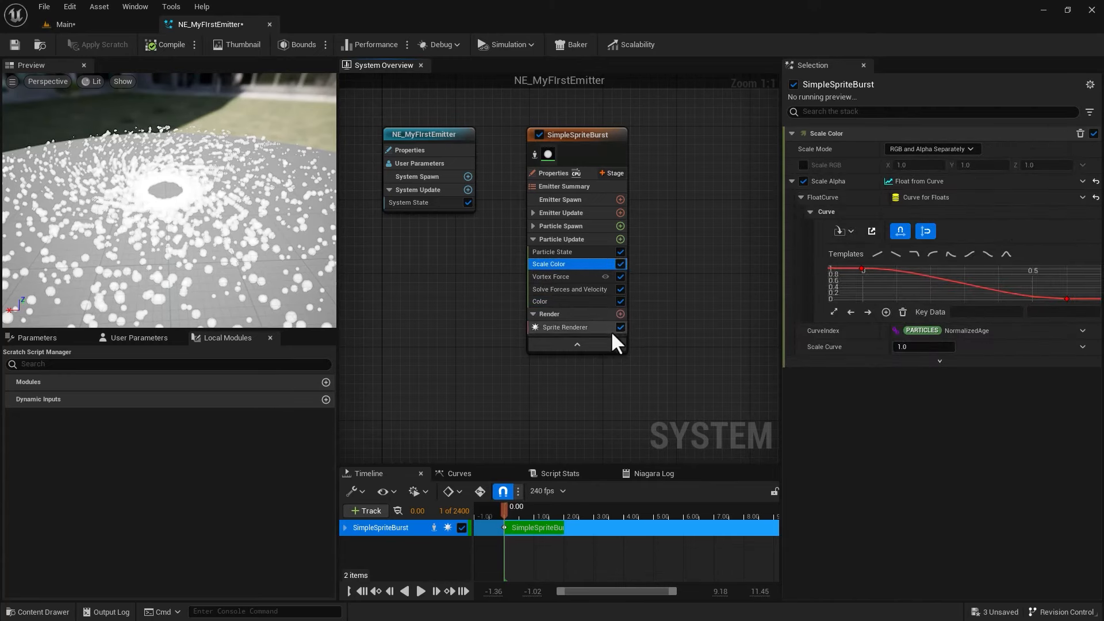
left_click(571, 302)
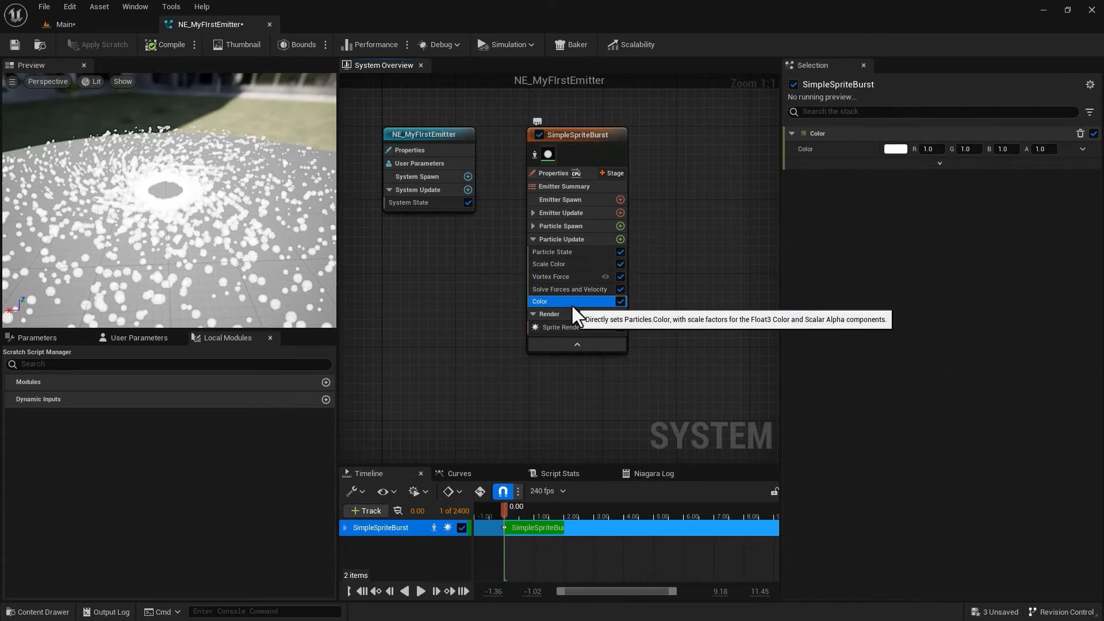
left_click(939, 164)
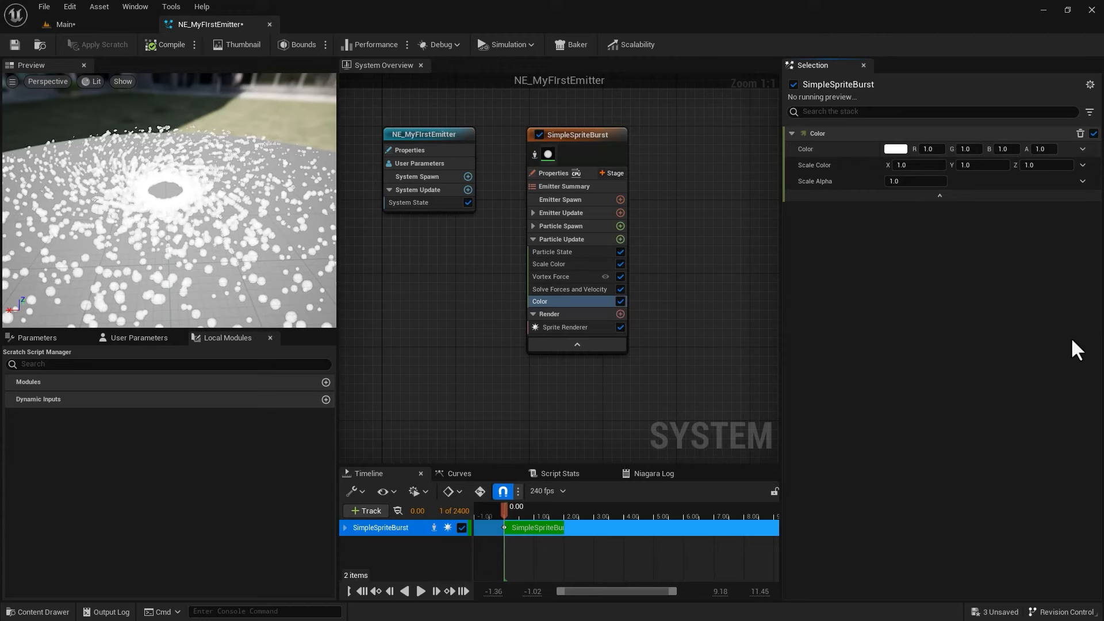
left_click(939, 195)
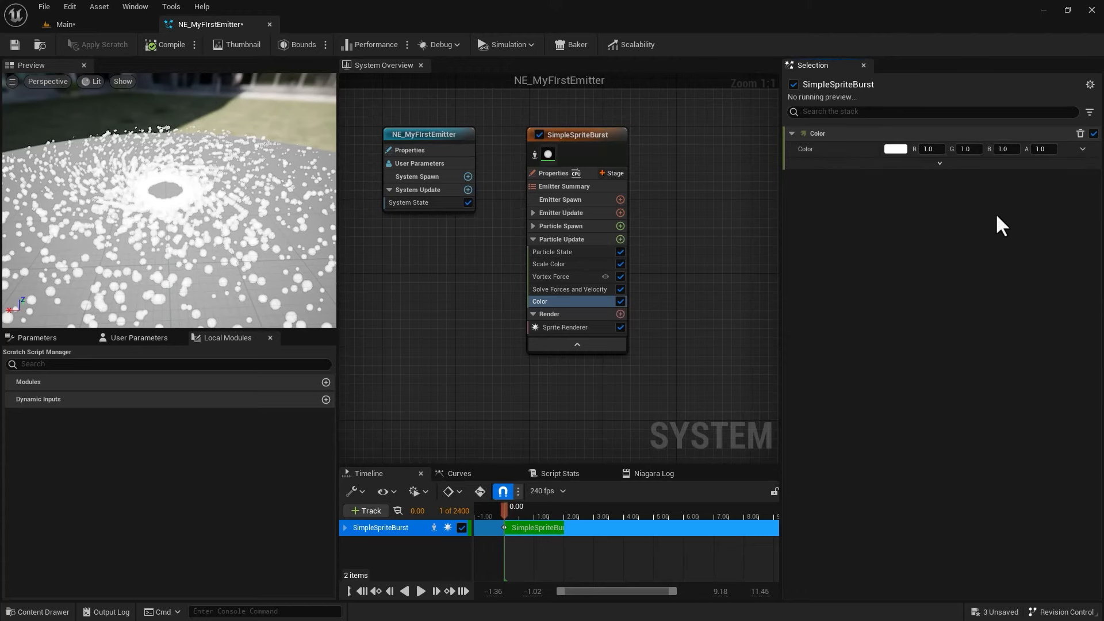
left_click(1081, 150)
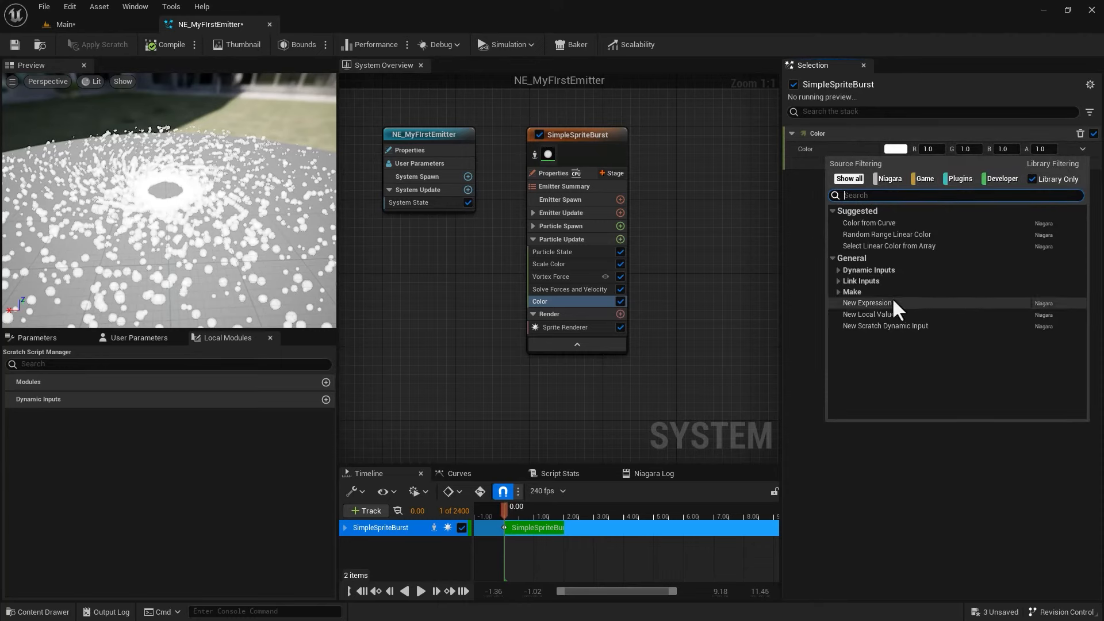
left_click(867, 223)
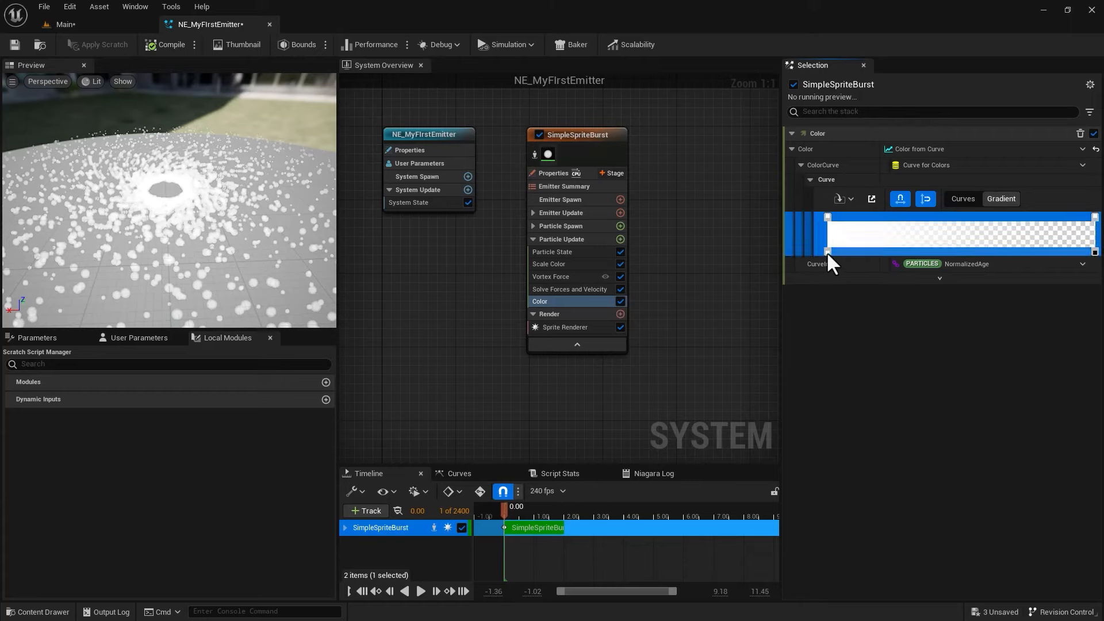
Move the color gradient's transparent end alpha stop inward to slightly past the middle so the particles fade out earlier
mouse_move(827, 252)
left_mouse_down()
mouse_move(985, 261)
mouse_move(829, 248)
left_mouse_up()
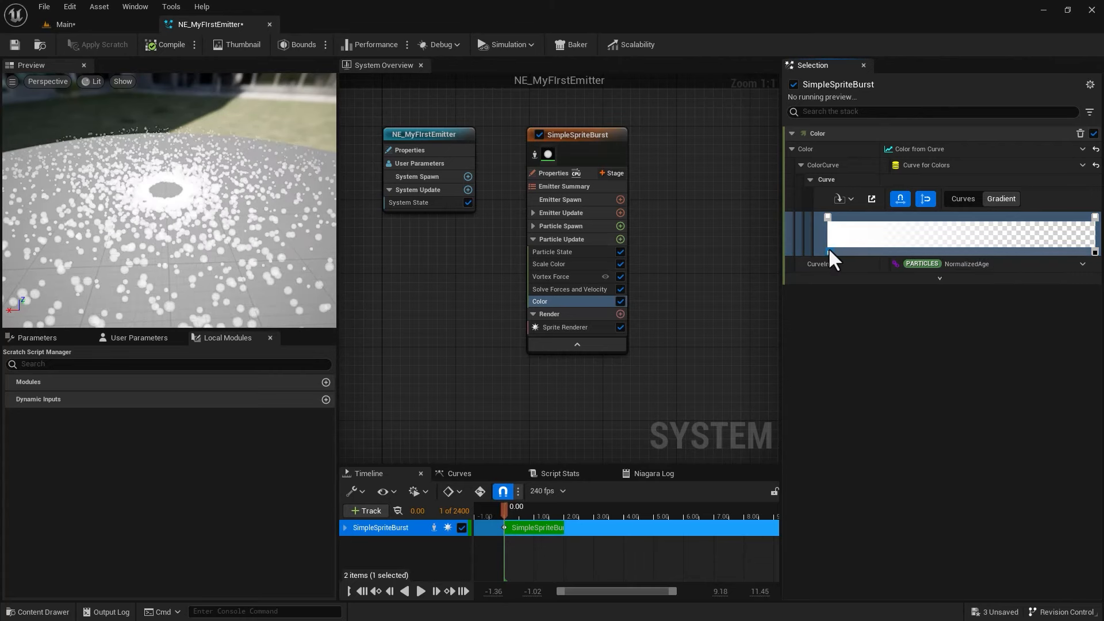
left_click_drag(1093, 253, 983, 251)
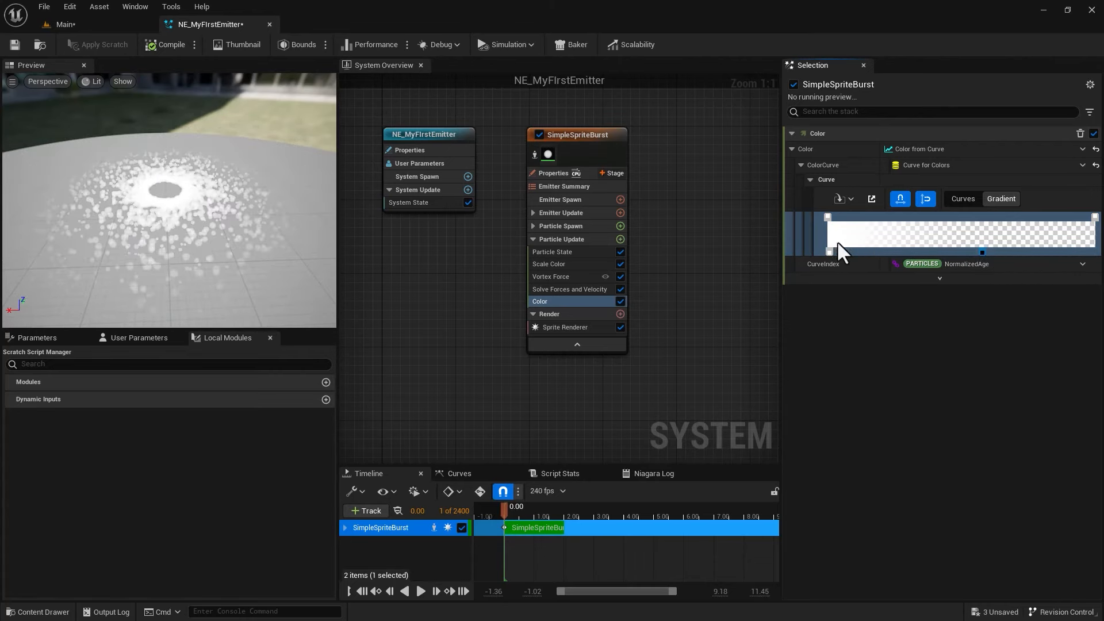
mouse_move(989, 256)
left_mouse_down()
mouse_move(945, 248)
mouse_move(994, 263)
mouse_move(955, 262)
mouse_move(944, 258)
mouse_move(987, 263)
left_mouse_up()
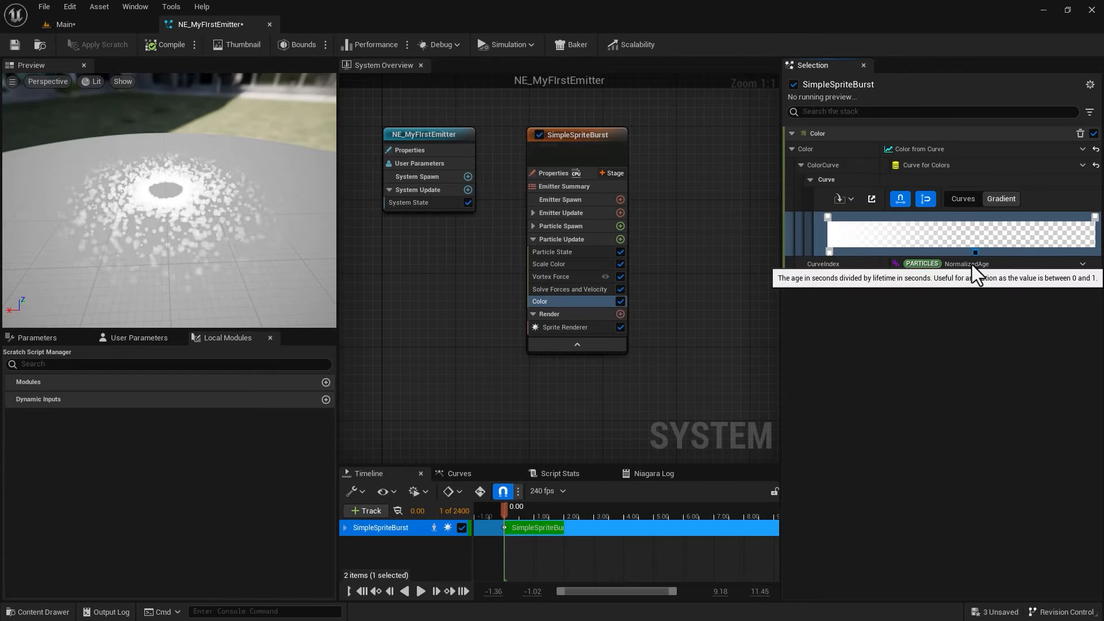
Set the gradient's starting color stop to orange, linear hex FF8000FF
left_click(829, 217)
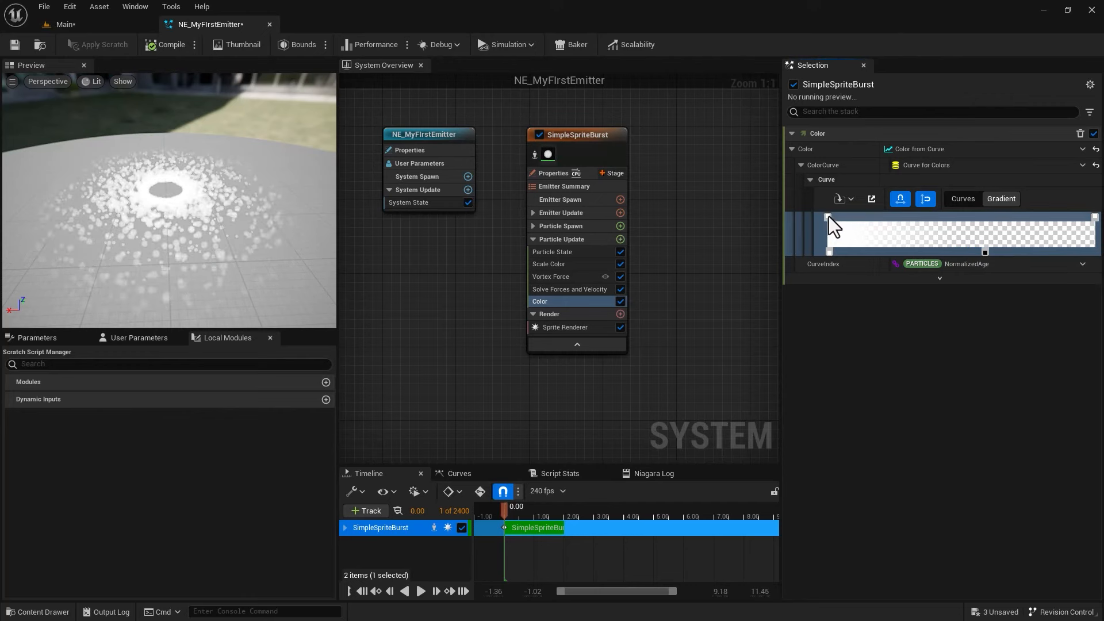
double_click(828, 216)
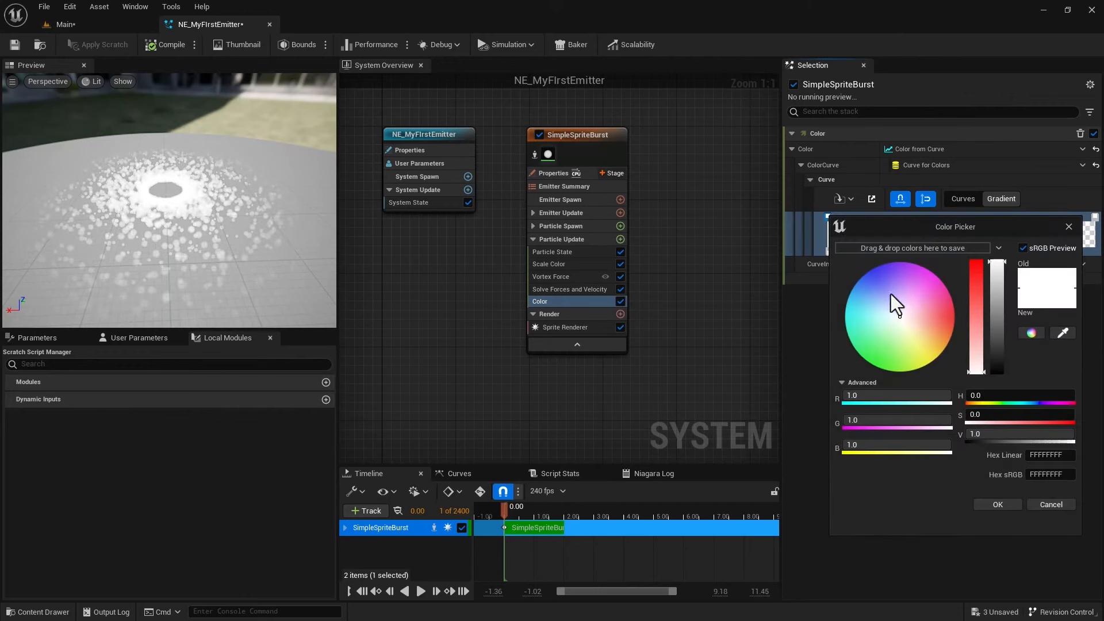
left_click_drag(924, 322, 948, 343)
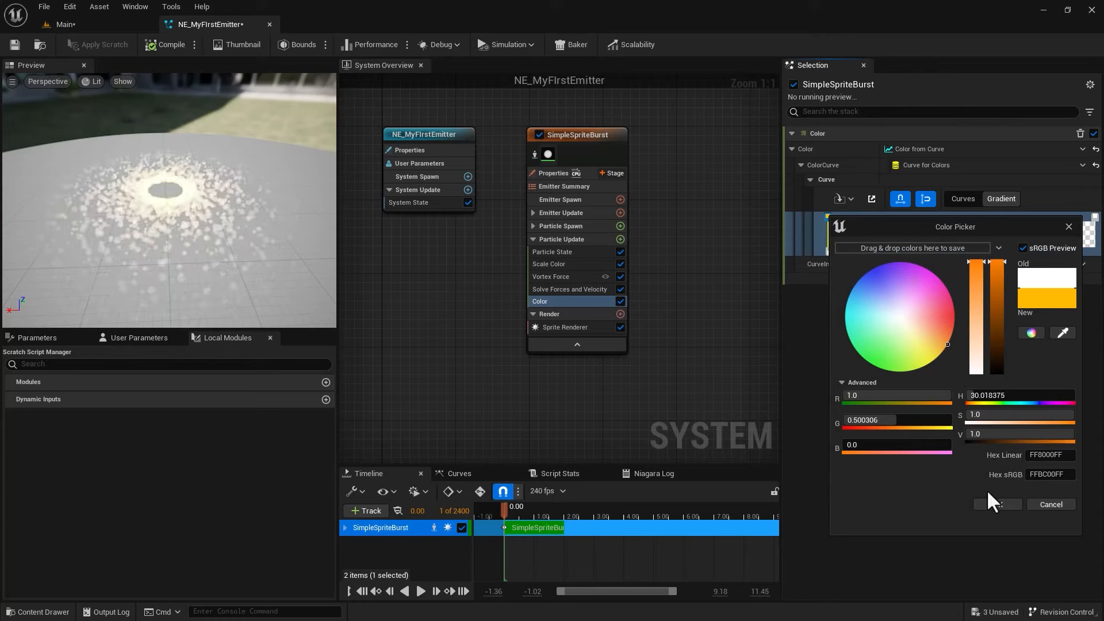
left_click(997, 504)
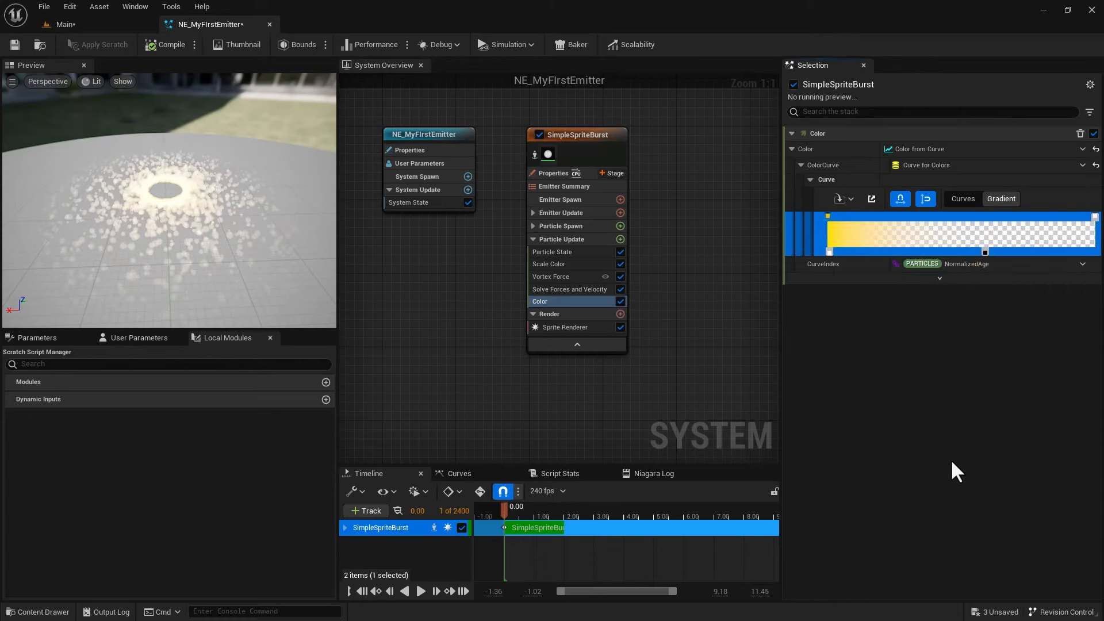
Add a color stop shortly after the orange one and make it pure red with R 1.0, G 0.0 and B 0.0
left_click(847, 221)
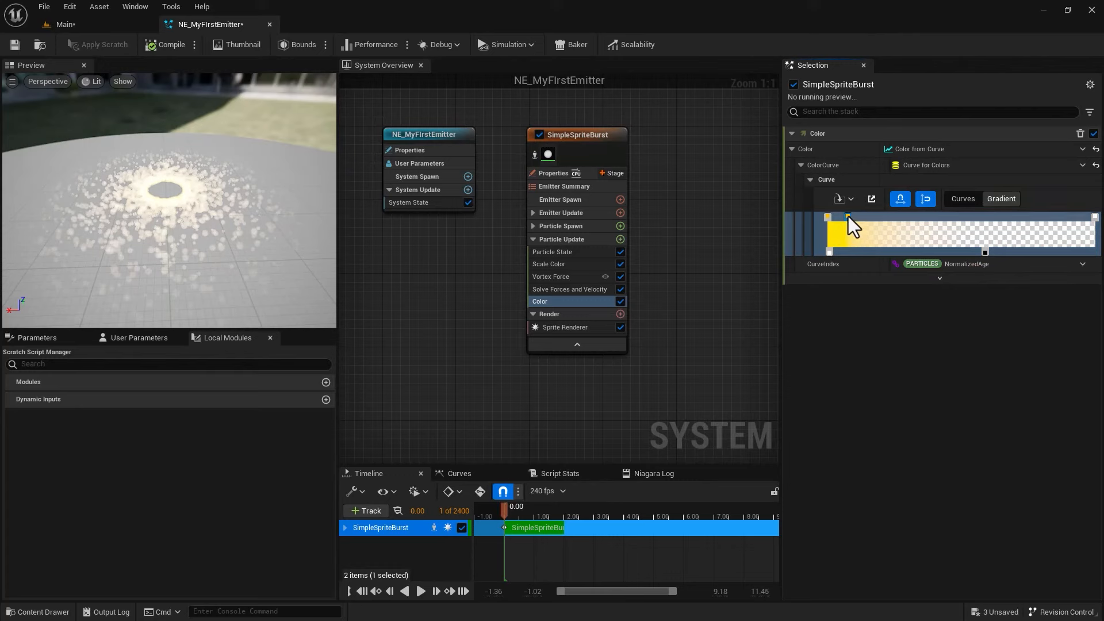
double_click(848, 217)
left_click(977, 317)
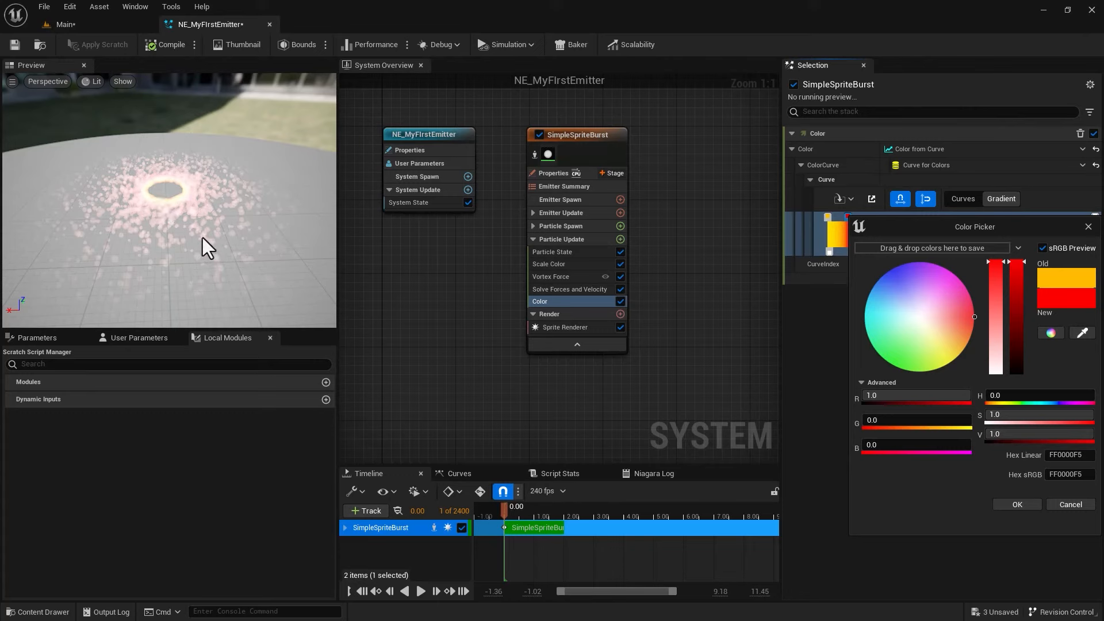
left_click(1002, 505)
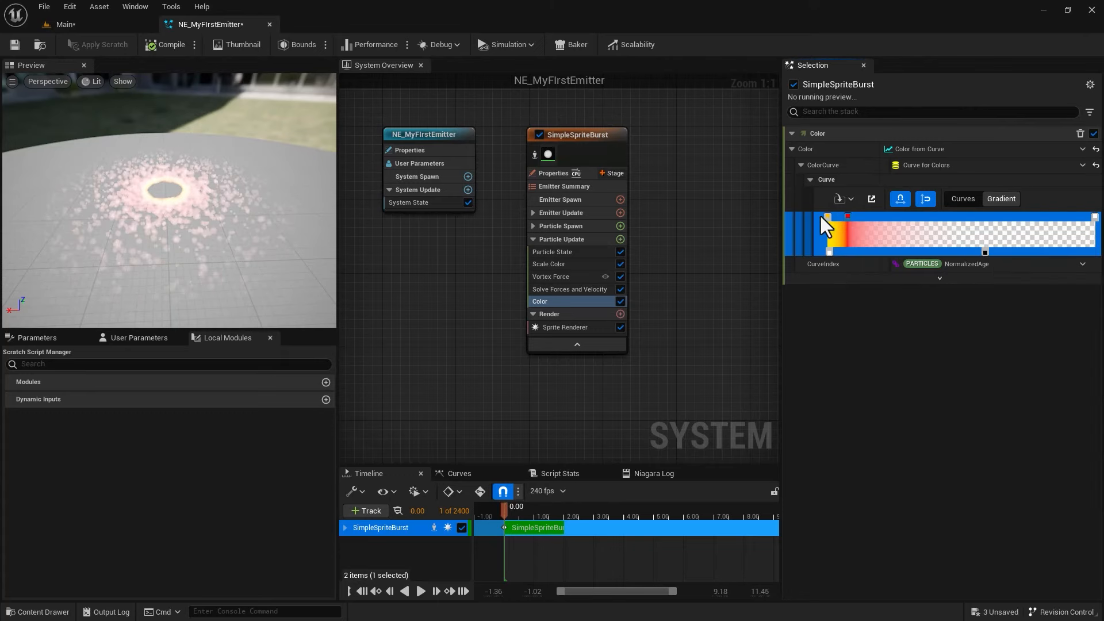
Rearrange the gradient's first two color stops so that red sits near the start with orange shortly after it
mouse_move(828, 218)
left_mouse_down()
mouse_move(856, 216)
mouse_move(829, 219)
left_mouse_up()
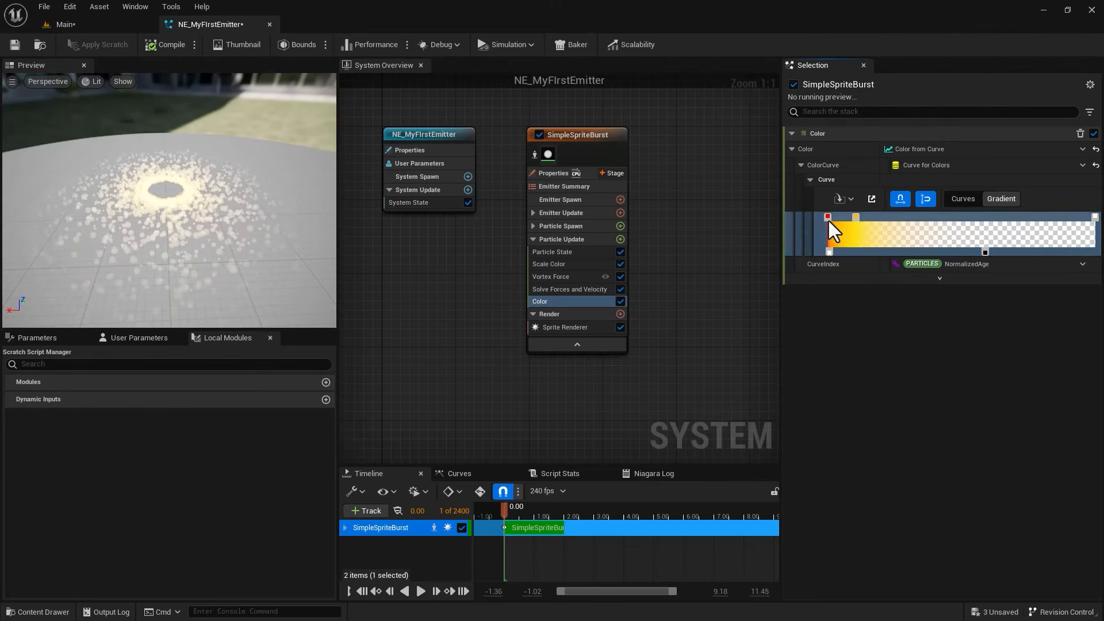
left_click_drag(829, 218, 840, 226)
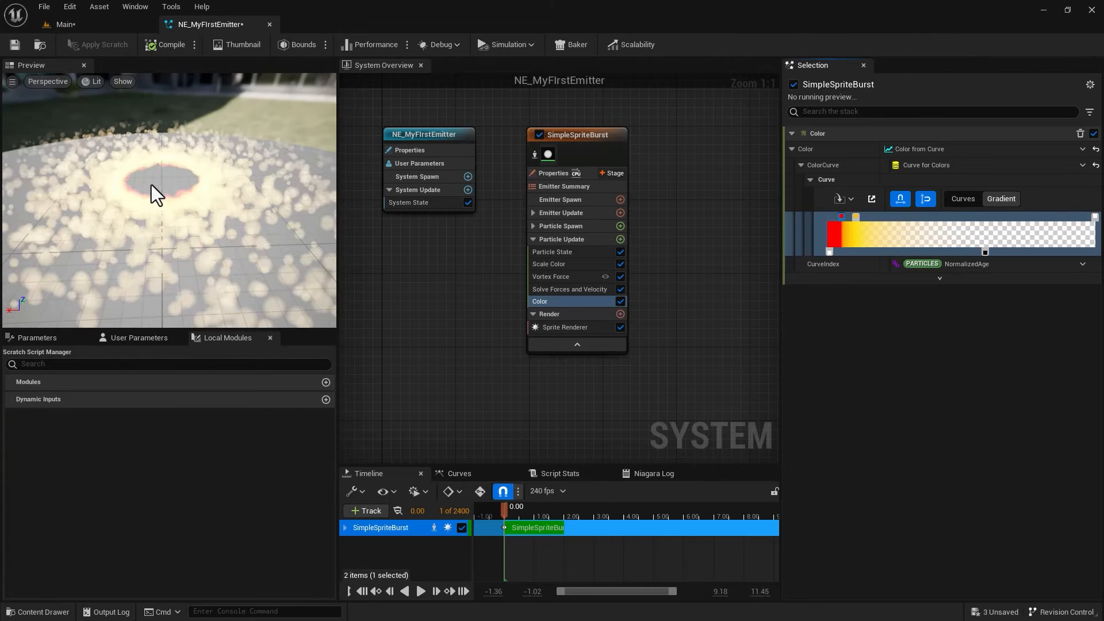
mouse_move(856, 217)
left_mouse_down()
mouse_move(865, 221)
mouse_move(854, 223)
left_mouse_up()
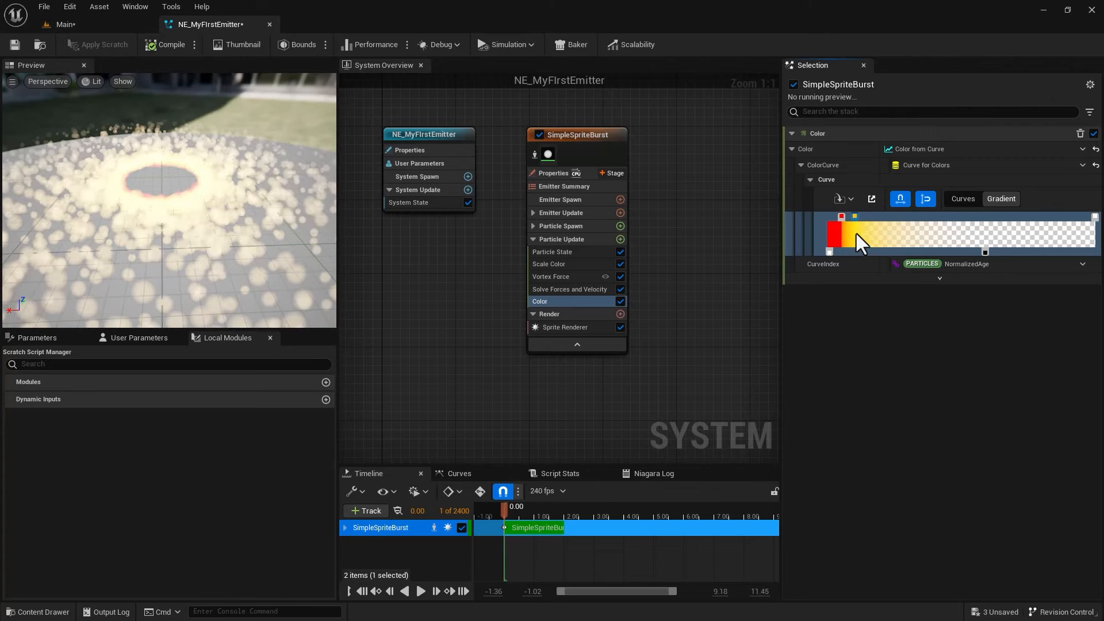
Add a light pink color stop, linear hex F28CFFD8, after the orange one and move the transparent alpha stop to about one third of the gradient
left_click(868, 222)
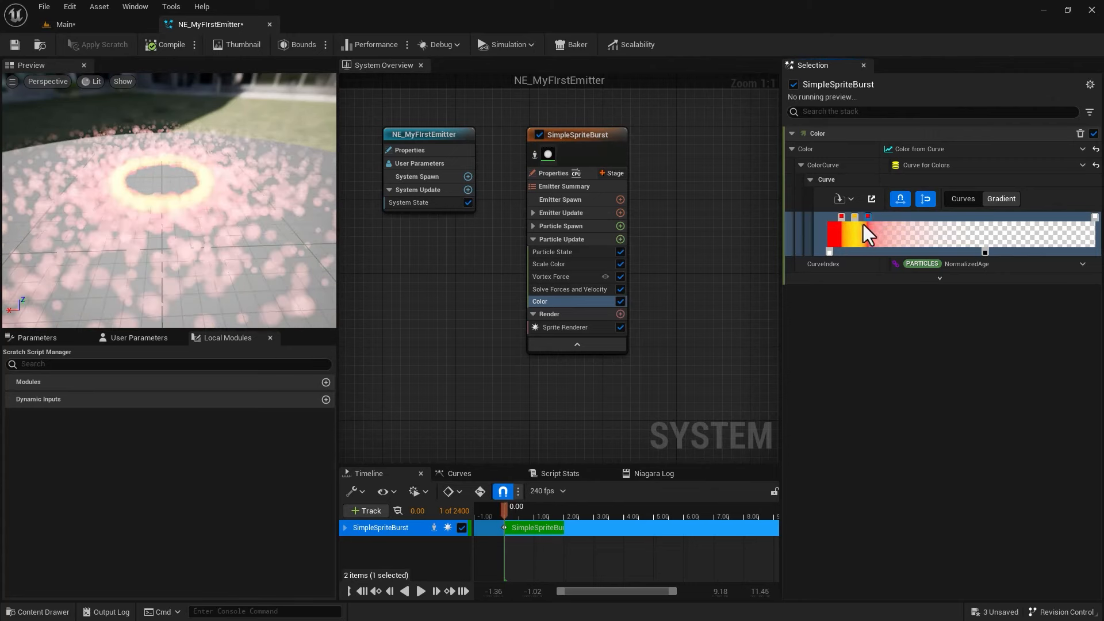
double_click(866, 216)
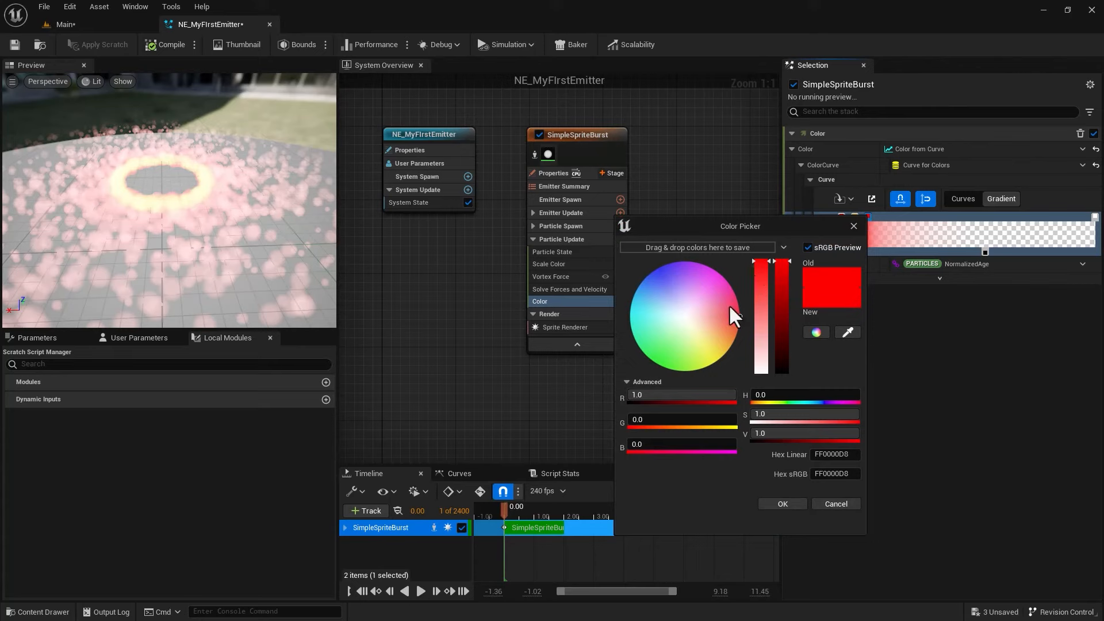
left_click(669, 290)
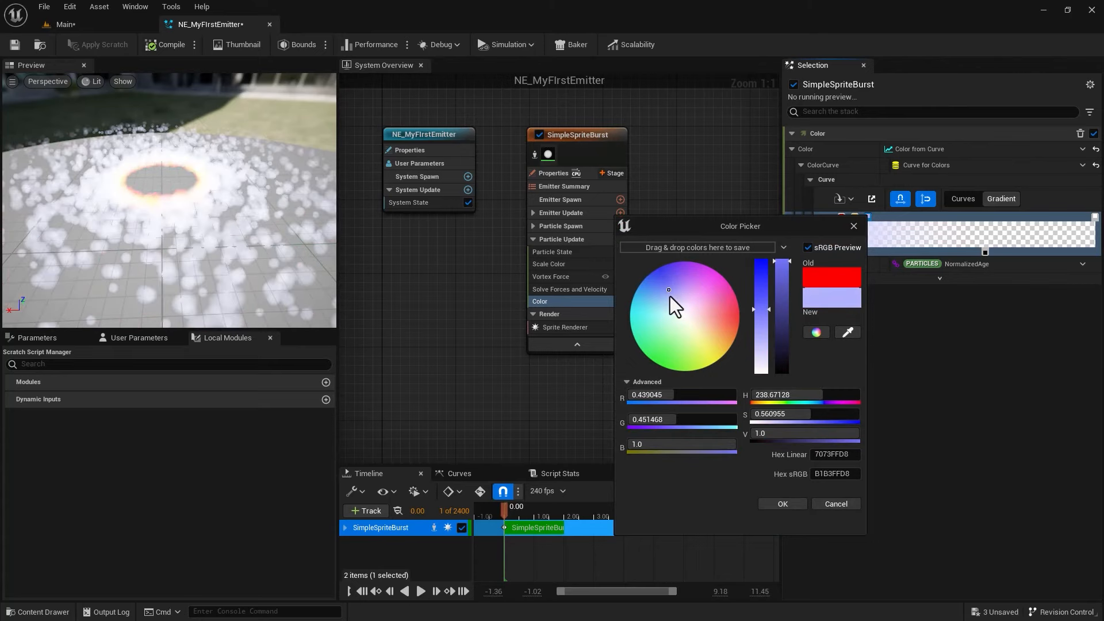
left_click_drag(670, 296, 695, 294)
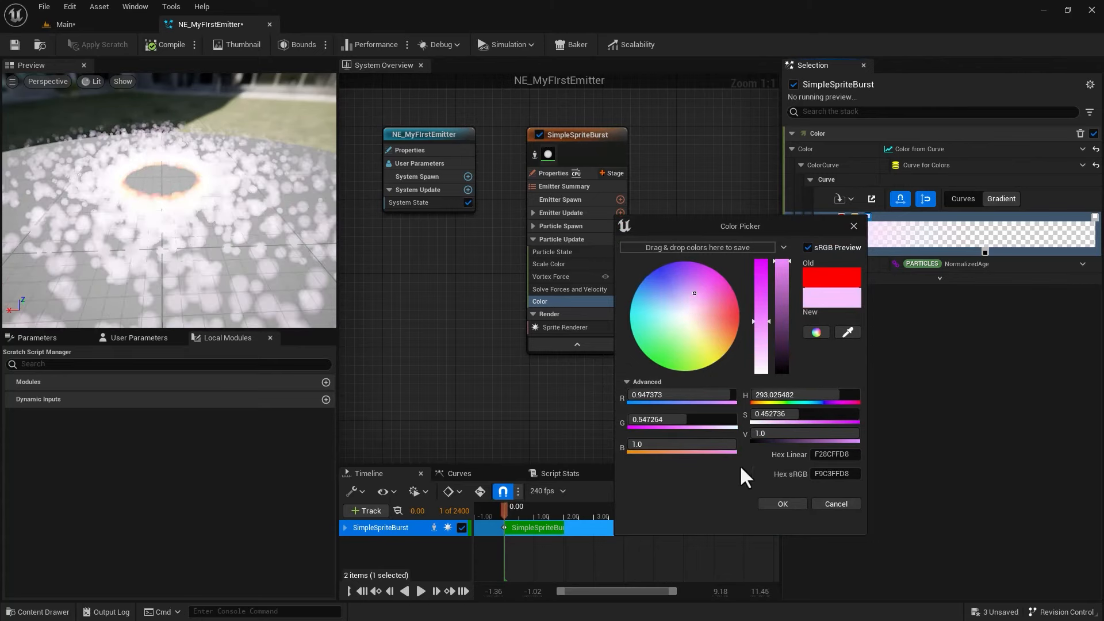
left_click(763, 504)
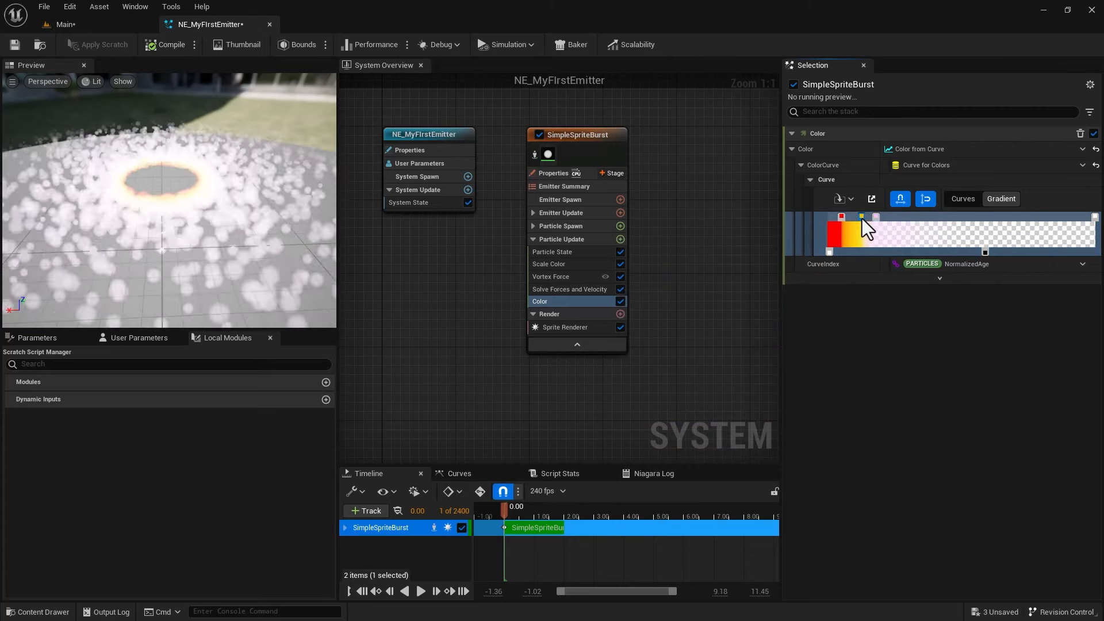
left_click_drag(982, 253, 917, 252)
Add a dark purple color stop, linear hex 140C1537, after the light pink one and play the effect in the preview
left_click(891, 217)
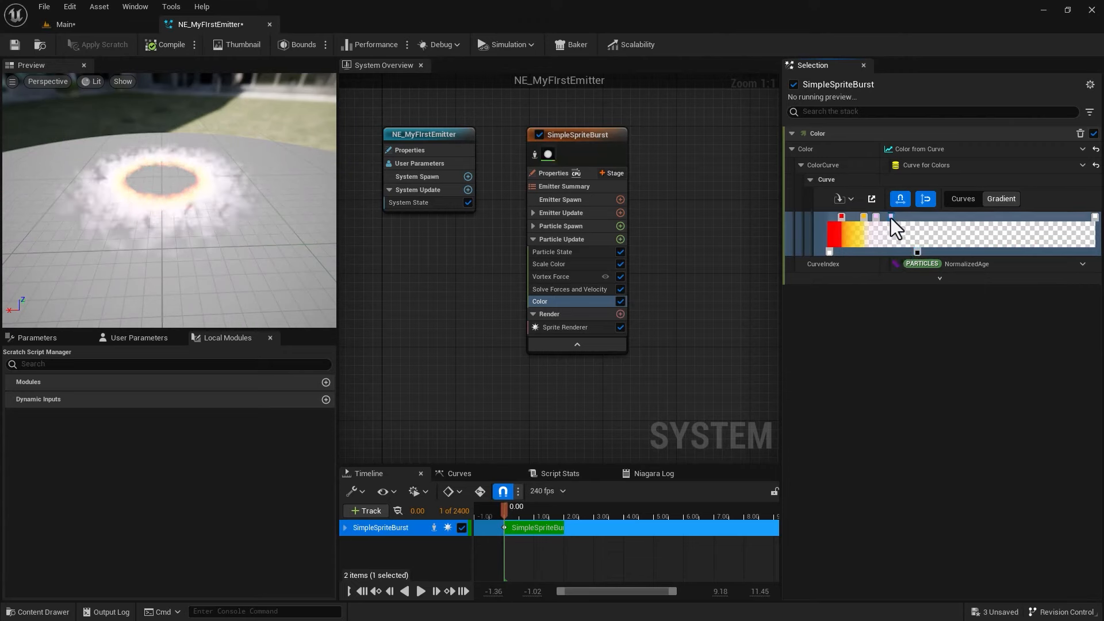
double_click(891, 217)
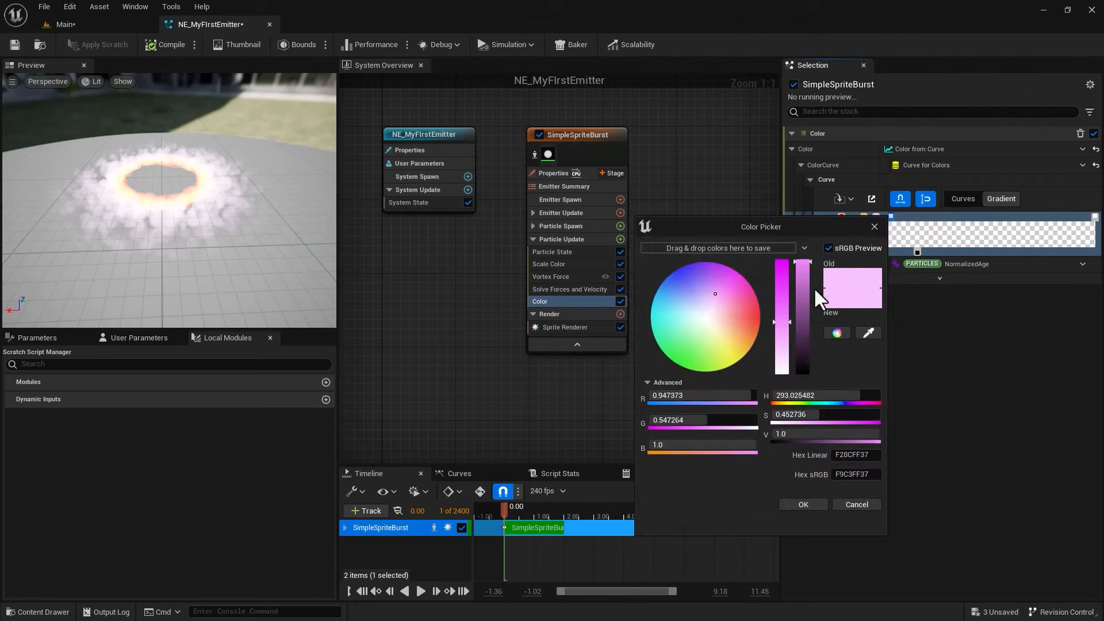
left_click(802, 362)
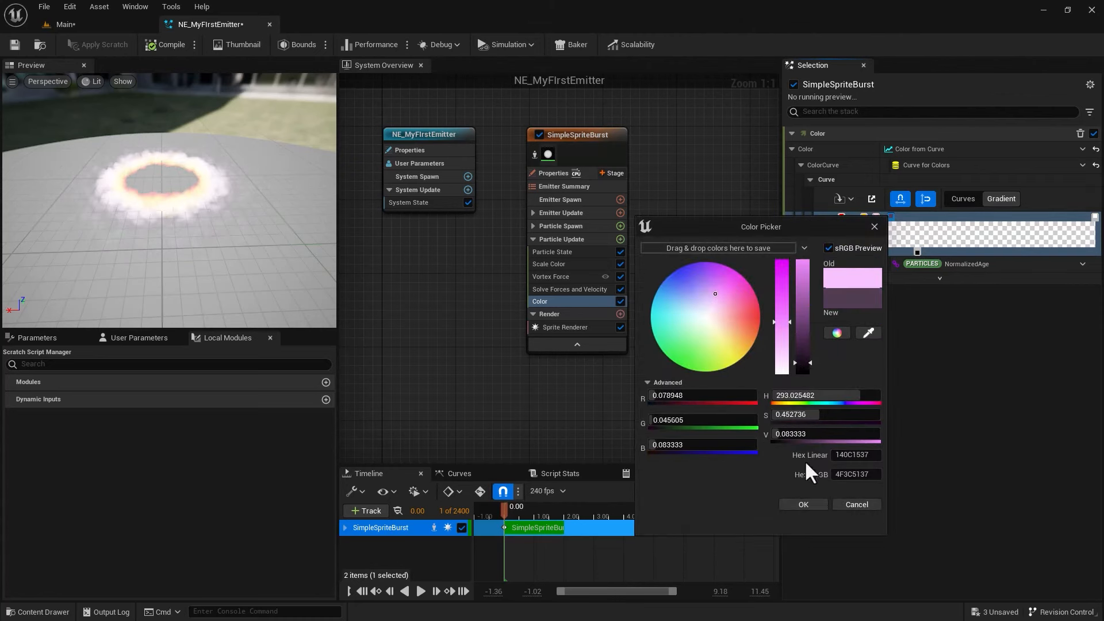
left_click(803, 503)
left_click_drag(240, 172, 245, 242)
right_click_drag(239, 171, 236, 133)
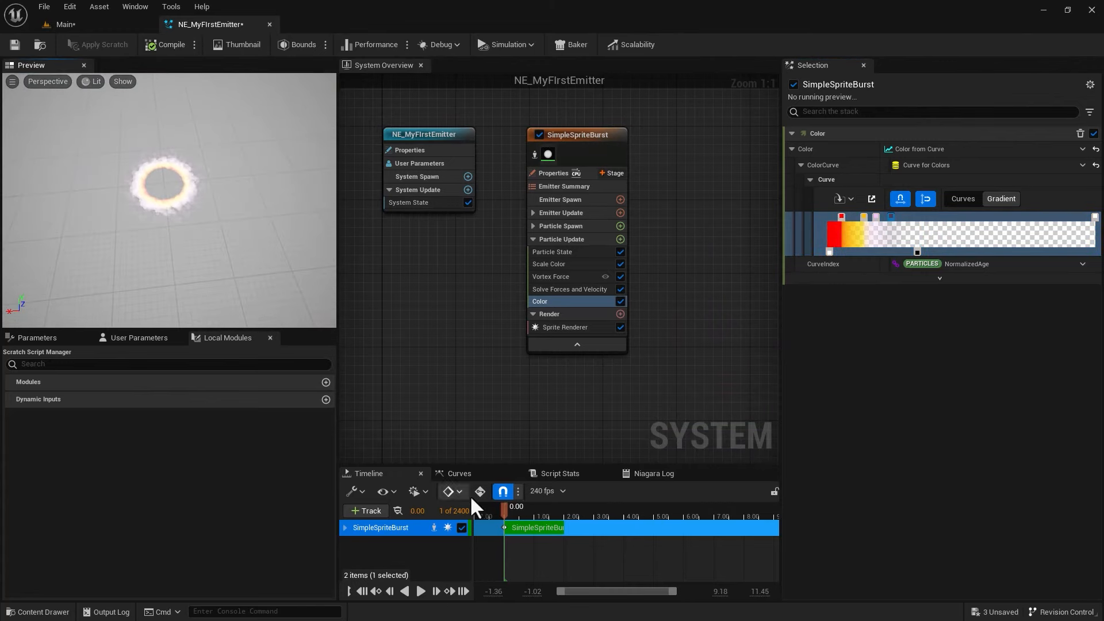
left_click(420, 592)
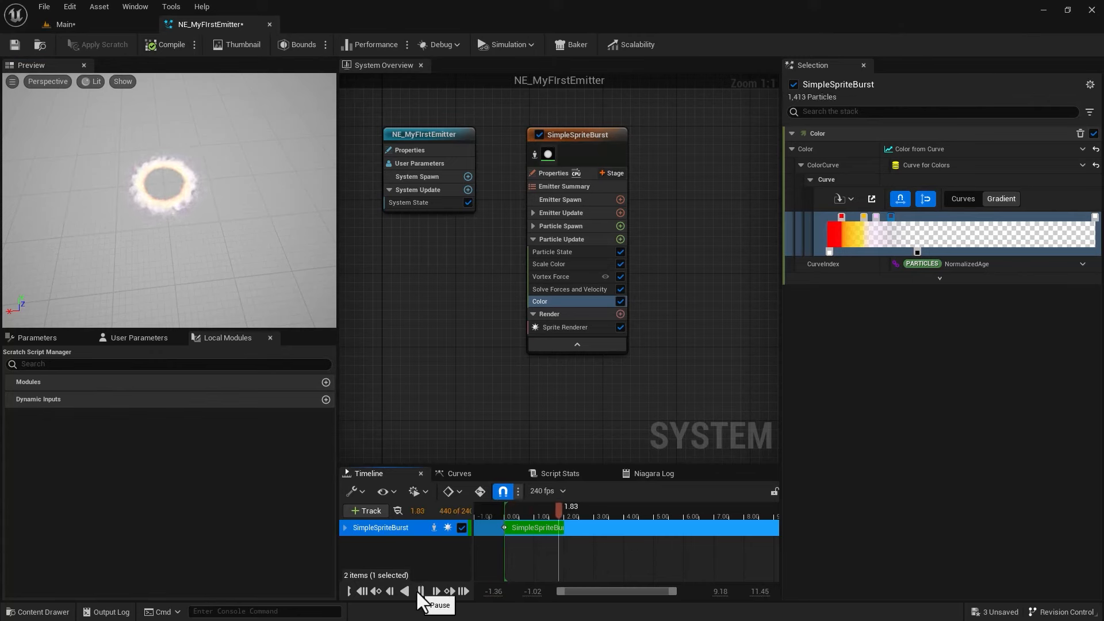
Add a Curl Noise Force module from the Forces category to the emitter's Particle Update stage
left_click(620, 239)
scroll(387, 415, "down", 3)
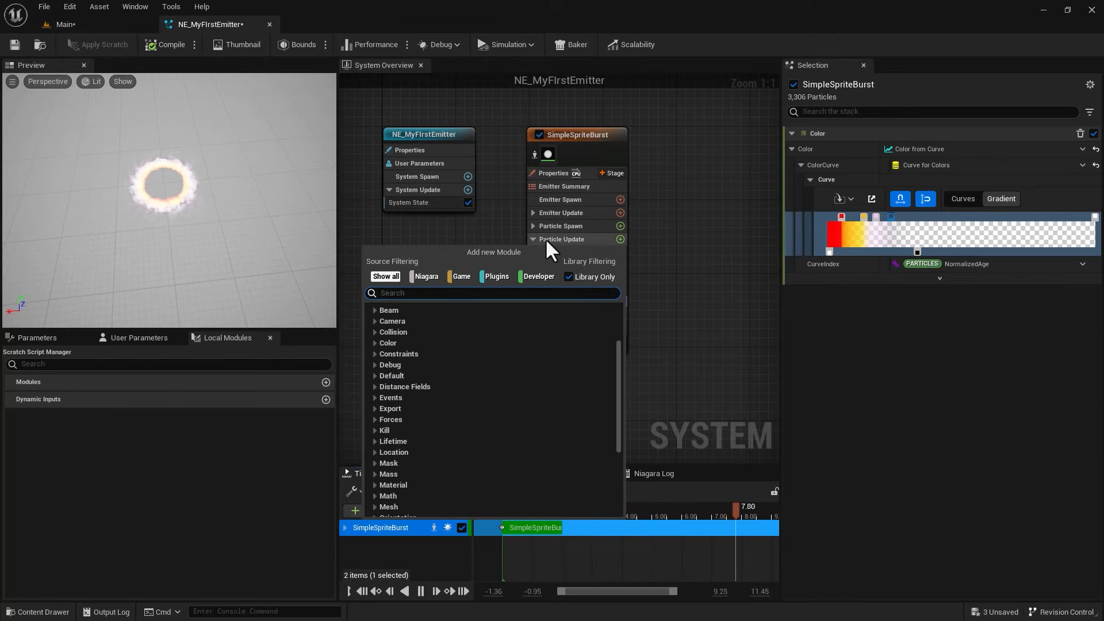
scroll(405, 436, "down", 4)
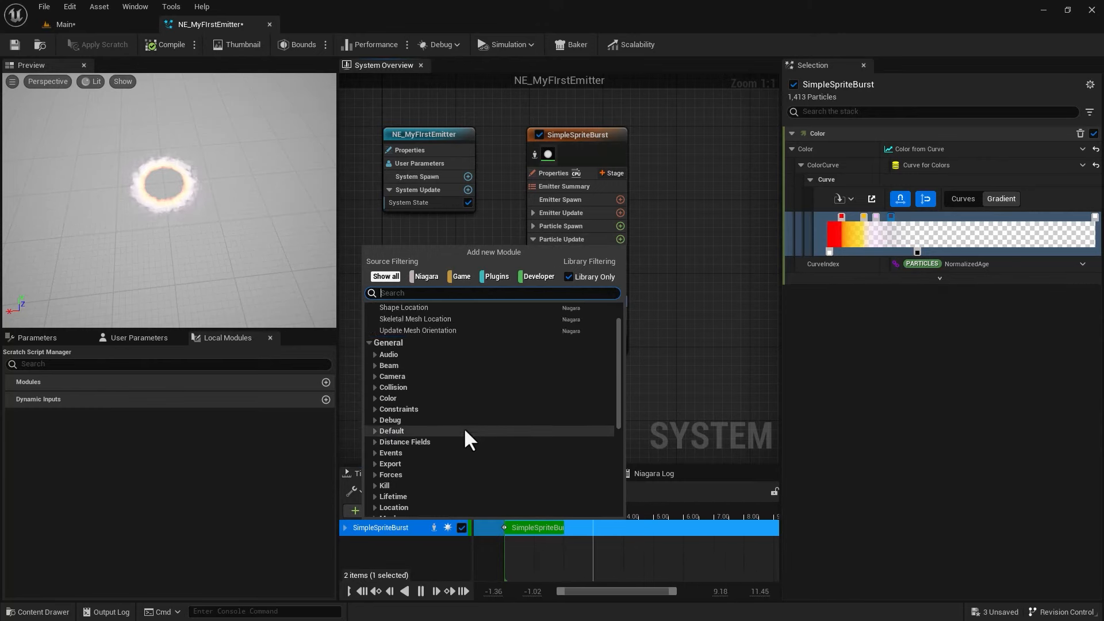
scroll(464, 427, "down", 2)
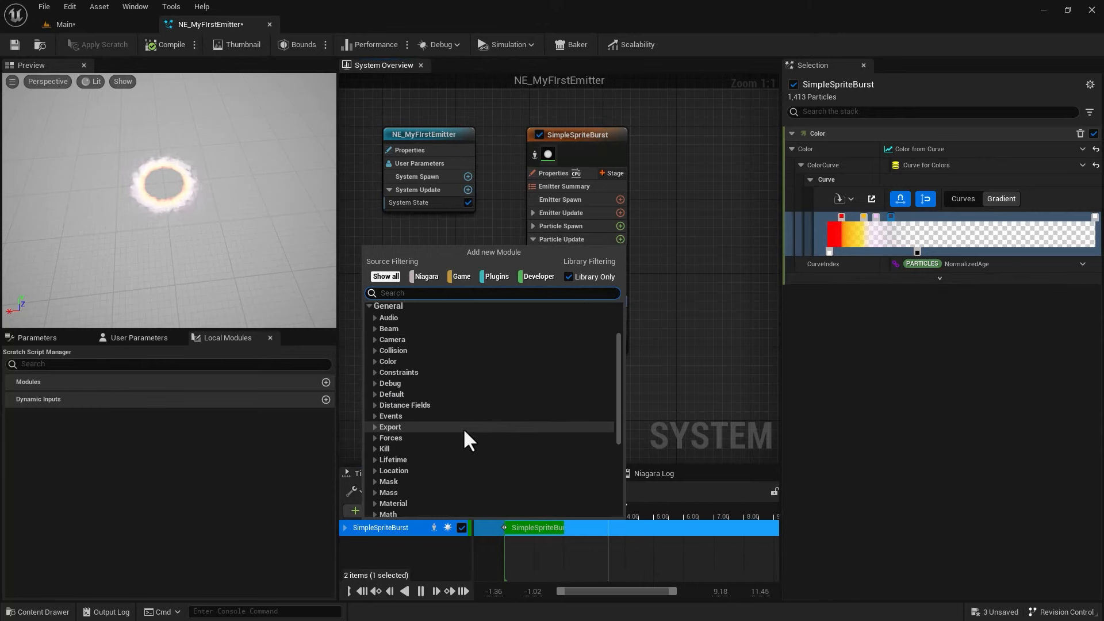
left_click(375, 438)
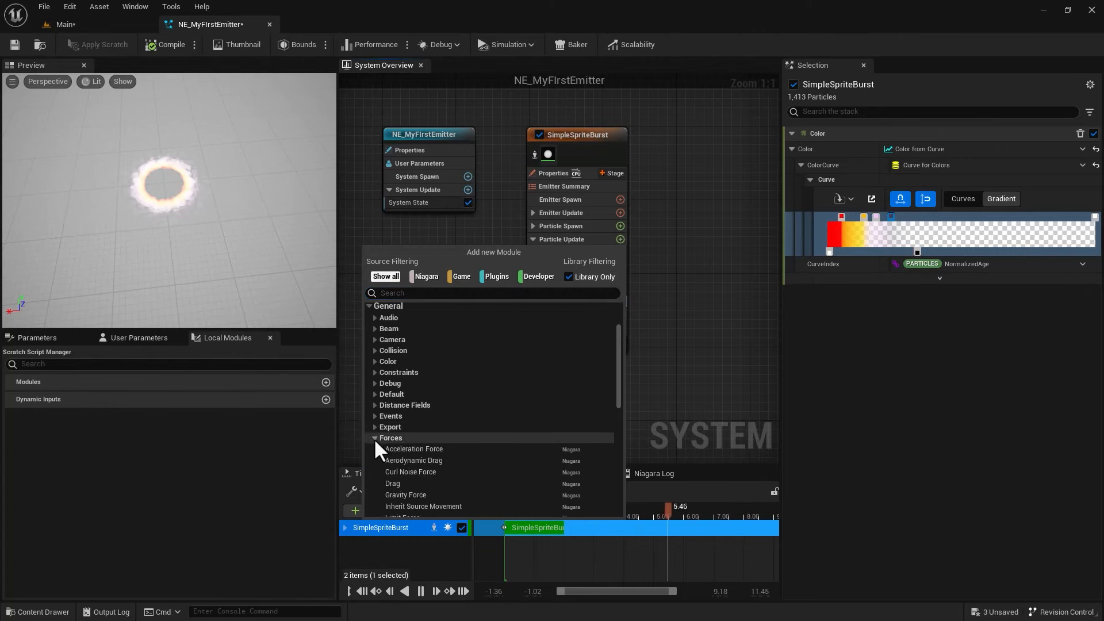
scroll(377, 451, "down", 5)
scroll(385, 443, "up", 3)
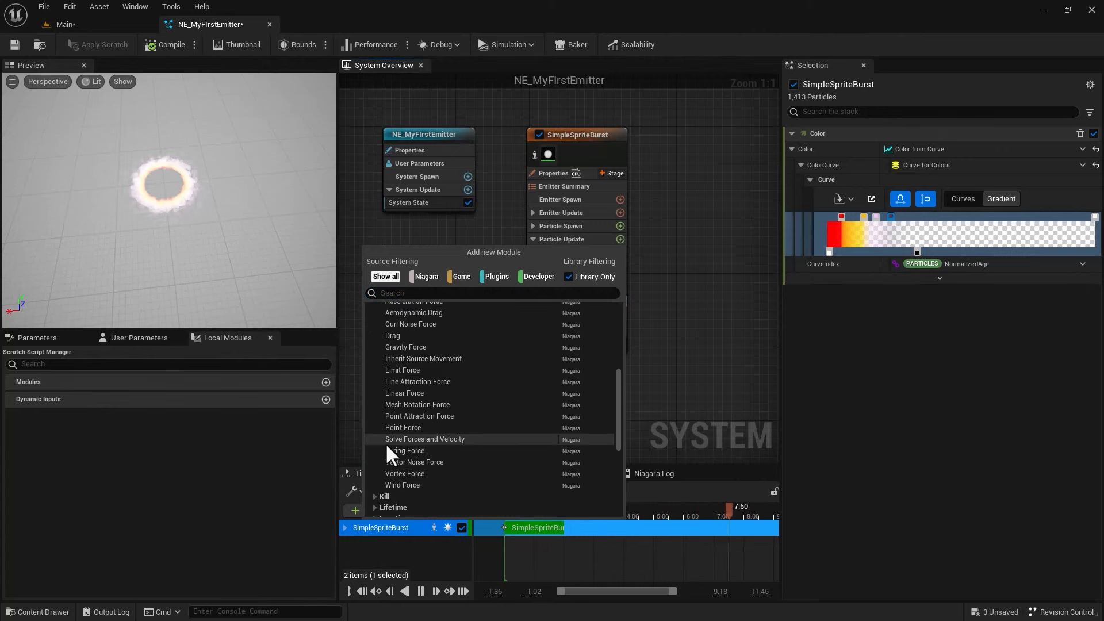
left_click(406, 325)
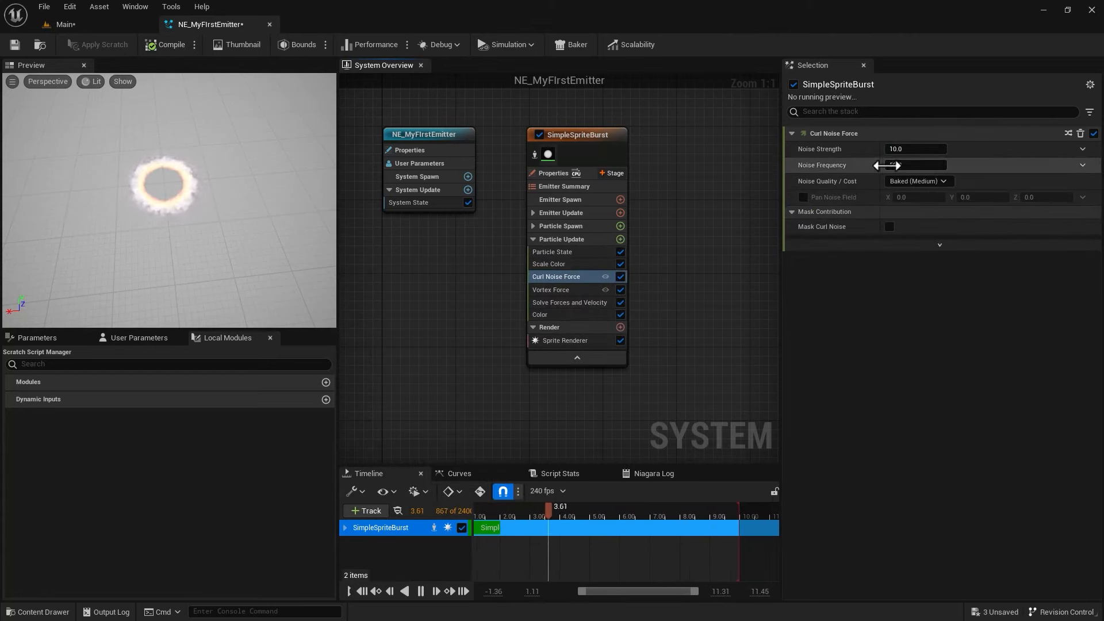
Set the Curl Noise Force's Noise Strength to 50
left_click(908, 151)
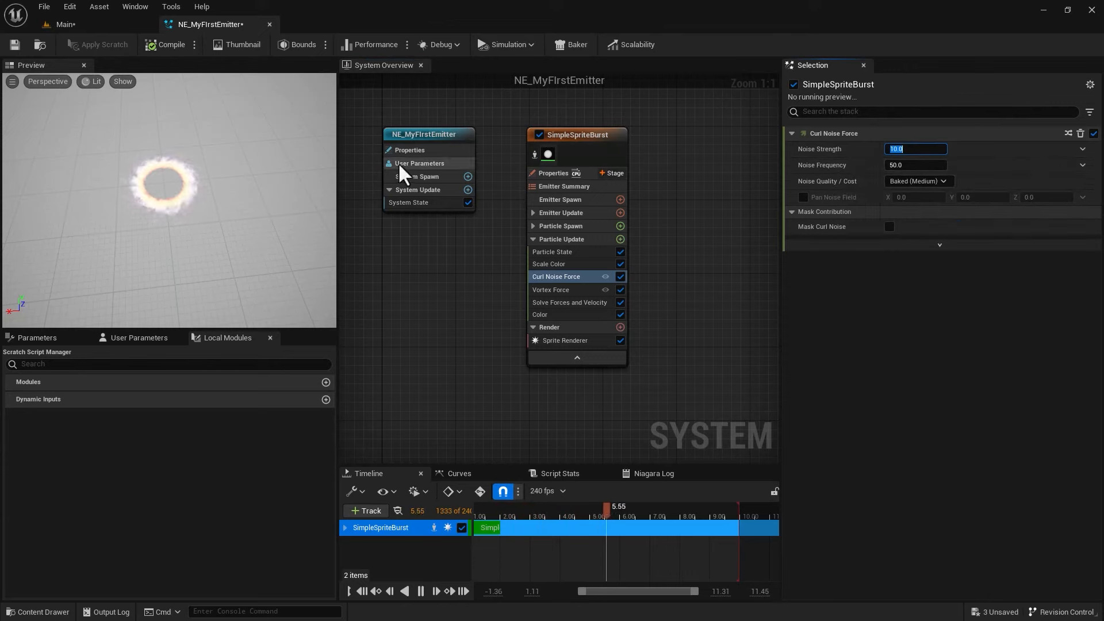
type("50")
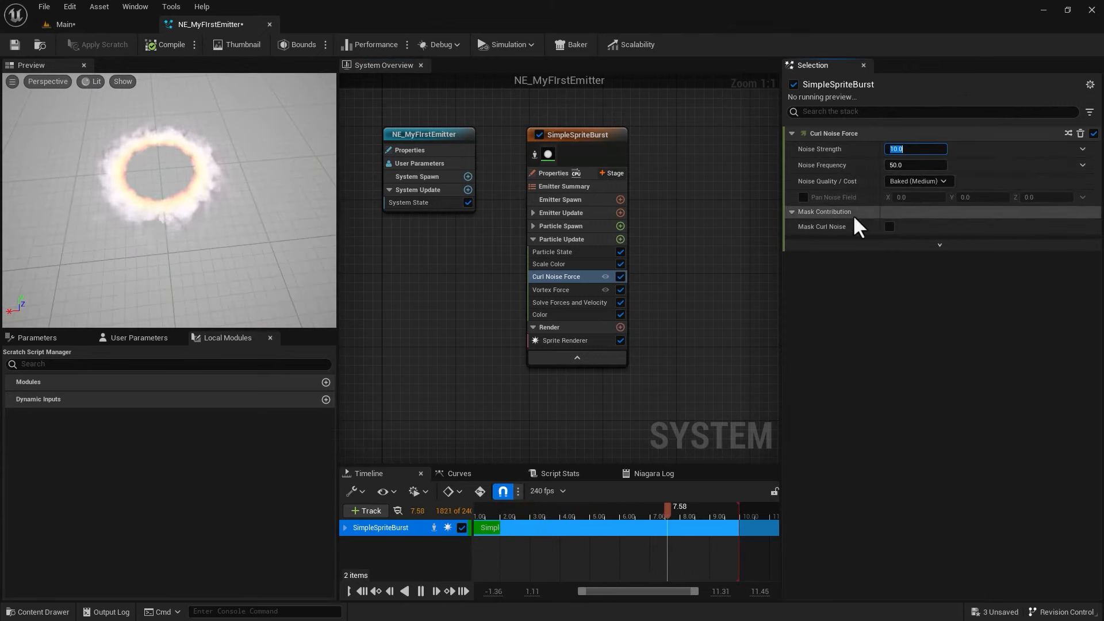
key("Return")
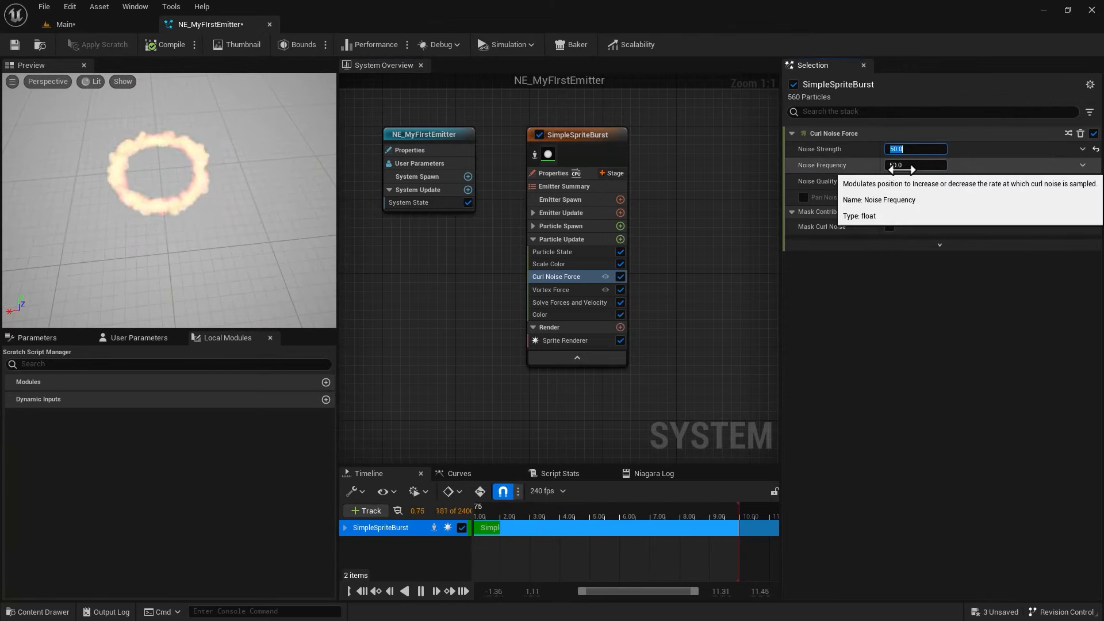
Set the Curl Noise Force's Noise Frequency to 10, check the ring from the side and above, and pause the playback
left_click_drag(297, 256, 279, 151)
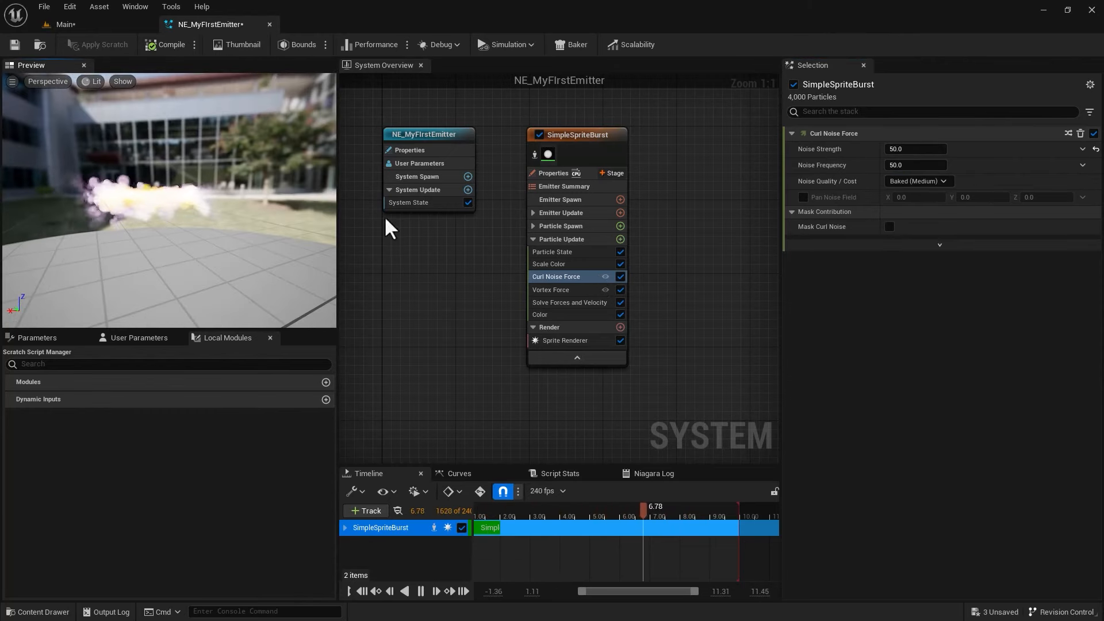
left_click(909, 167)
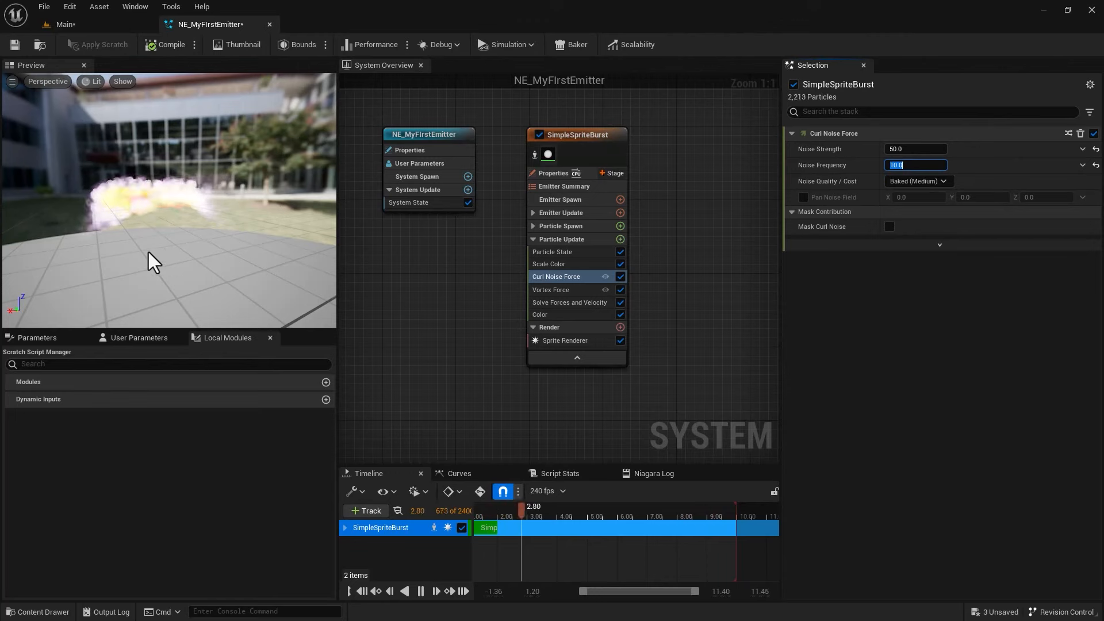
left_click_drag(150, 269, 194, 251)
left_click_drag(171, 208, 144, 250)
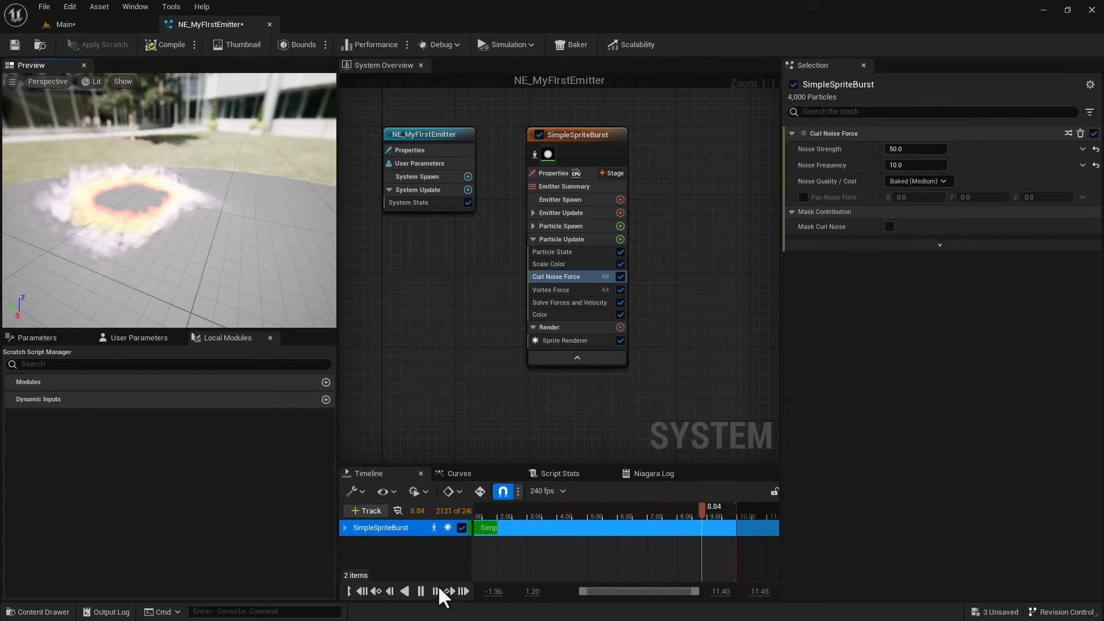
left_click(420, 591)
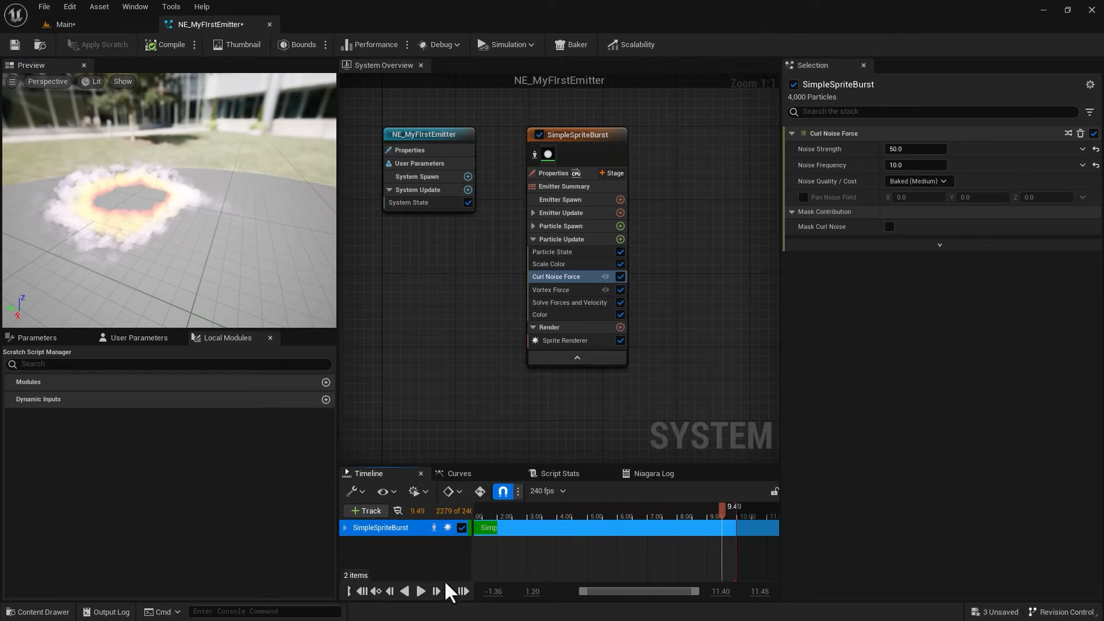
In Initialize Particle, set the Uniform Sprite Size Min to 2 and the Uniform Sprite Size Max to 10
left_click(534, 213)
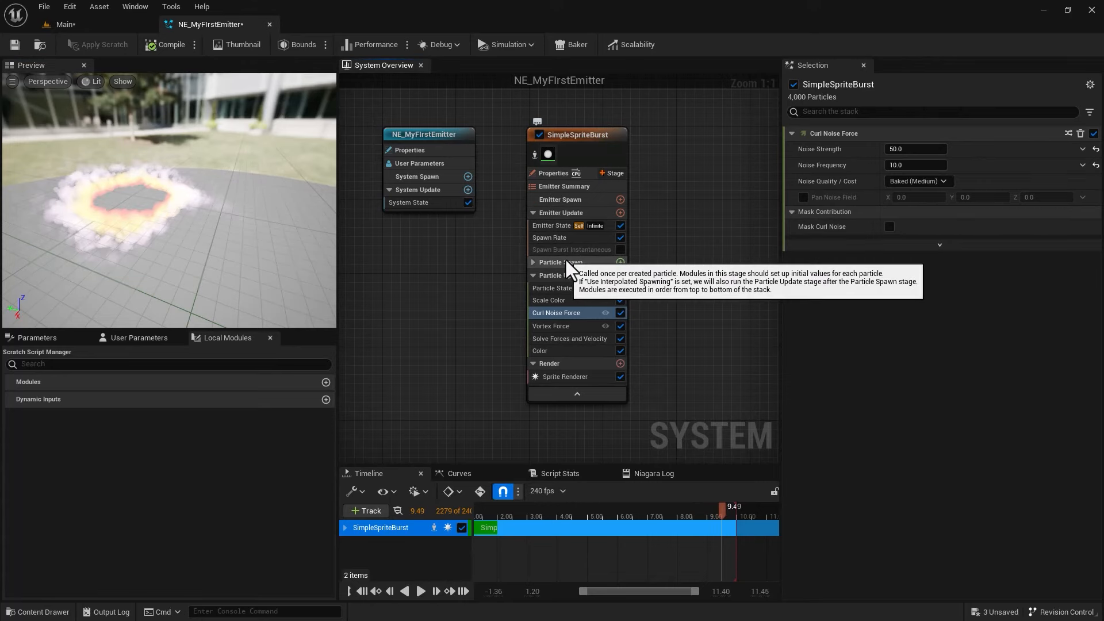
left_click(534, 263)
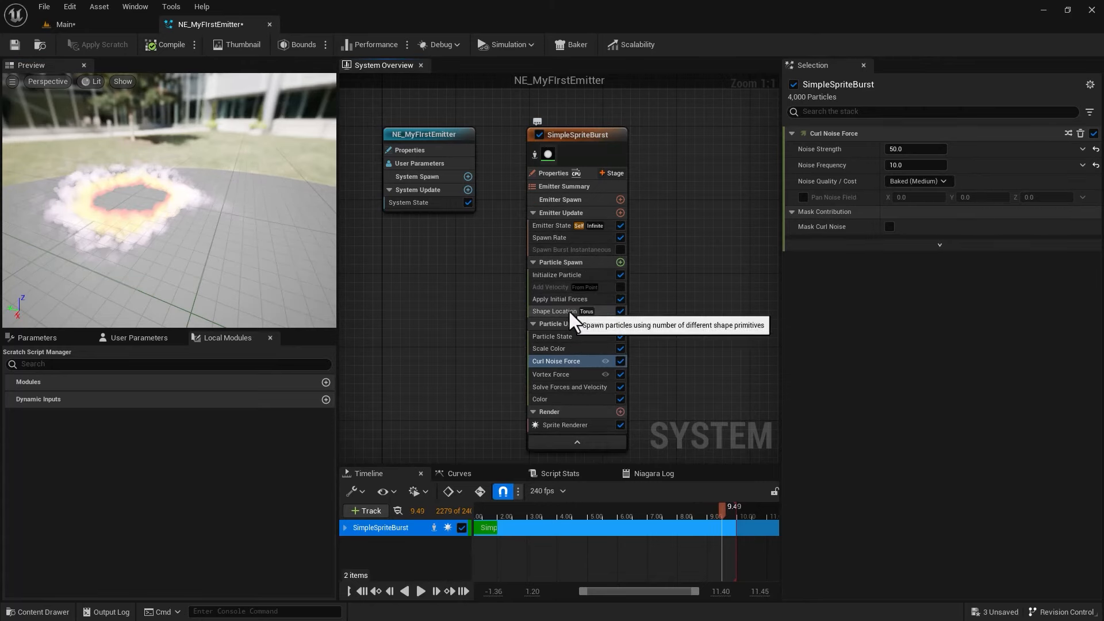
left_click(556, 275)
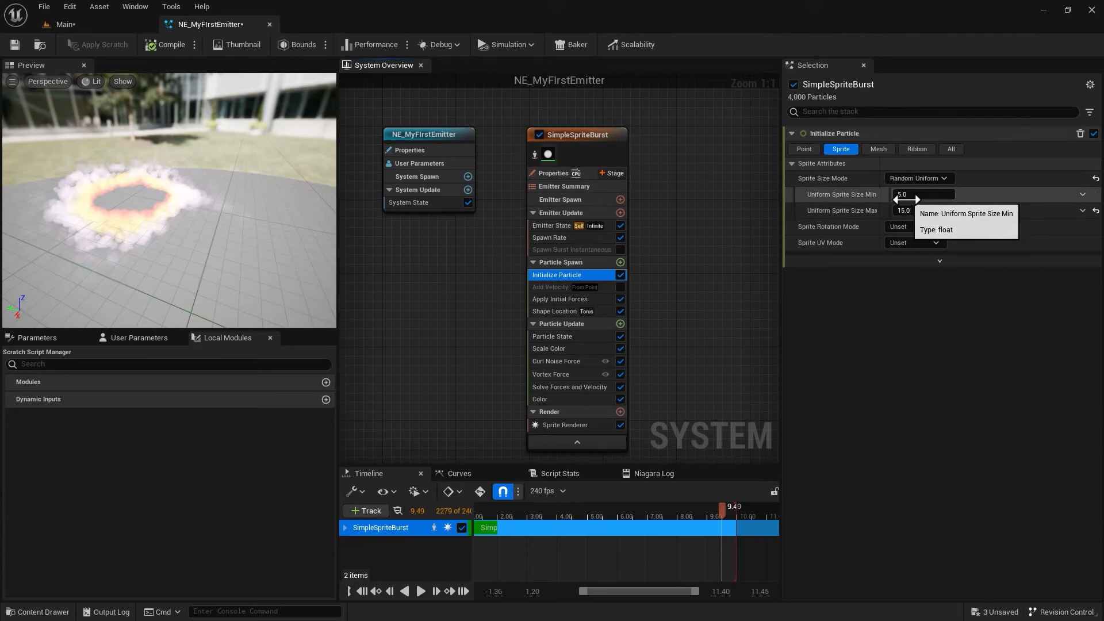
left_click(907, 198)
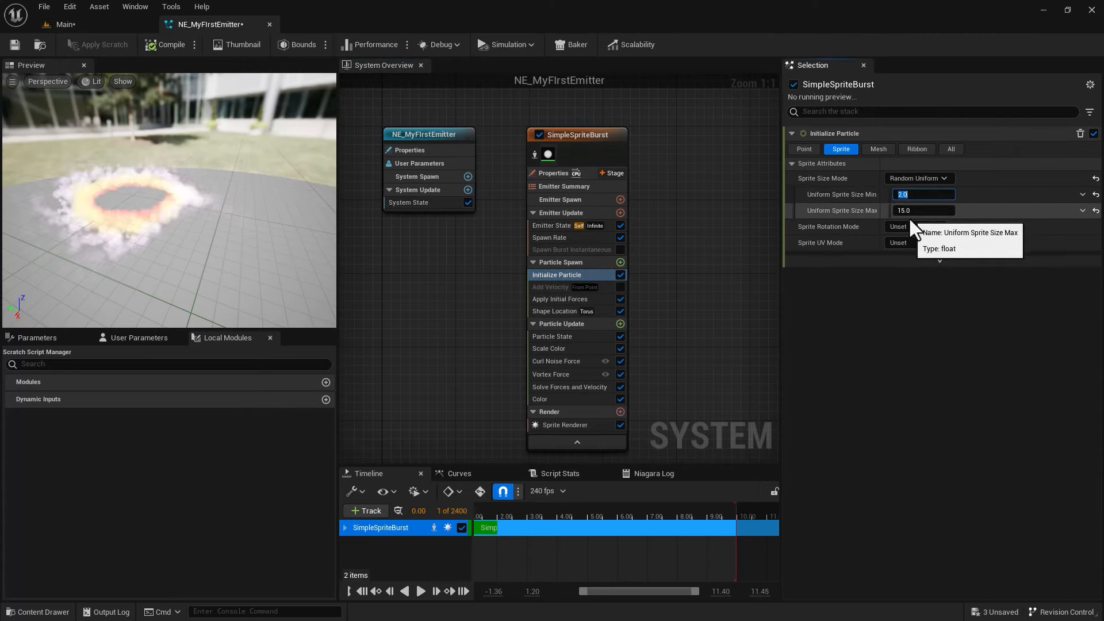
type("2")
left_click(909, 211)
type("10")
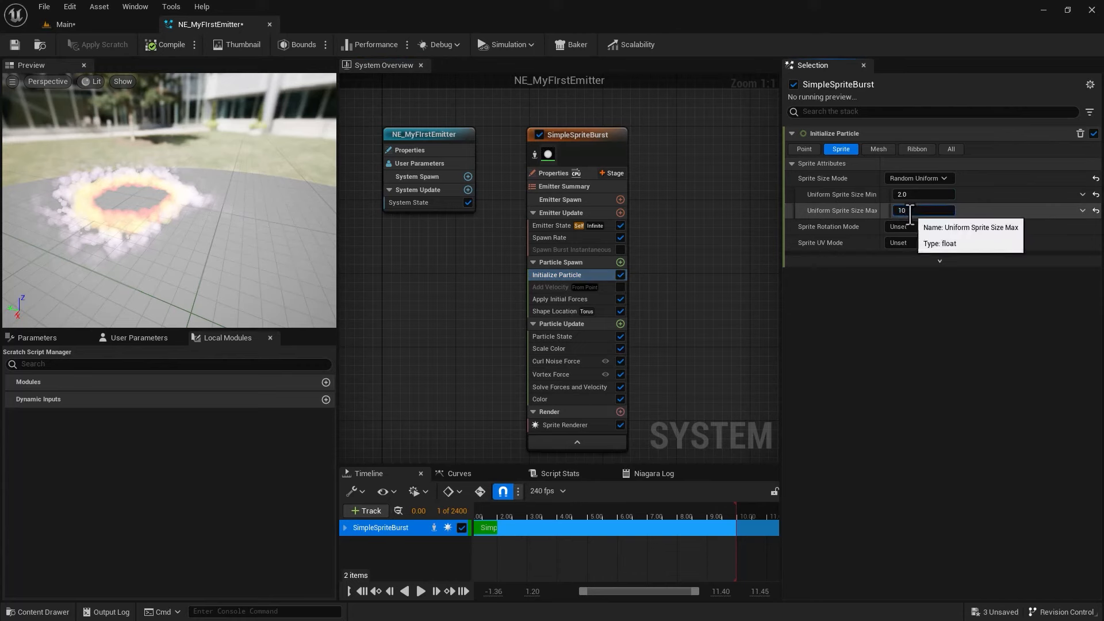
key("Return")
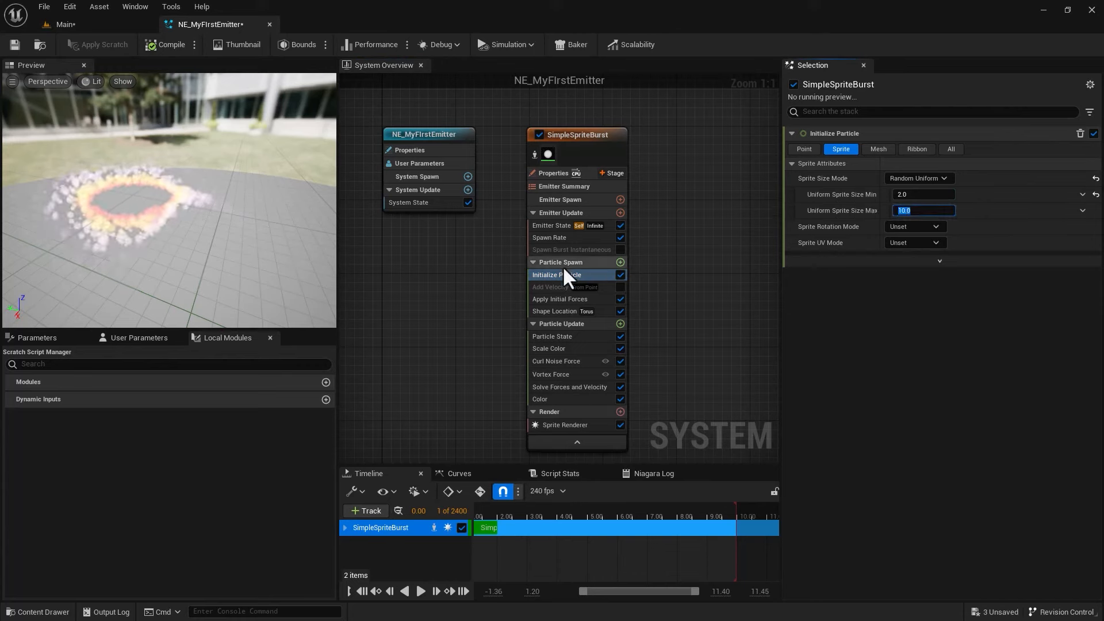
Raise the emitter's Spawn Rate to 2000 and then to 4000 particles per second
left_click(570, 238)
left_click(896, 150)
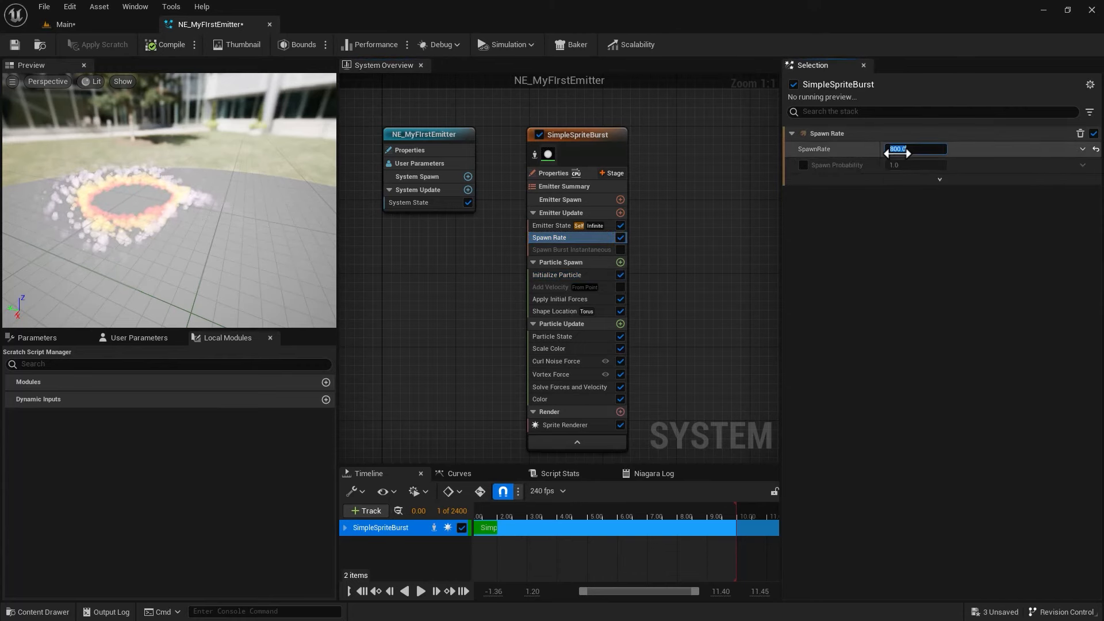
type("200")
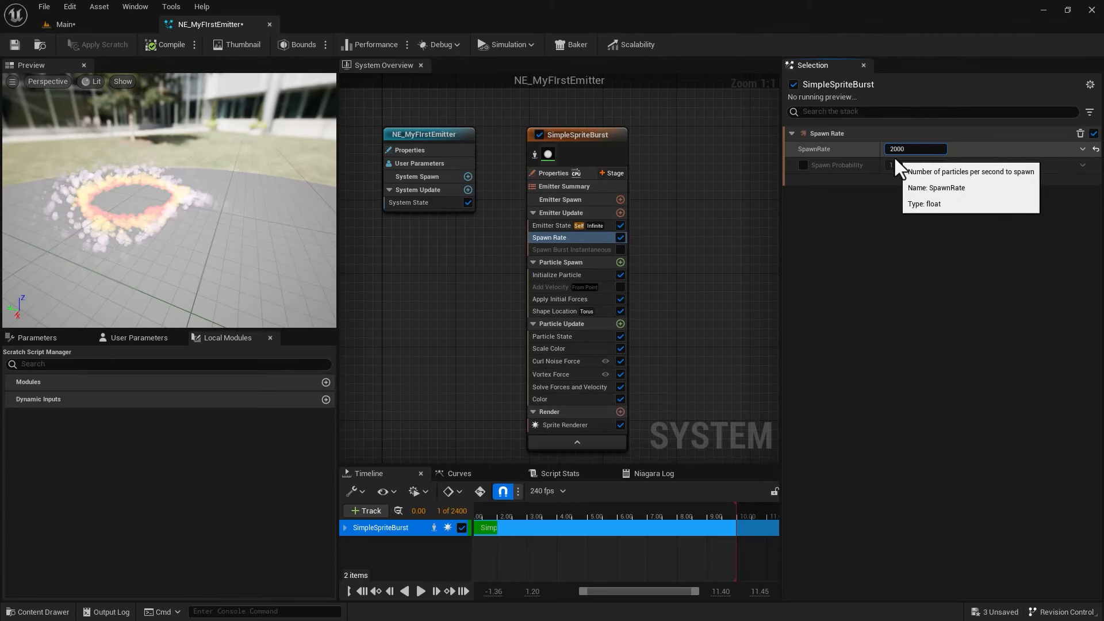
type("0")
key("Return")
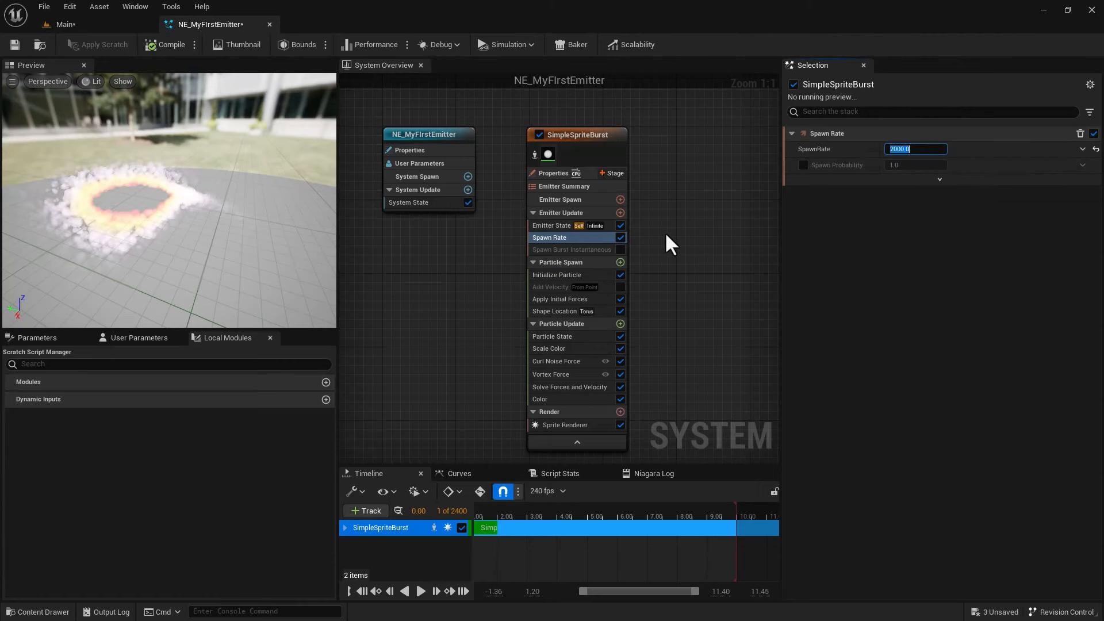
key("Return")
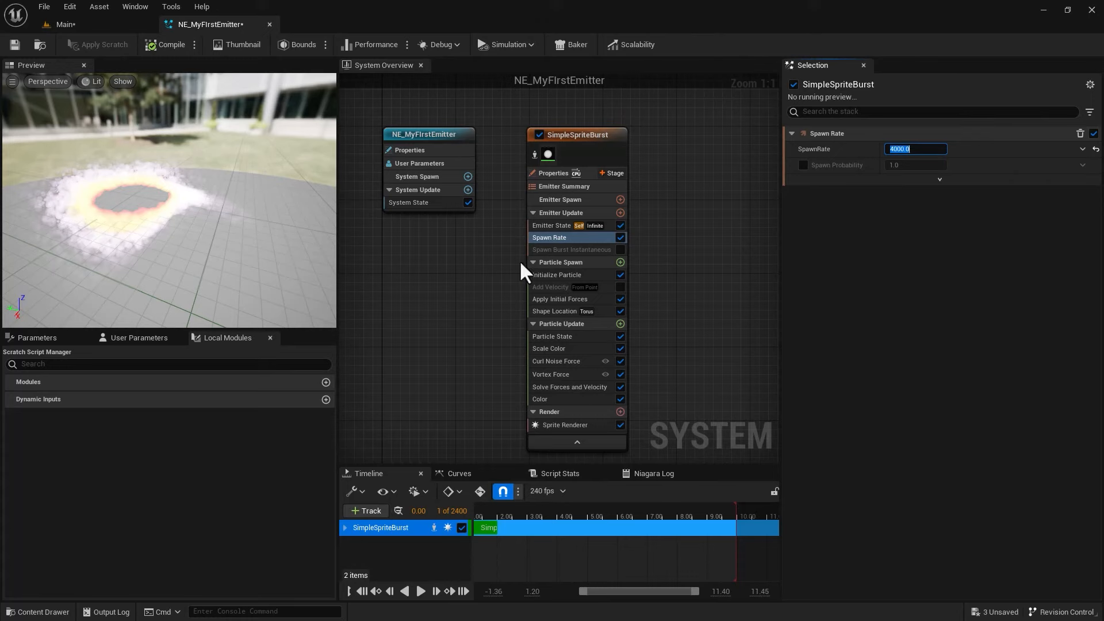
Play the effect and switch the preview's view mode to Unlit
left_click(419, 591)
left_click_drag(189, 291, 198, 132)
left_click(96, 81)
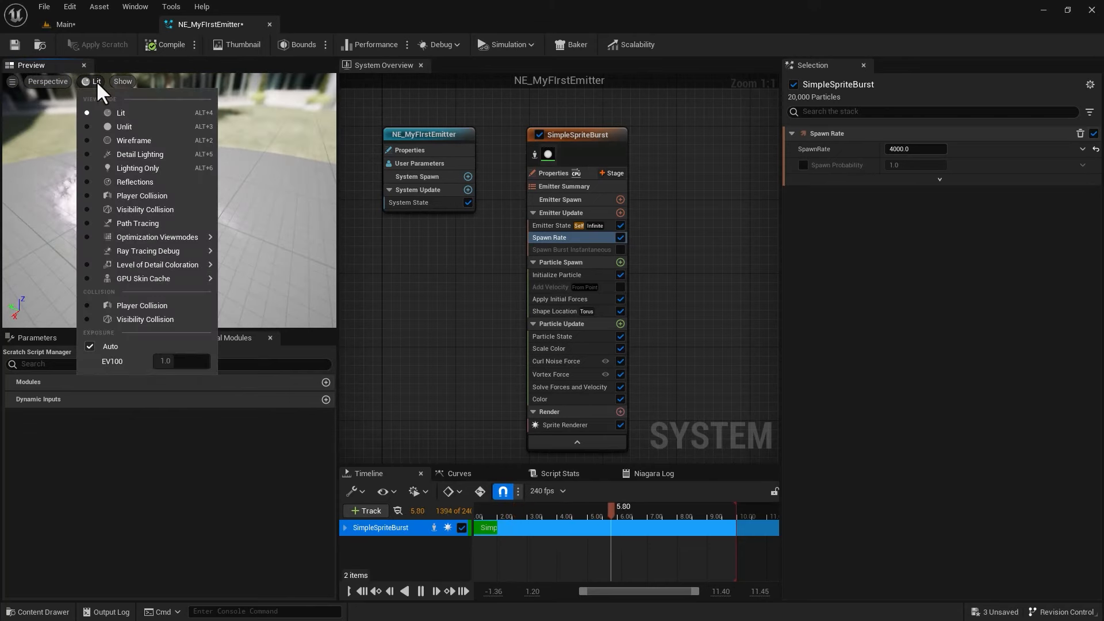
left_click(118, 126)
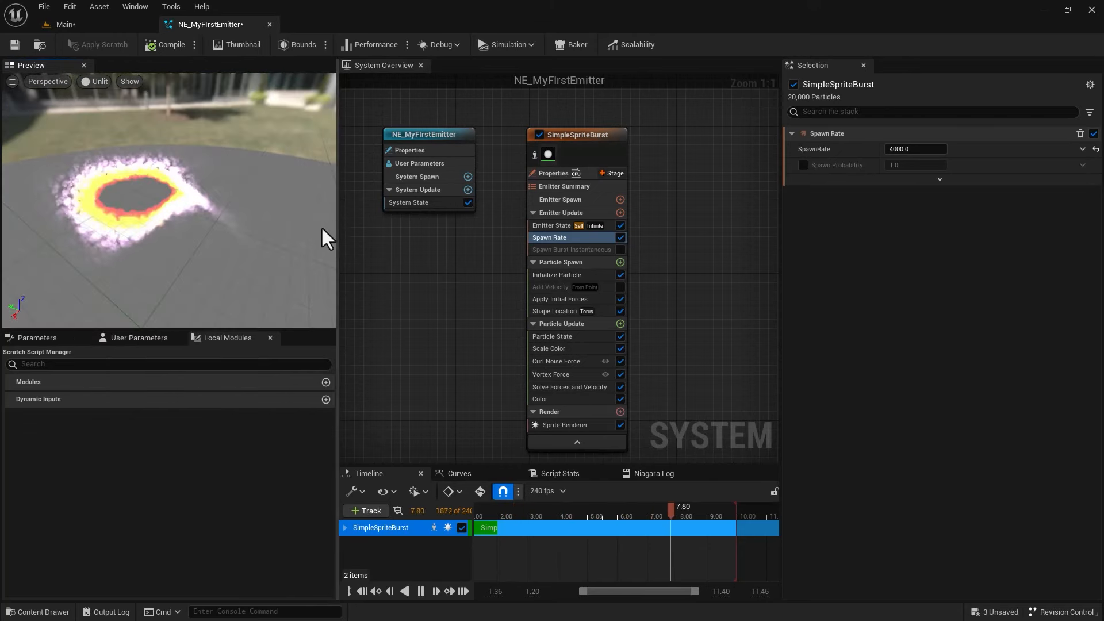
mouse_move(239, 267)
left_mouse_down()
mouse_move(244, 311)
mouse_move(236, 270)
left_mouse_up()
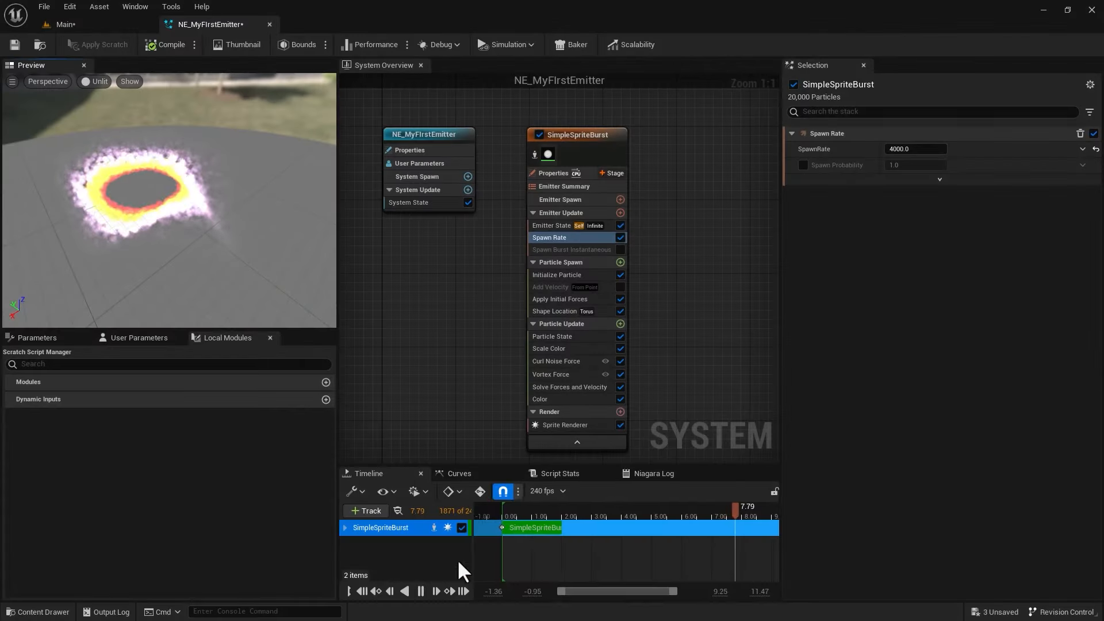
left_click(420, 592)
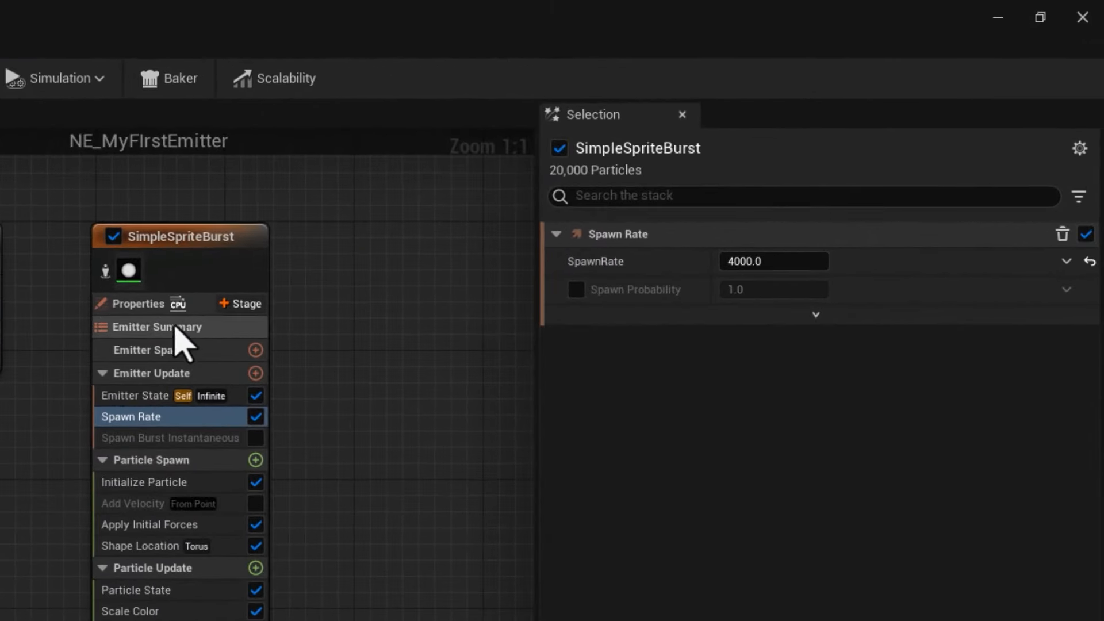
In the SimpleSpriteBurst emitter properties, change the Sim Target to GPUCompute Sim
left_click(179, 305)
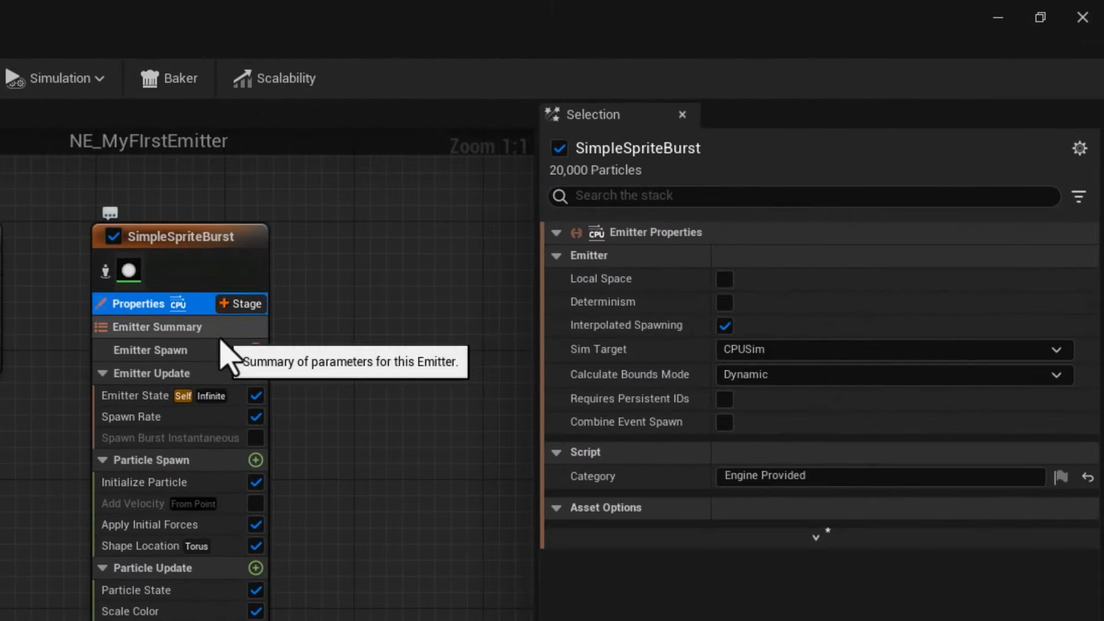
left_click(774, 352)
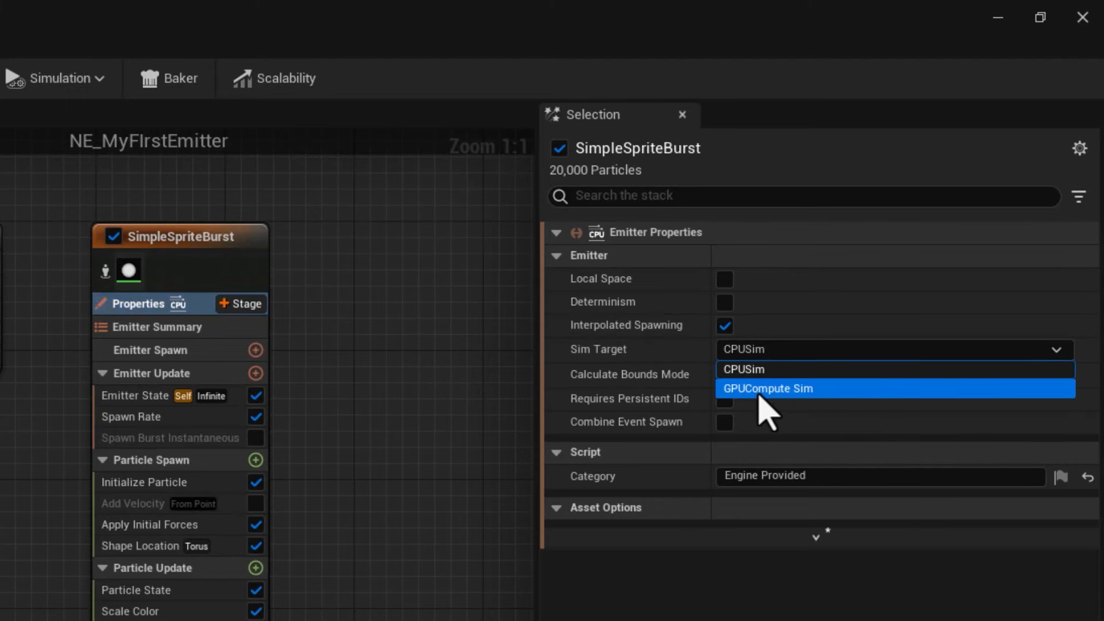
left_click(762, 394)
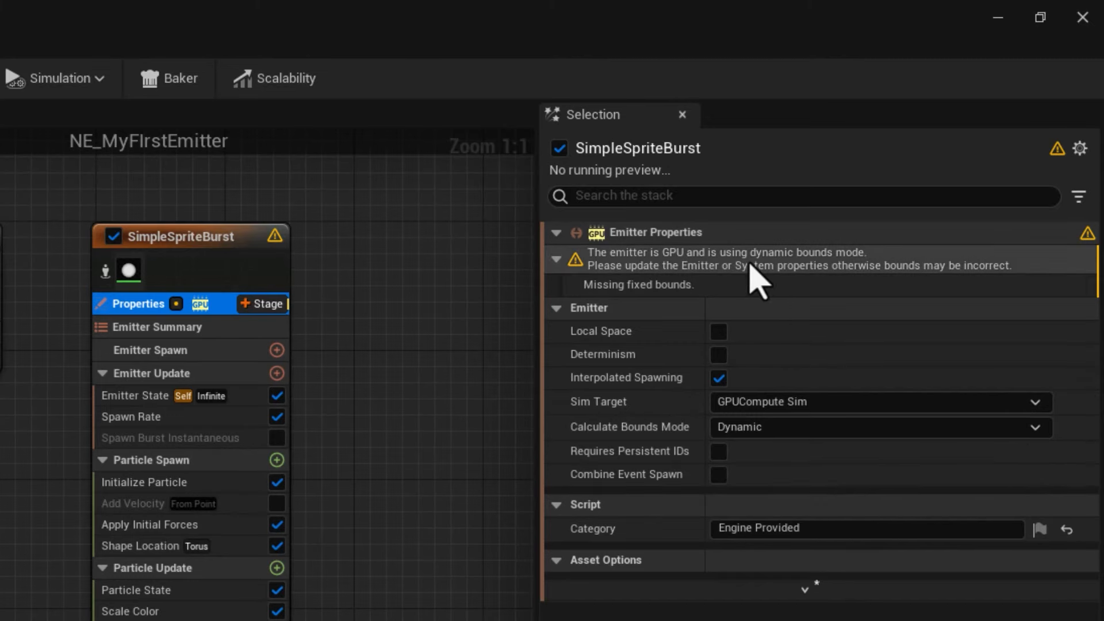
Set the emitter's Calculate Bounds Mode to Fixed
left_click(770, 430)
left_click(774, 468)
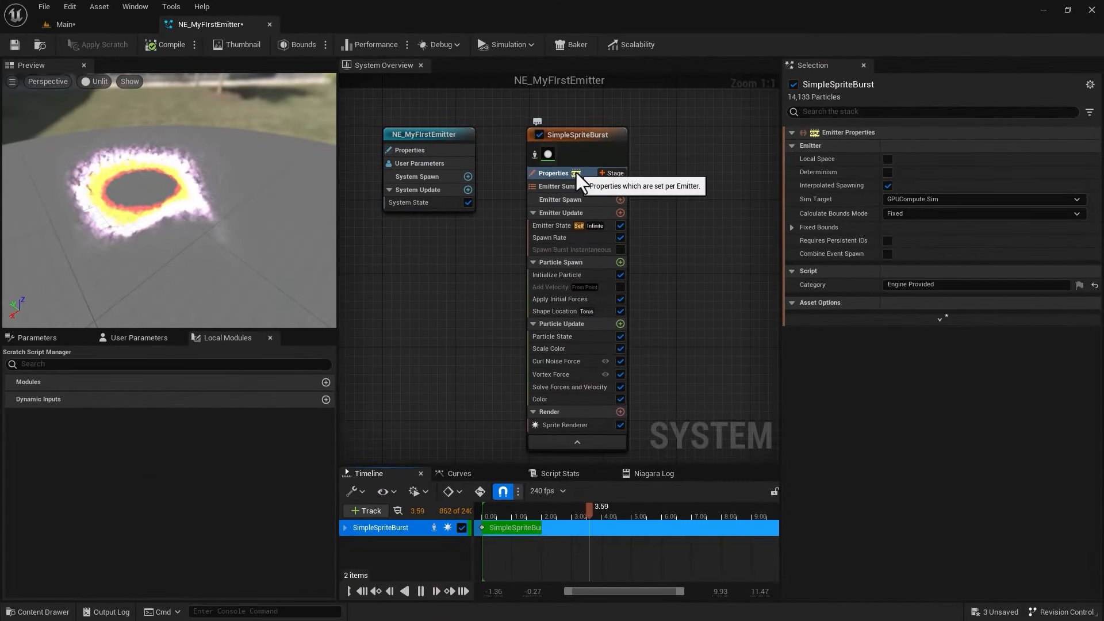
In the Color module, move the gradient's transparent alpha stop farther along the curve, to just before its midpoint
left_click(549, 237)
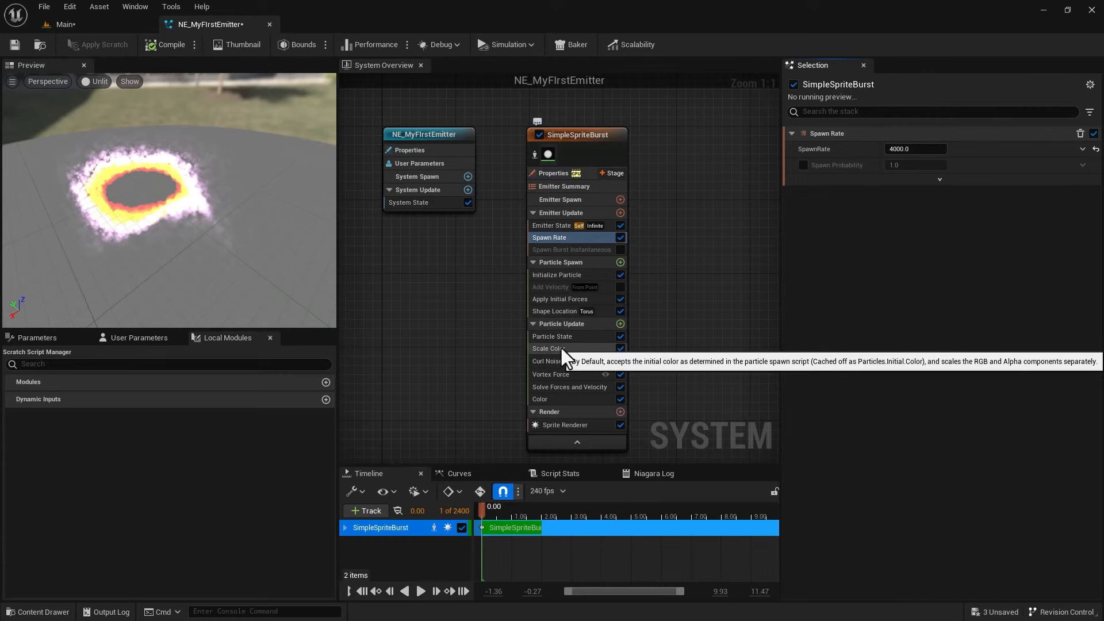
left_click(563, 401)
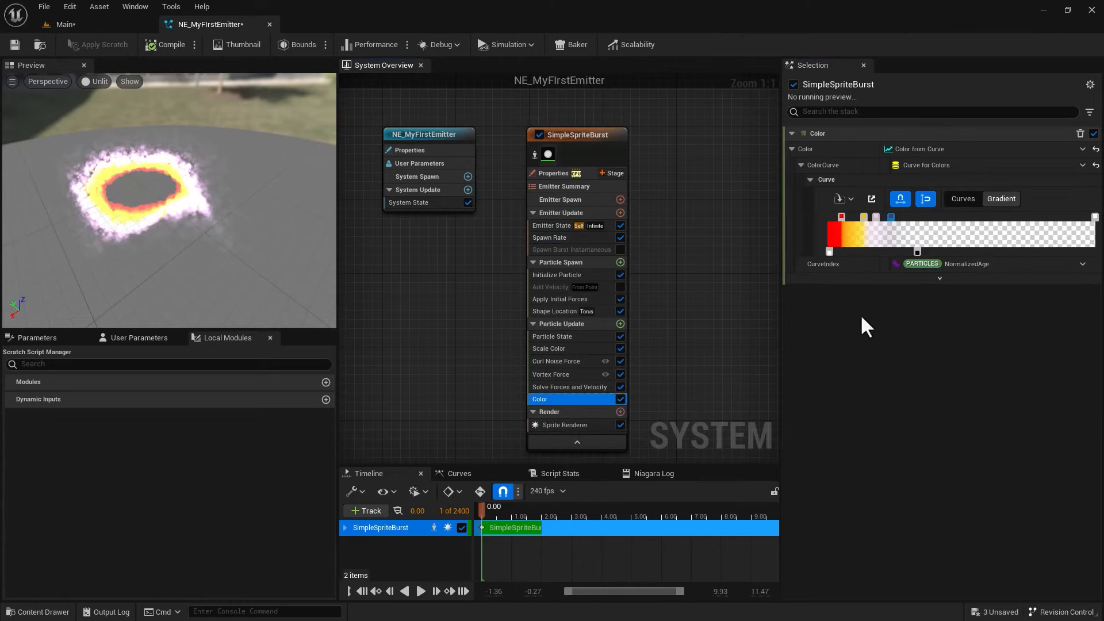
left_click(916, 253)
left_click_drag(927, 254, 953, 249)
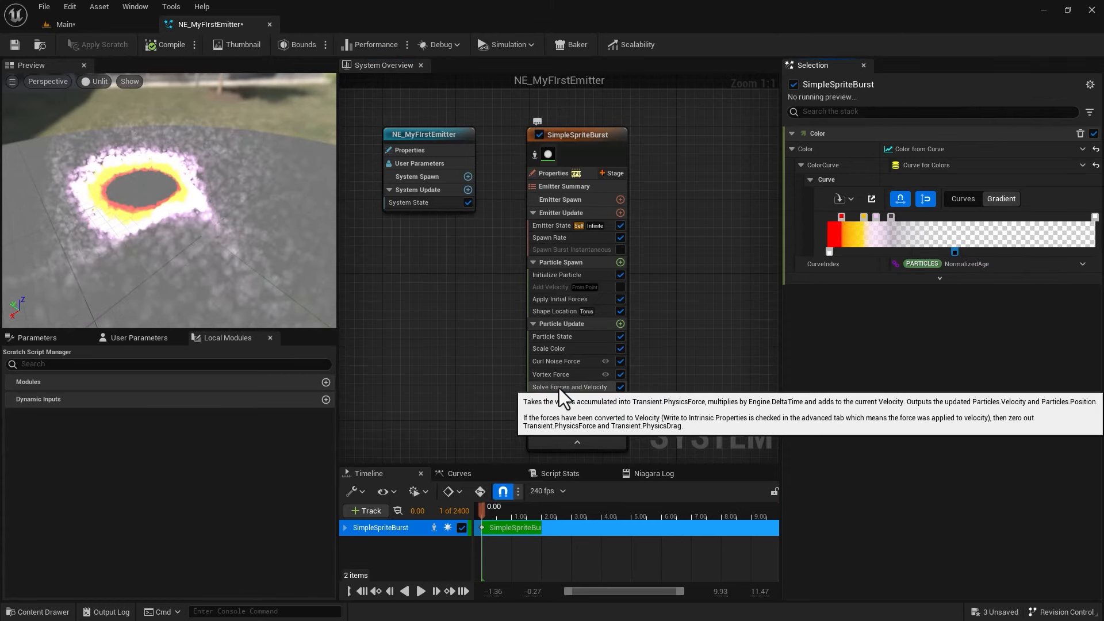
Set the Curl Noise Force's Noise Frequency to 5 and Noise Strength to 80, and play the effect
left_click(555, 361)
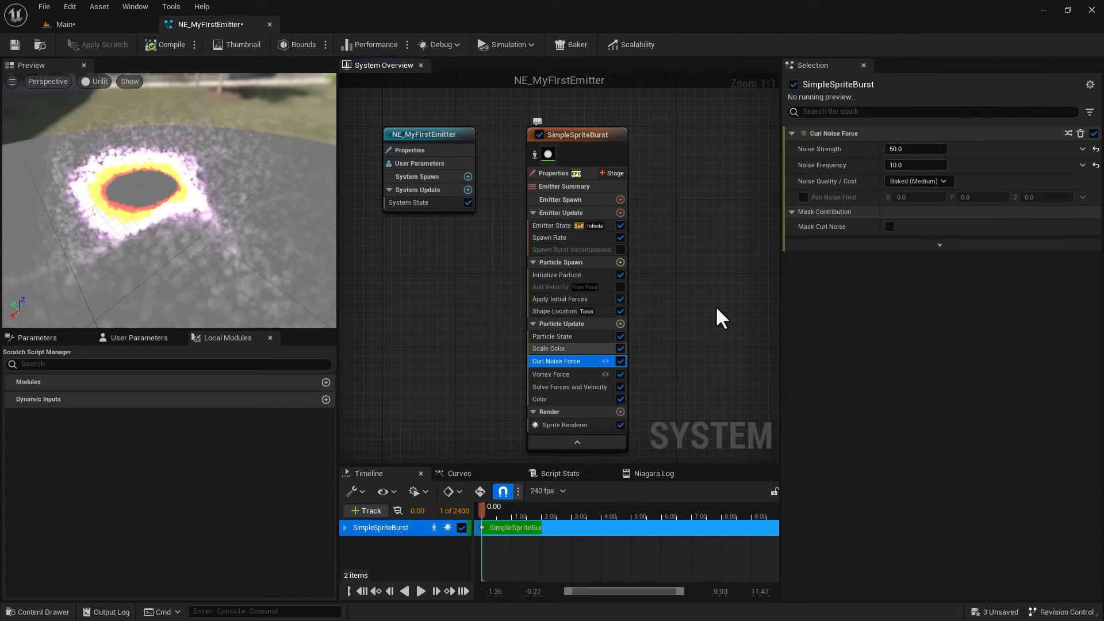
left_click(901, 166)
type("5")
left_click(905, 153)
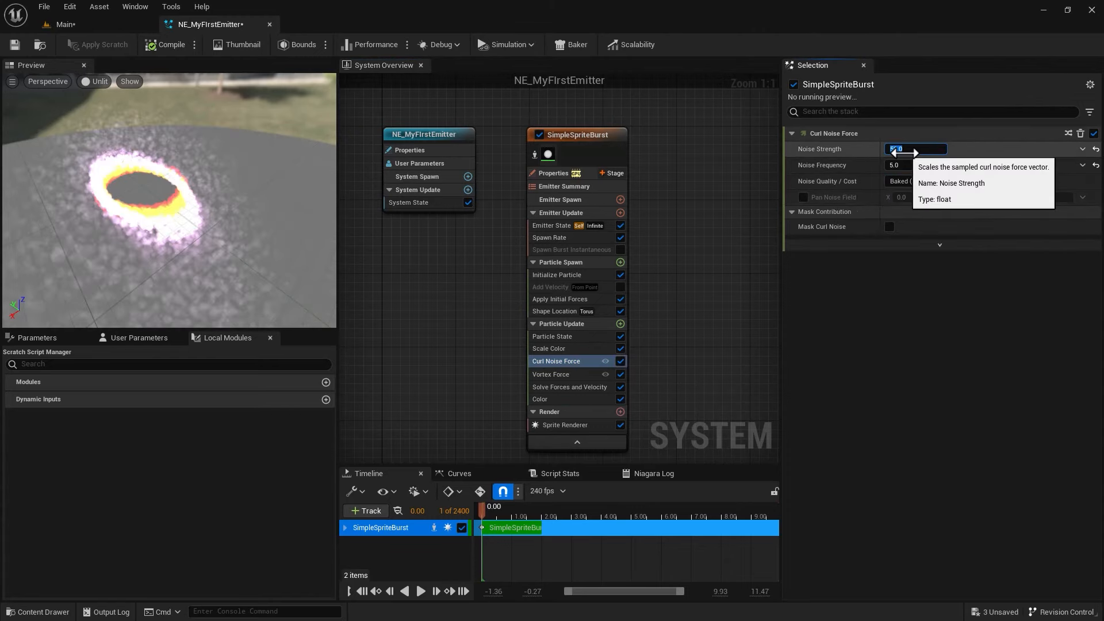
type("80")
key("Return")
scroll(276, 242, "up", 5)
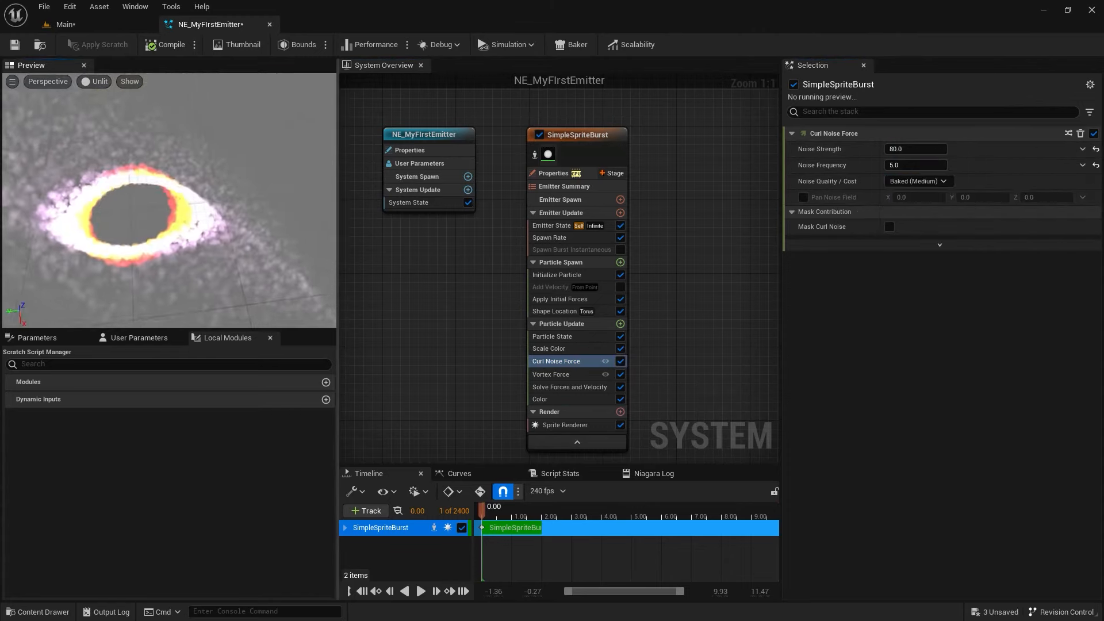
scroll(276, 241, "down", 3)
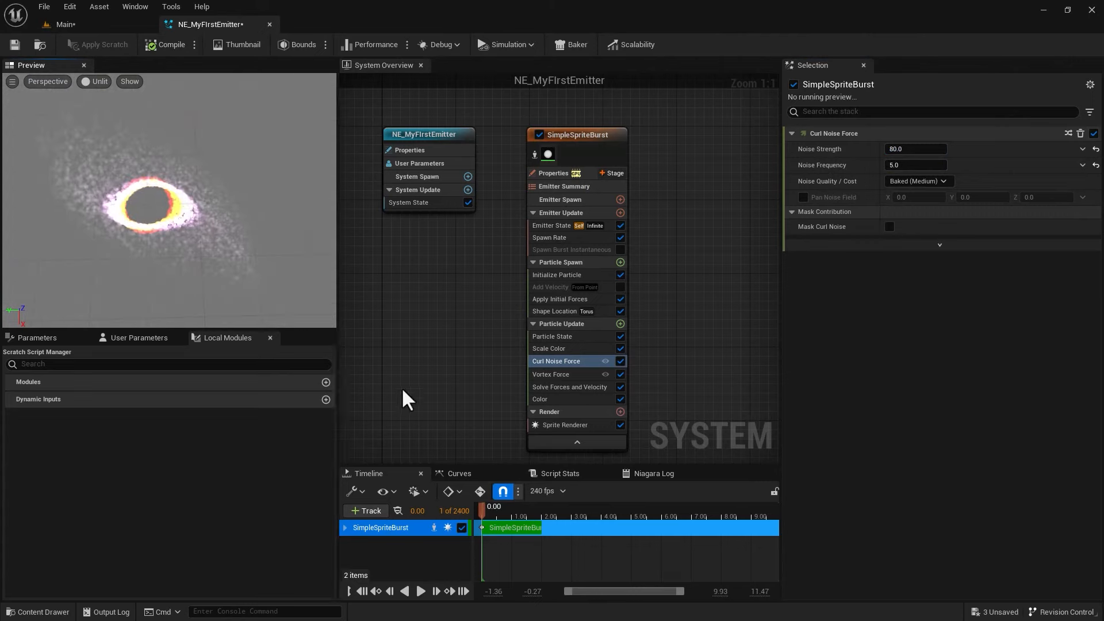
left_click(420, 591)
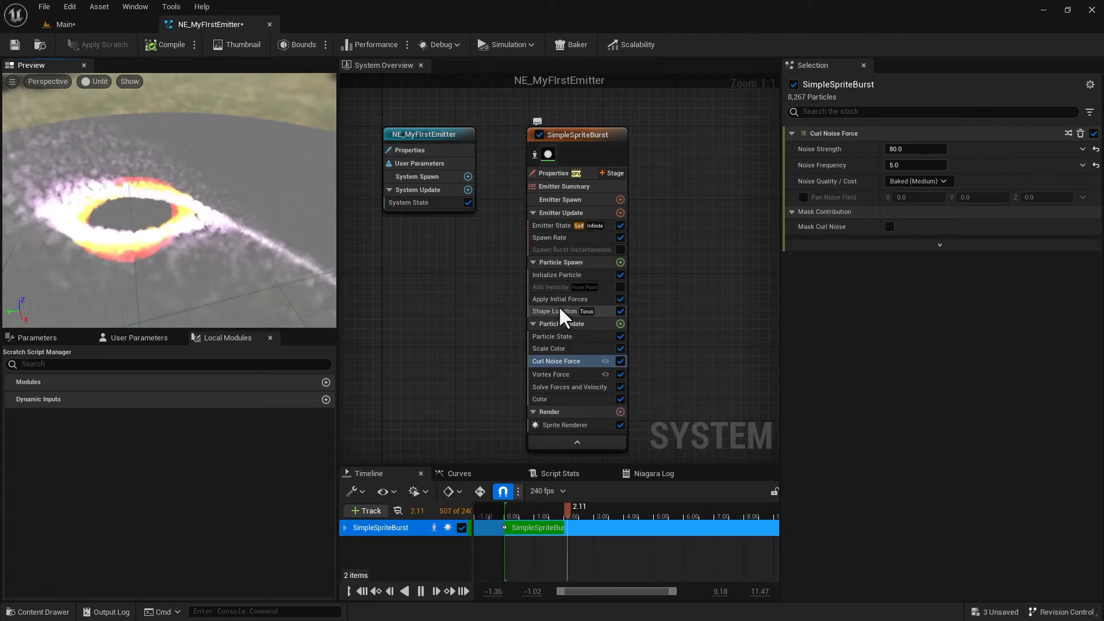
Enable the Add Velocity module and change its Velocity Mode to In Cone
left_click(620, 287)
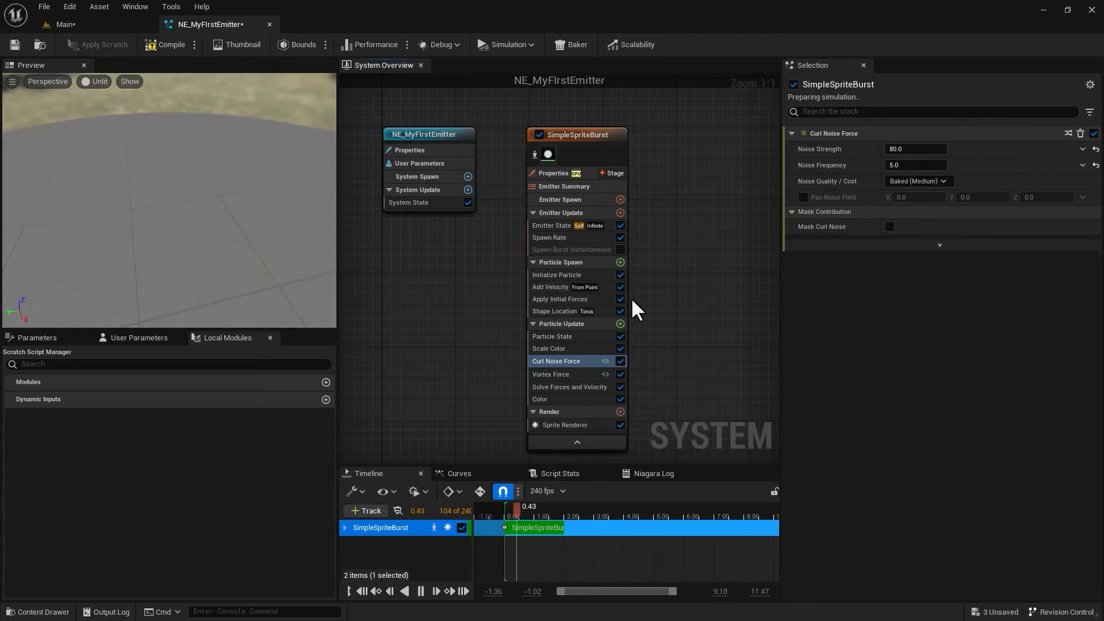
left_click(561, 286)
left_click(909, 150)
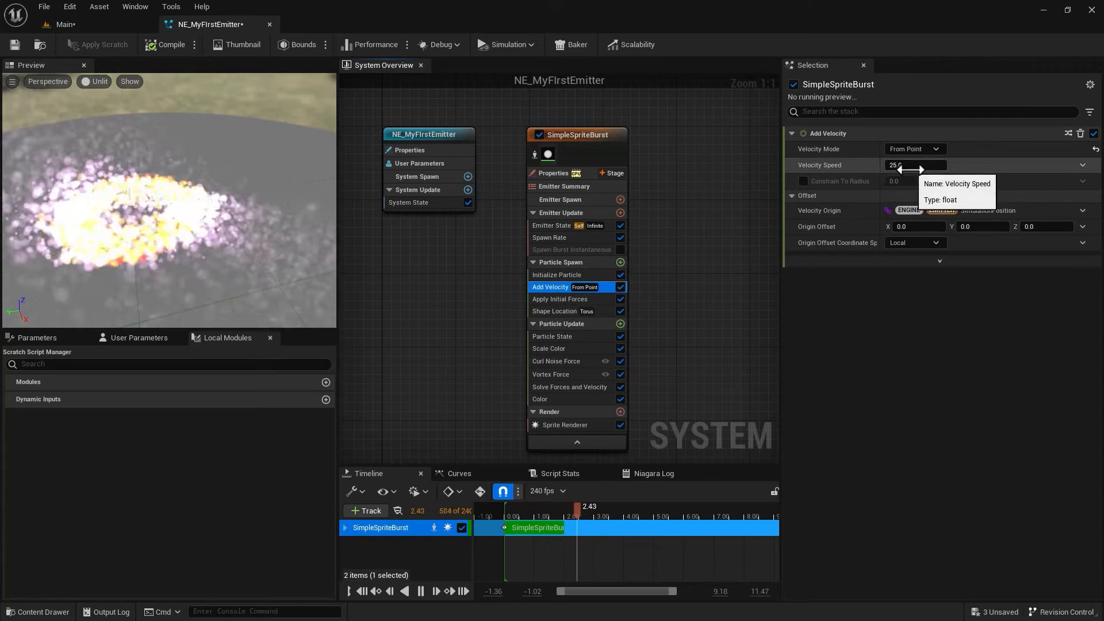
left_click(910, 189)
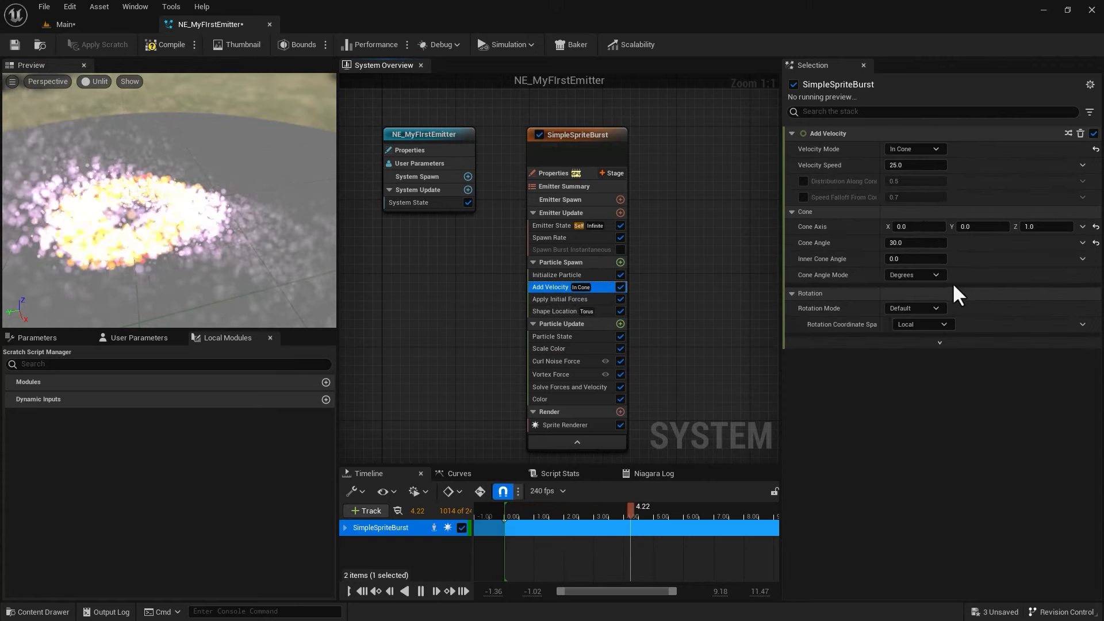
left_click_drag(144, 270, 17, 262)
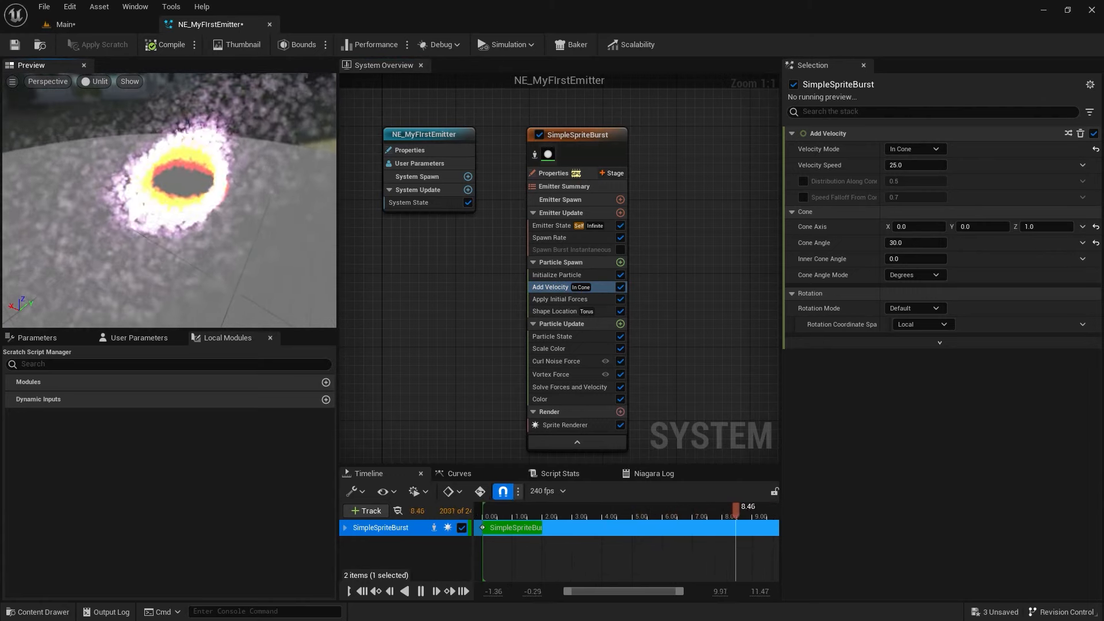
Recolor the Color gradient's light pink stop to orange (Hex Linear FF8832B0) and move the transparent alpha stop closer to the gradient's start
left_click(542, 399)
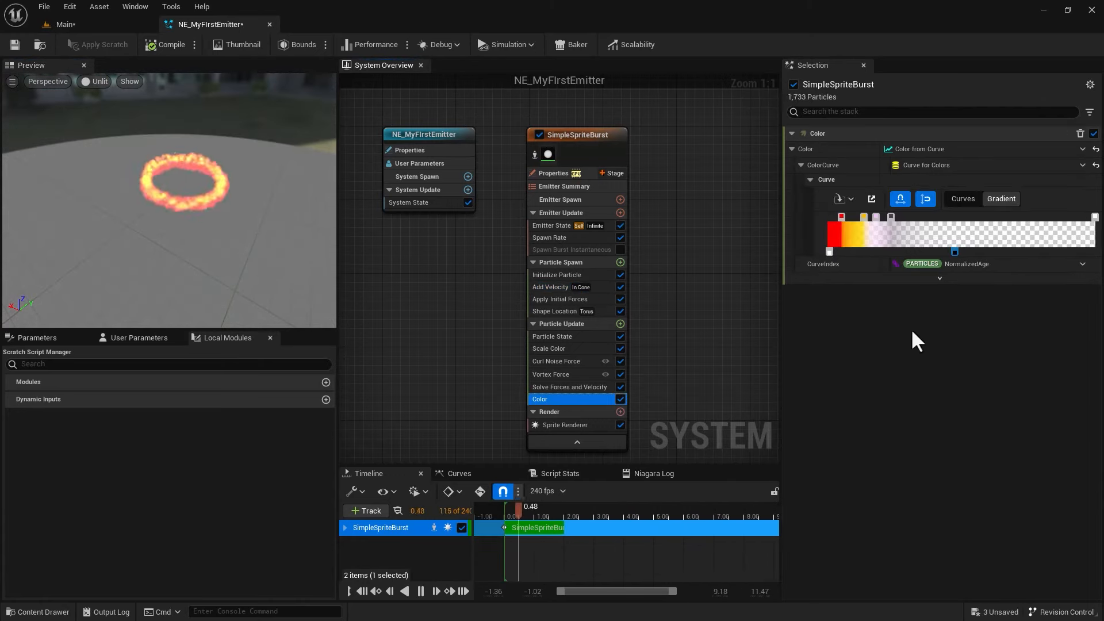
double_click(876, 216)
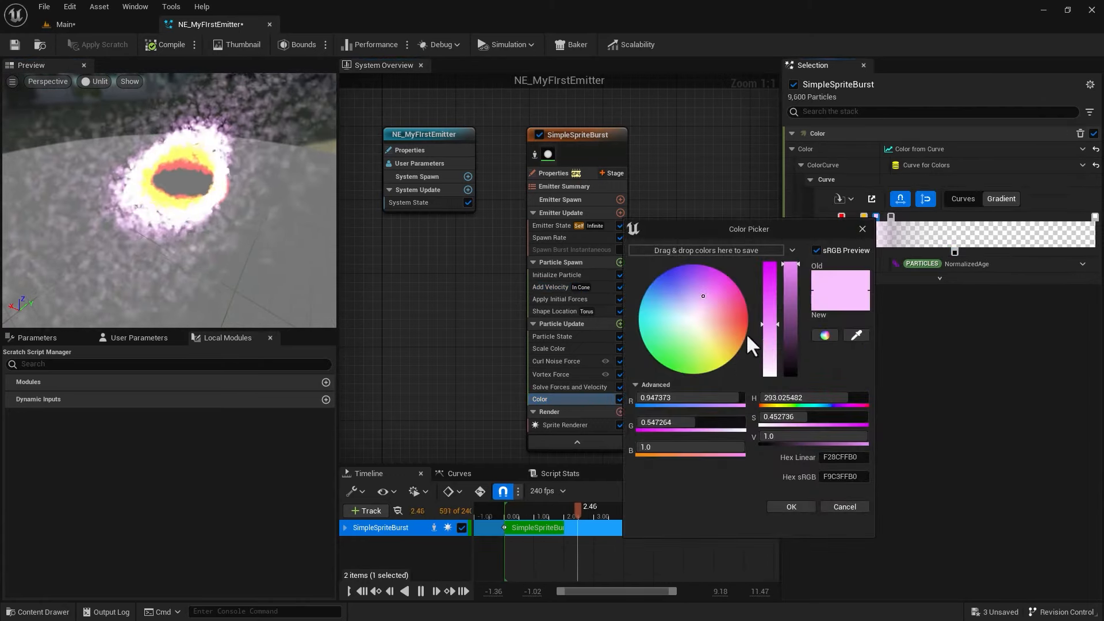
left_click(722, 334)
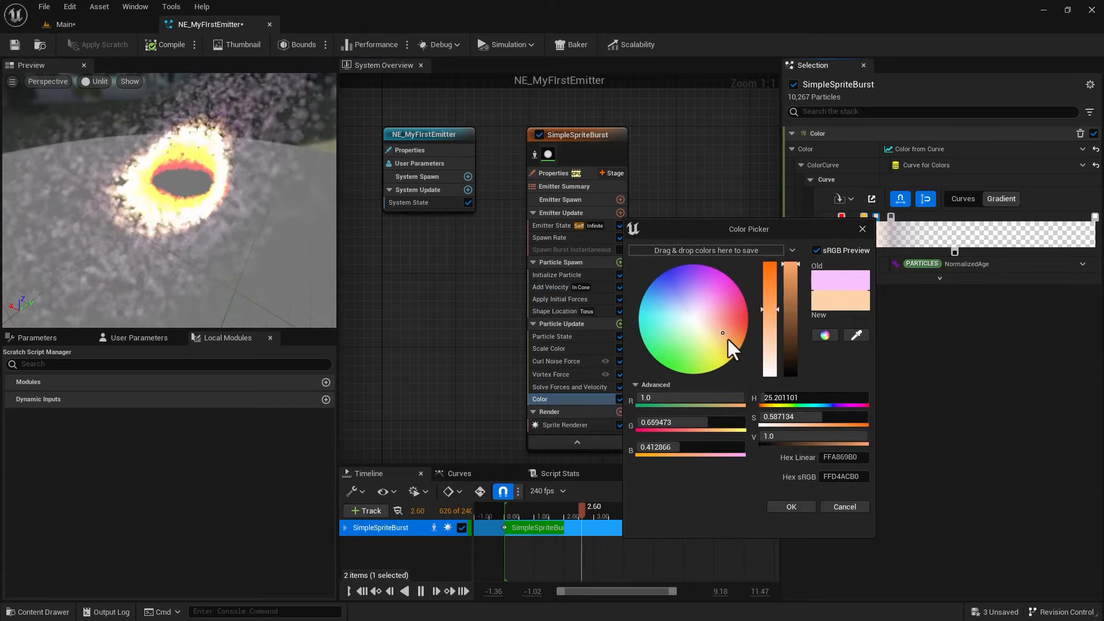
left_click_drag(769, 309, 769, 285)
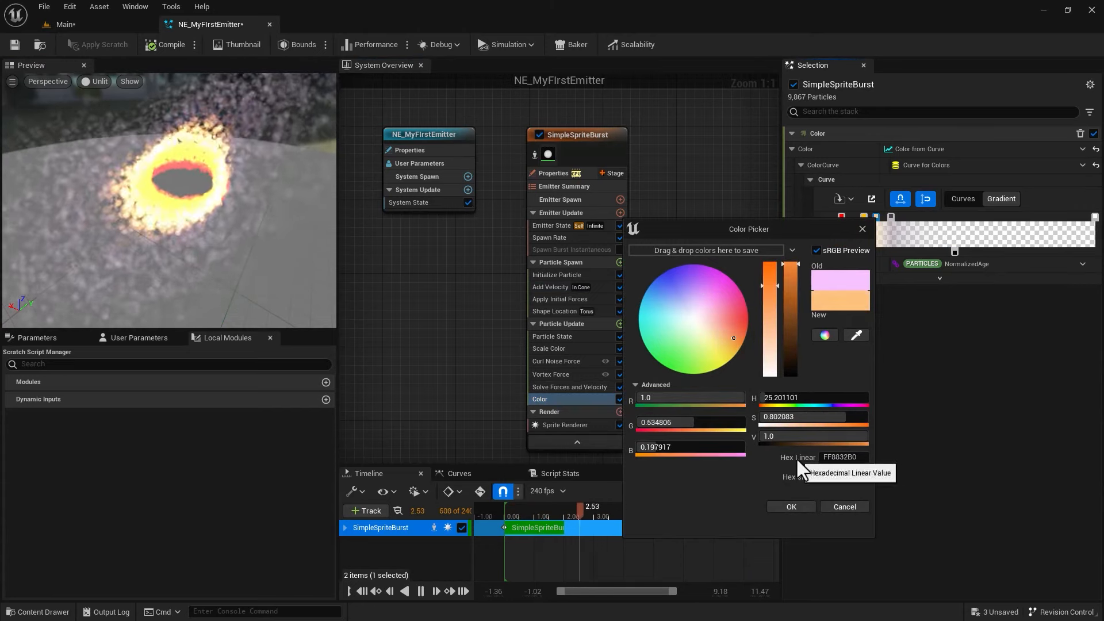
left_click(781, 505)
left_click_drag(955, 251, 929, 249)
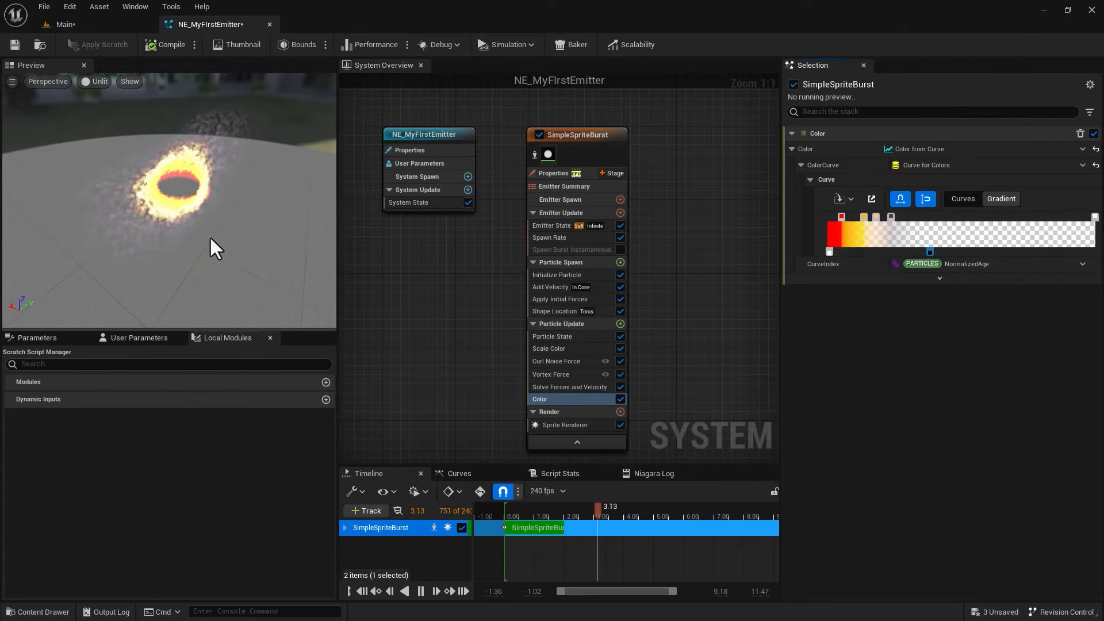
left_click_drag(213, 240, 231, 240)
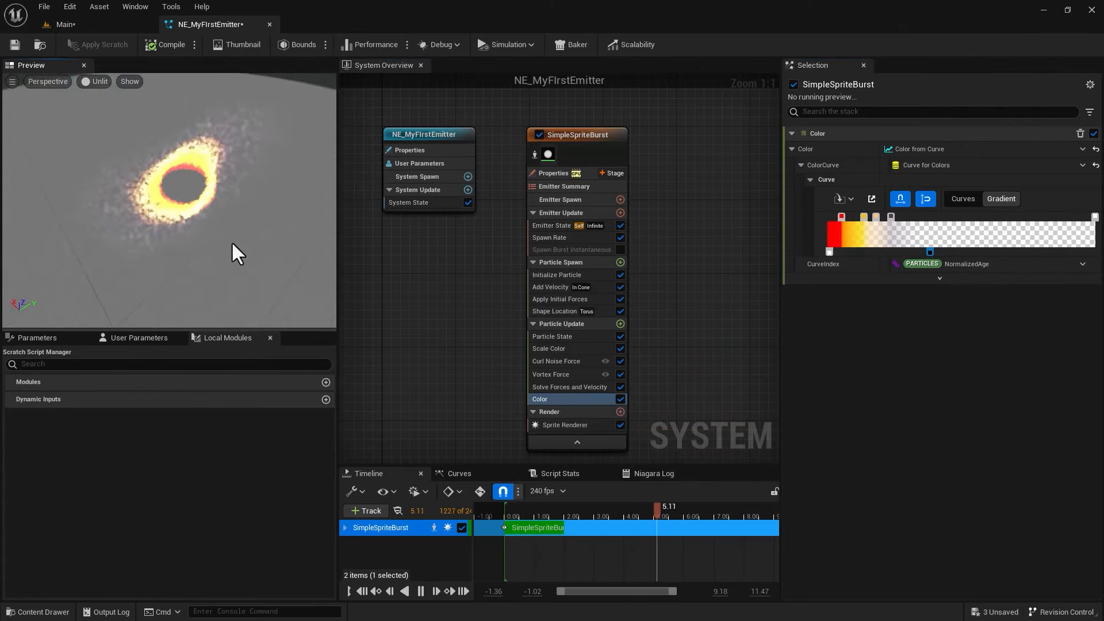
Save the NE_MyFirstEmitter system and place an instance of it above the floor in the Main level
left_click(96, 22)
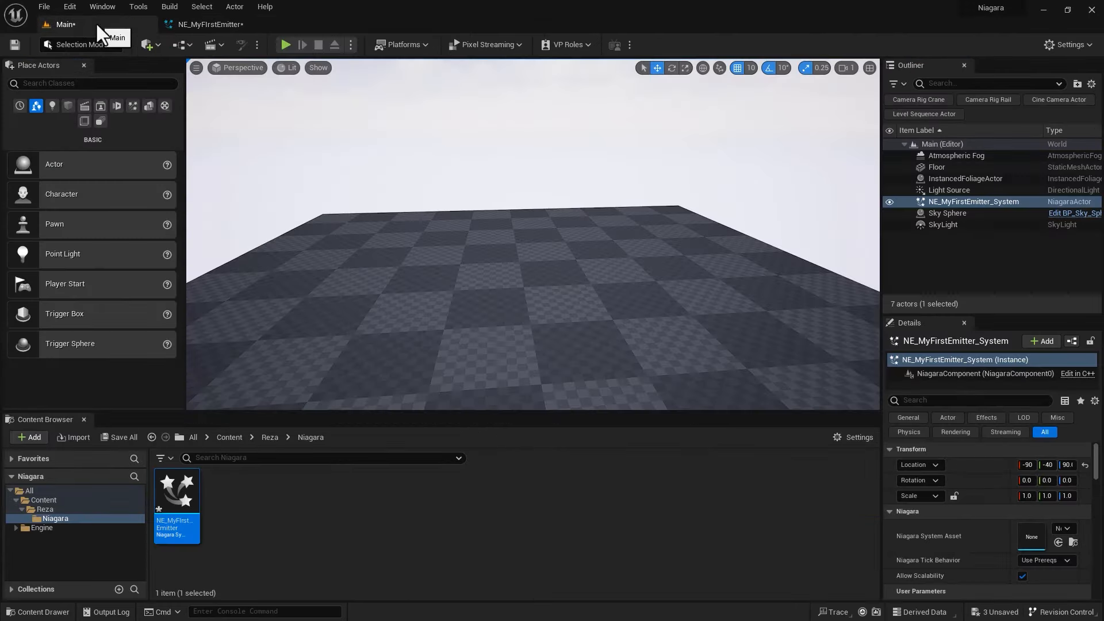
left_click(200, 22)
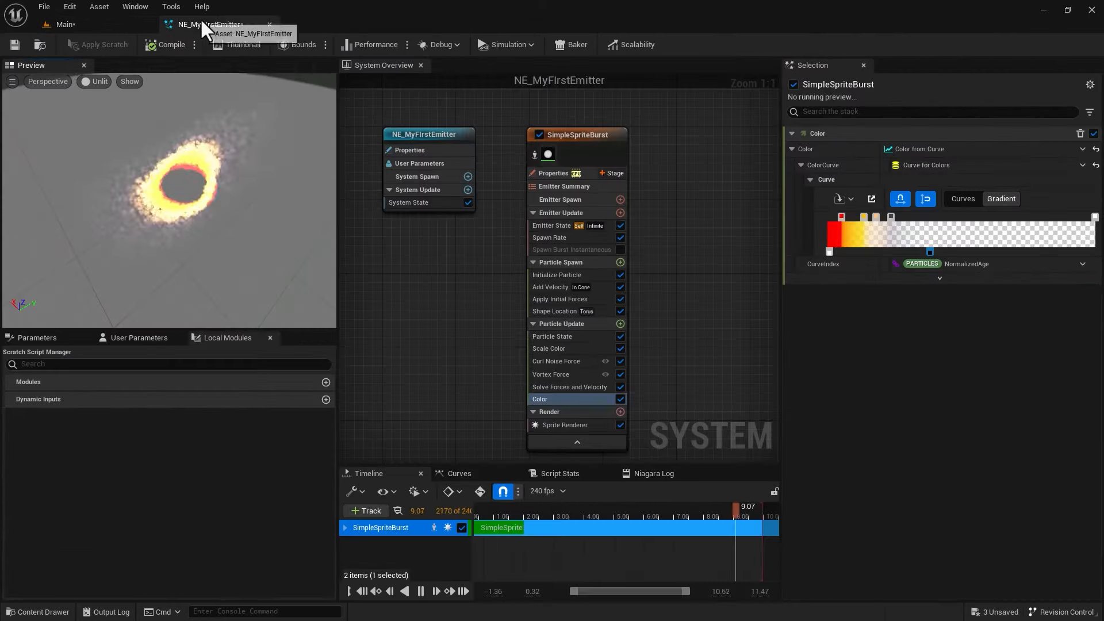
left_click(90, 22)
left_click_drag(168, 486, 481, 282)
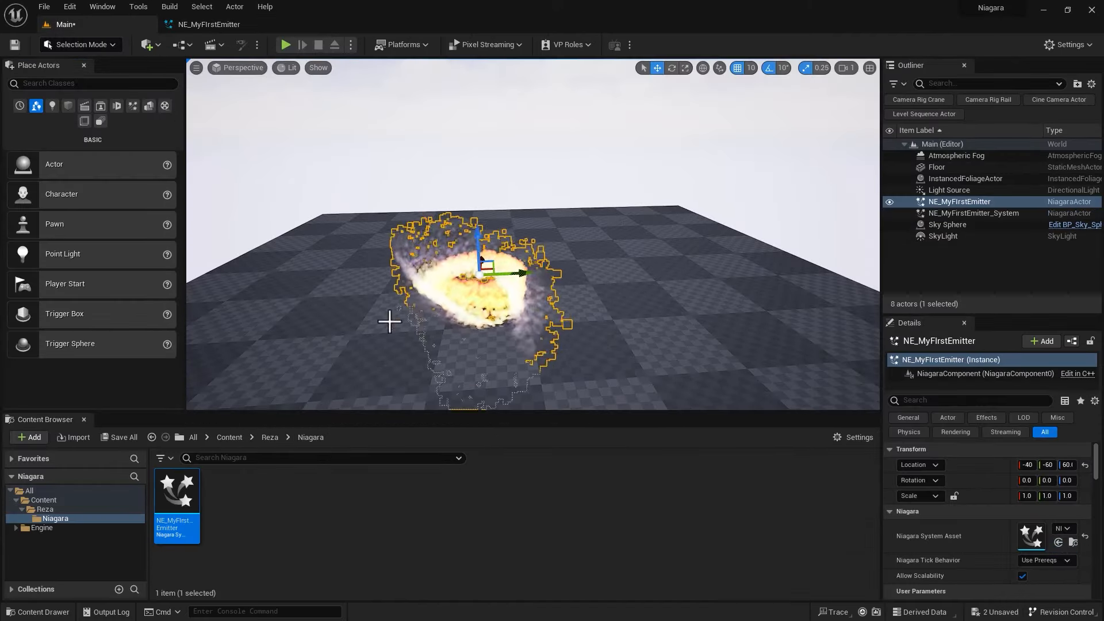
left_click(294, 183)
left_click_drag(318, 209, 346, 208, "alt")
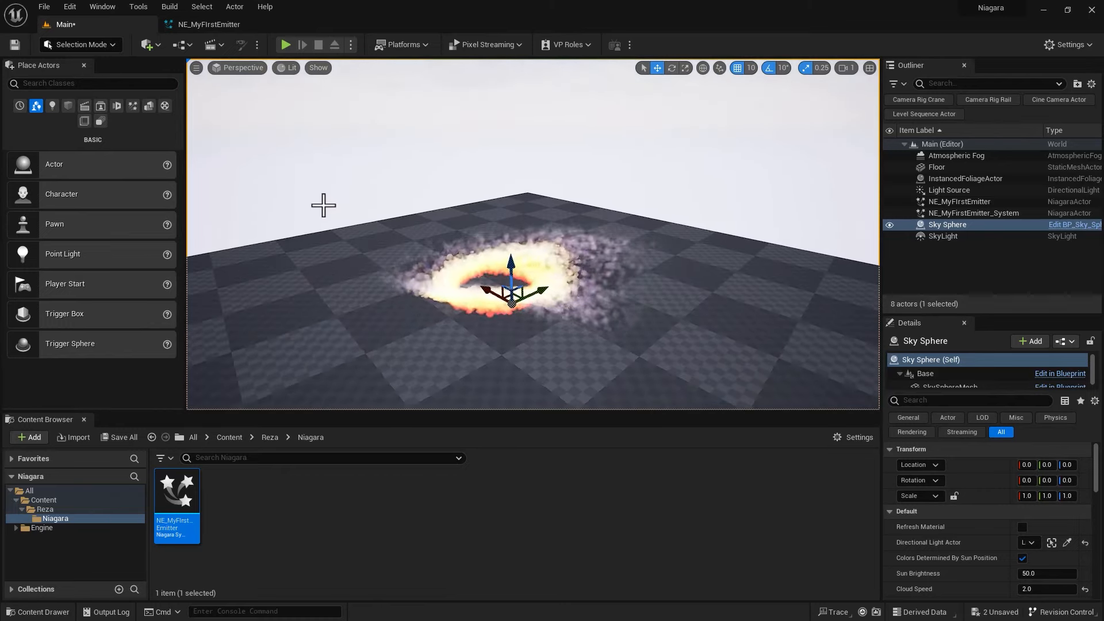